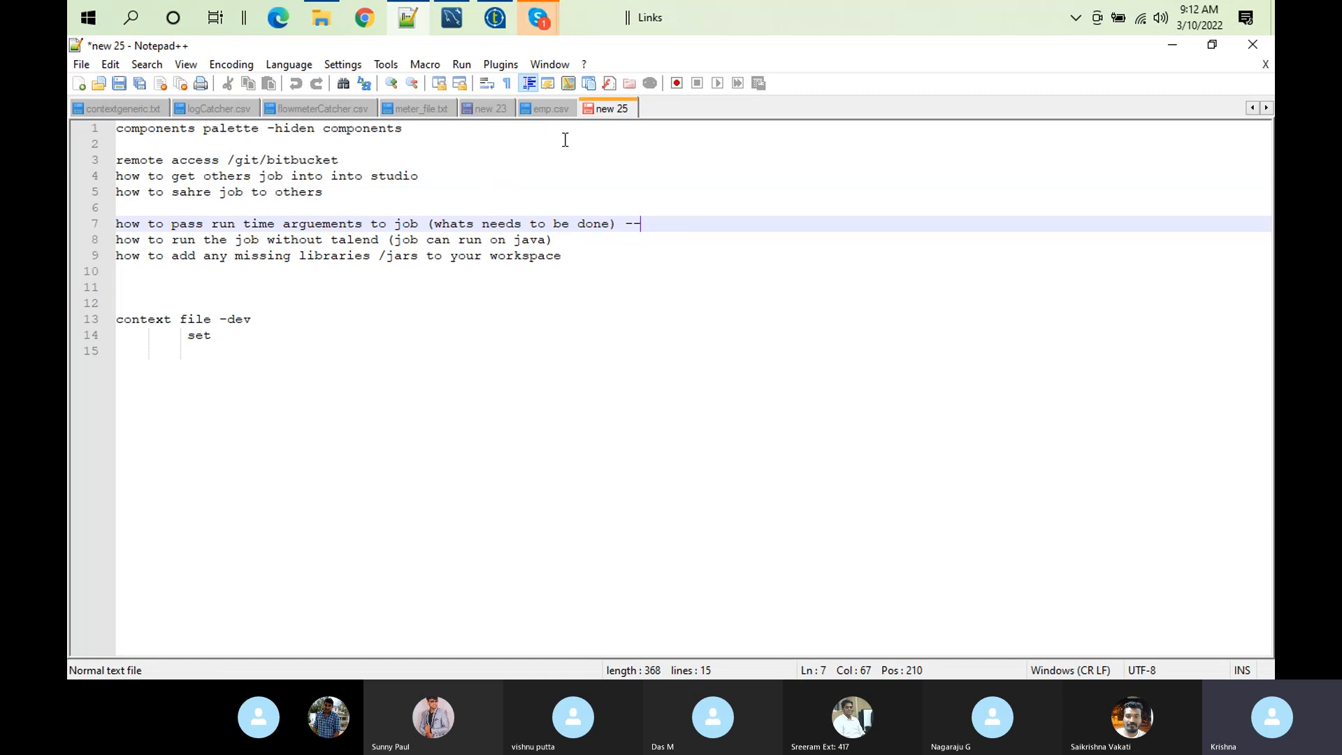
left_click(494, 18)
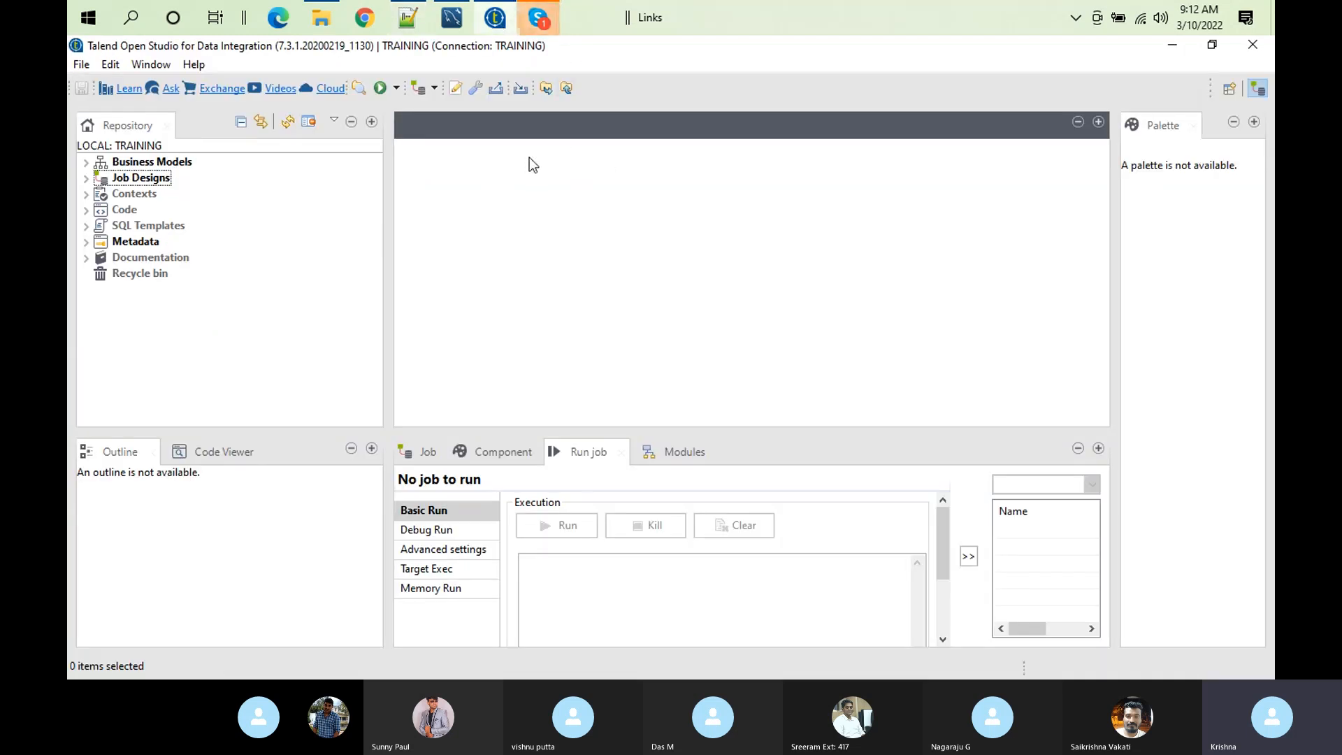
left_click(409, 23)
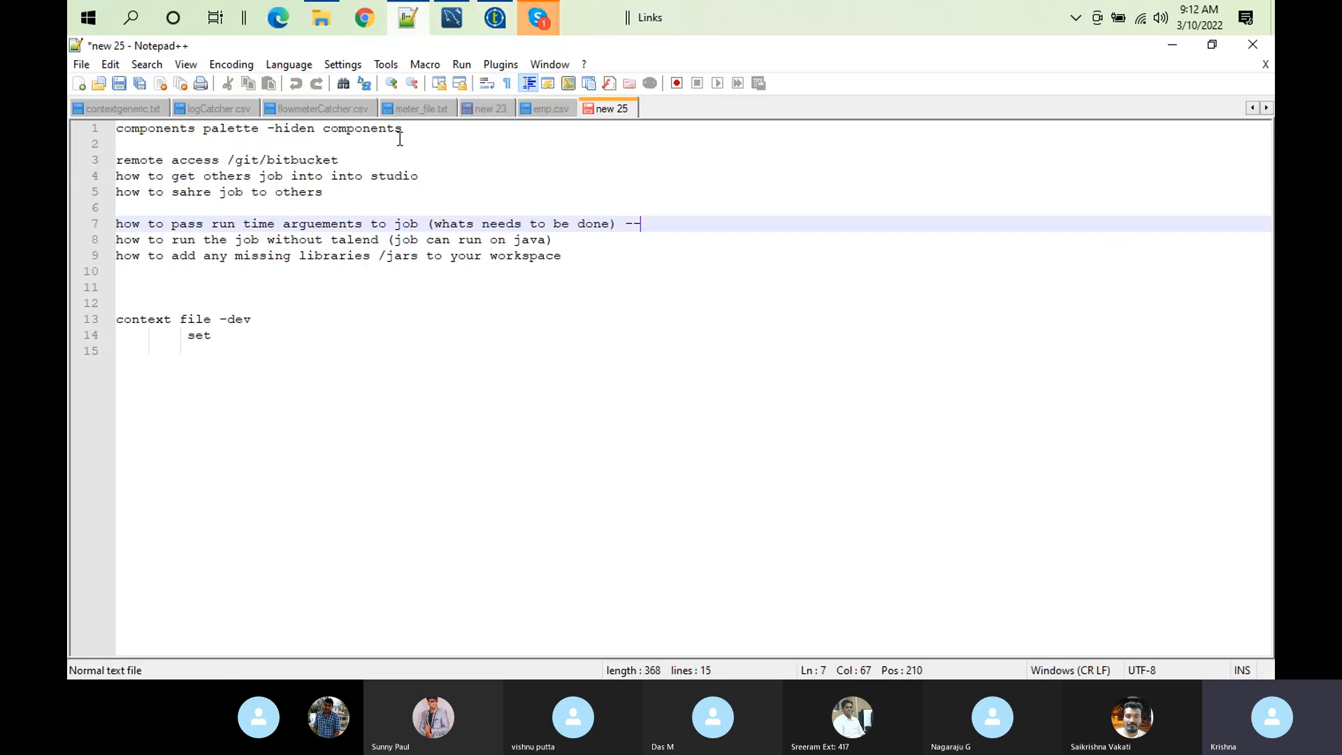
Append an employee row to emp.csv with DeptID 30, id 7, the employee's name, salary 4000 and age 32, and save the file
left_click(548, 107)
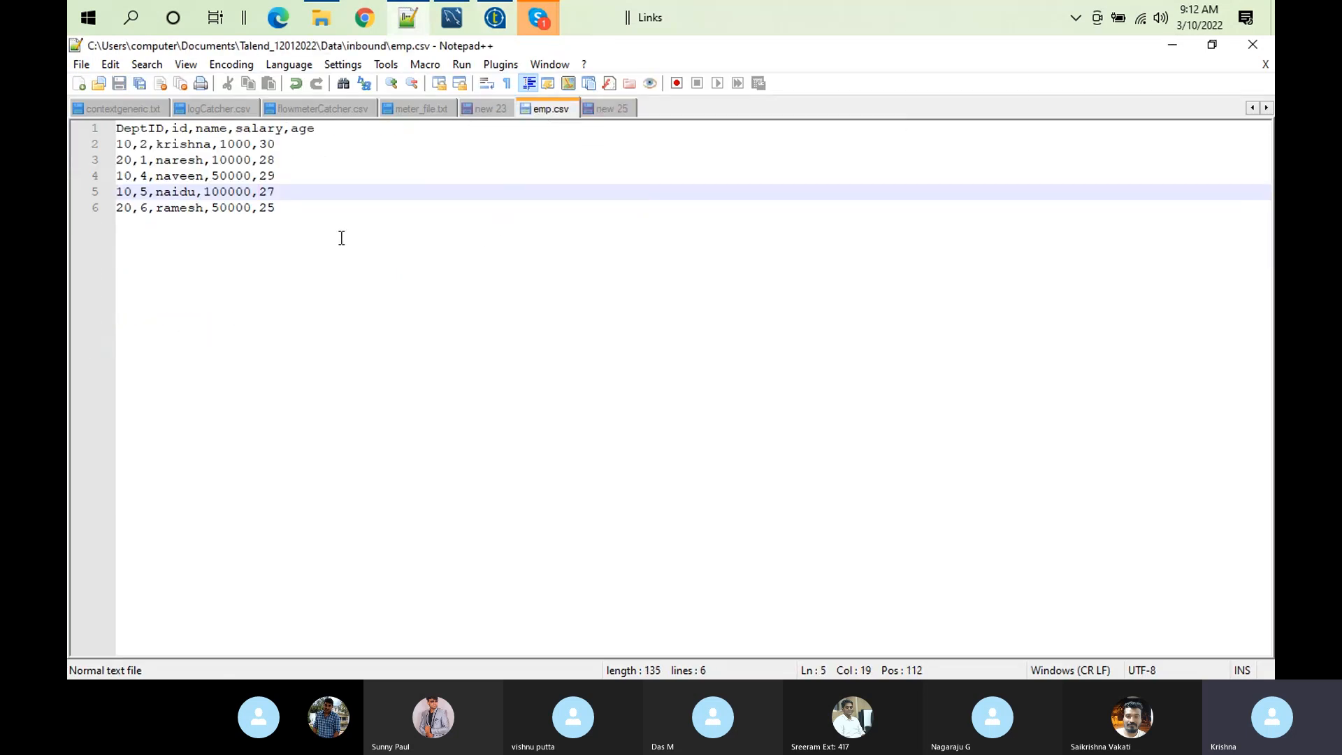
left_click(285, 207)
key("Return")
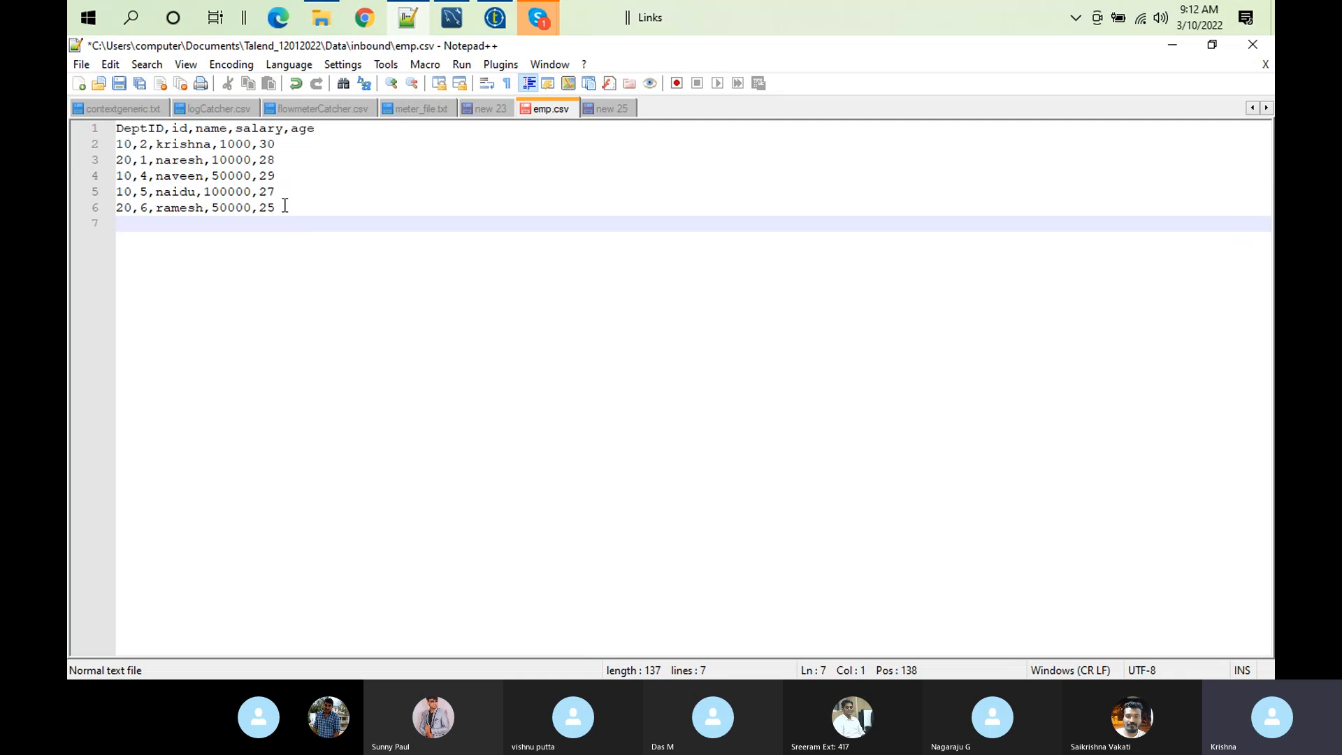
type("30,7")
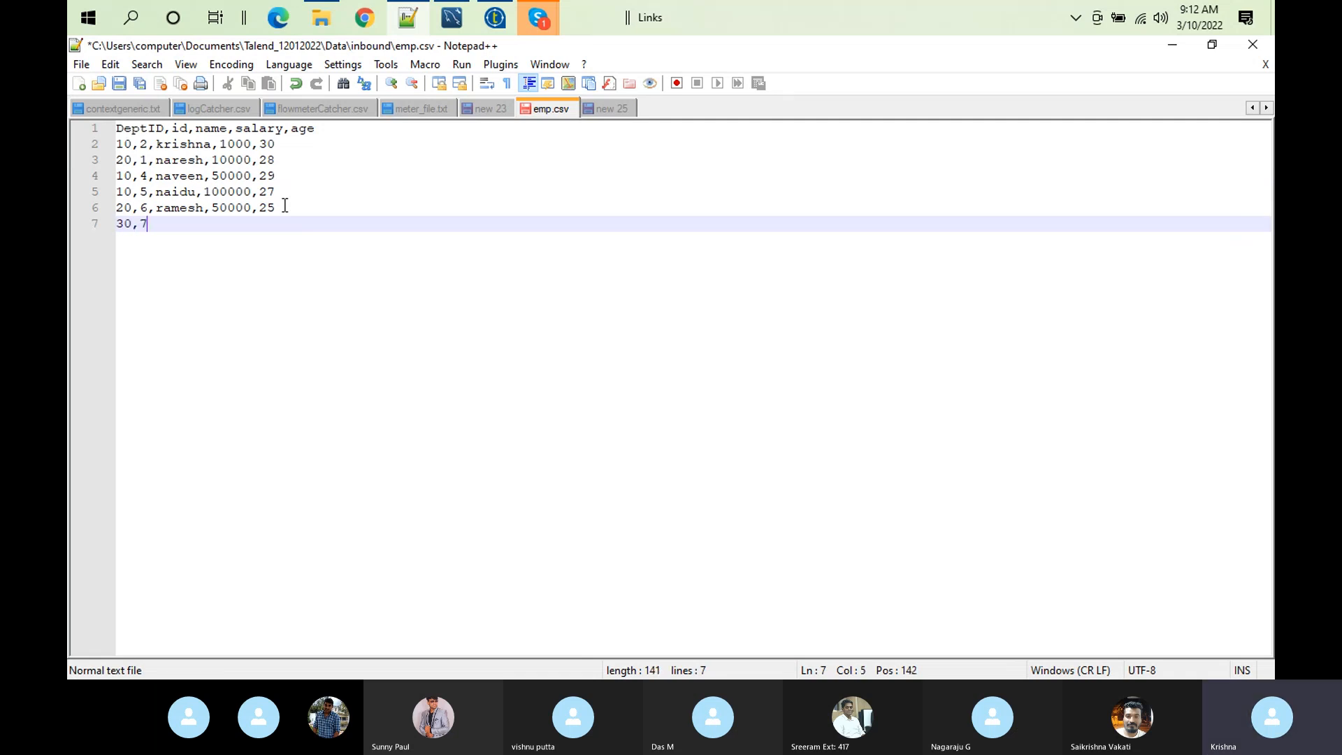
type(",")
type("r")
type("ahd")
key("BackSpace")
key("BackSpace")
type("dha")
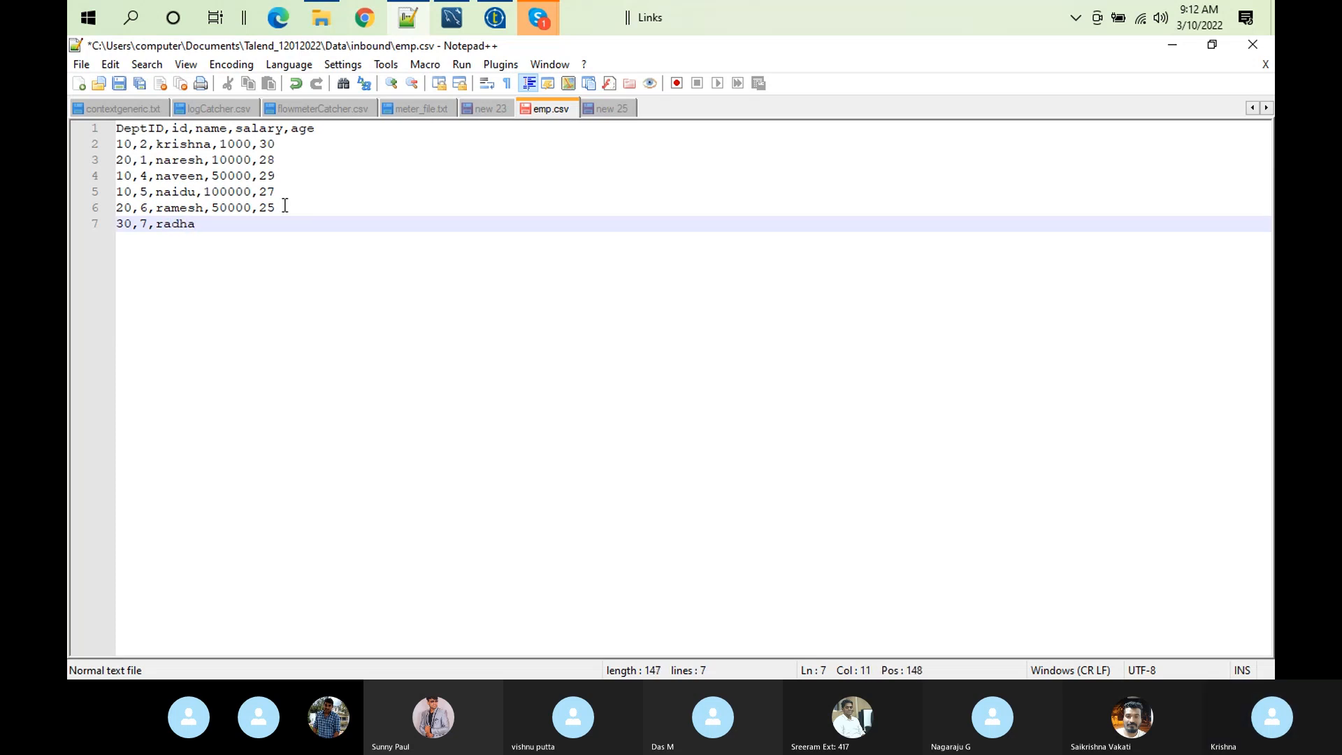
type(",4000")
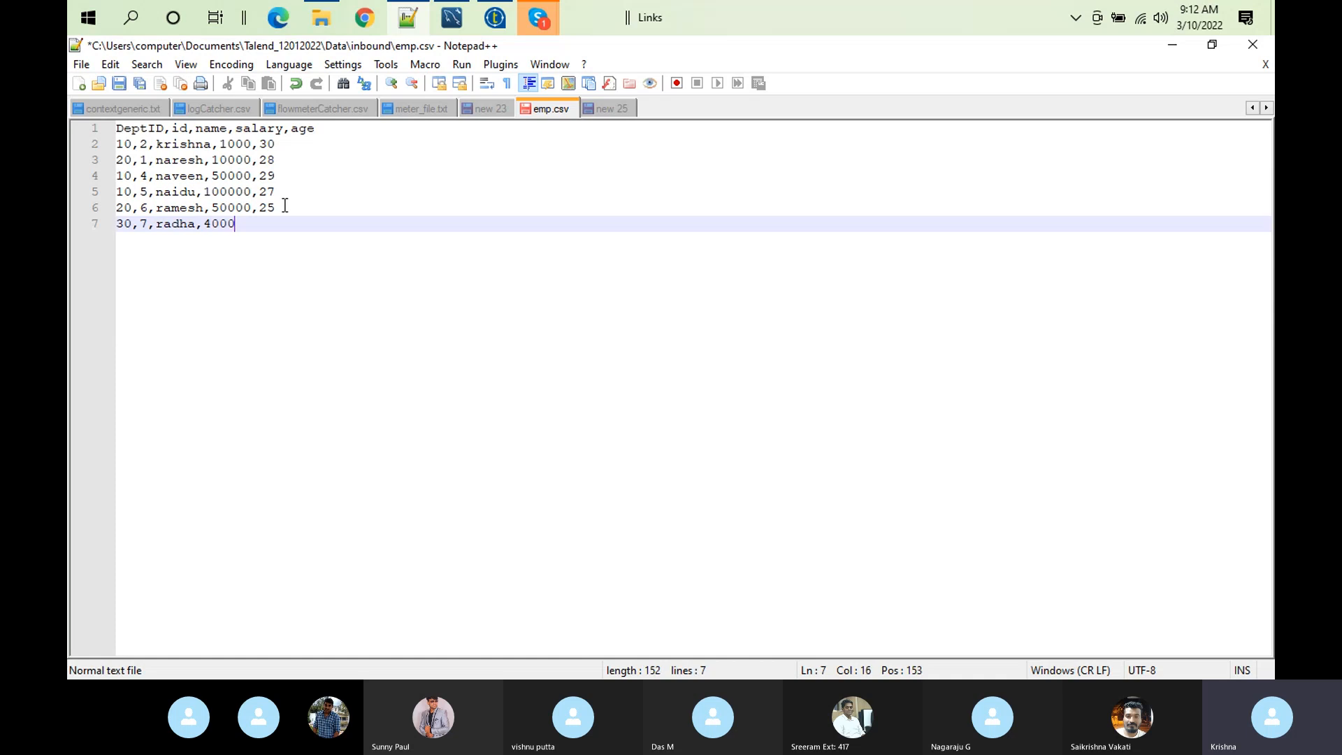
type(",32")
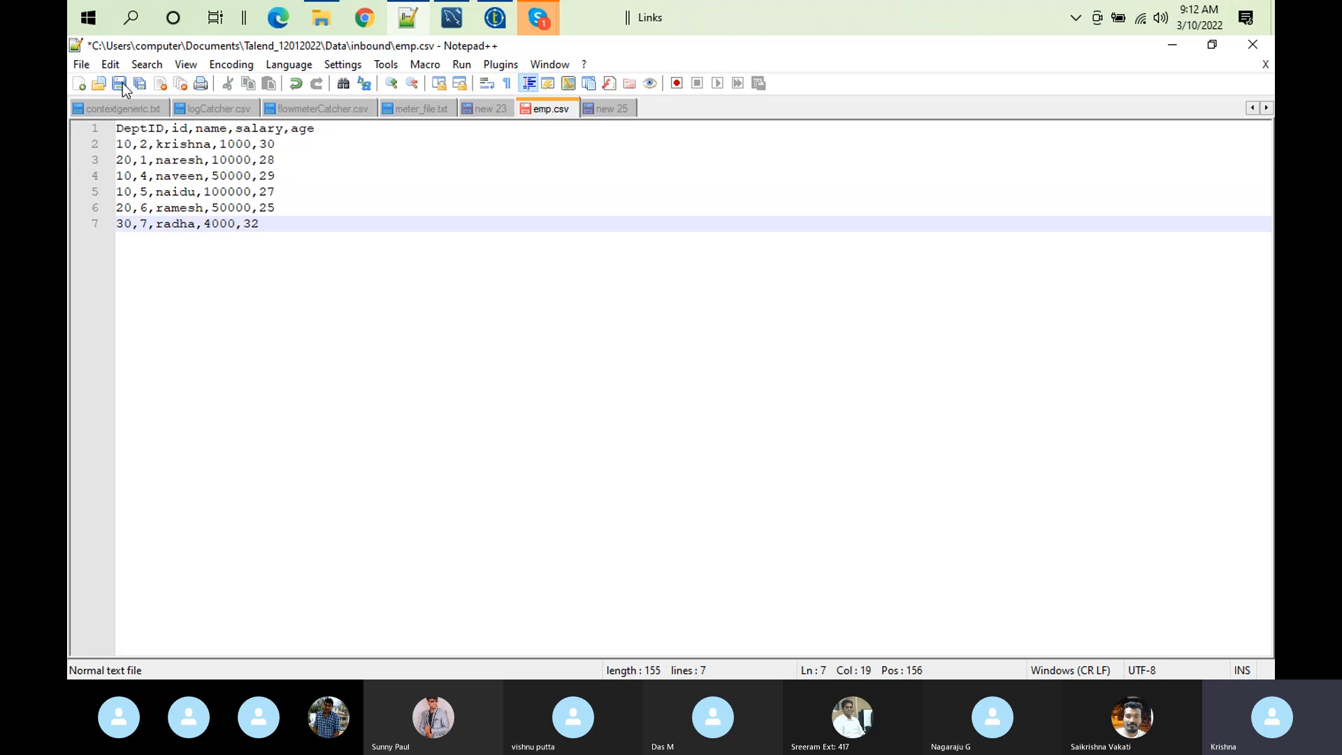
left_click(121, 85)
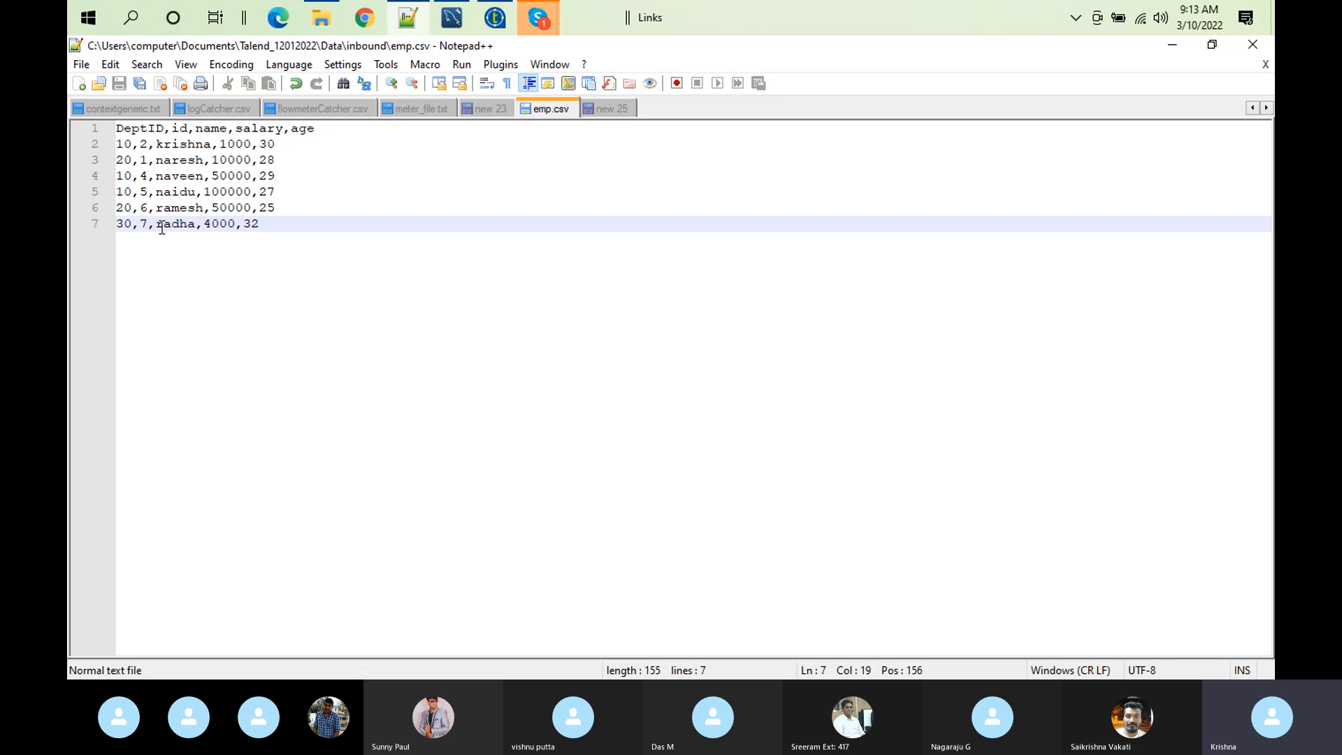
Switch to Talend Open Studio and create a new job named TRN_sort_aggr_data under Job Designs
left_click(494, 19)
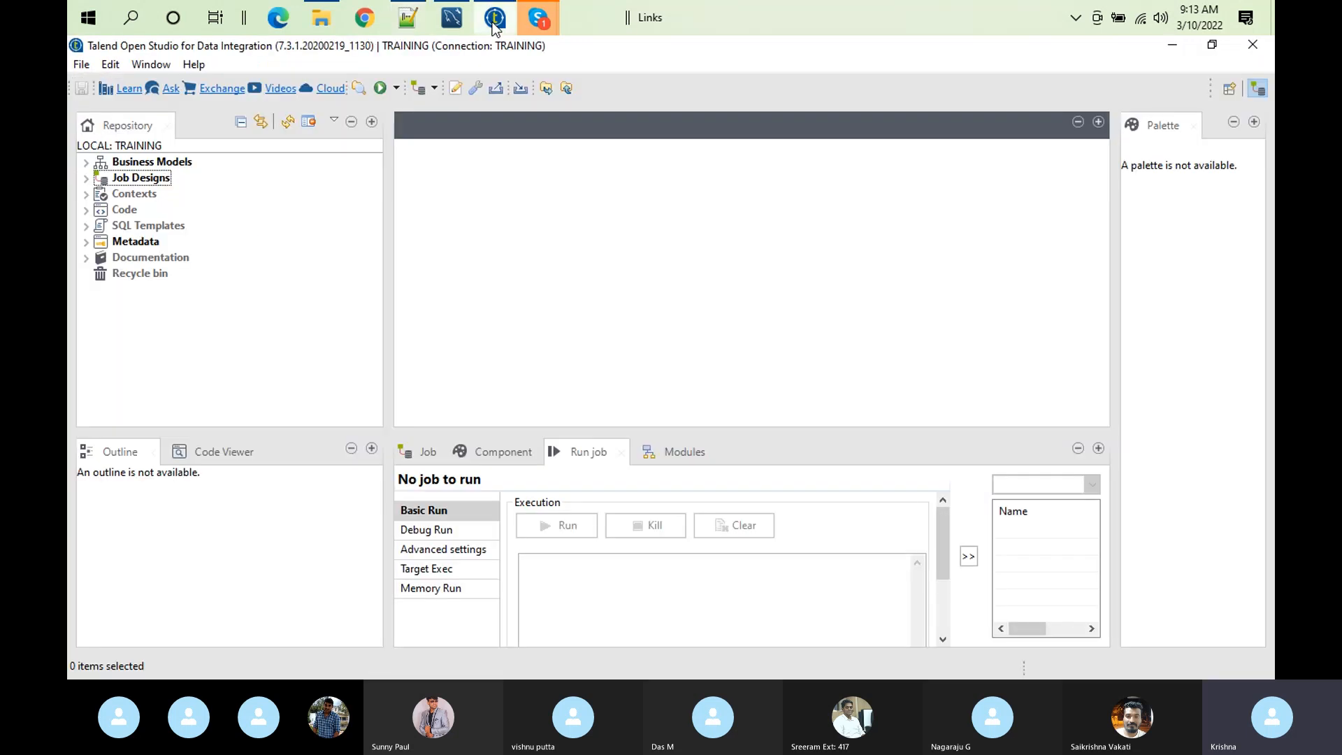
left_click(86, 178)
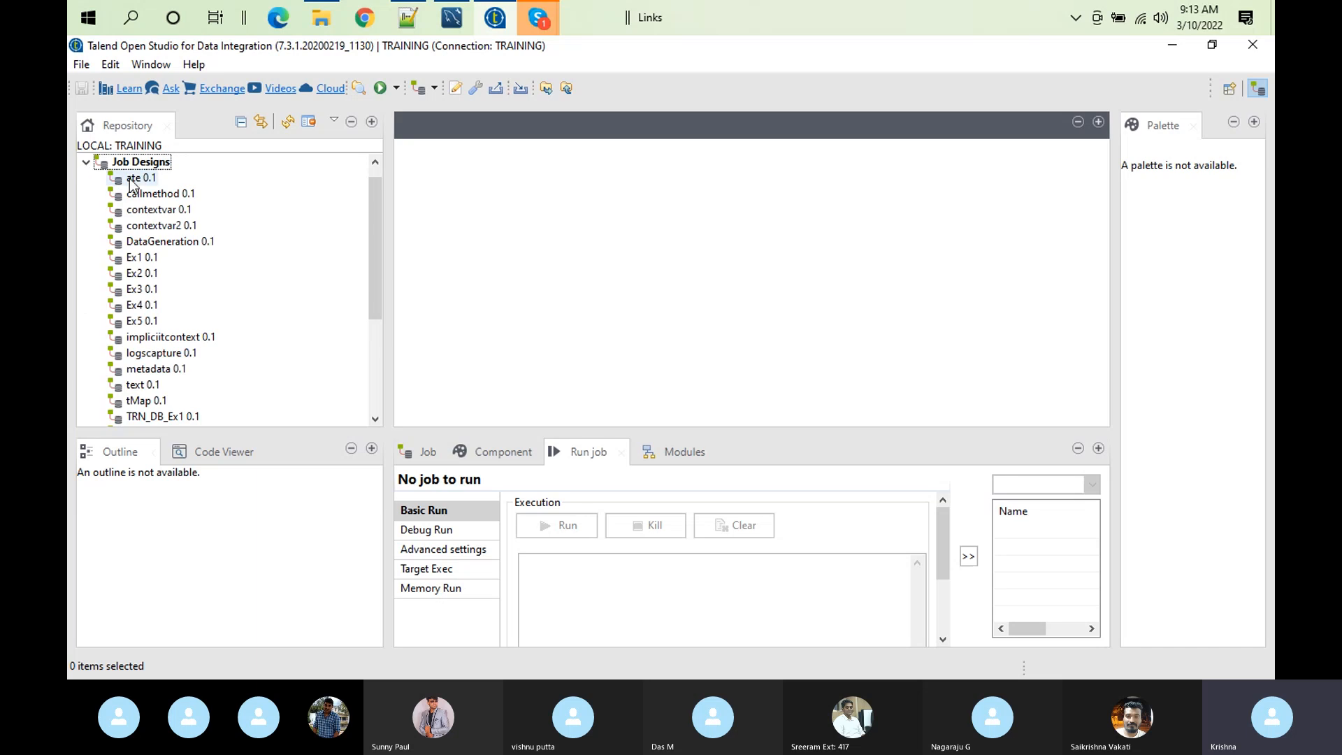
right_click(142, 168)
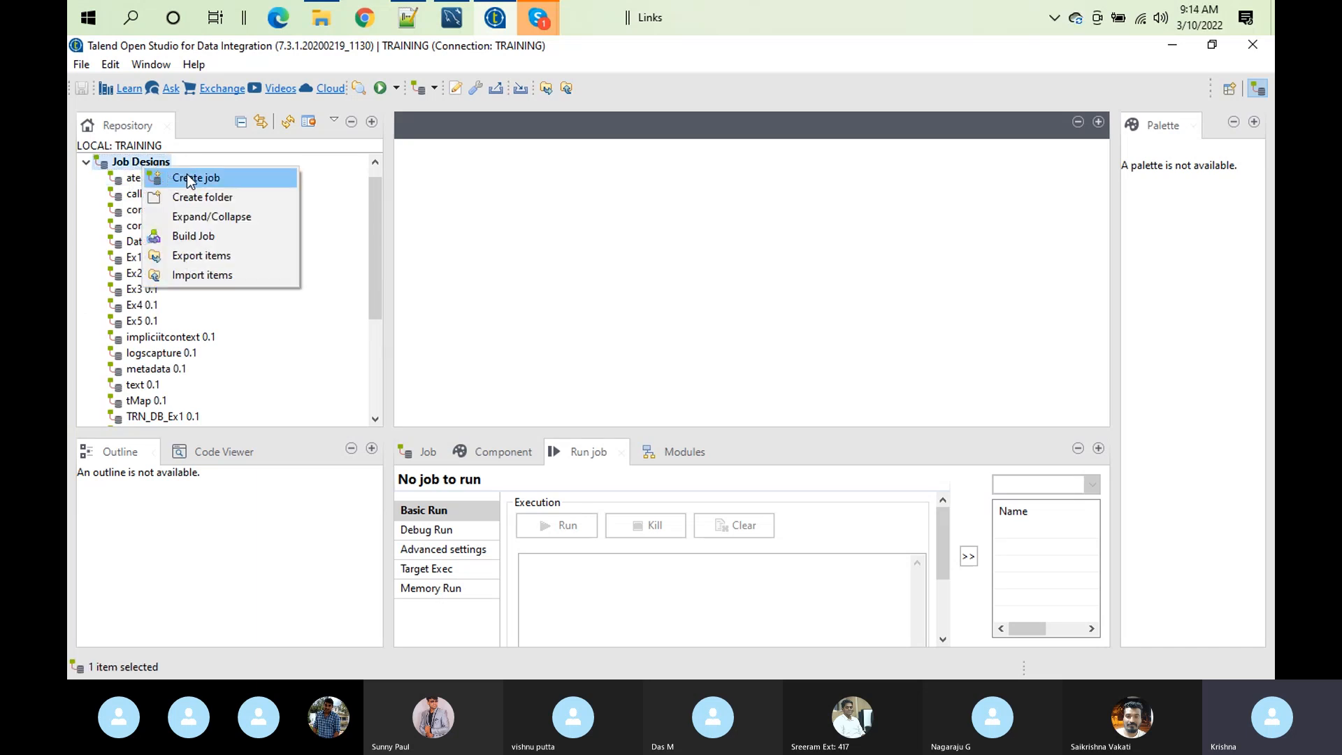
left_click(189, 179)
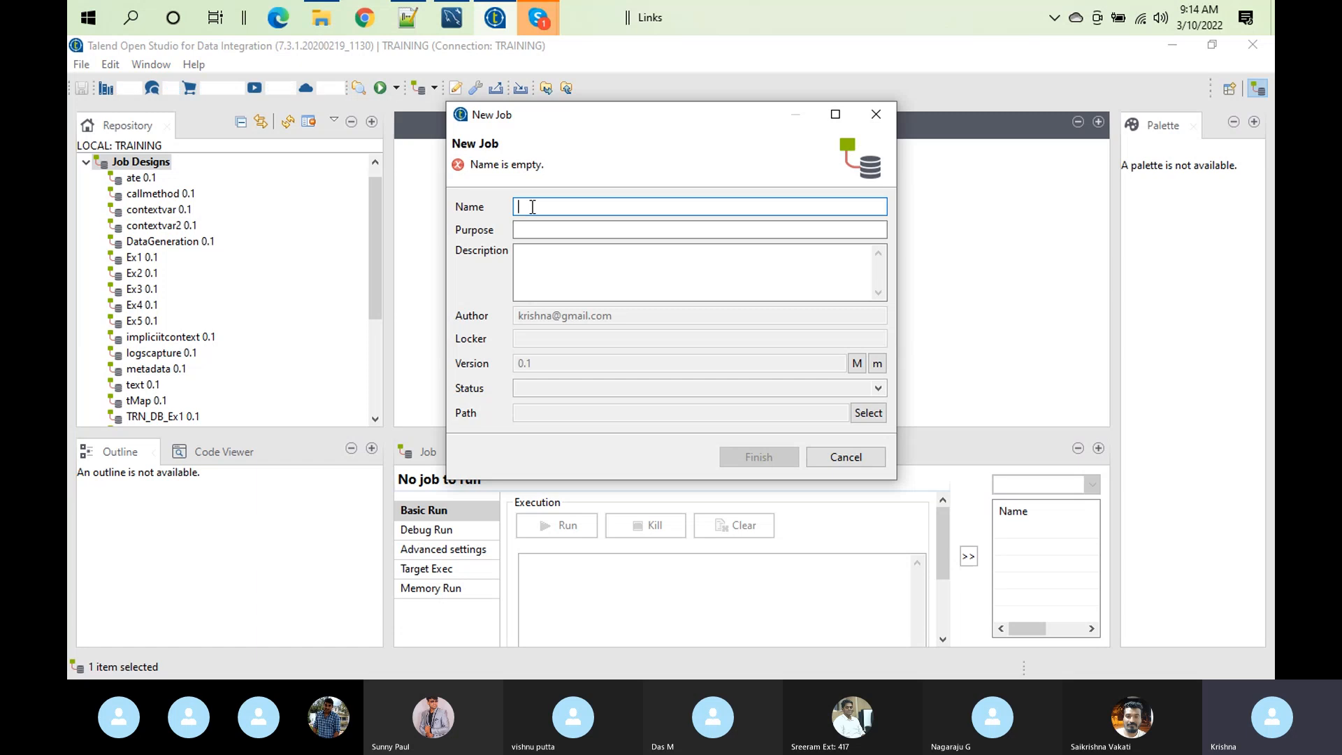
type("so")
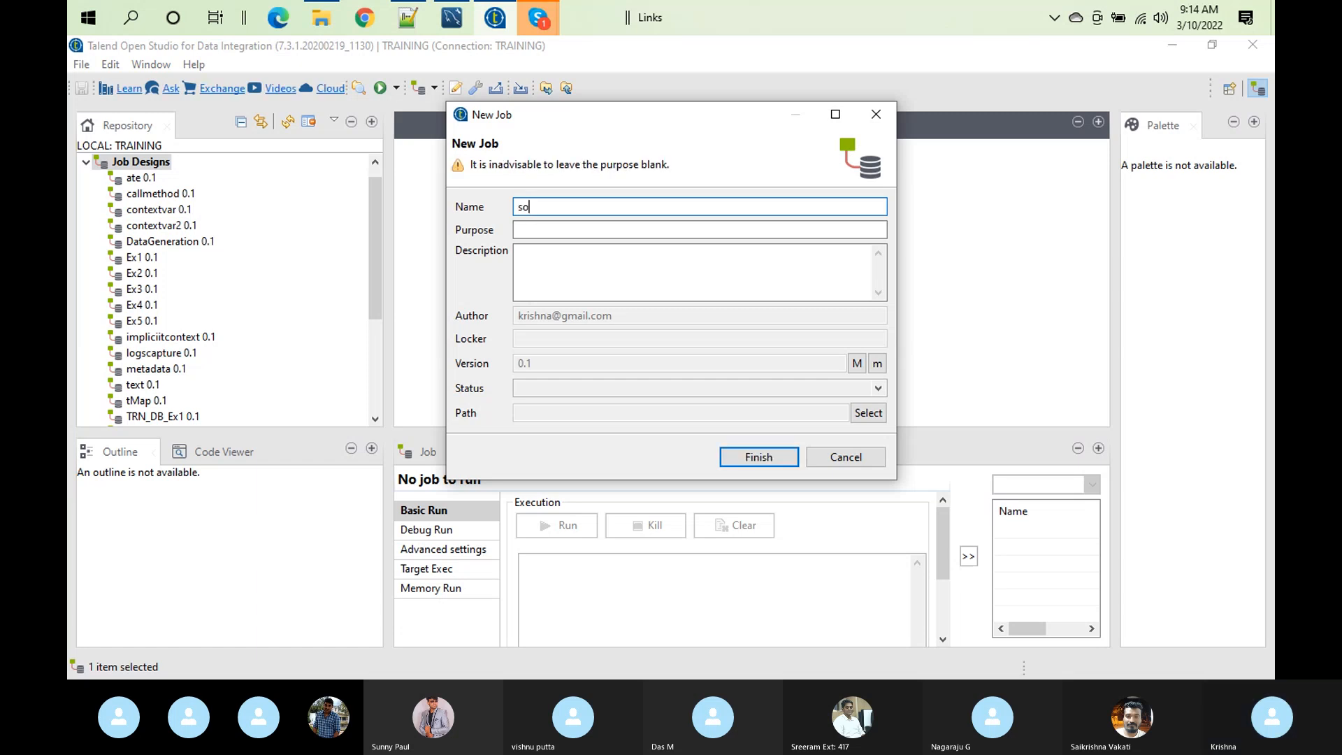
type("rt_aggr_data")
key("Home")
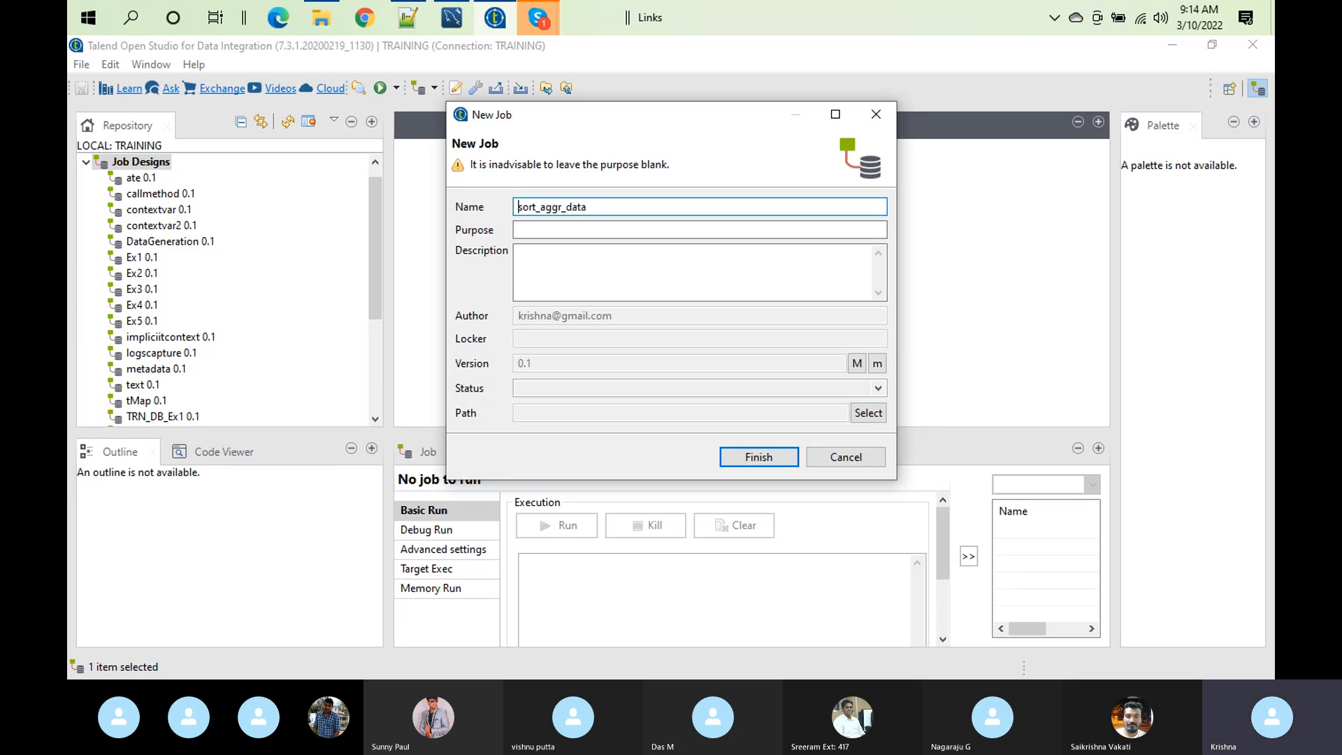
type("TRN_")
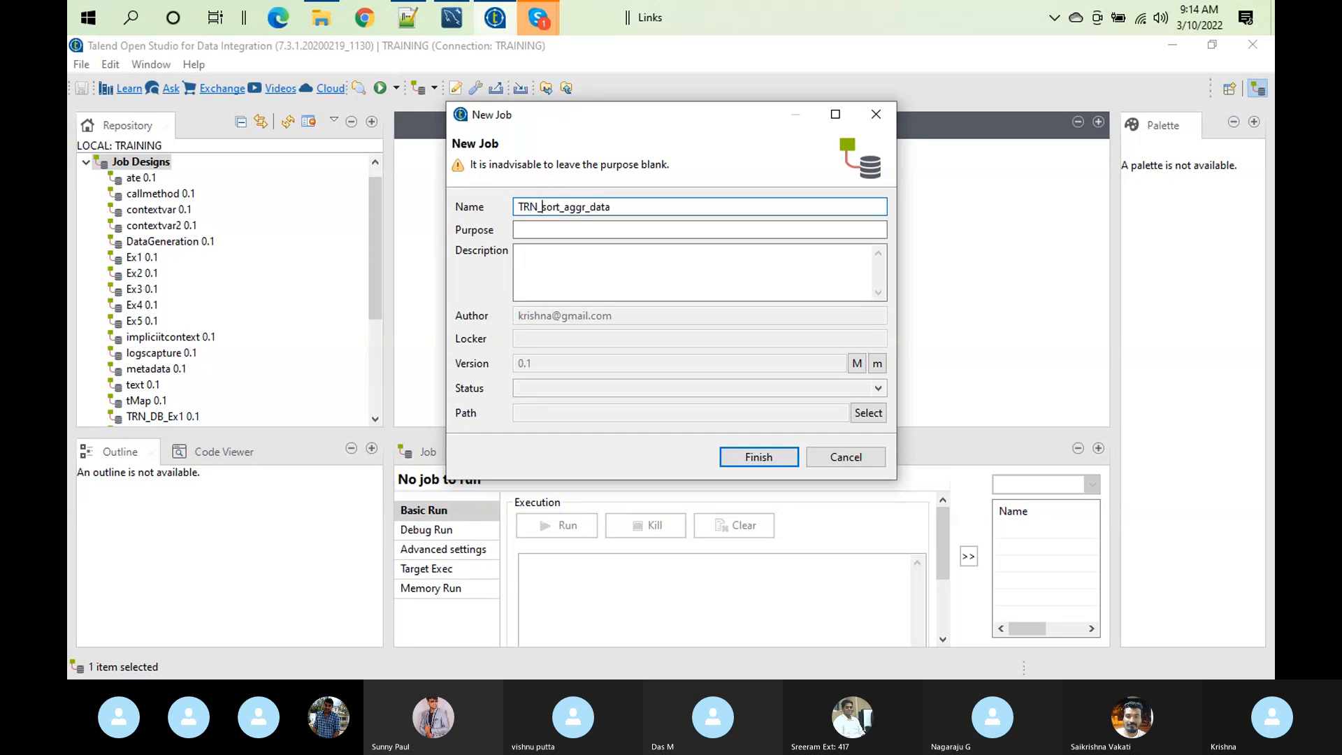
left_click(786, 459)
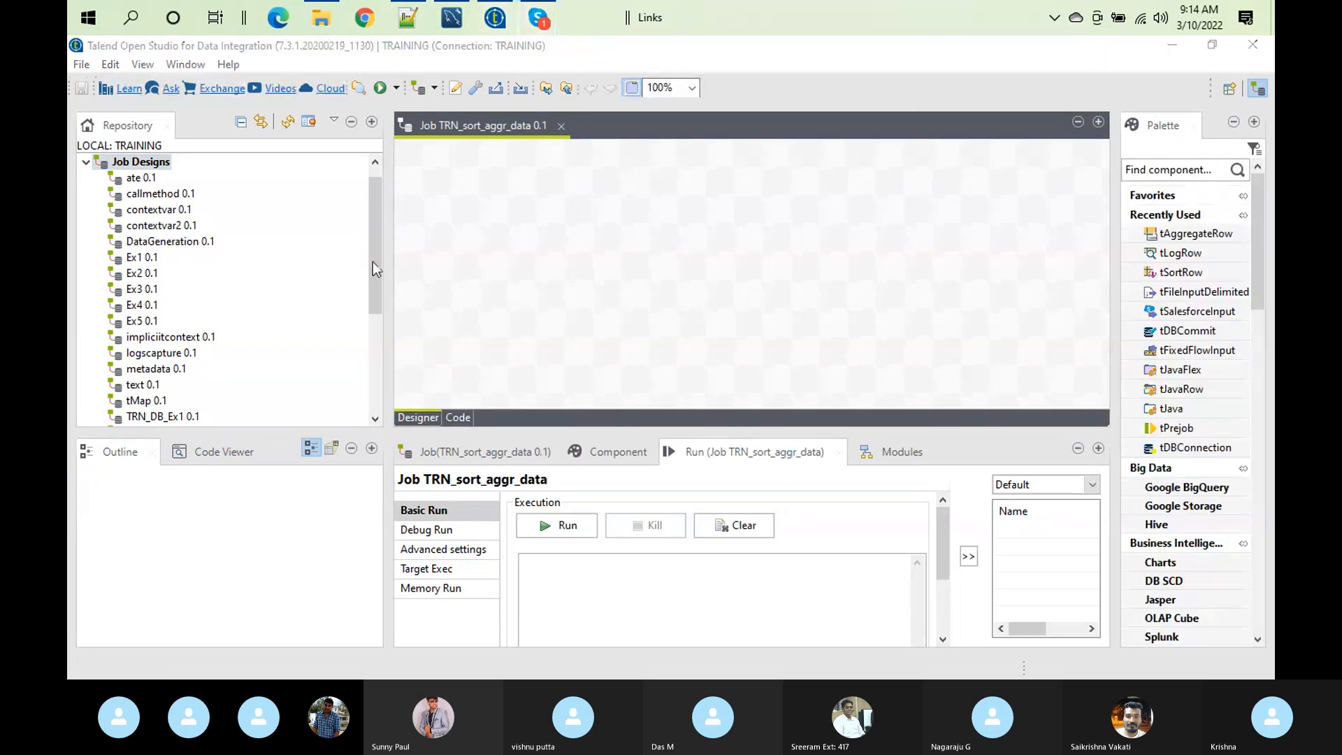
Start a new delimited file definition in the repository's Metadata and name it empdata
left_click(85, 163)
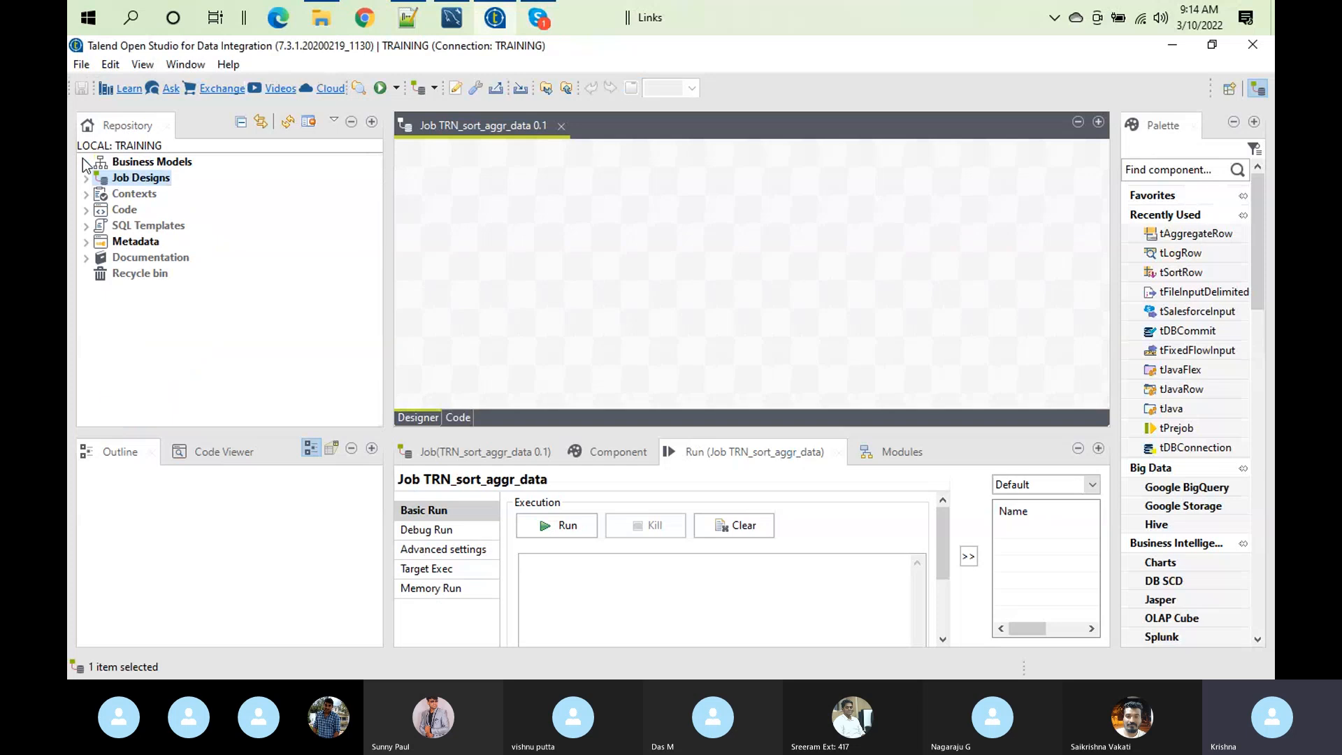
left_click(86, 243)
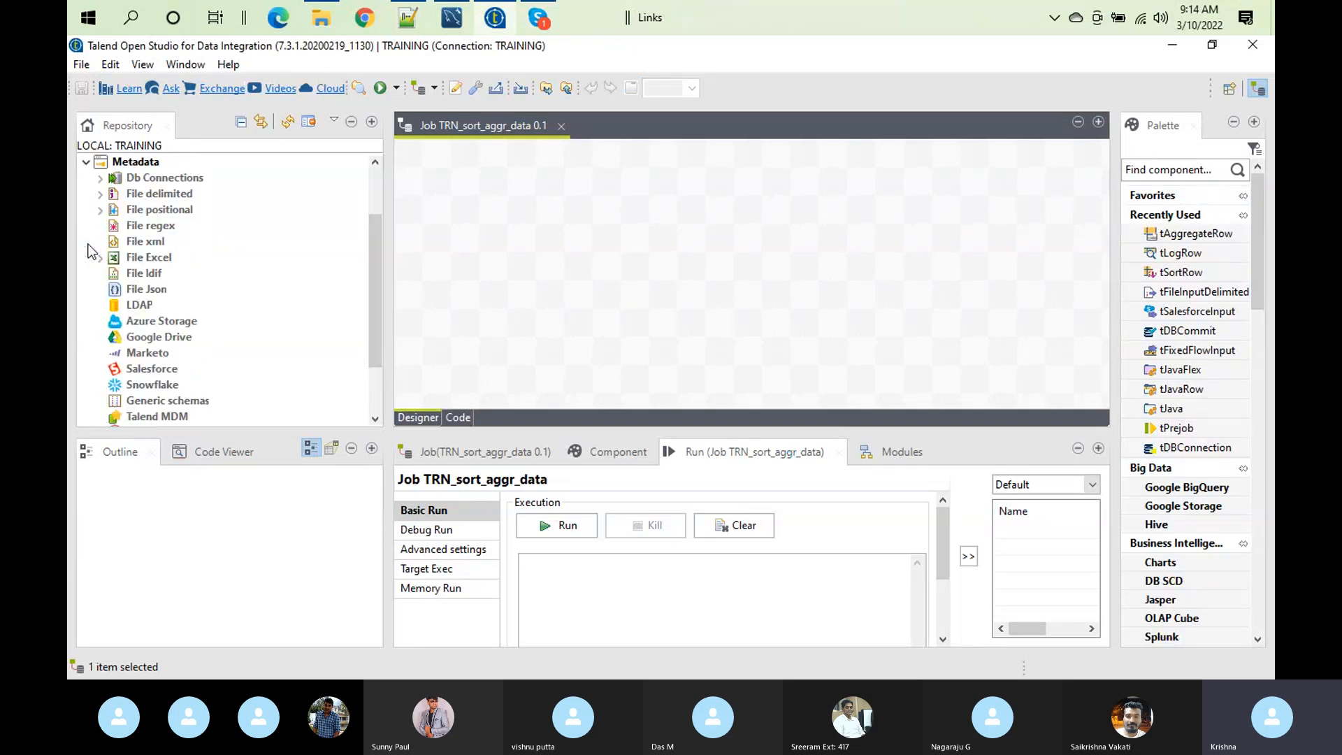
right_click(186, 198)
left_click(266, 209)
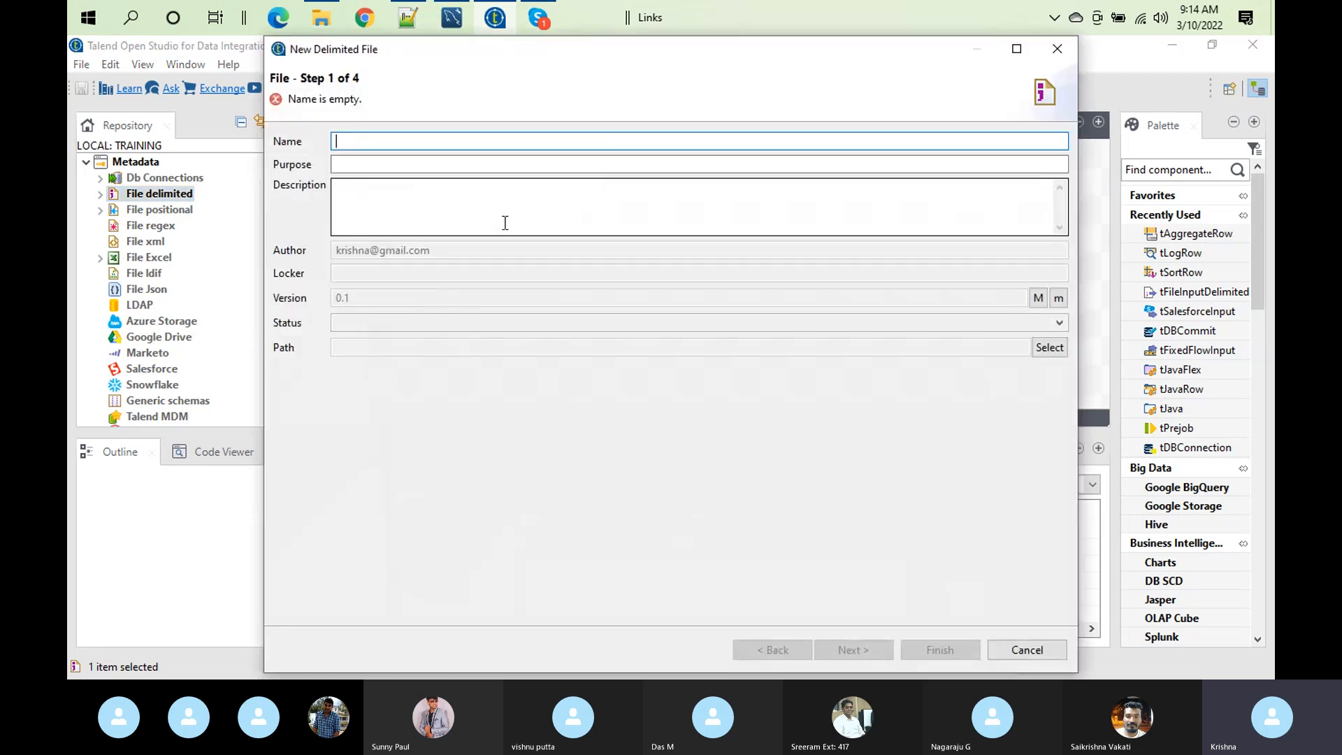
type("emp")
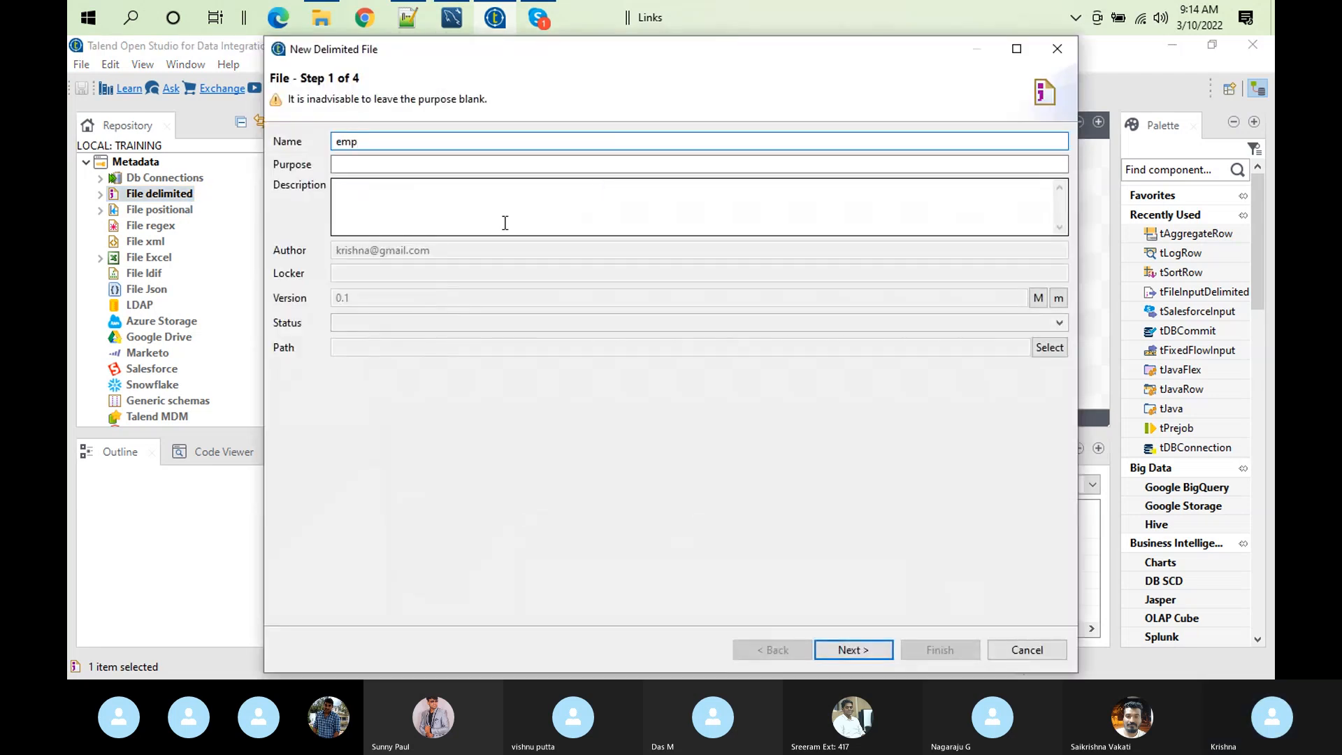
type("data")
key("Return")
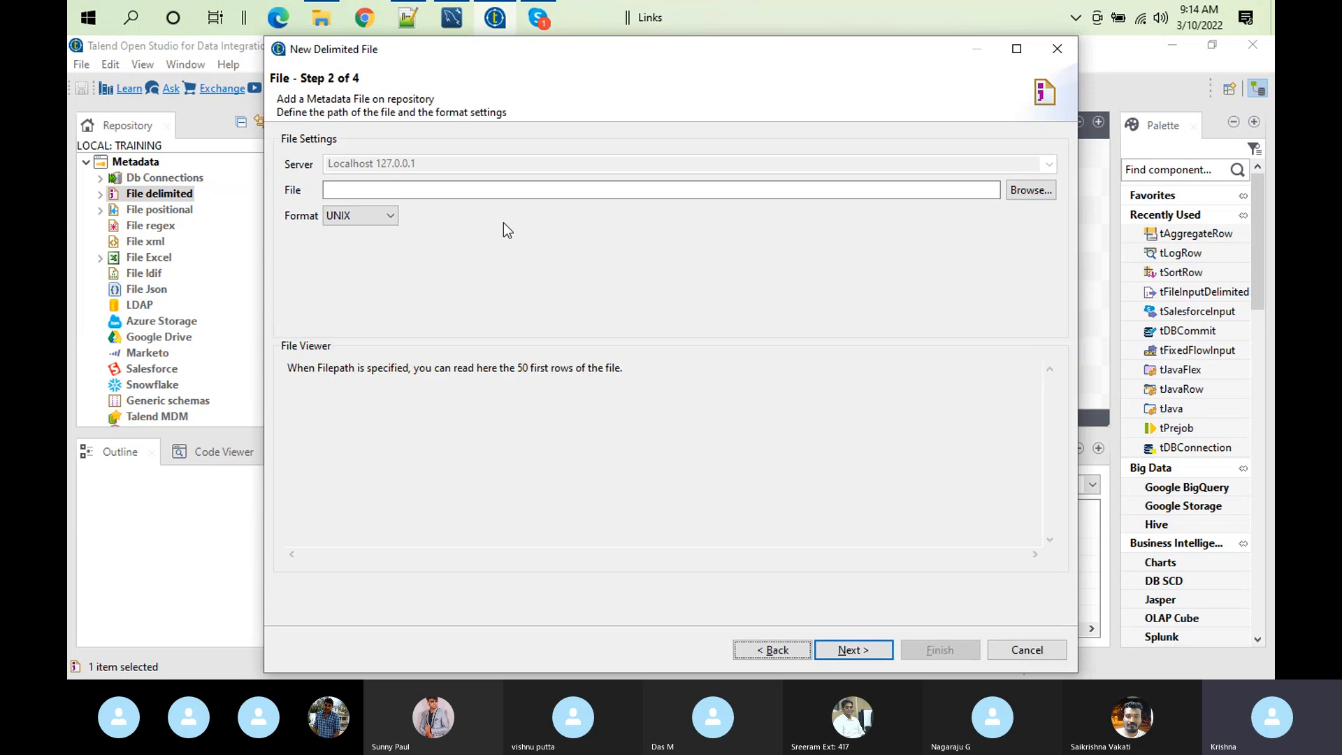
Choose emp.csv from the inbound folder as the source file of the empdata definition, keeping the UNIX format
left_click(1037, 195)
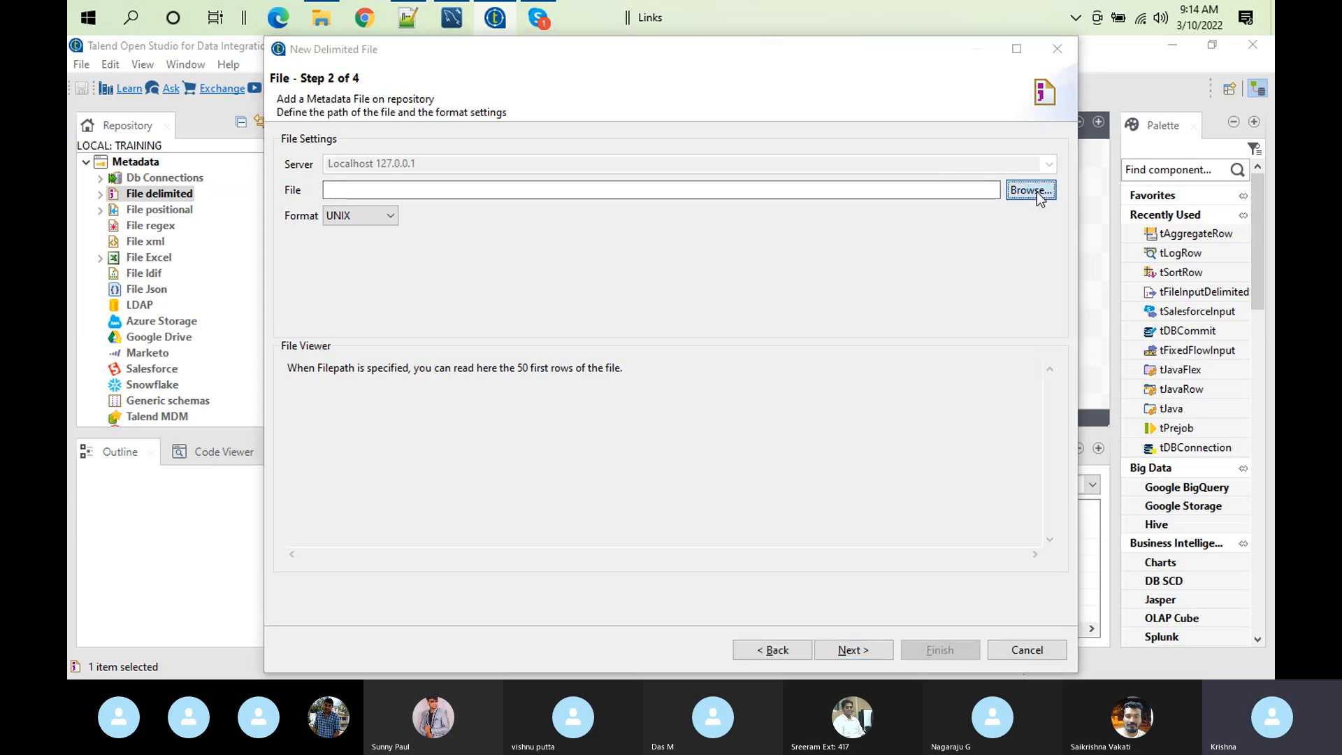
left_click(463, 232)
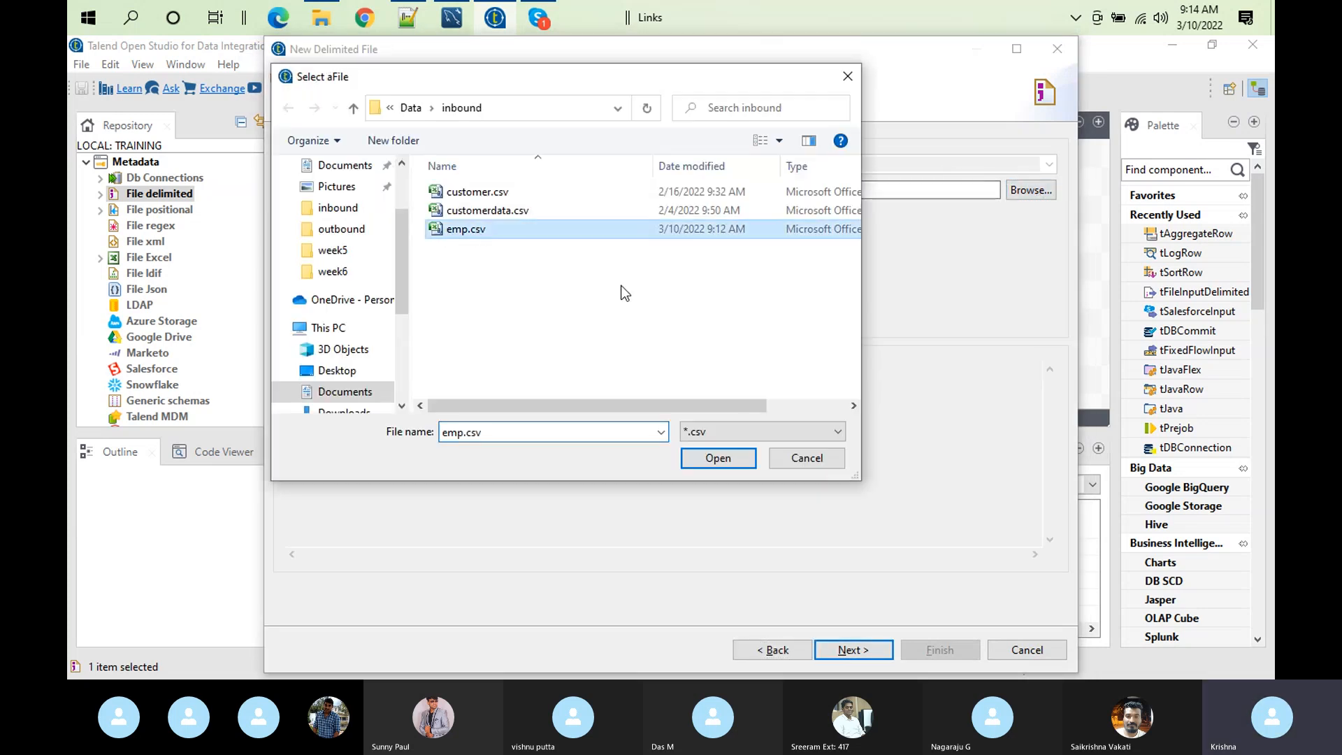
left_click(721, 459)
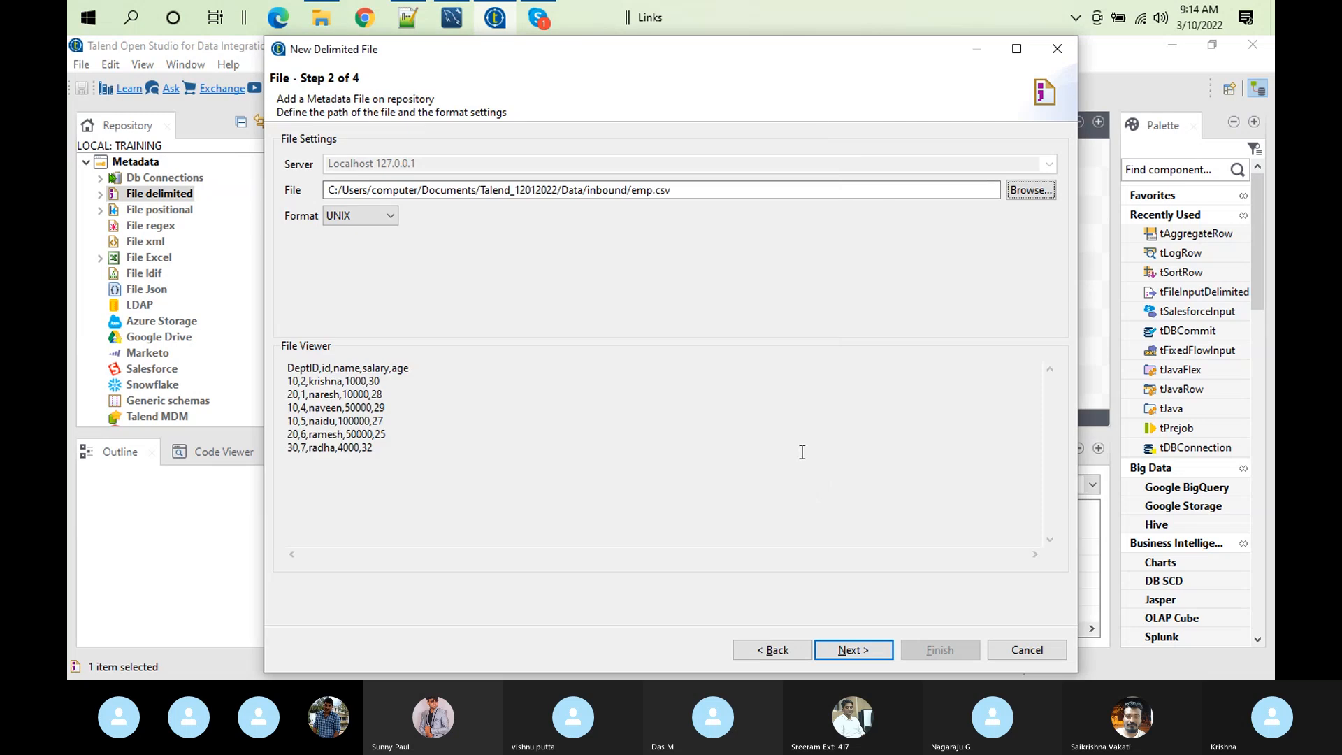
left_click(874, 649)
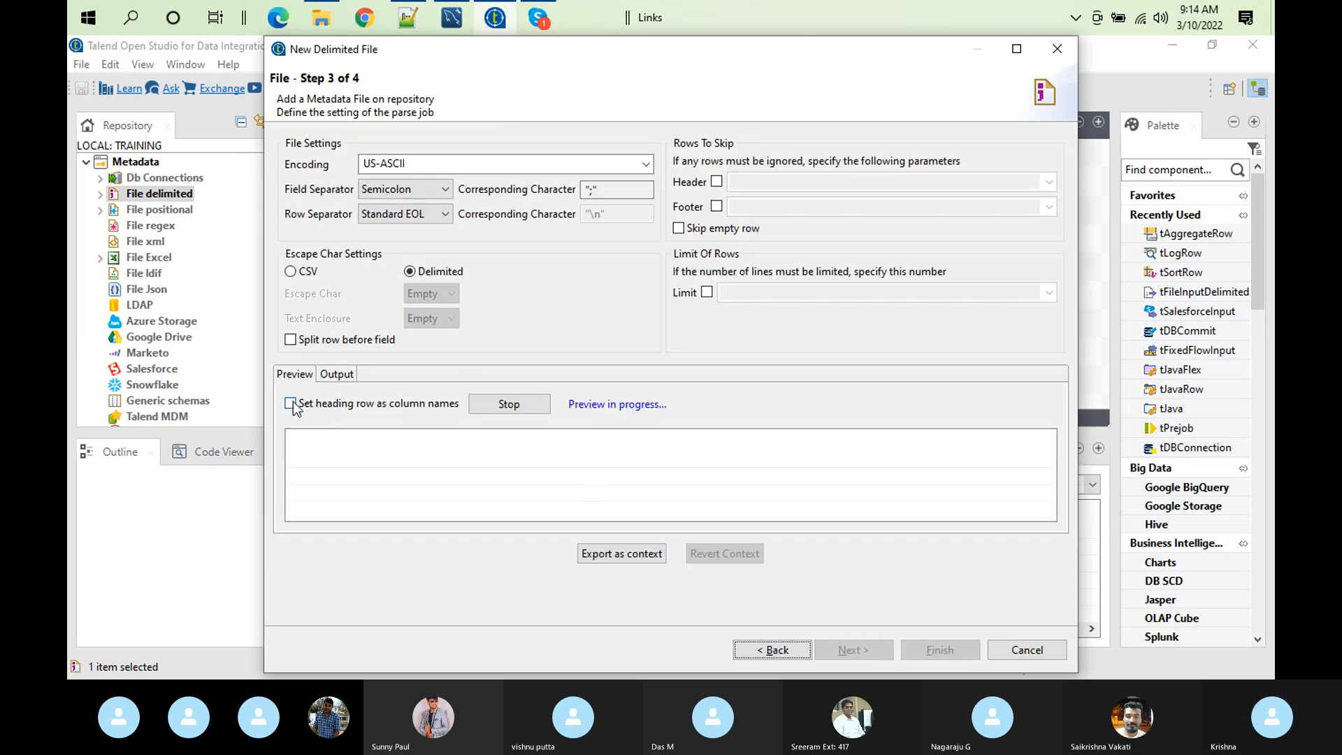
Parse the file with a comma field separator and the heading row as column names, and finish the definition with the detected schema
left_click(291, 404)
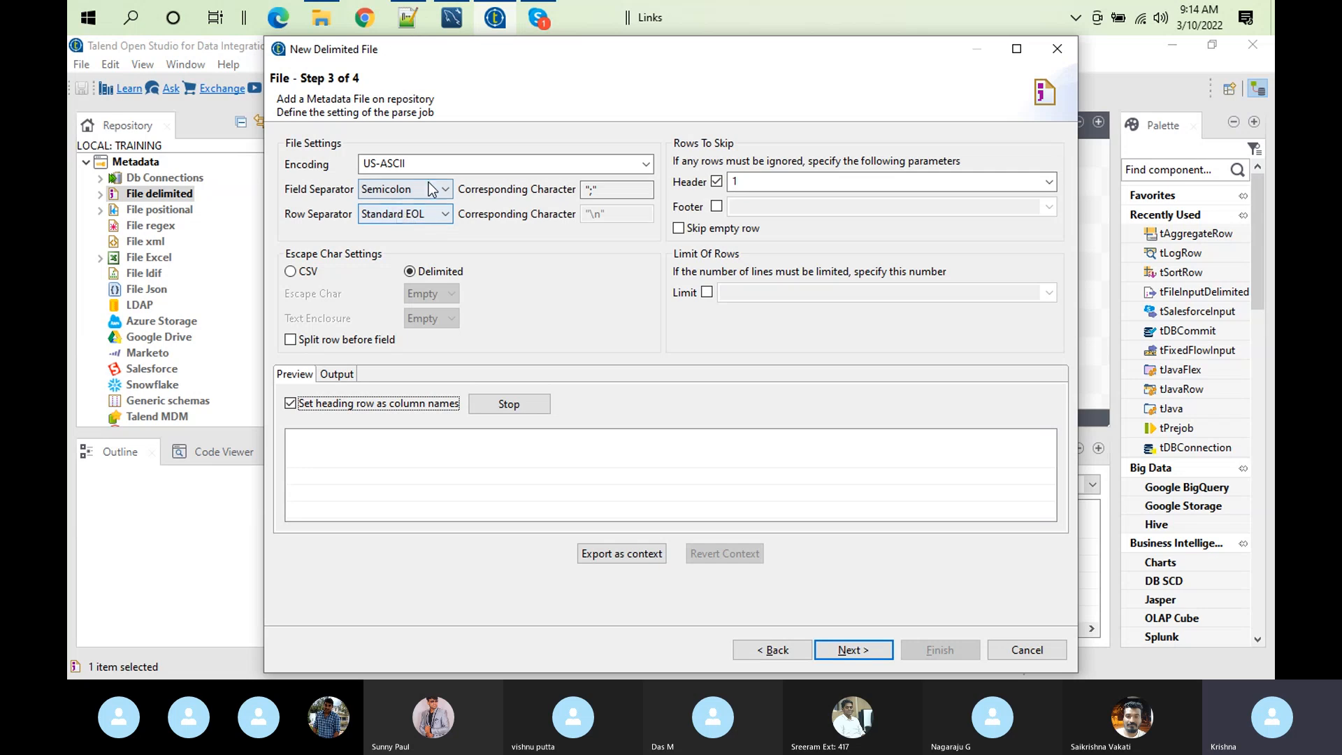
left_click(402, 189)
left_click(403, 219)
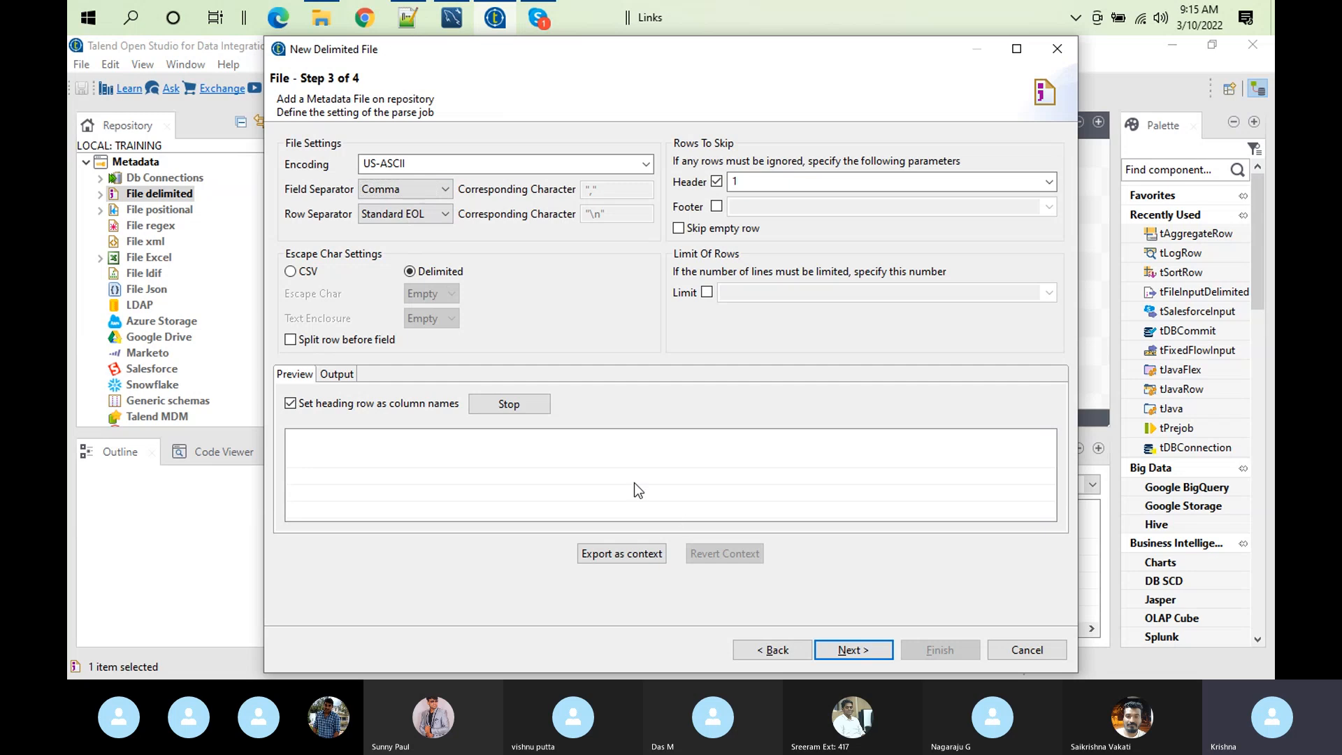
left_click(534, 401)
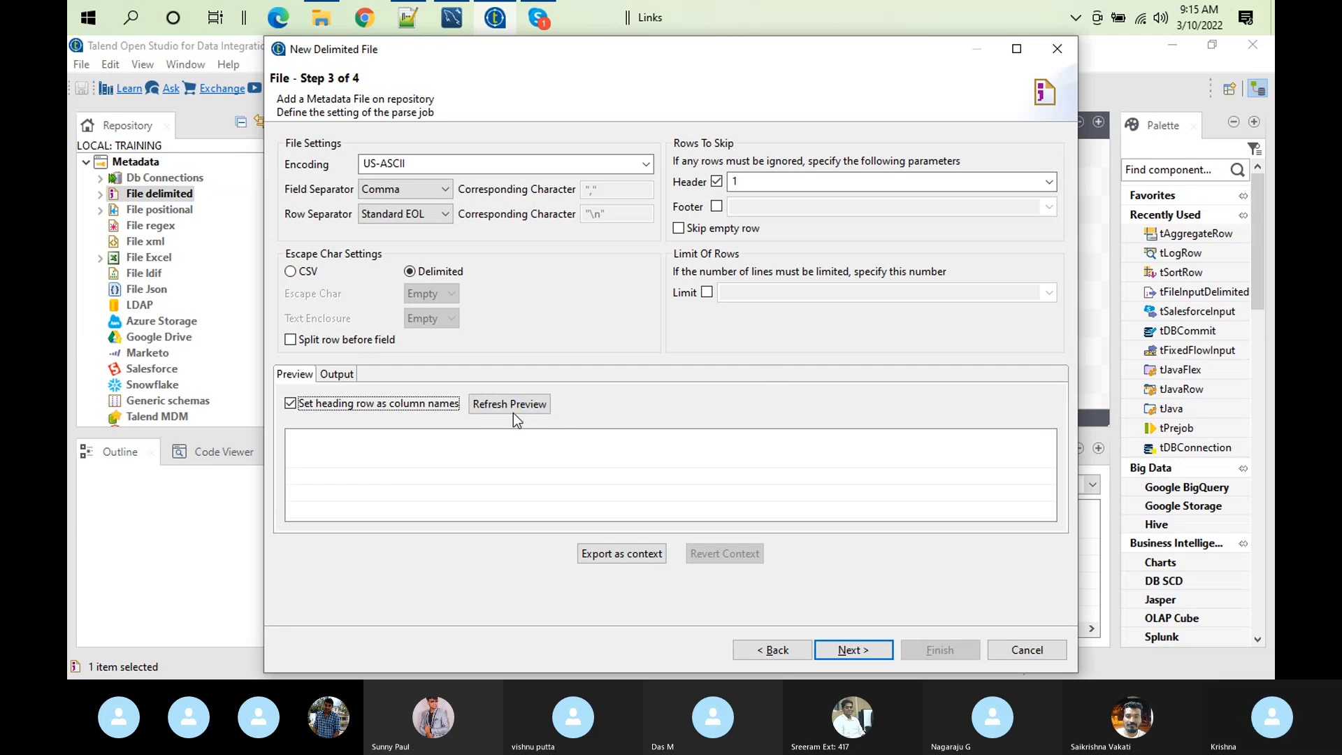
left_click(509, 409)
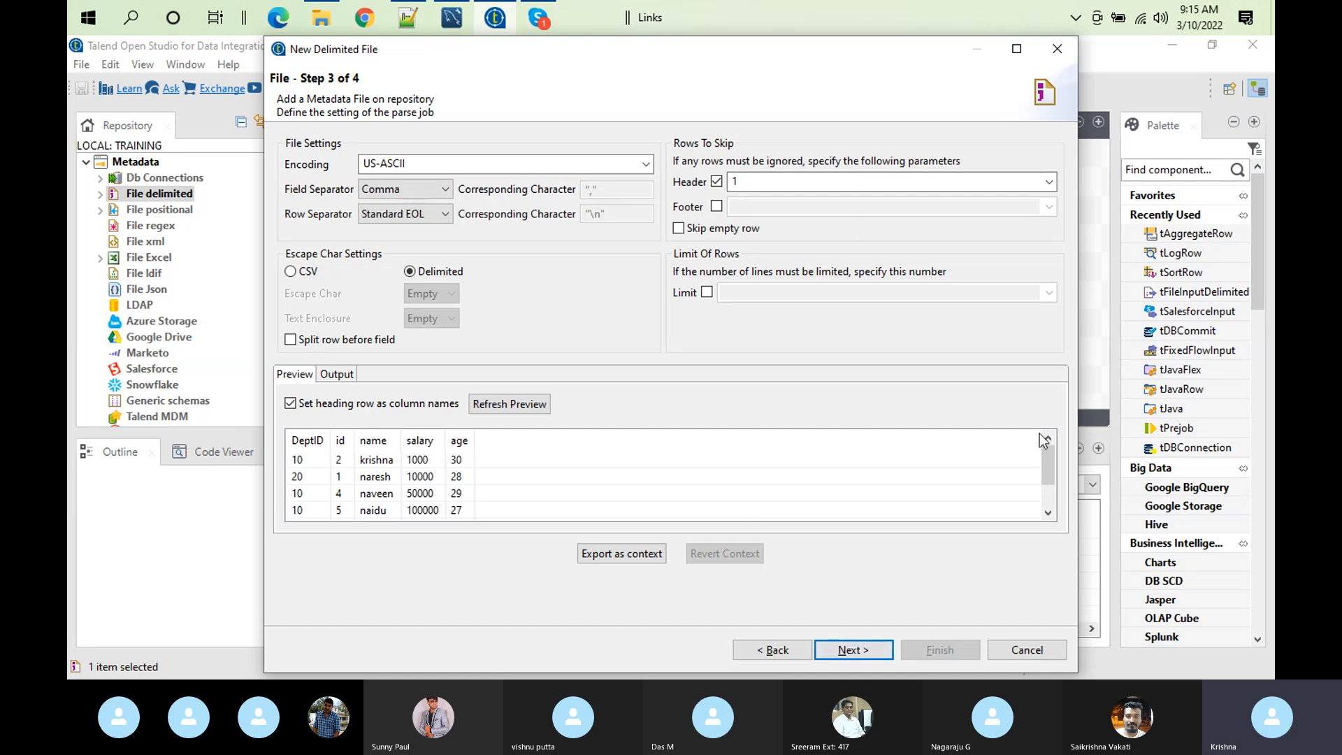
left_click_drag(1045, 450, 1072, 399)
left_click(864, 646)
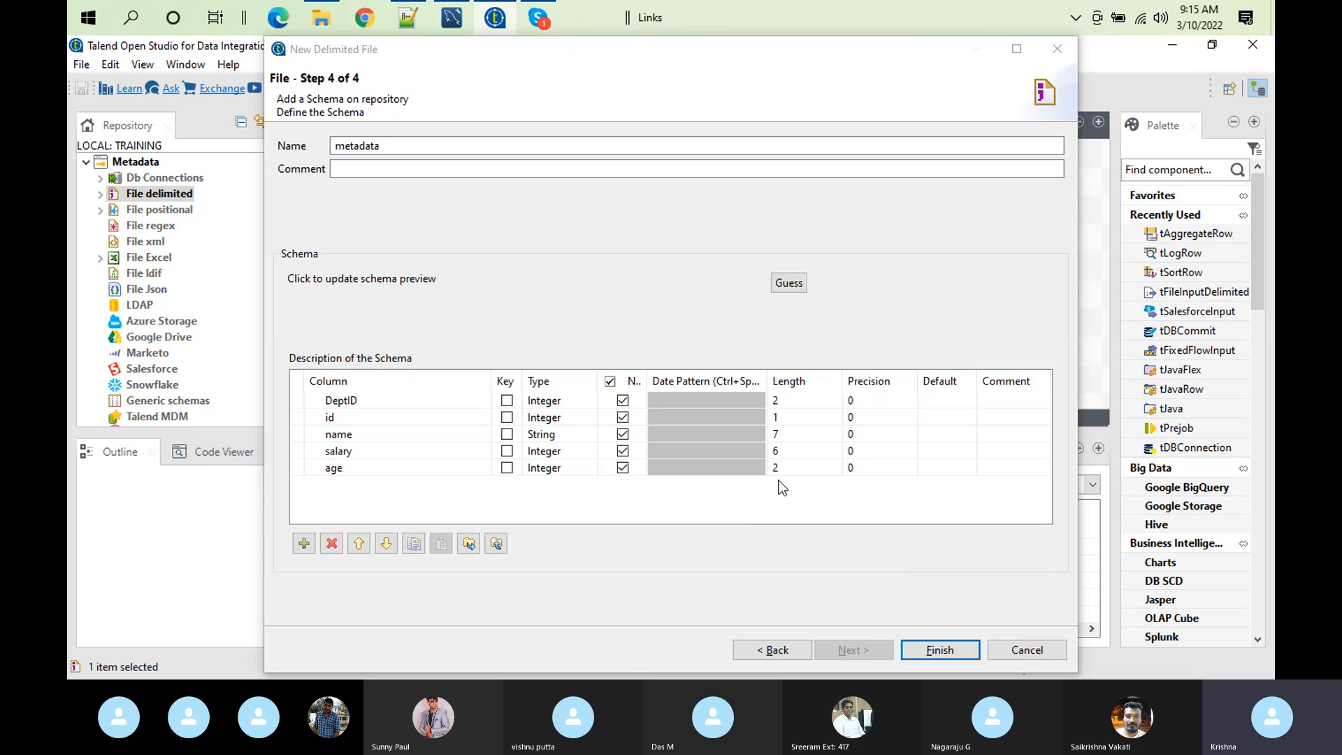
left_click(944, 651)
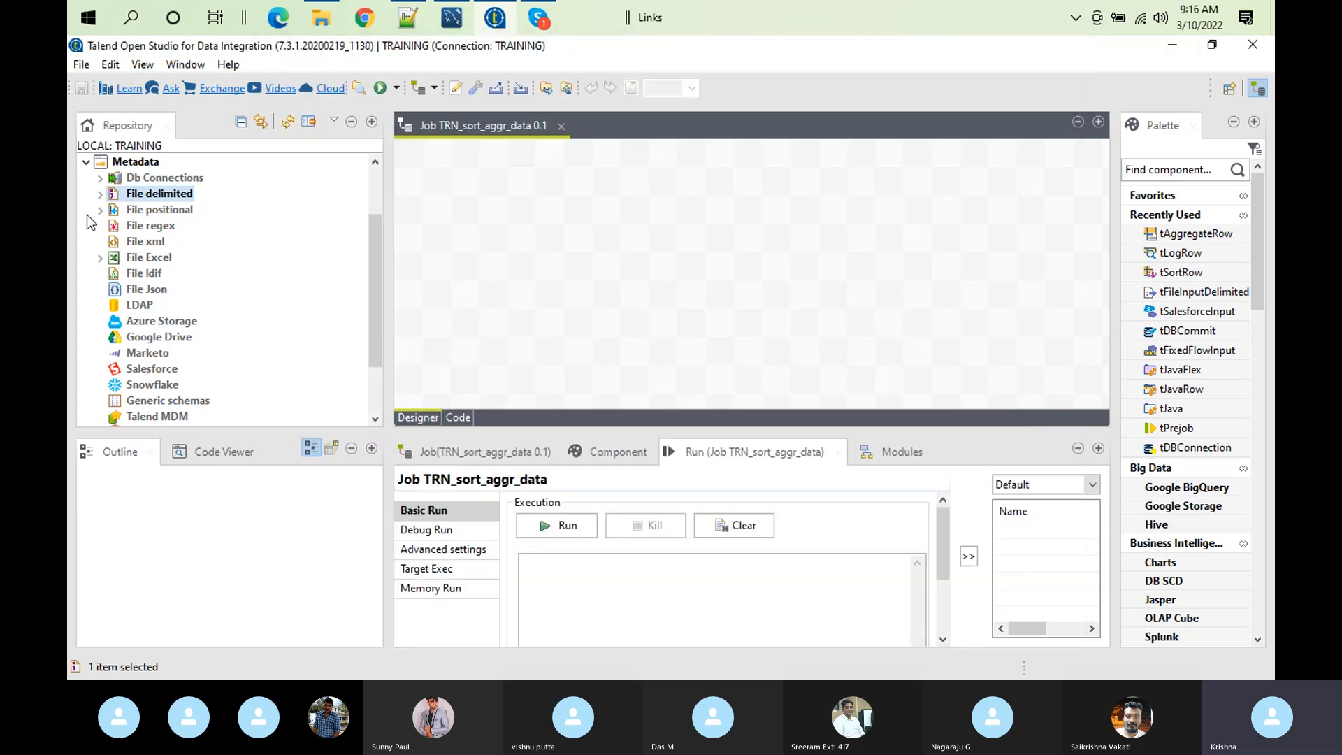
Place the empdata file metadata on the job canvas as a tFileInputDelimited component
left_click(99, 195)
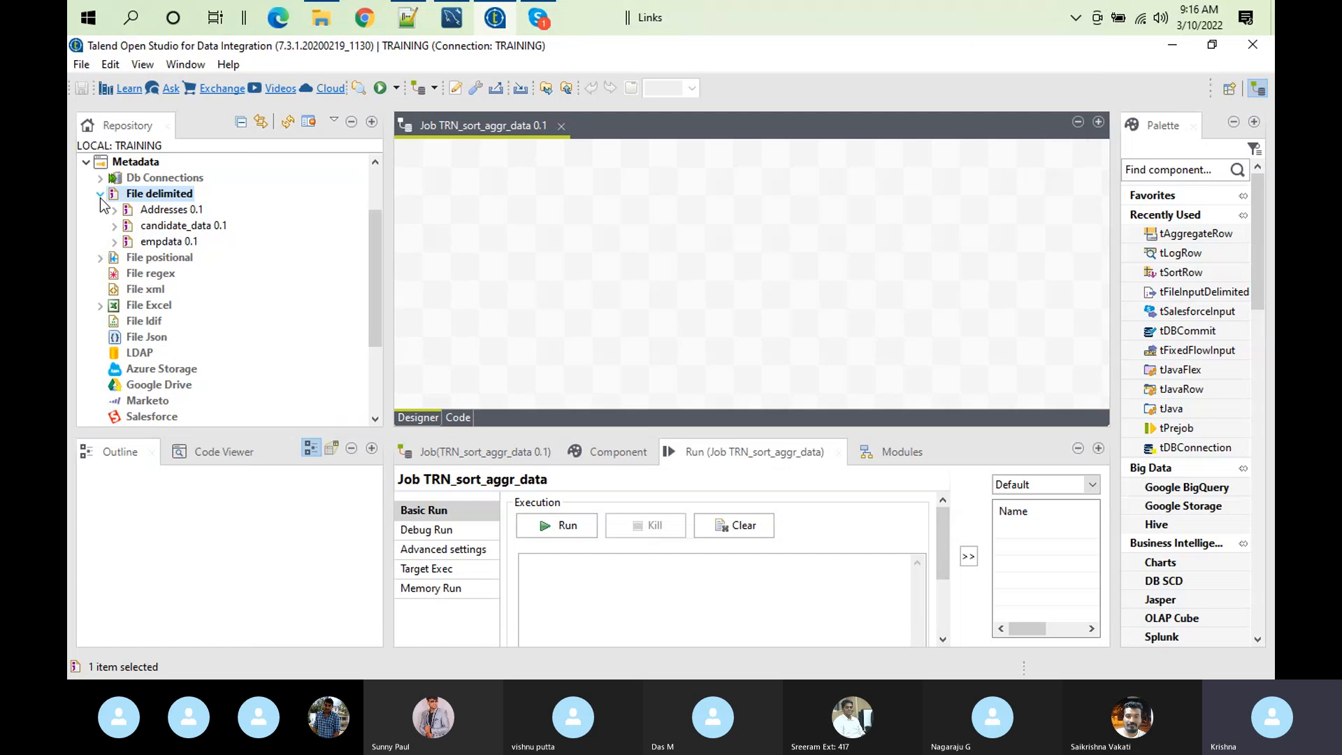
left_click(168, 241)
left_click_drag(680, 213, 680, 213)
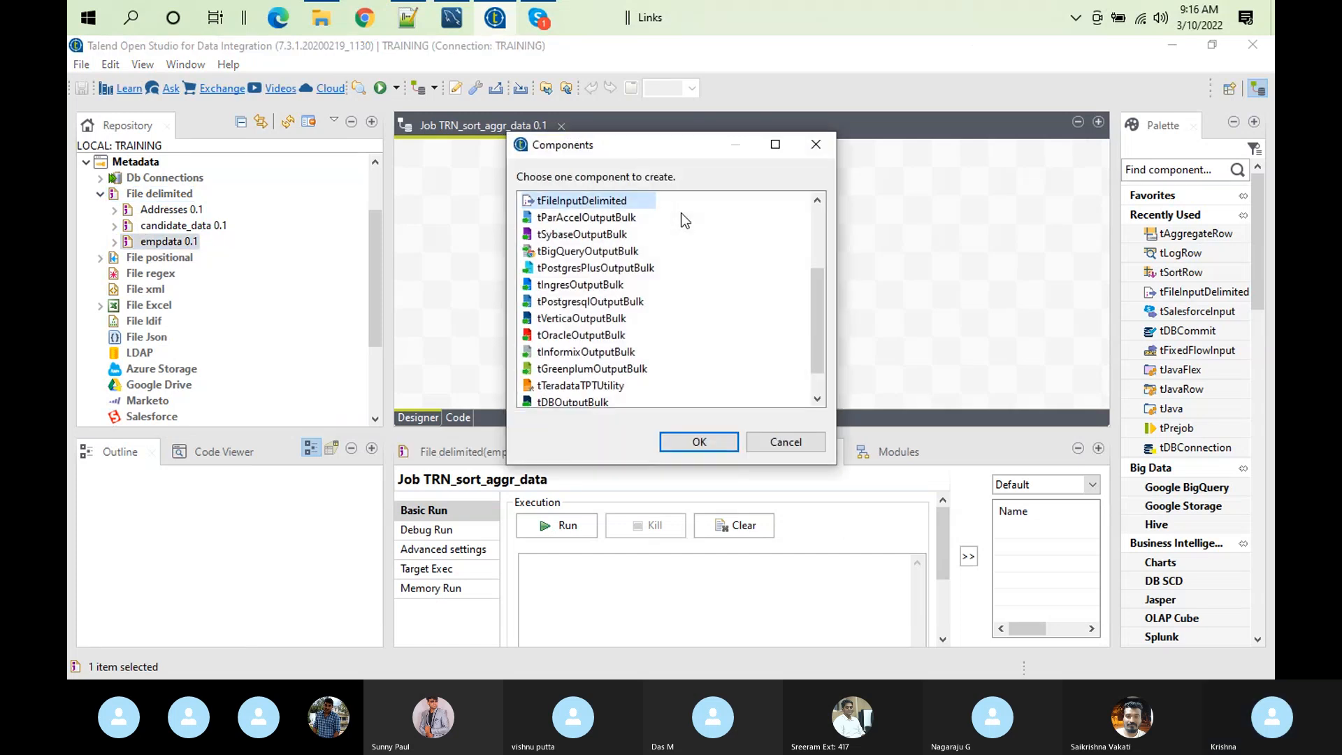
left_click(699, 442)
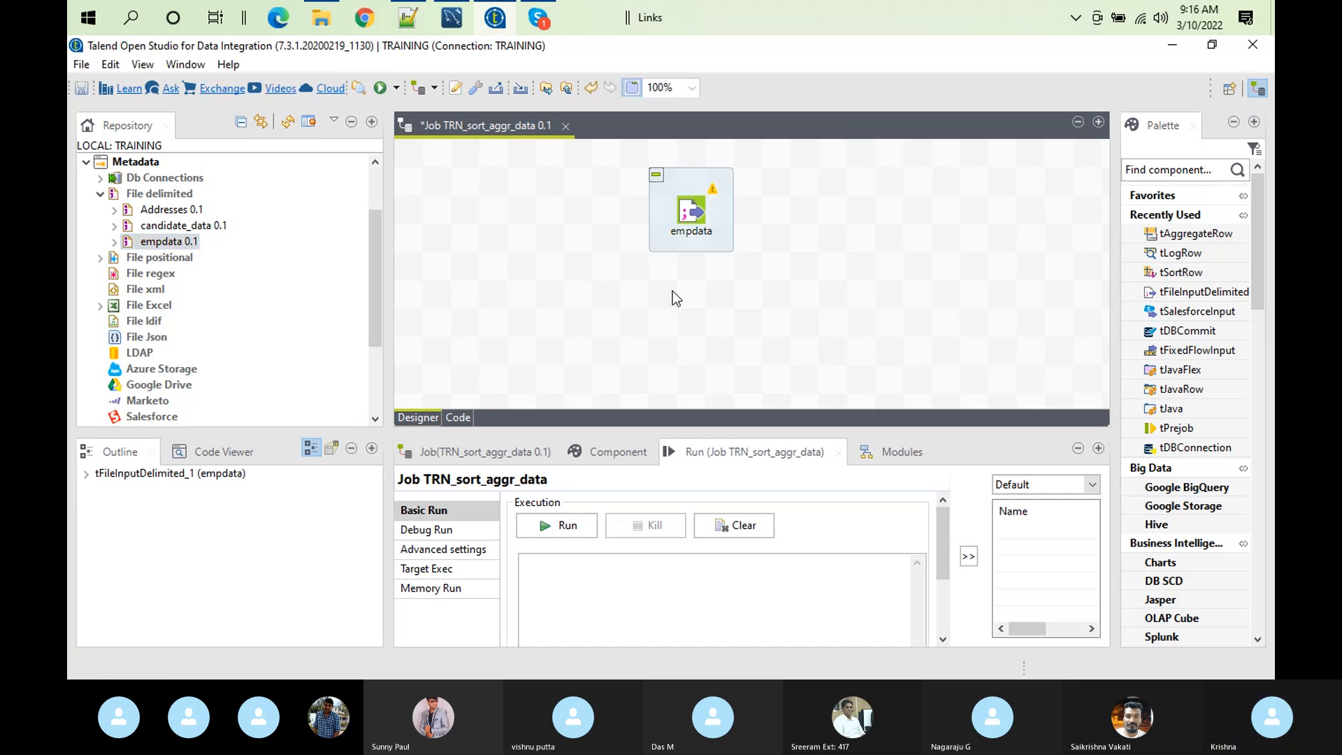
Reposition the empdata component on the canvas and place a tSortRow component beside it, aligned in the same row
left_click(694, 212)
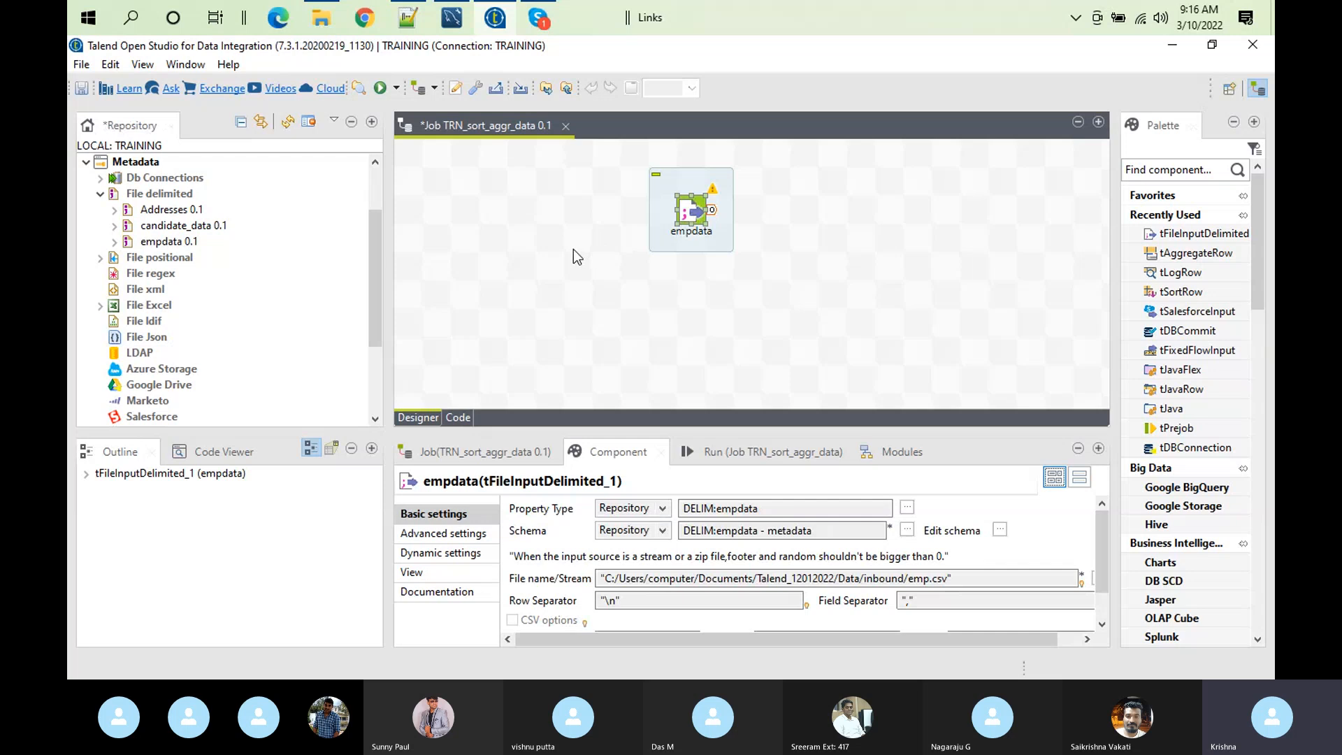
left_click_drag(676, 246, 563, 302)
left_click(692, 268)
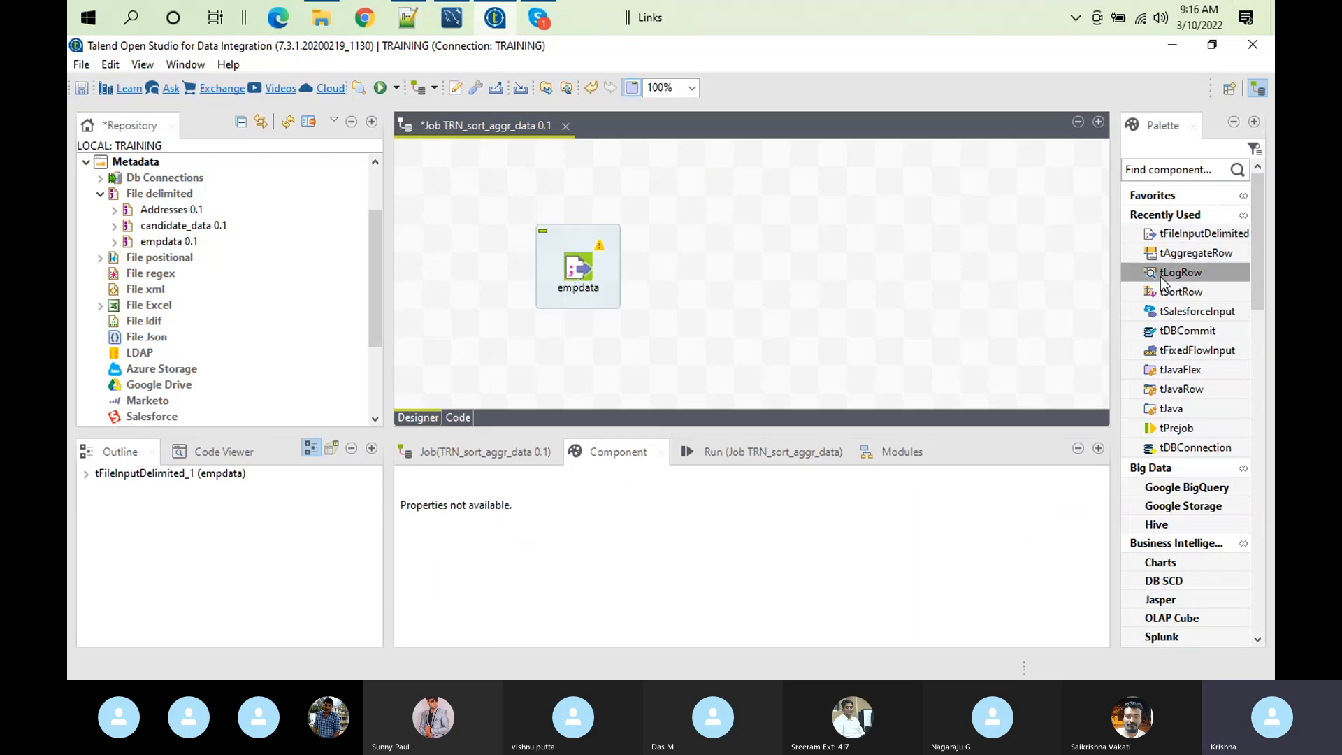
left_click(1179, 291)
left_click(719, 221)
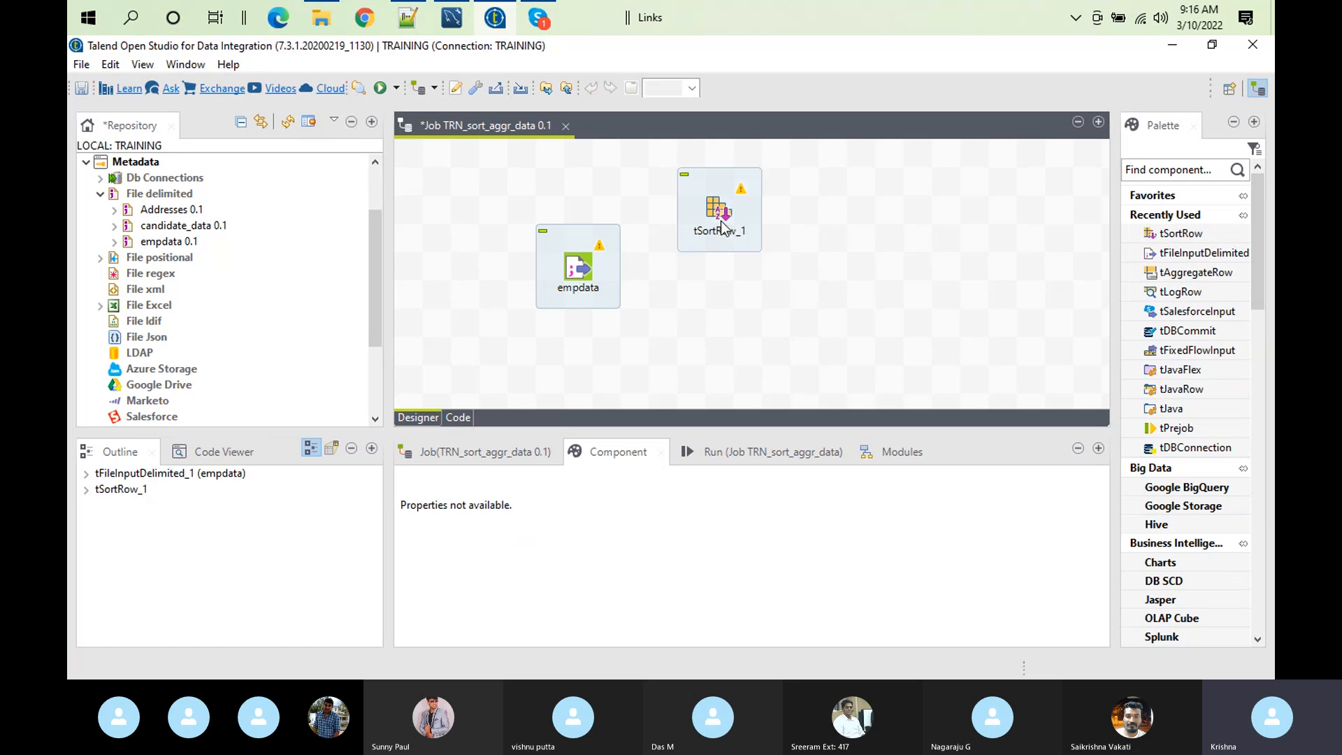
left_click(717, 221)
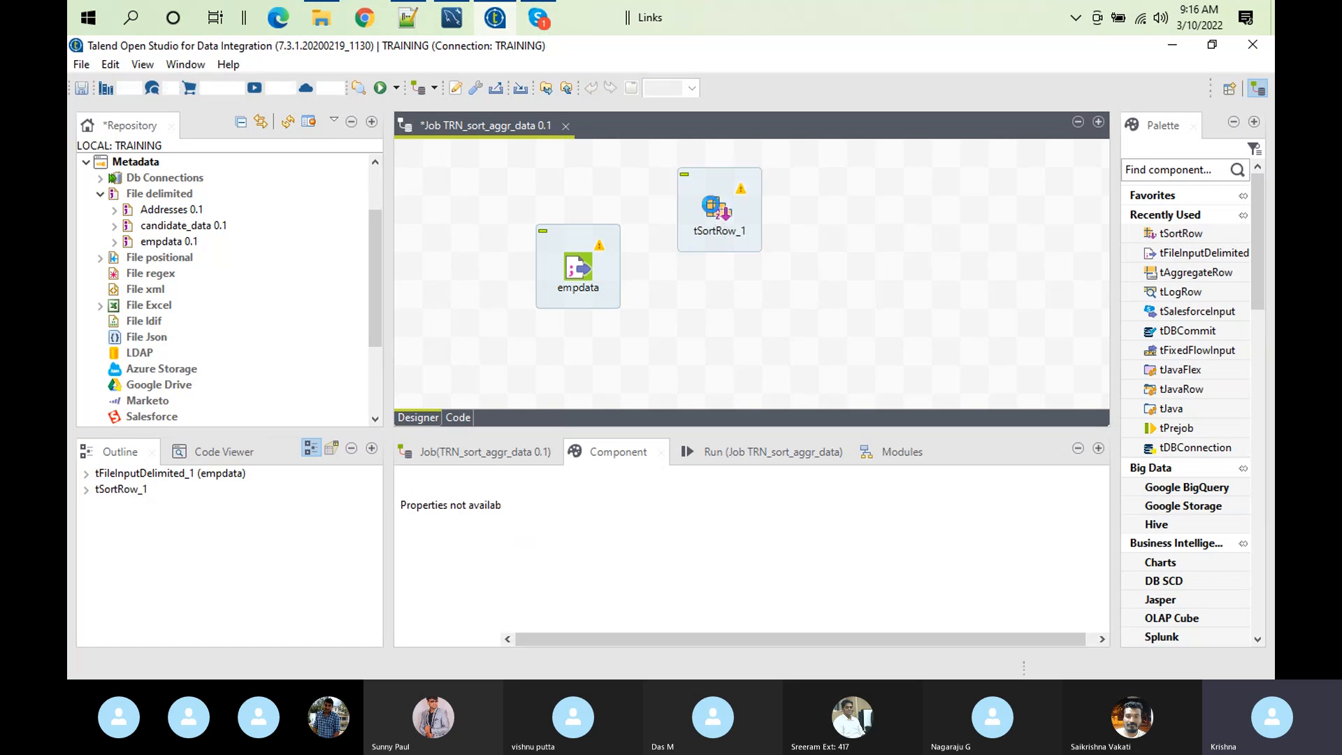
left_click_drag(716, 221, 720, 260)
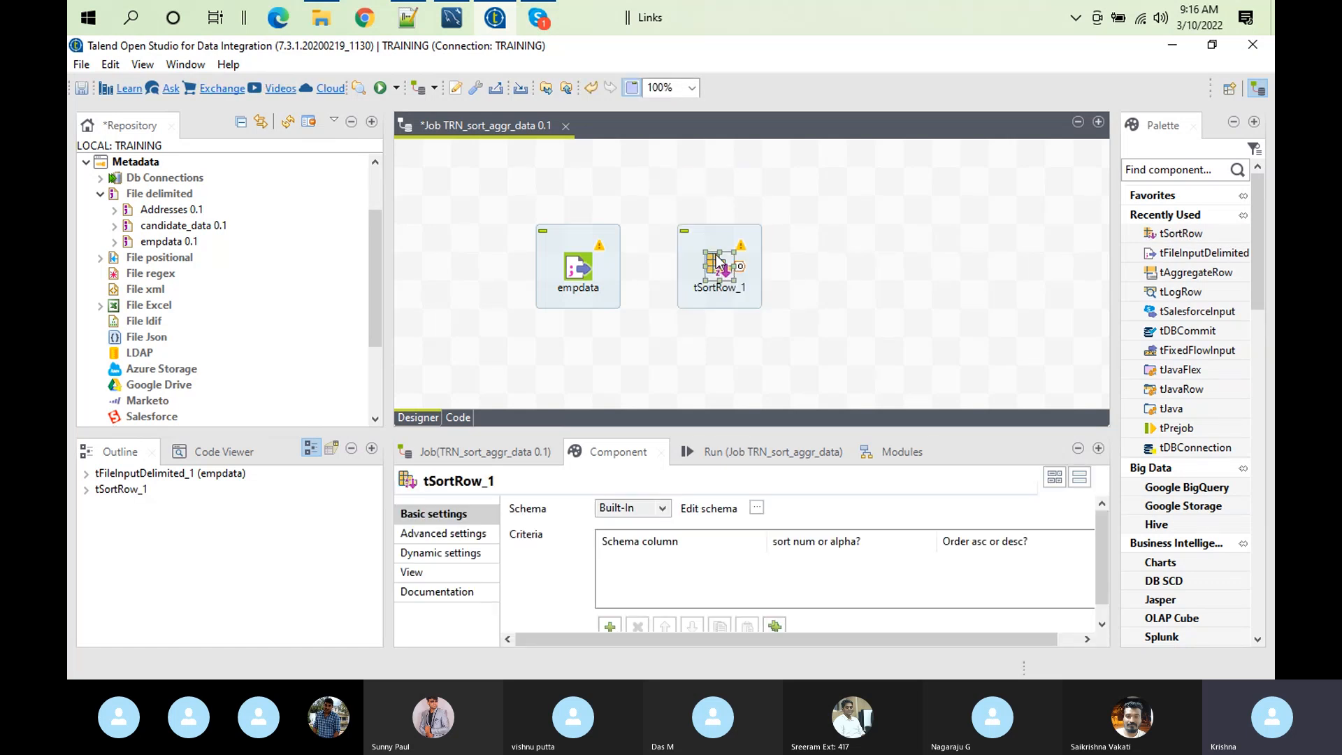
Connect empdata to tSortRow_1 with a Main row link
left_click(586, 261)
right_click(585, 261)
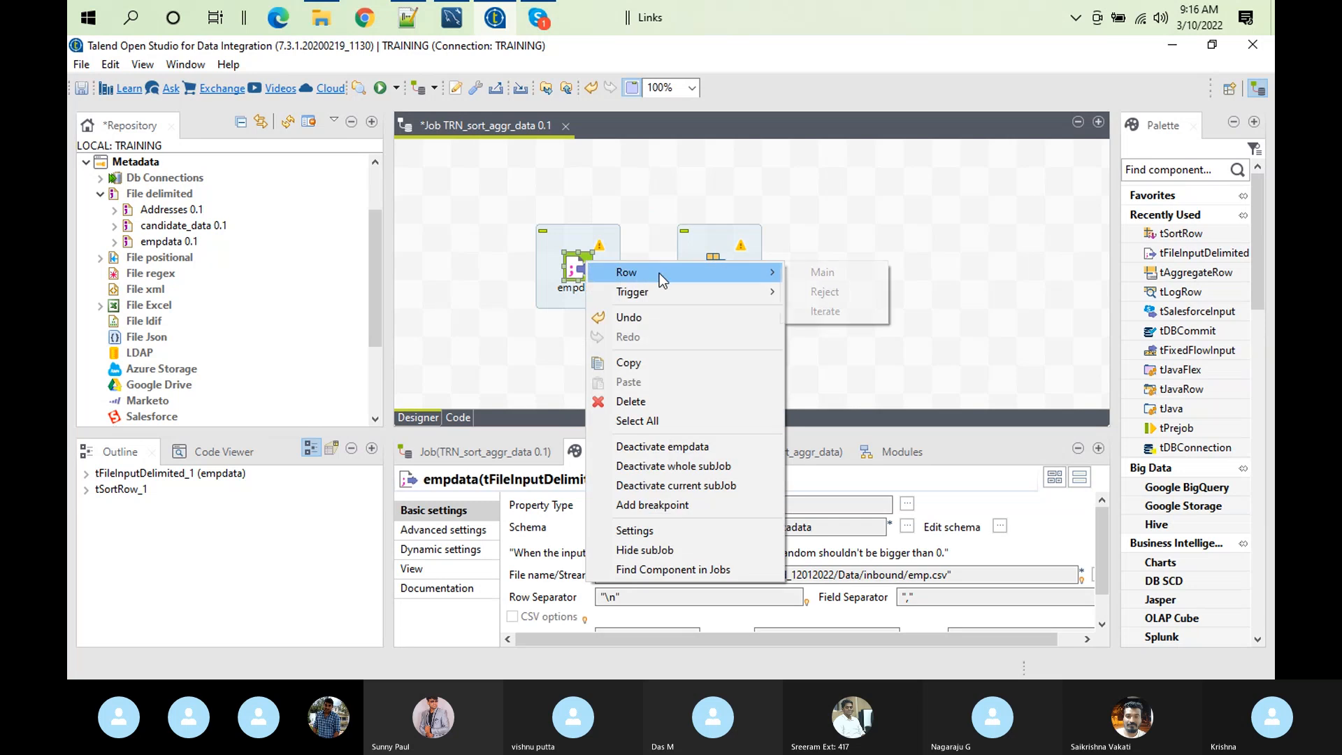
mouse_move(660, 274)
left_click(809, 275)
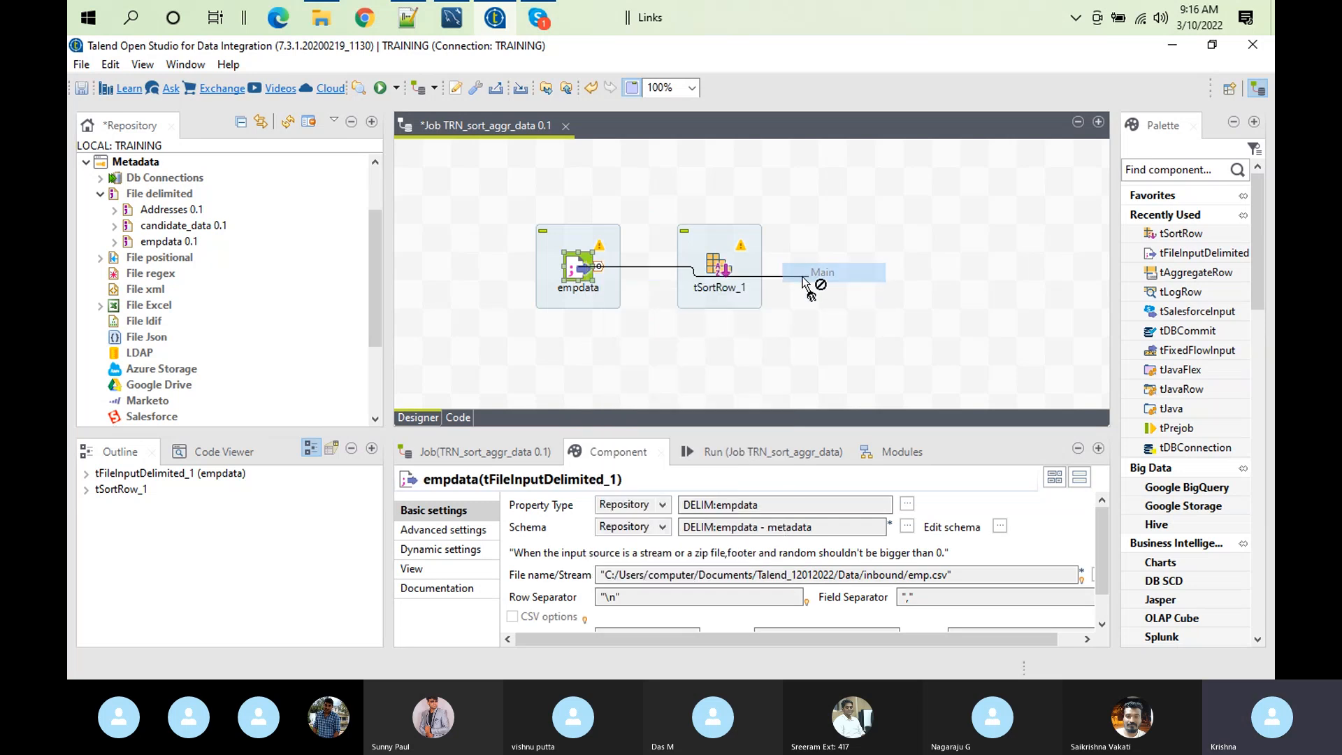
left_click(716, 268)
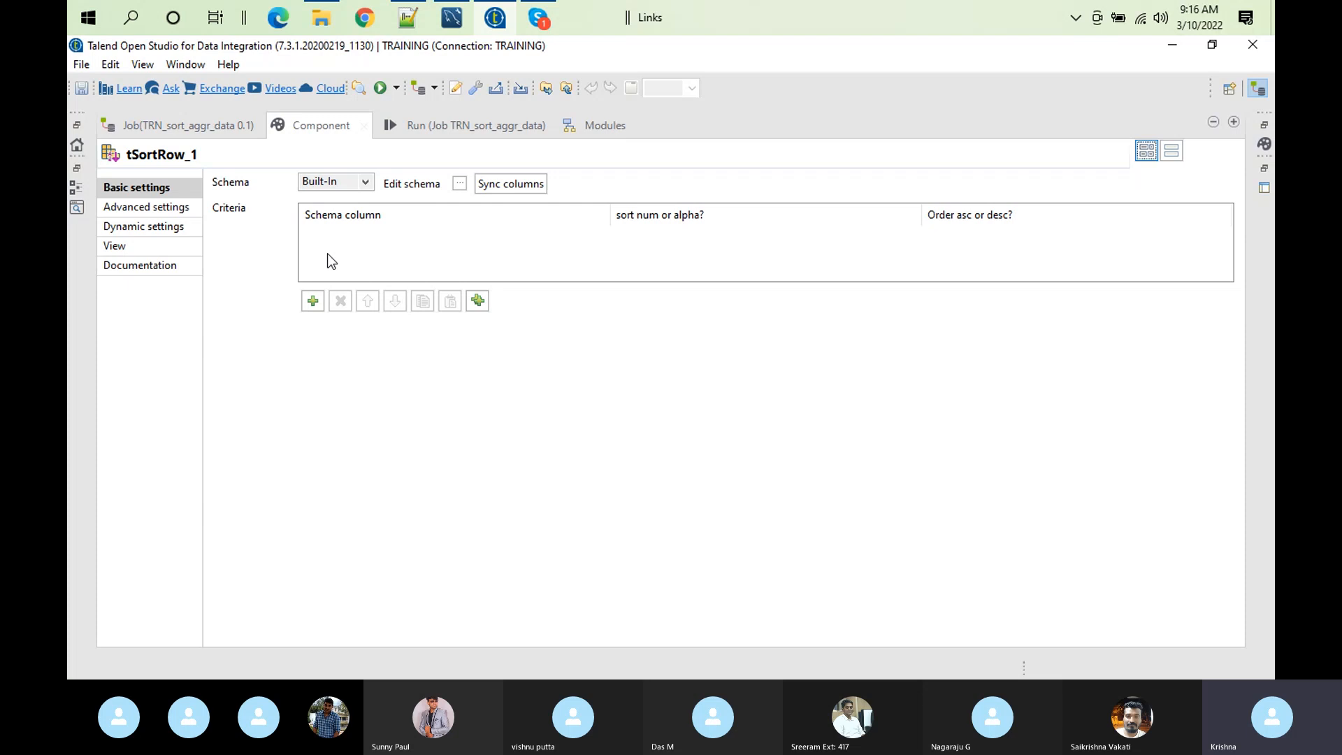
double_click(312, 300)
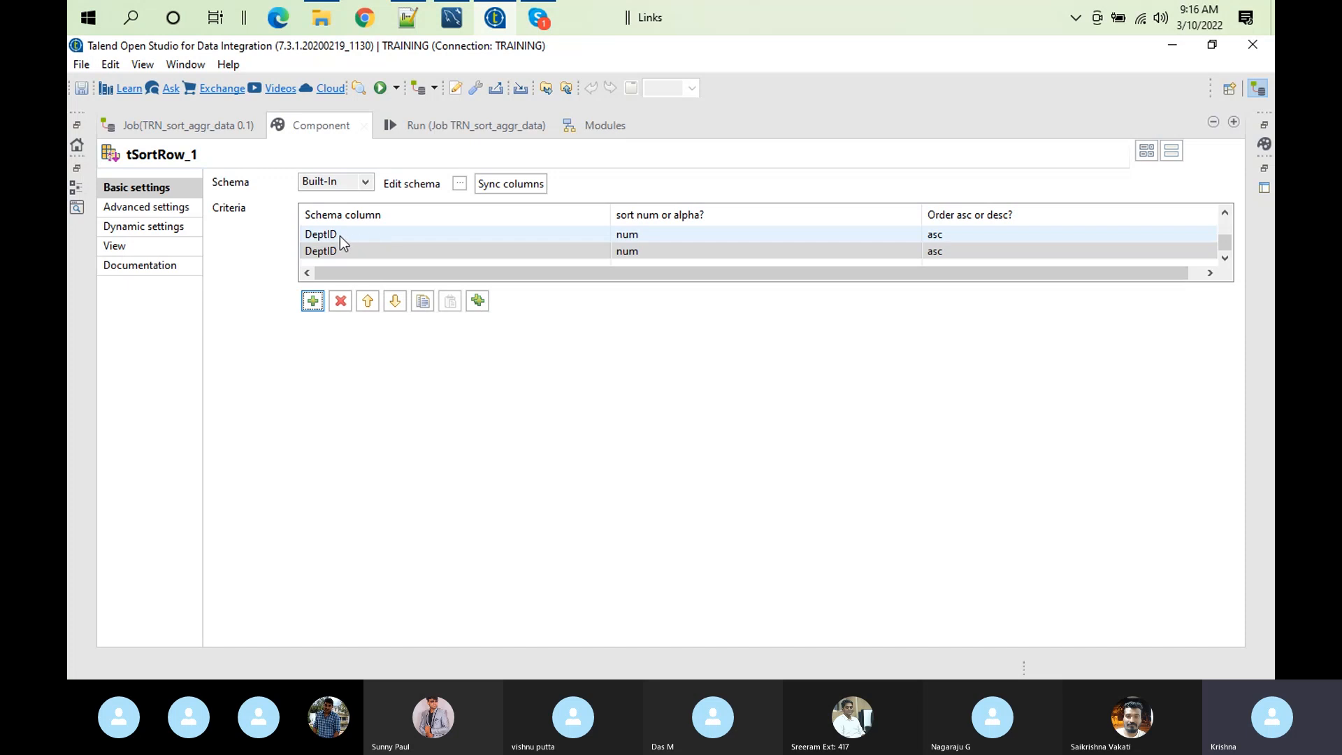
left_click(342, 299)
double_click(343, 299)
left_click(342, 299)
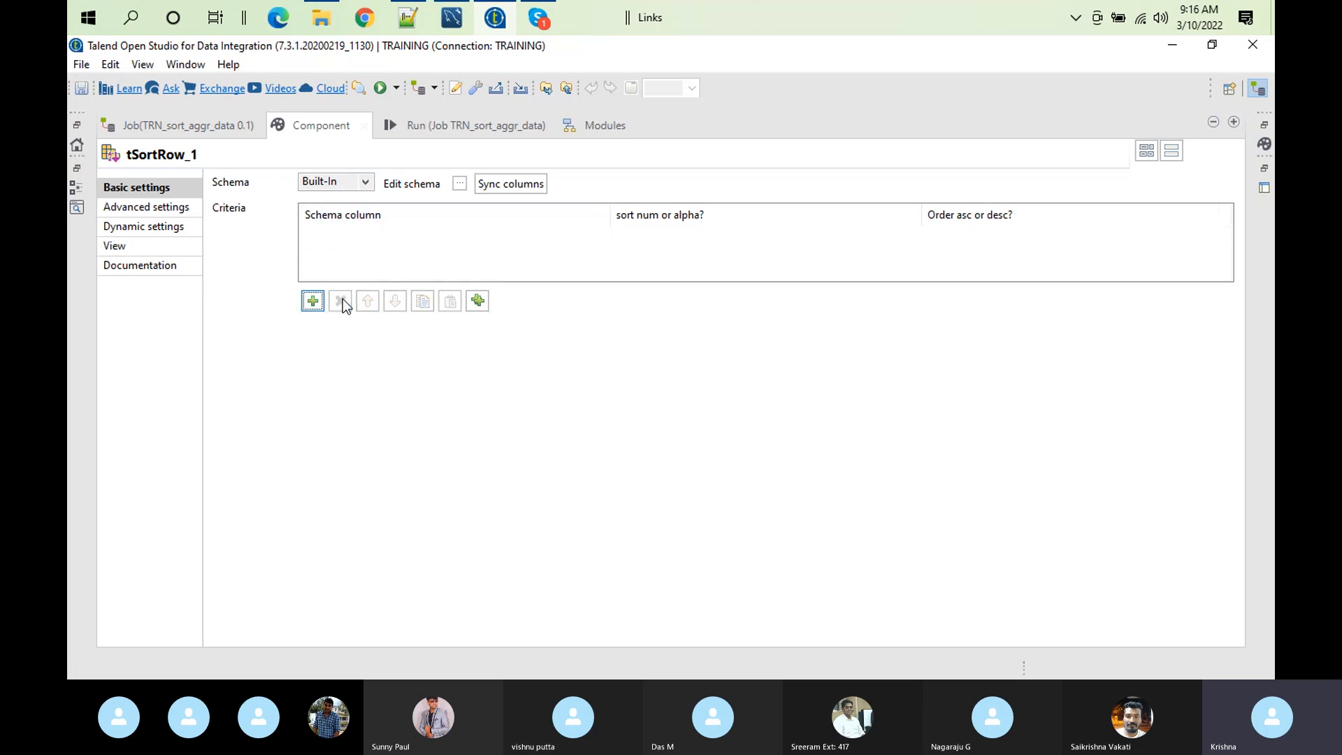
Define the tSortRow_1 criteria as DeptID and id, both sorted num and asc, checking the columns against emp.csv in Notepad++
left_click(308, 306)
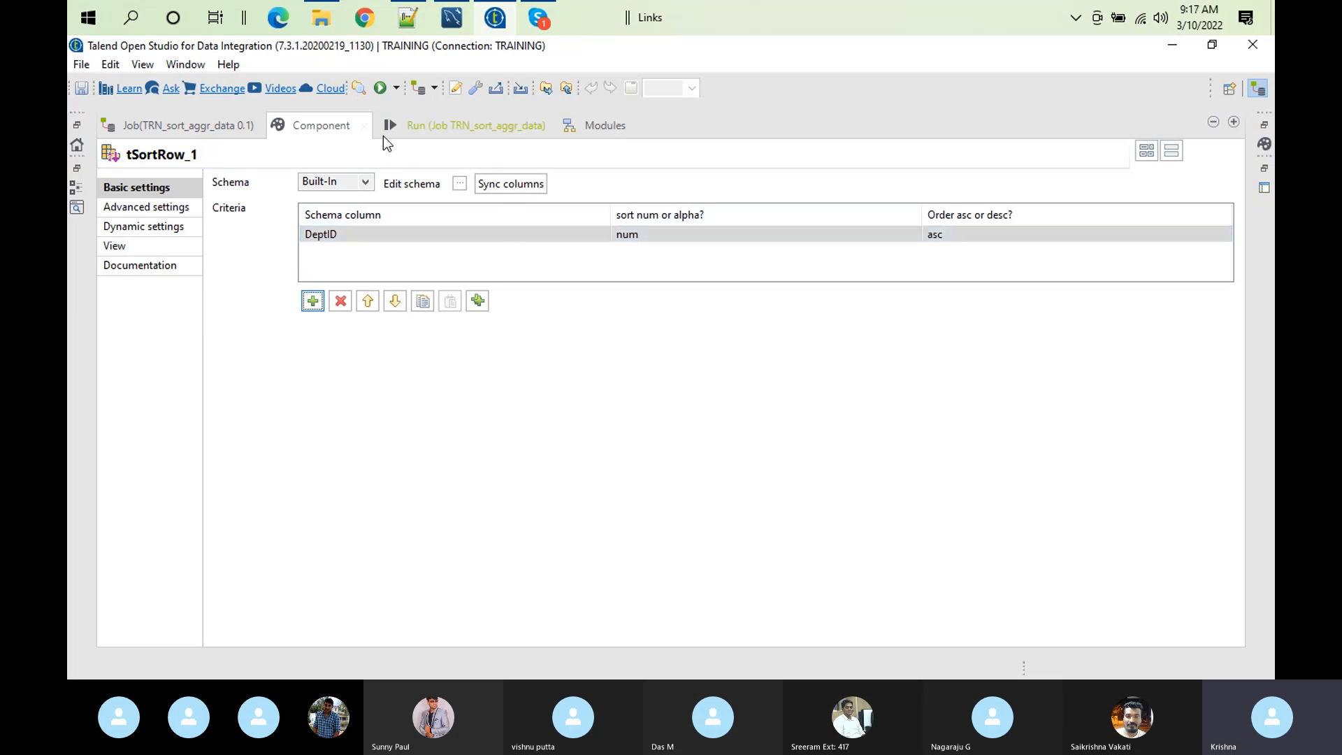
left_click(408, 17)
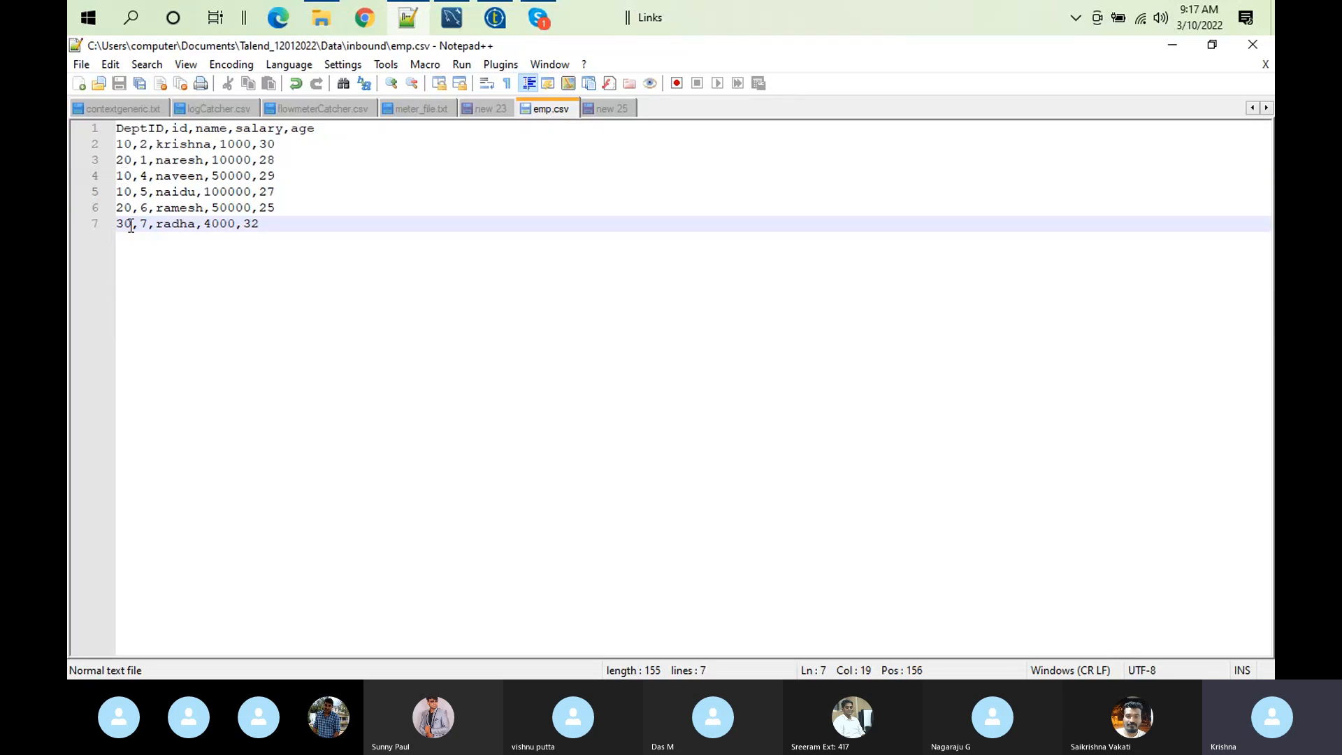
left_click(494, 19)
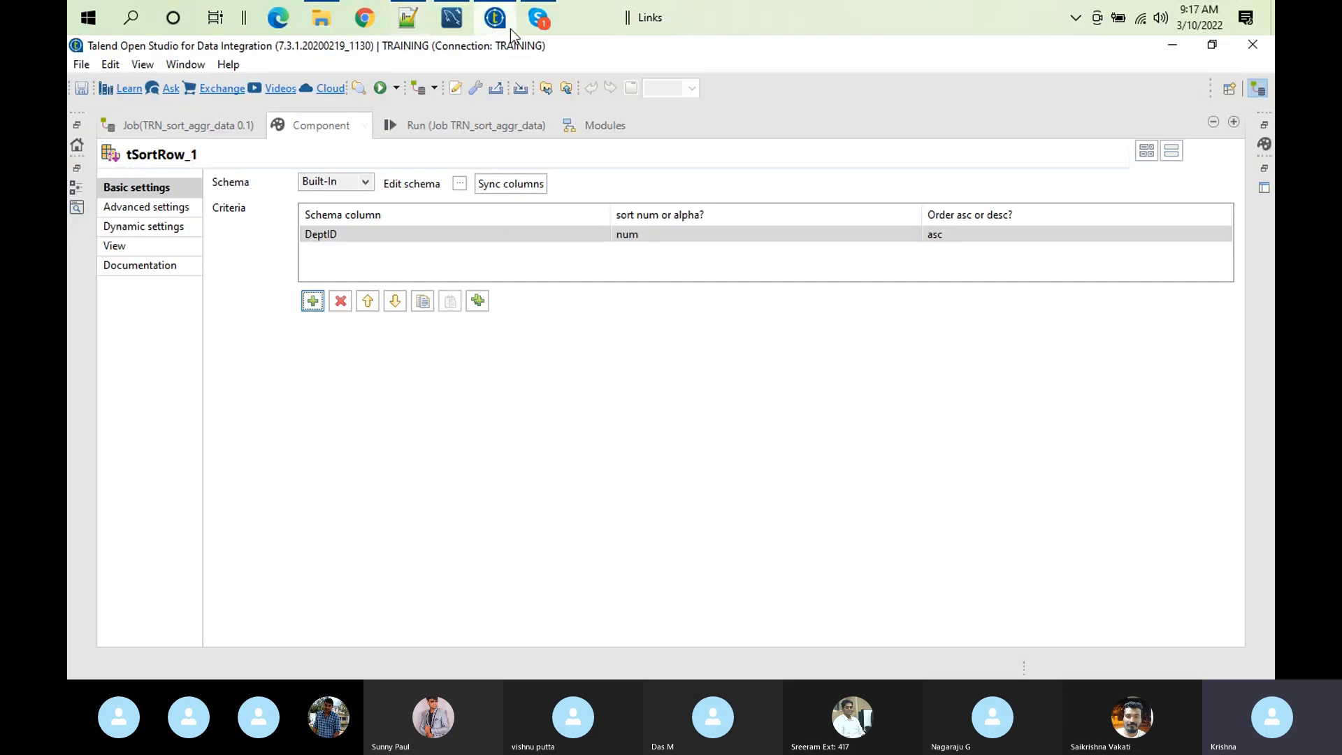
left_click(312, 300)
left_click(350, 256)
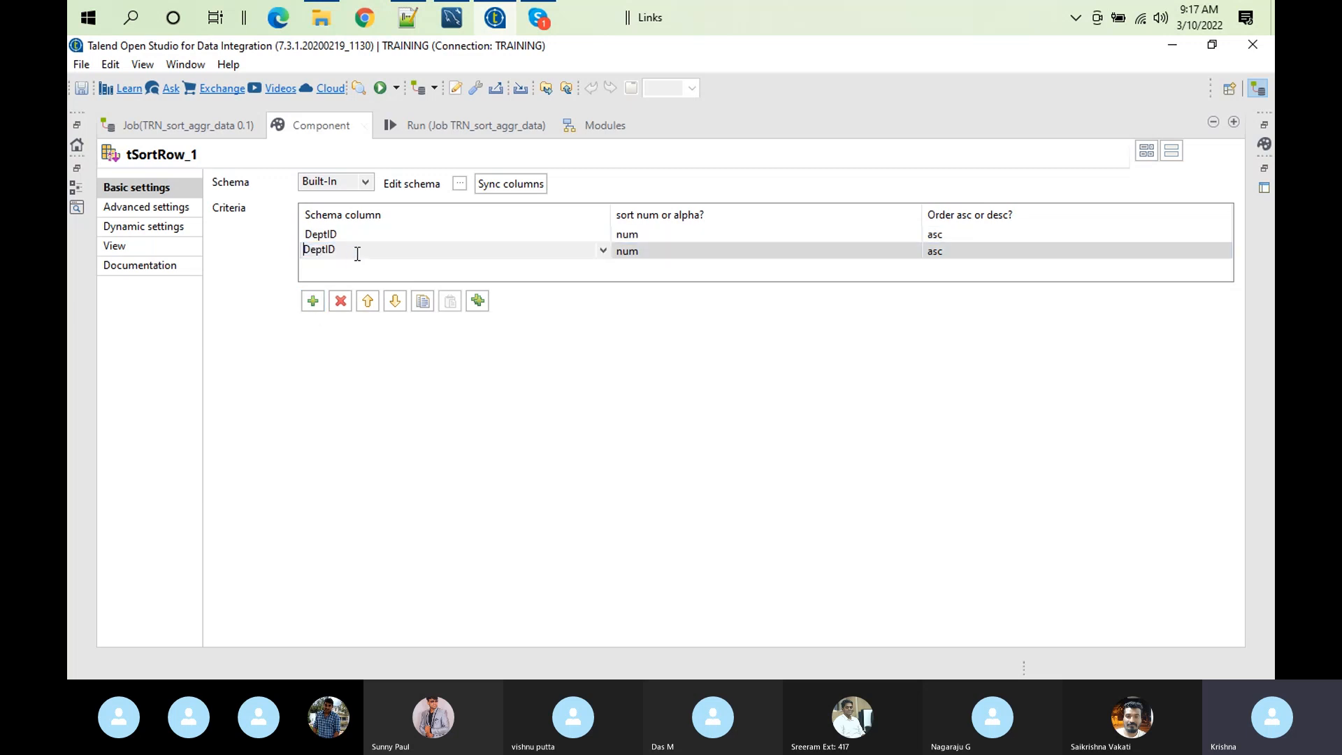
left_click(351, 256)
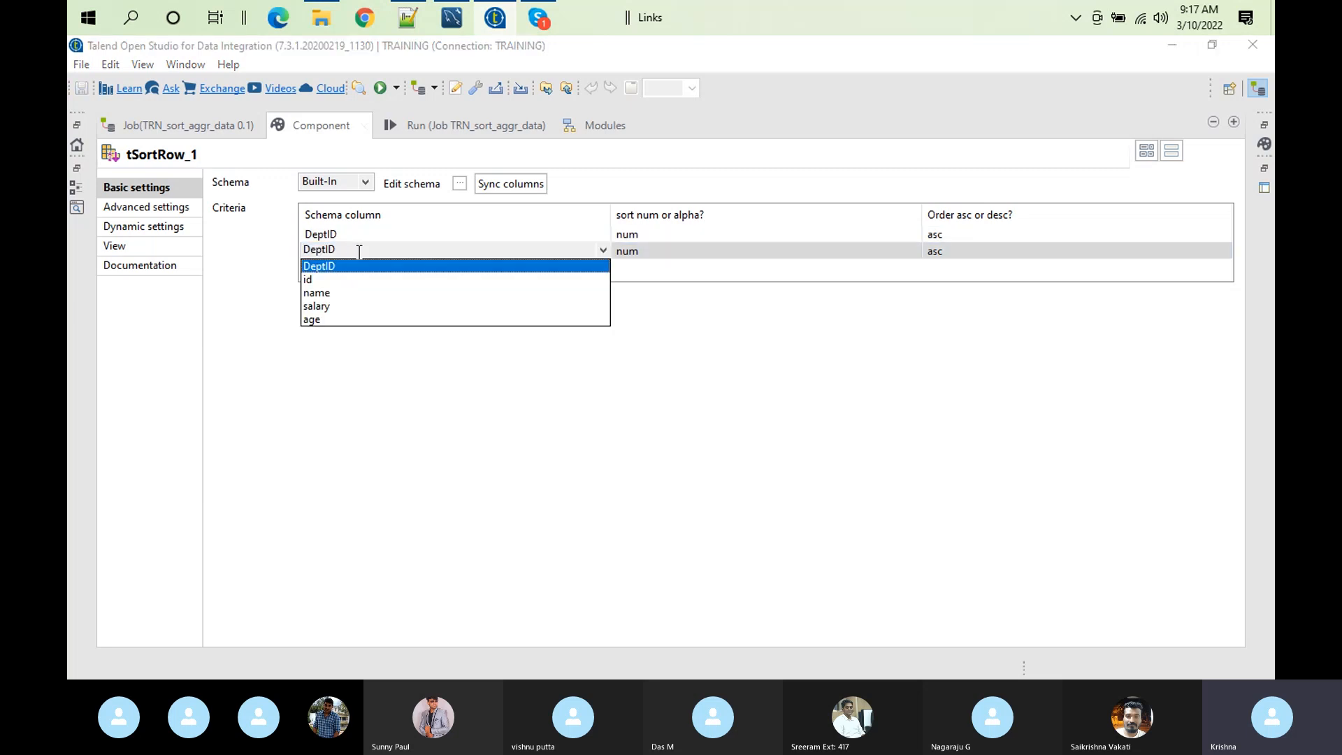
left_click(308, 279)
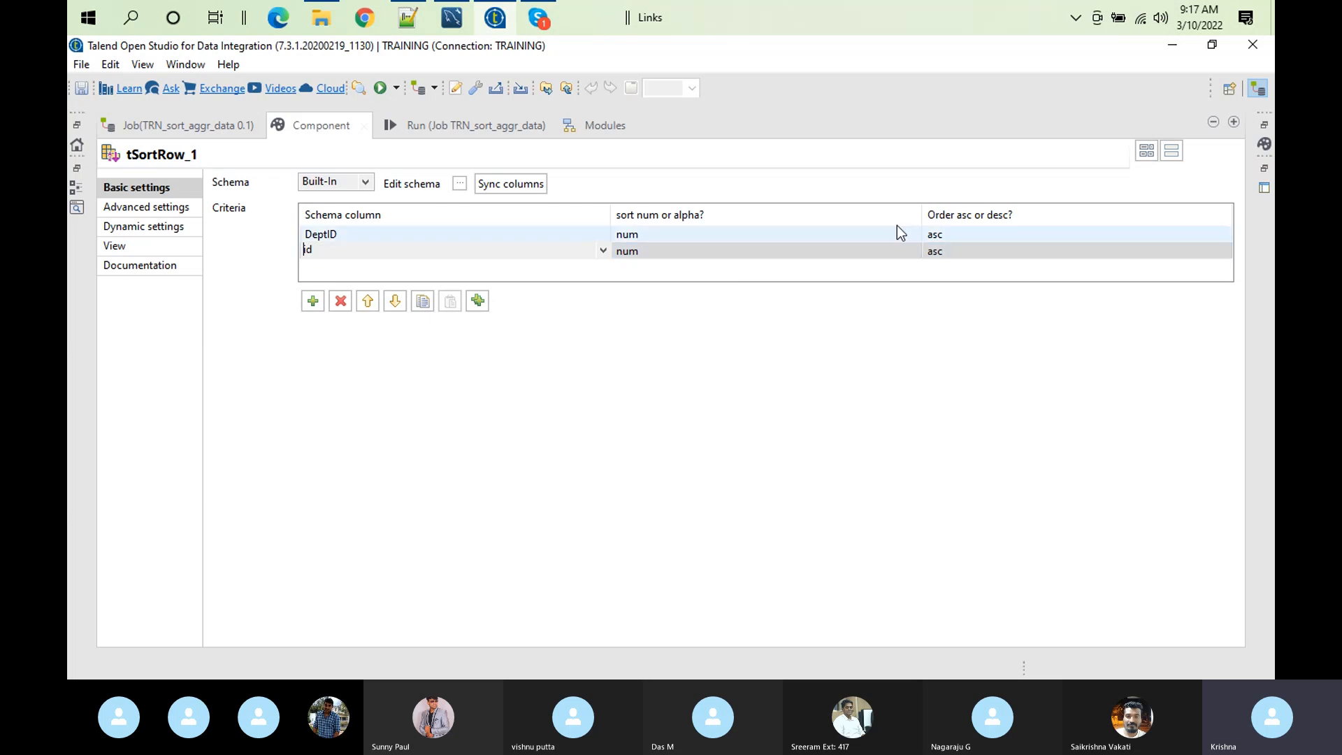
Synchronize the tSortRow_1 columns with the incoming schema
double_click(326, 119)
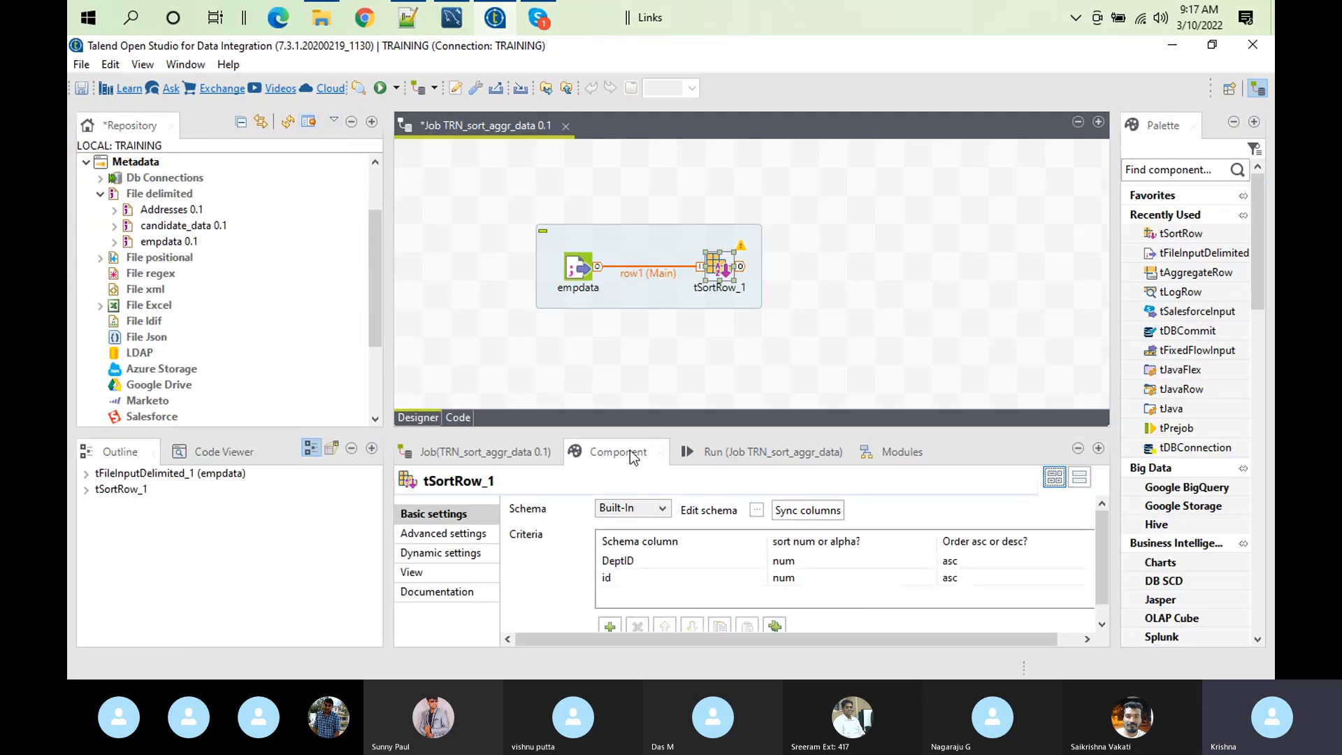
double_click(629, 456)
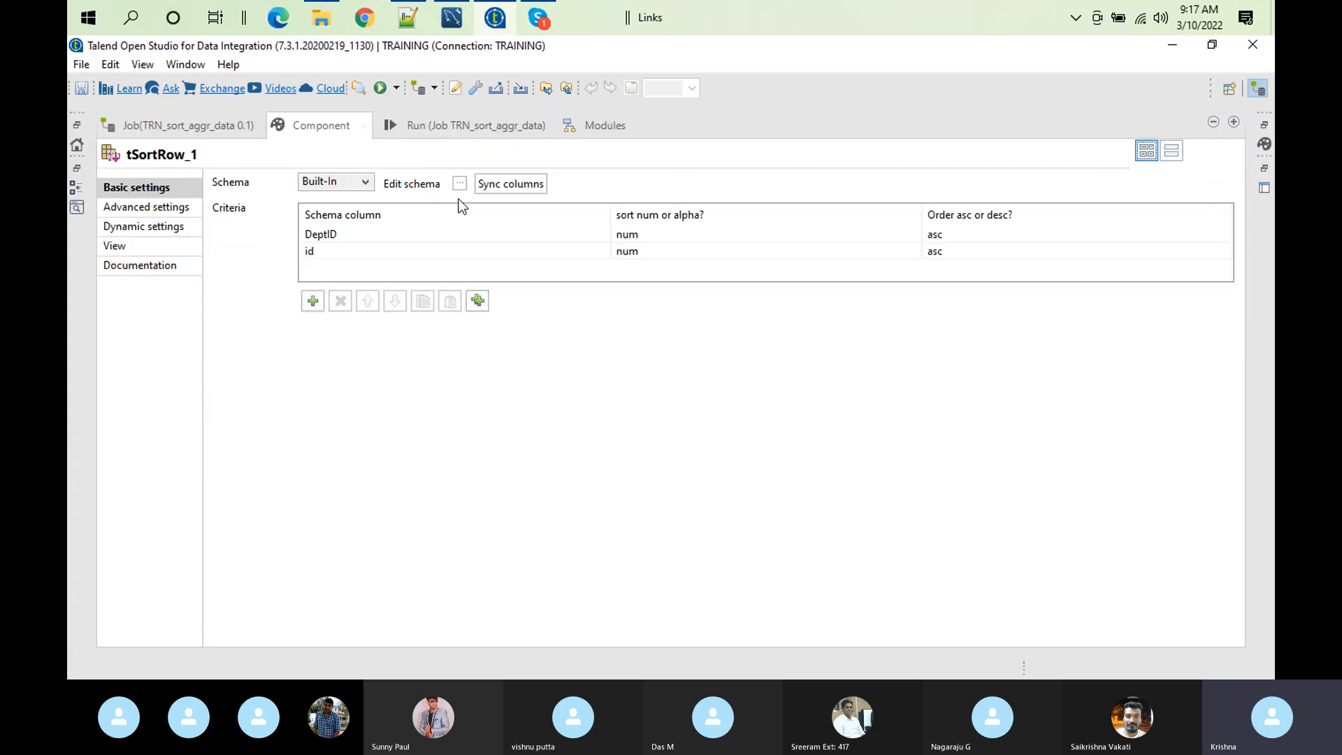
left_click(505, 187)
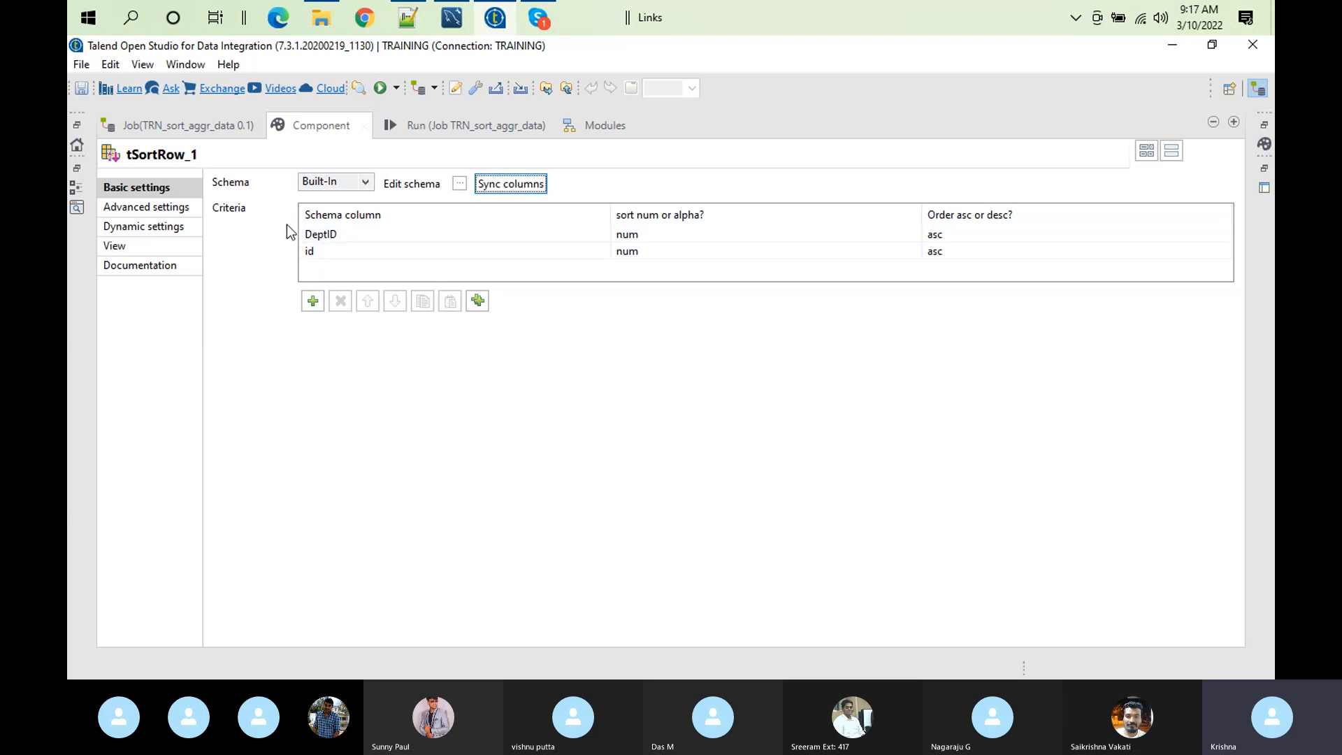
Review the sort types available for the DeptID criterion without changing its setting
left_click(679, 238)
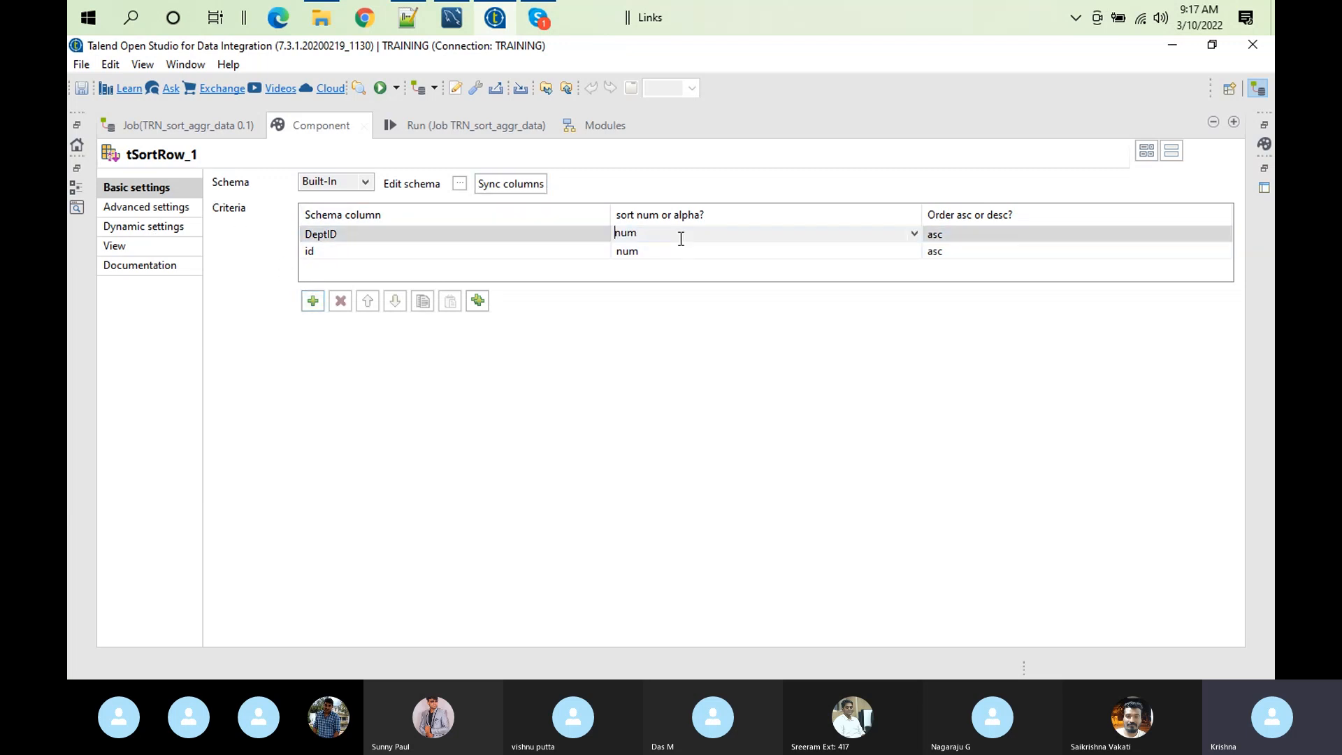
left_click(680, 238)
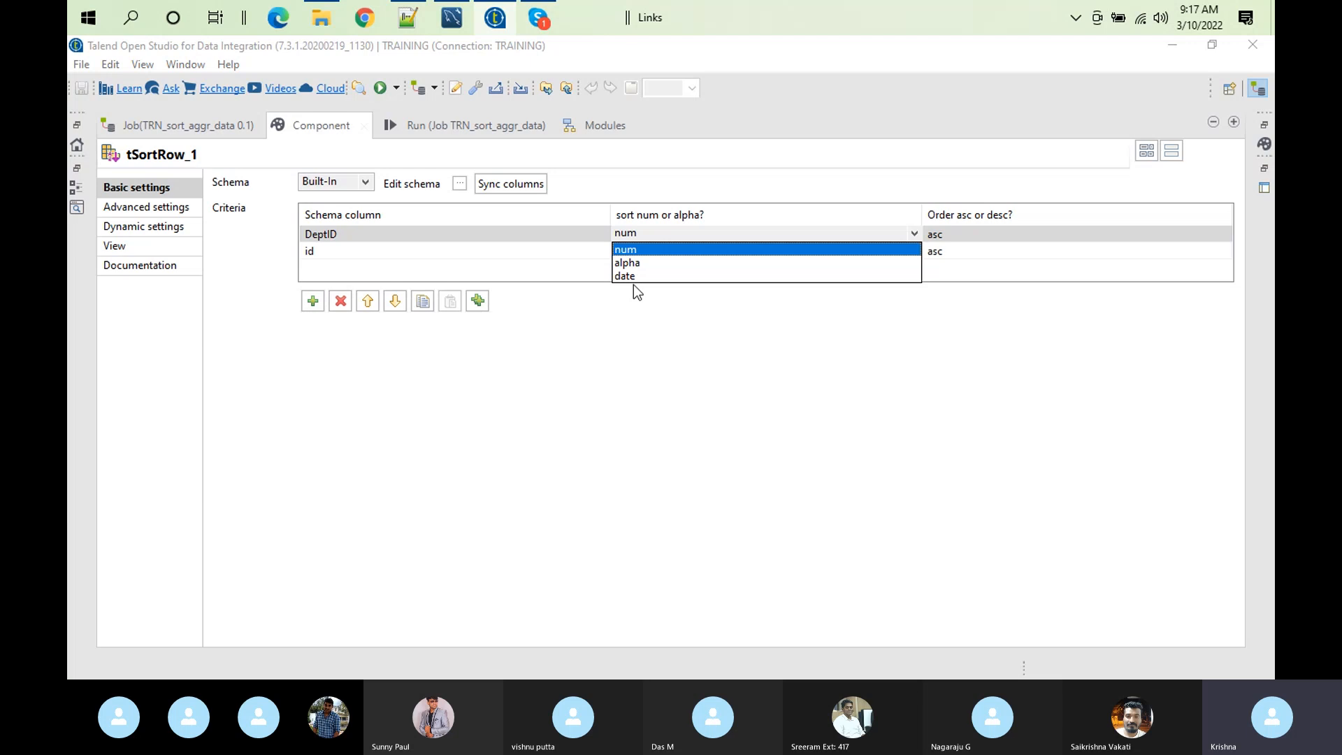
left_click(634, 325)
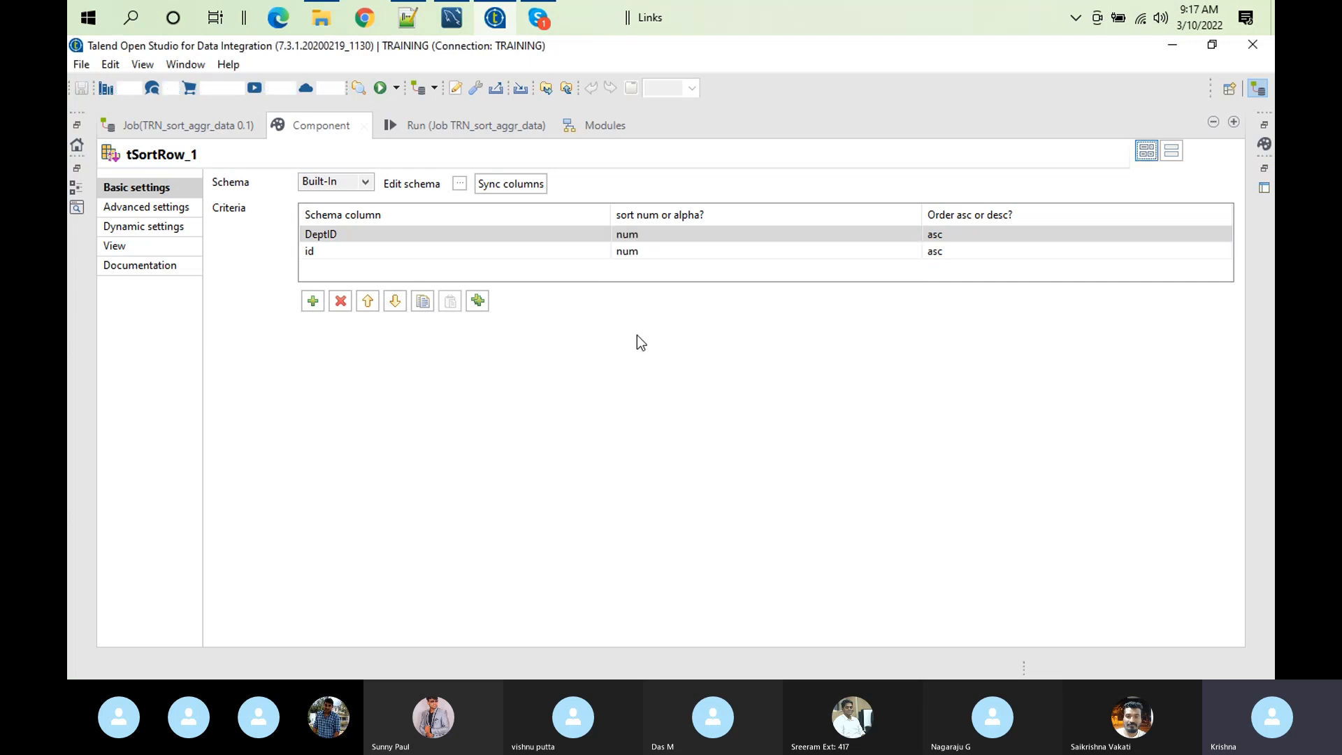
Examine the Sort on disk settings in tSortRow_1's advanced settings, leave the option off, and return to the basic settings
left_click(135, 211)
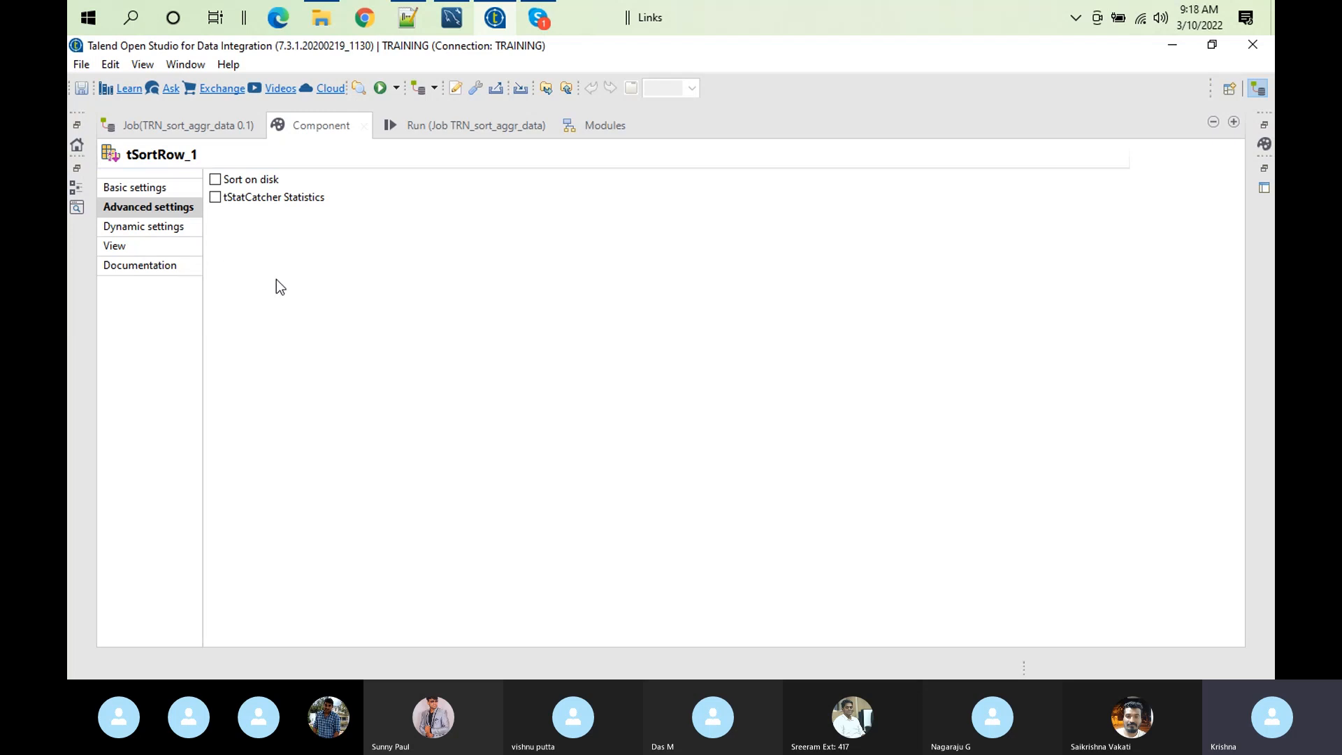
left_click(216, 180)
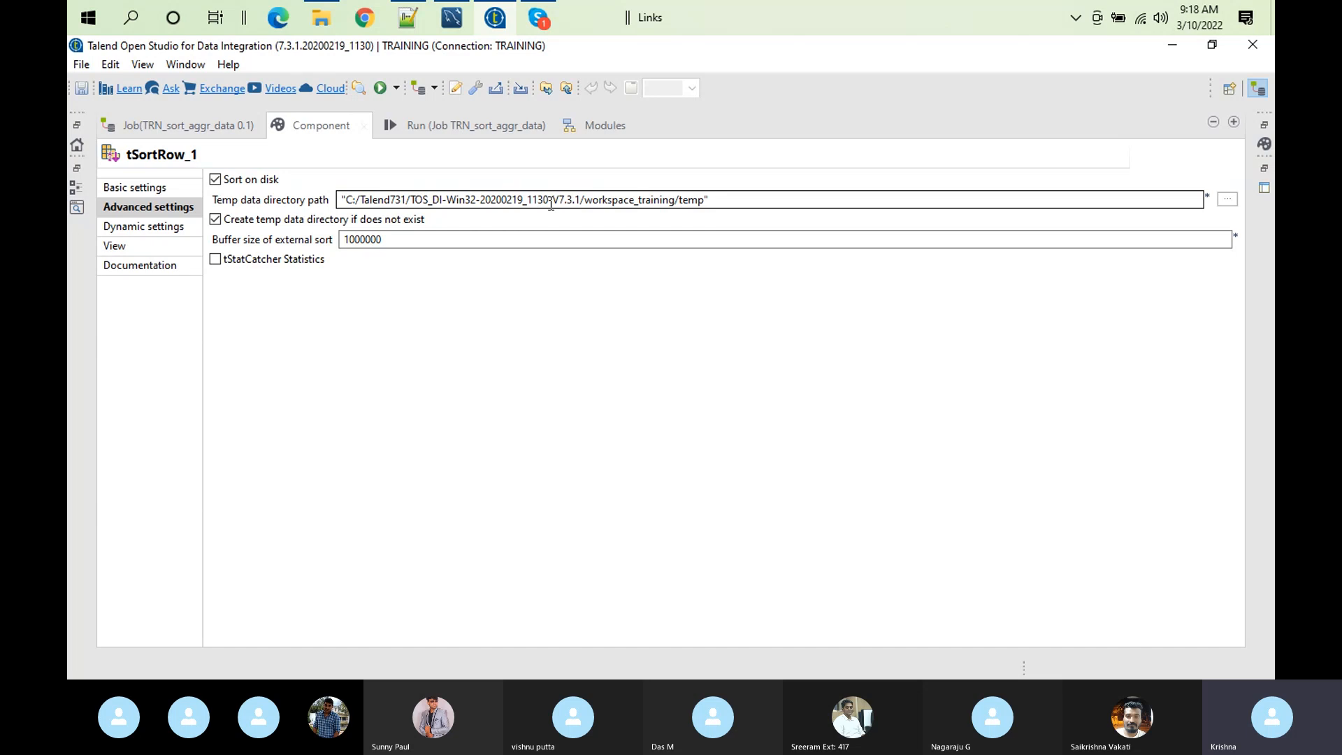
left_click(215, 179)
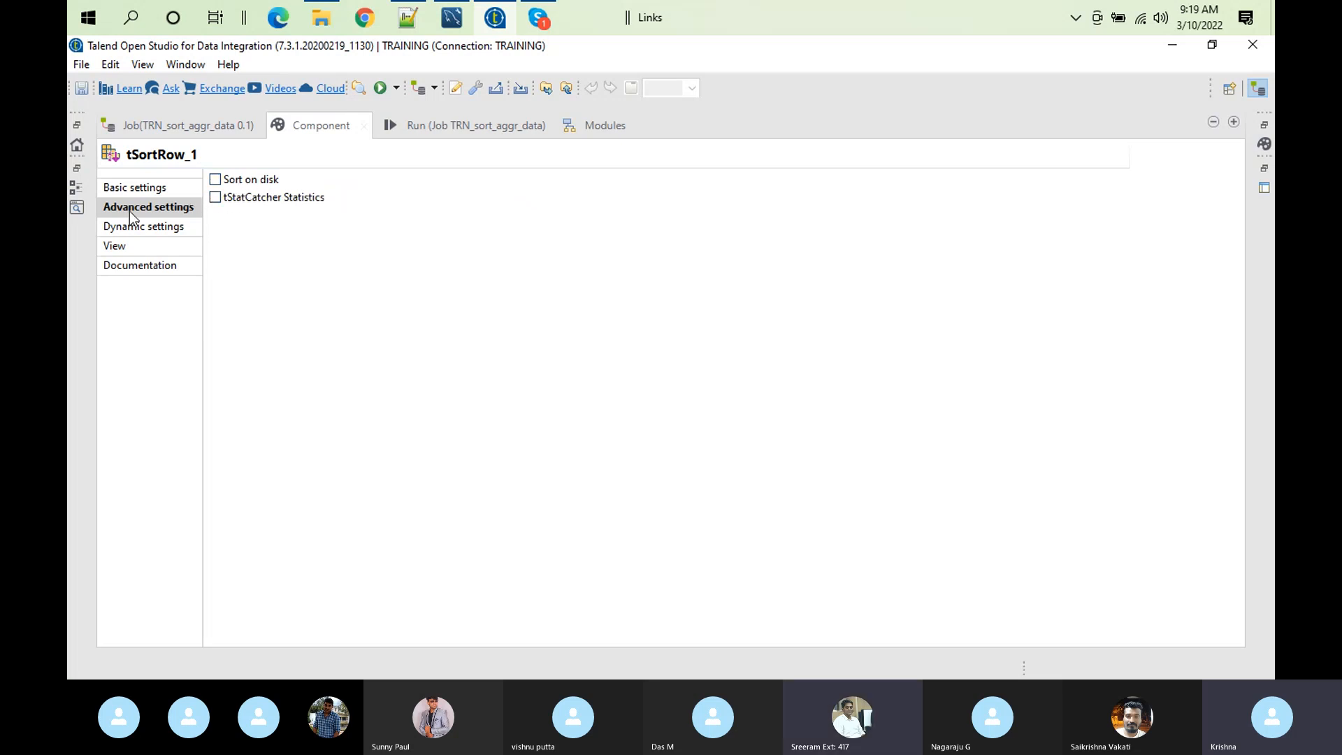
left_click(140, 188)
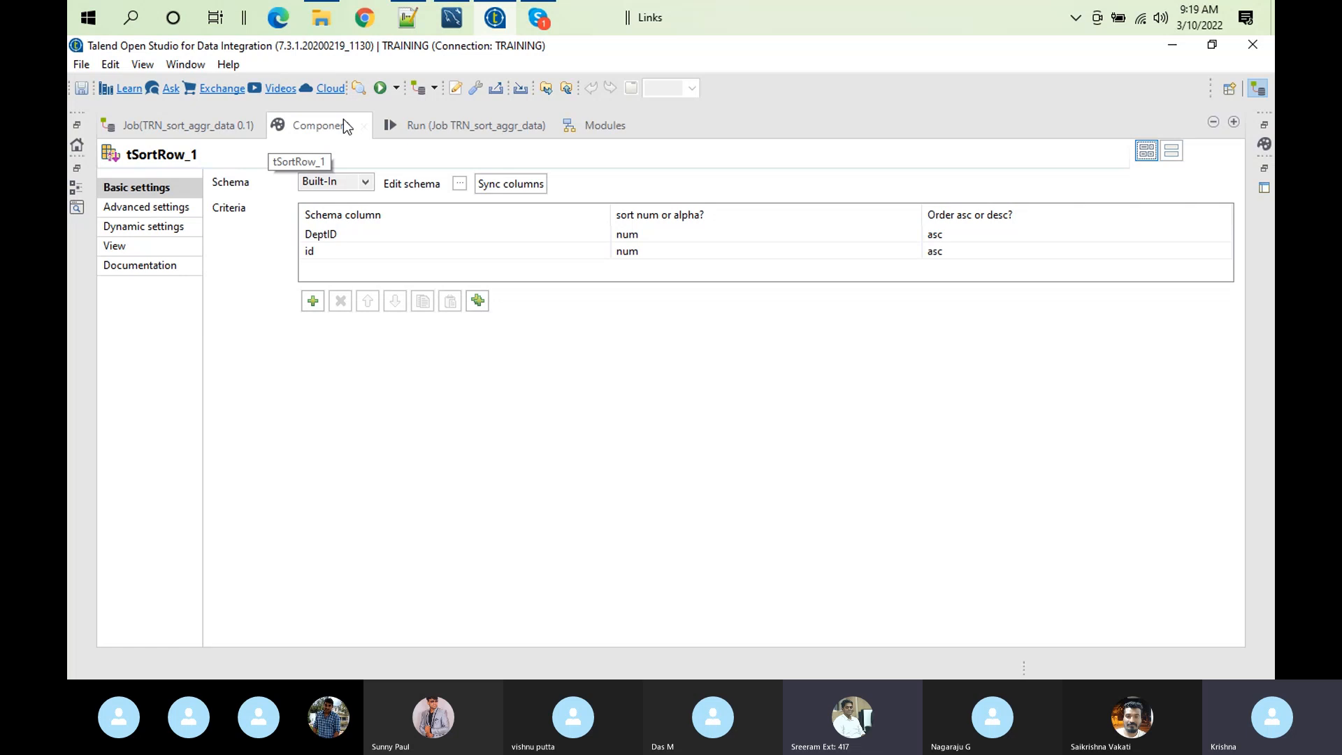
Add a tLogRow component to the job canvas beside tSortRow_1
double_click(305, 128)
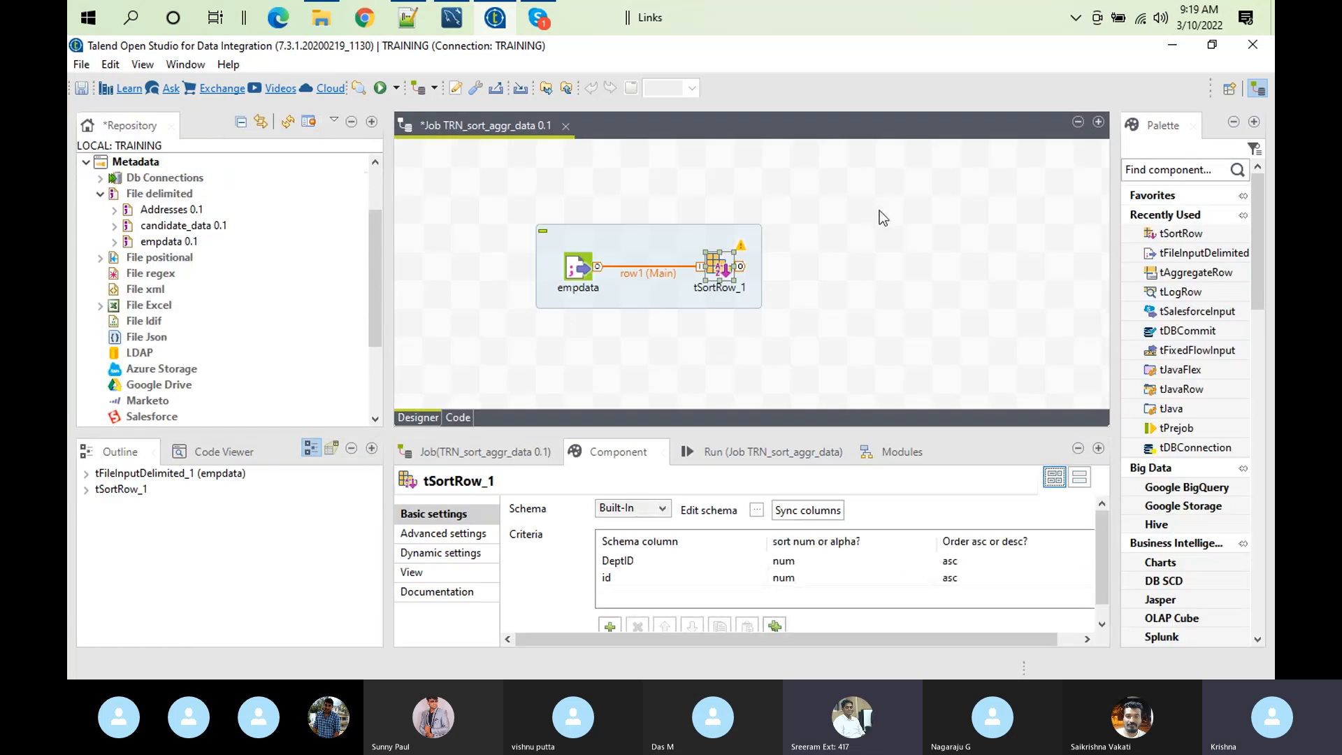
left_click(876, 242)
type("tl")
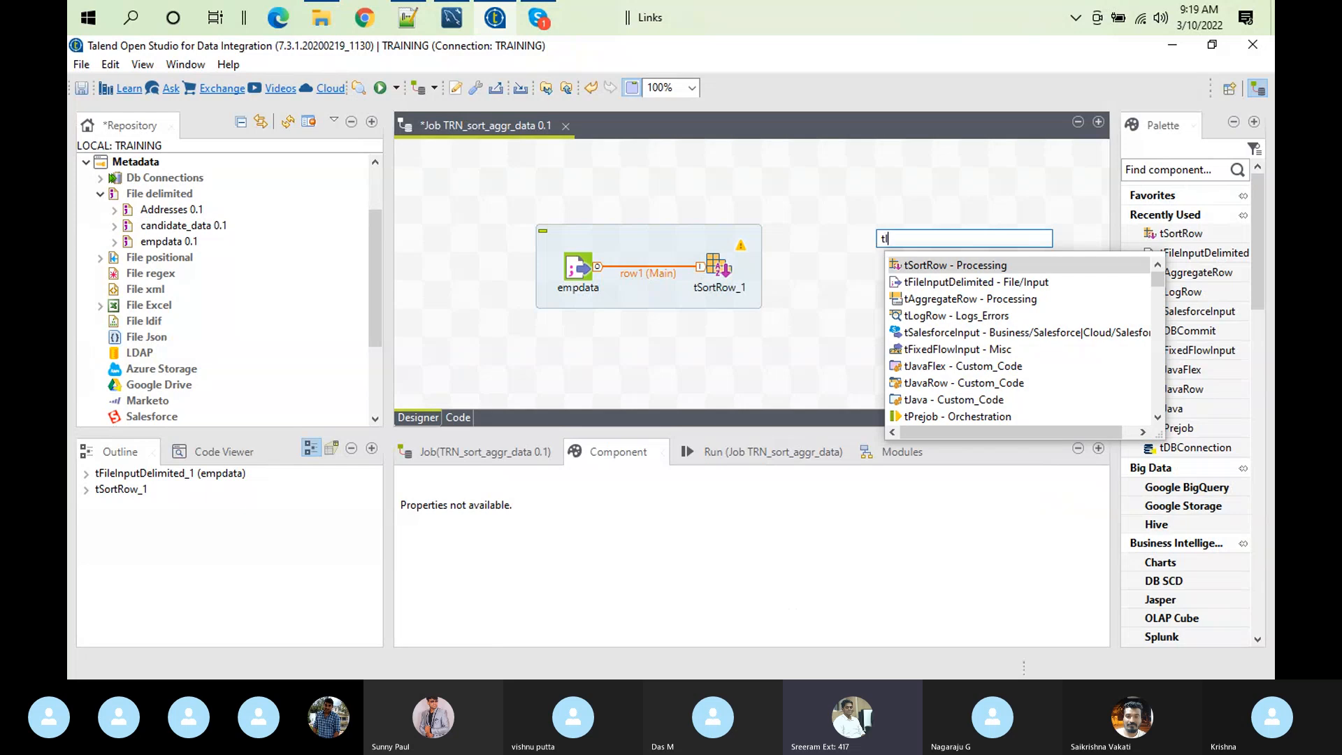
type("o")
double_click(940, 263)
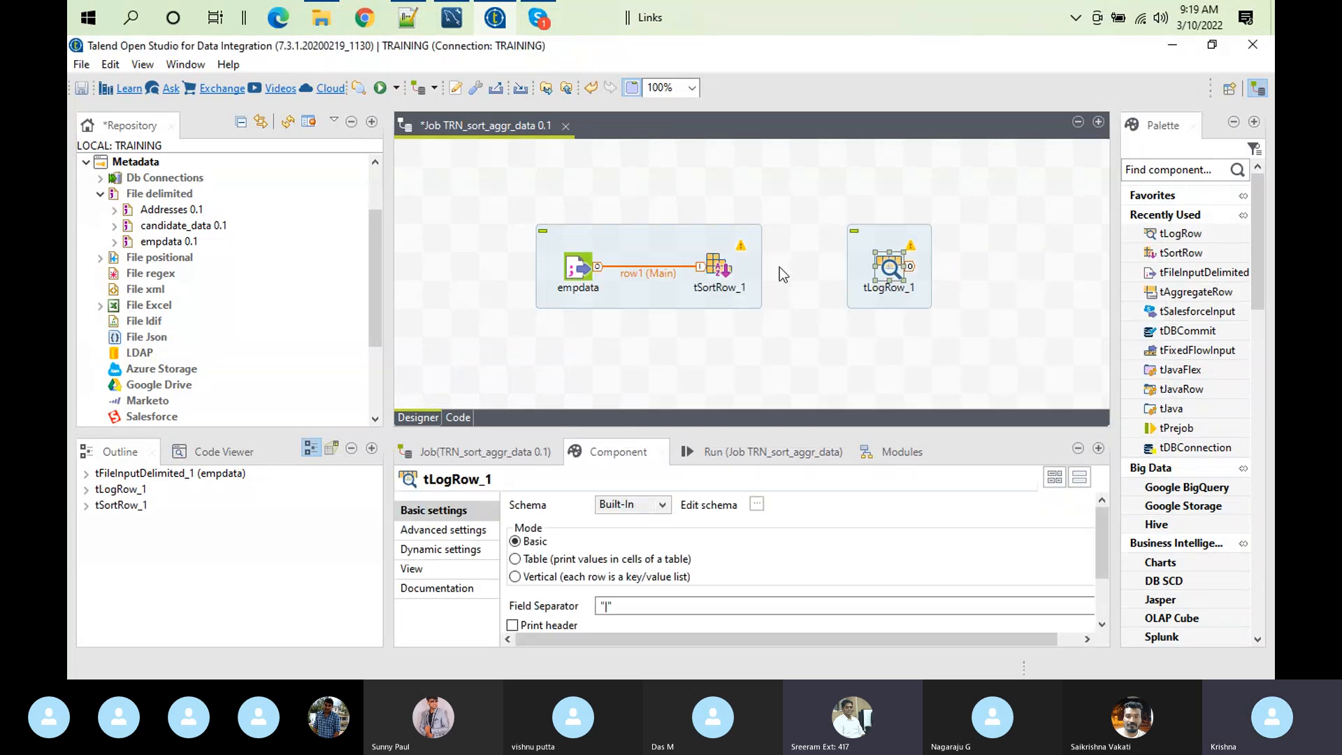
Connect tSortRow_1 to tLogRow_1 with a Main row link and set the log output mode to Table
right_click(716, 272)
mouse_move(882, 282)
left_click(980, 281)
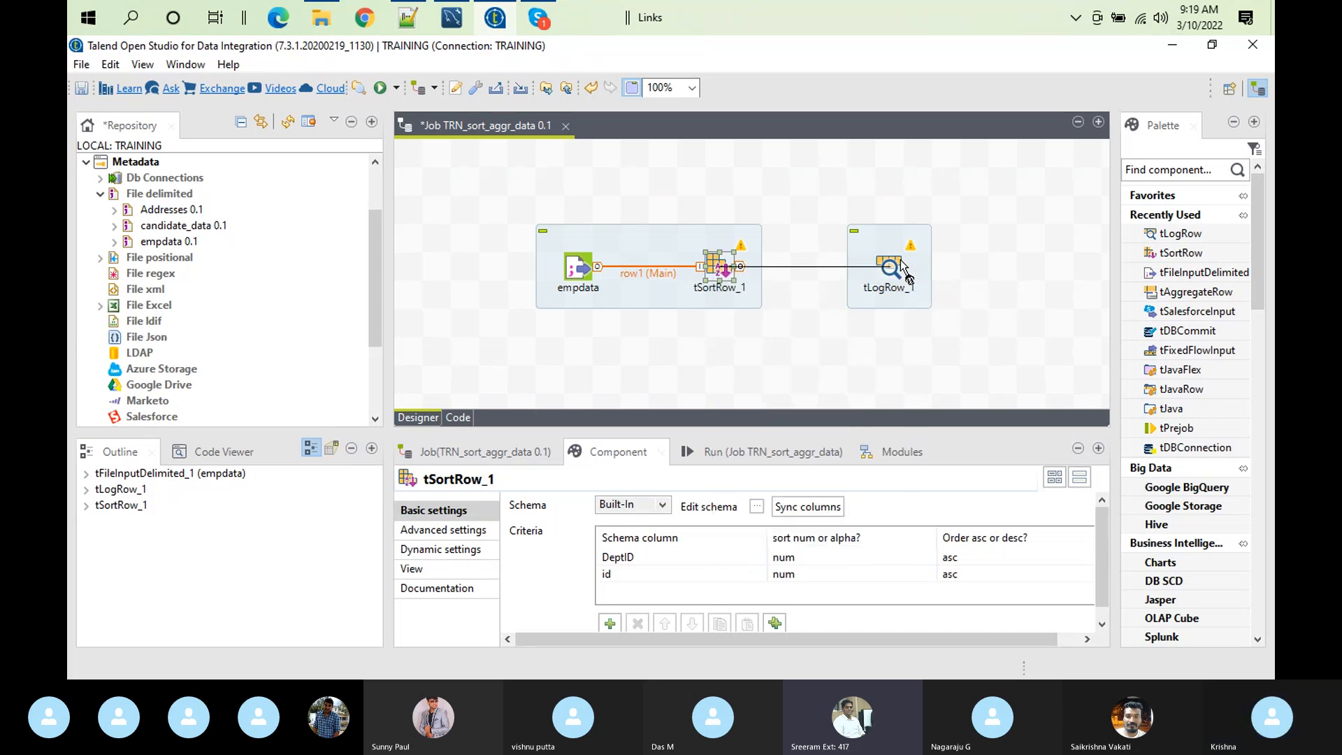
left_click(901, 268)
left_click(896, 265)
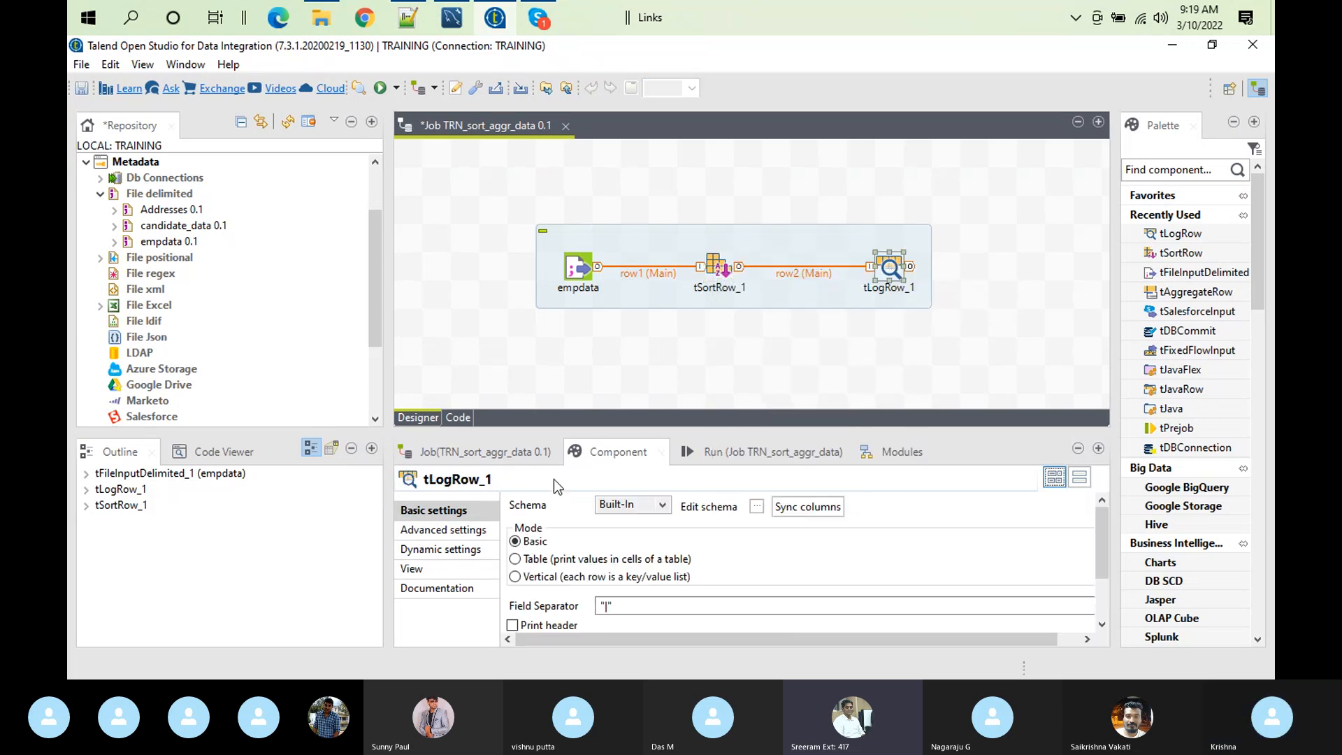
left_click(516, 559)
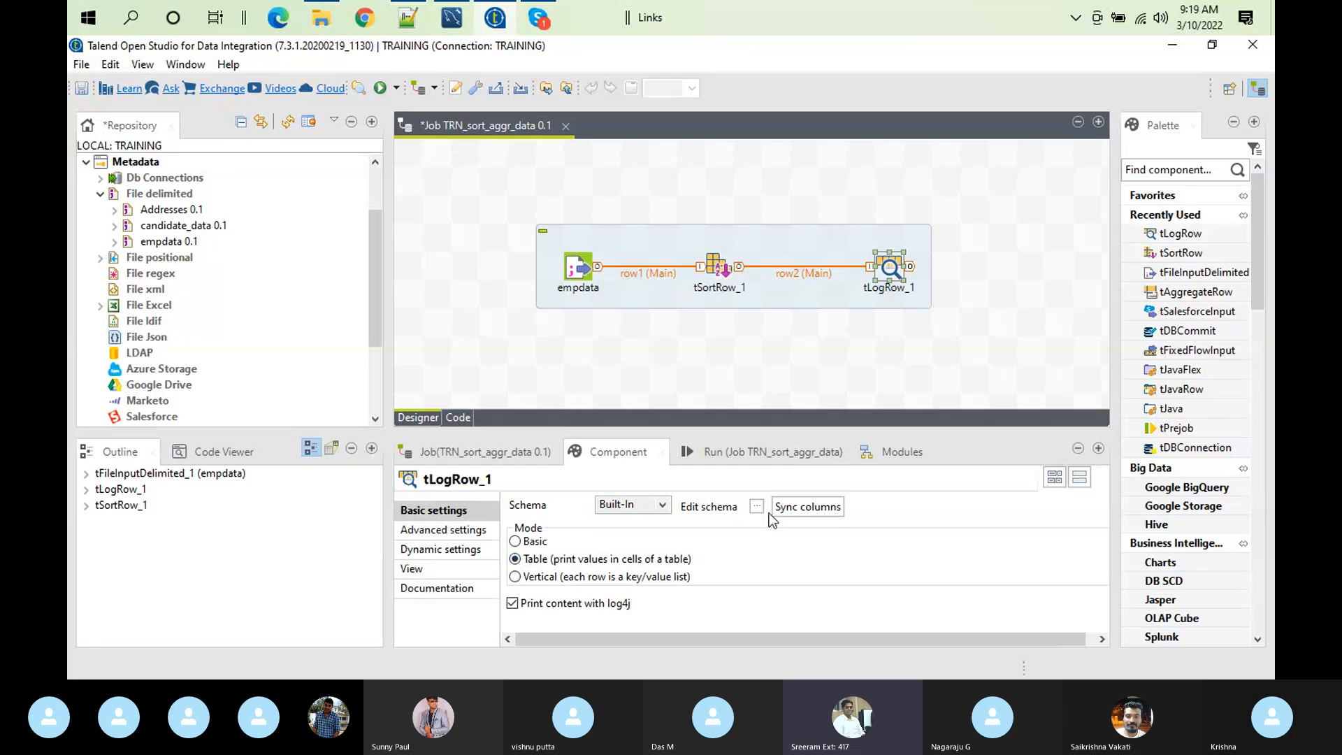
Run the TRN_sort_aggr_data job and enlarge the execution output to read the sorted rows
left_click(708, 450)
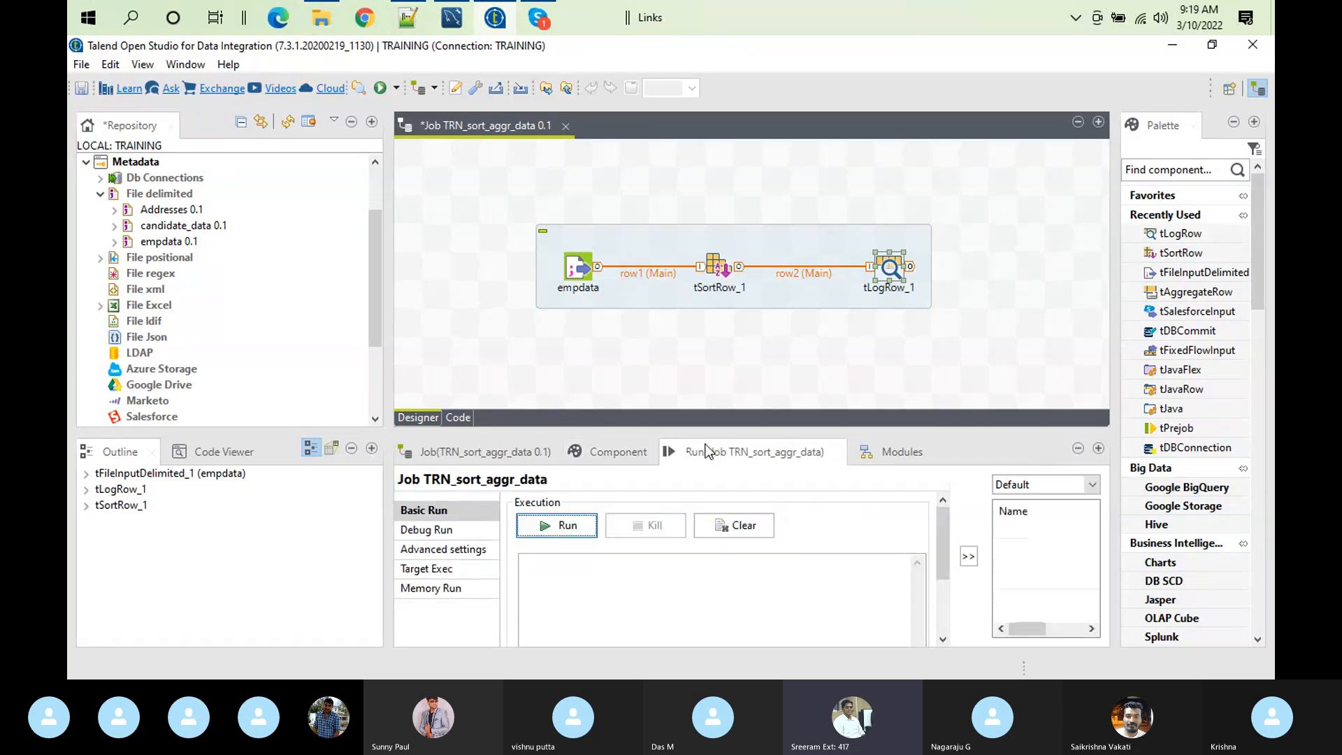
left_click(549, 526)
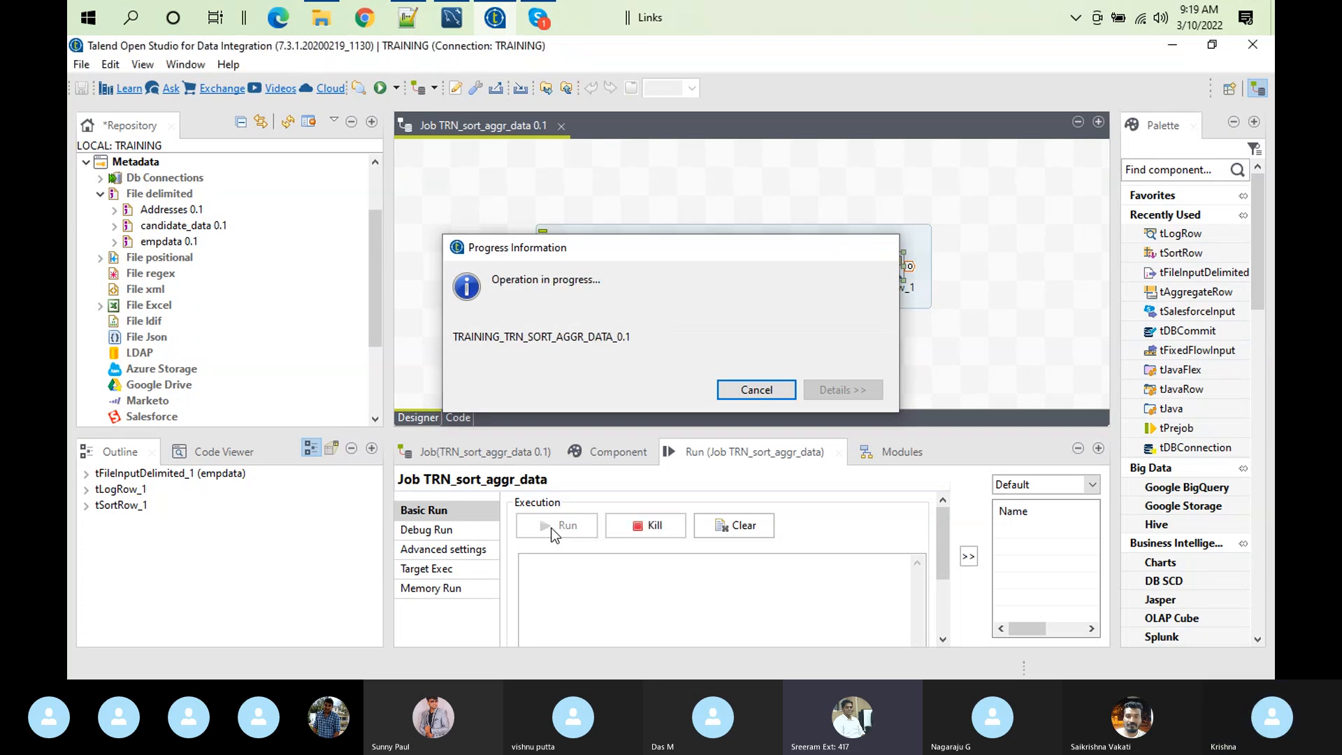
double_click(726, 454)
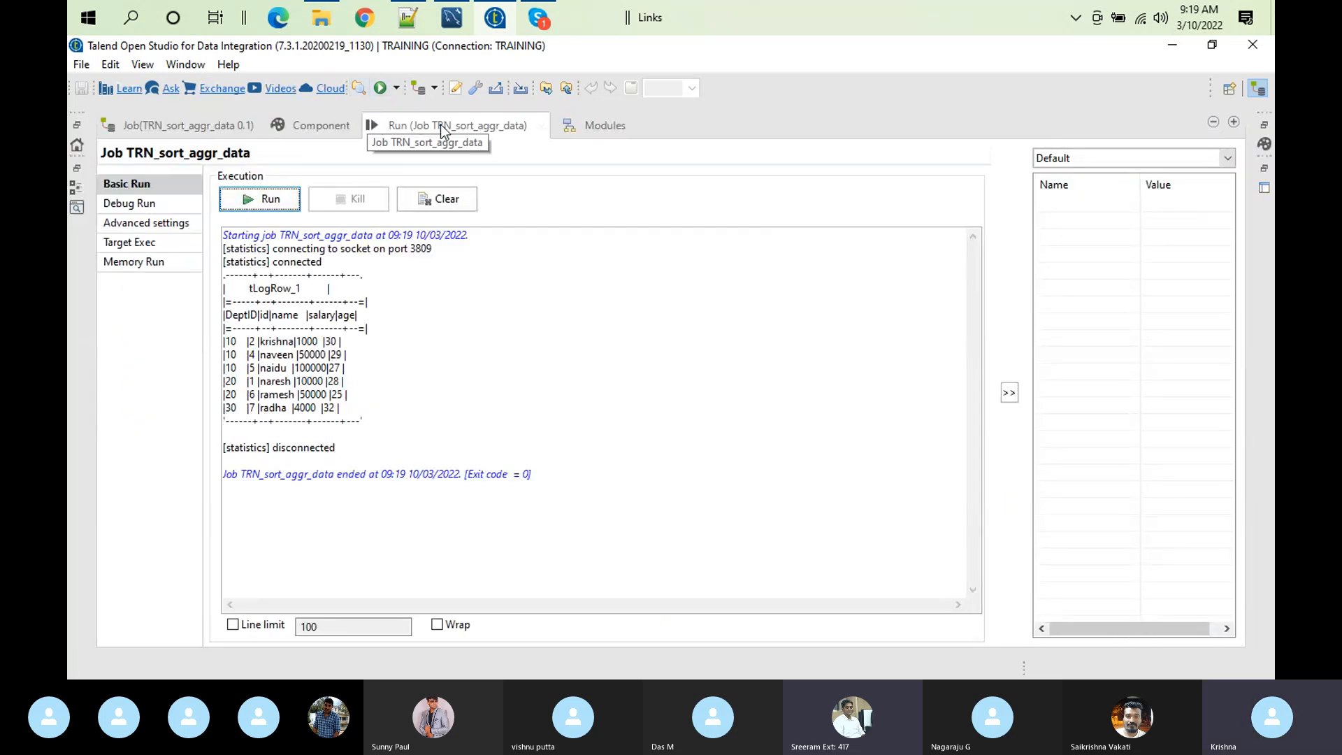
Compare tSortRow_1's sort criteria with the rows in the job's execution output
double_click(442, 126)
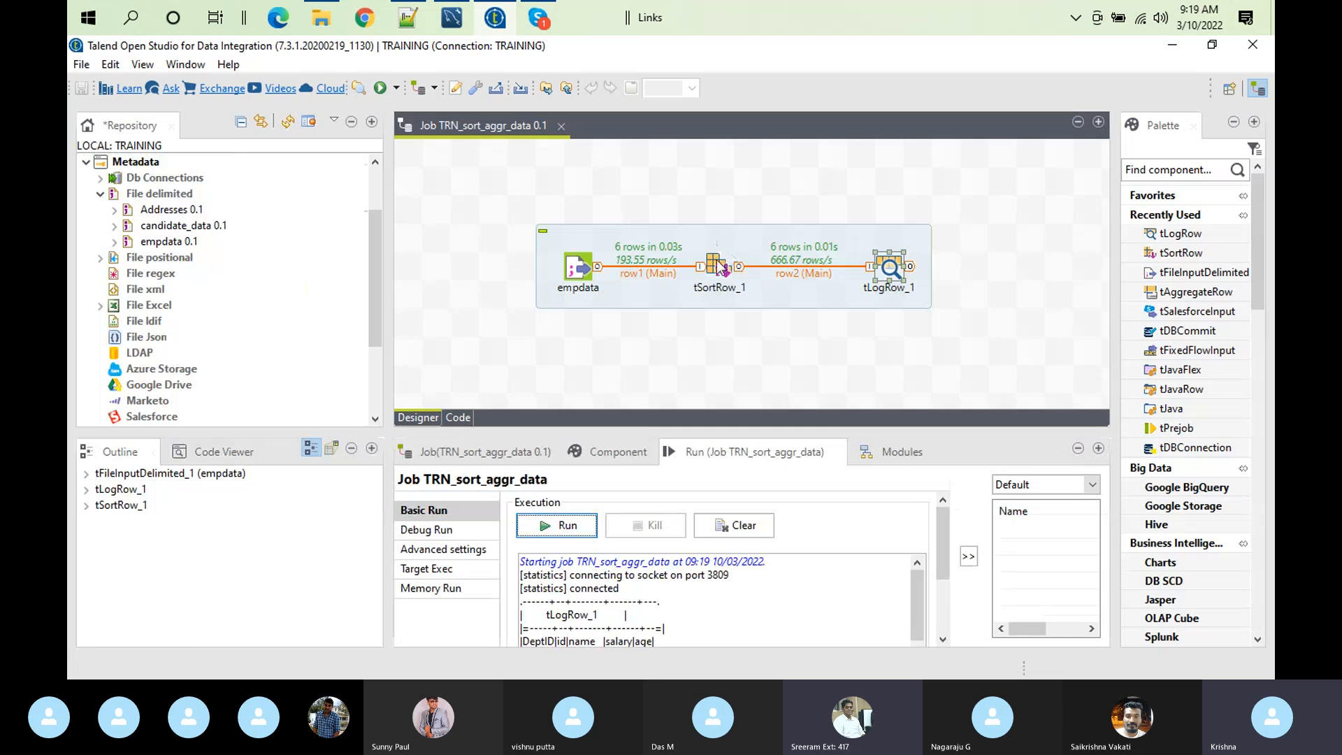
left_click(719, 266)
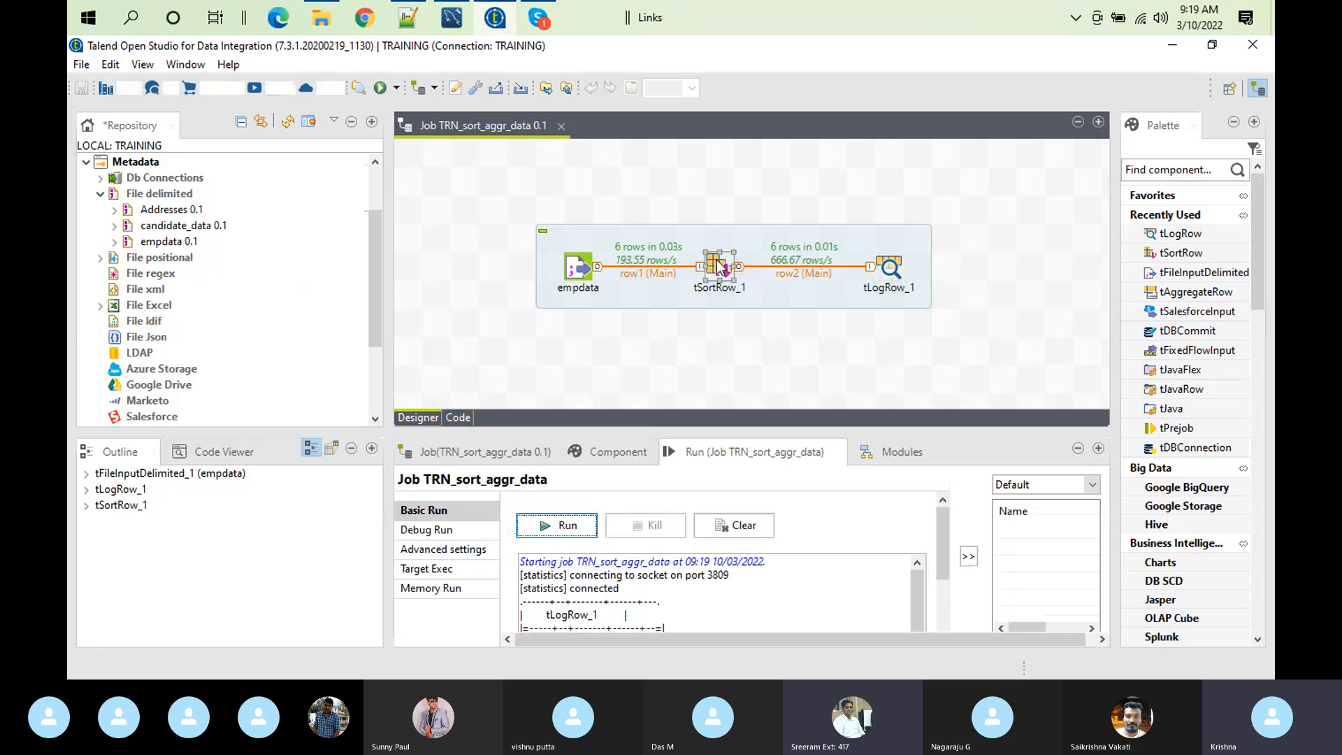
double_click(608, 445)
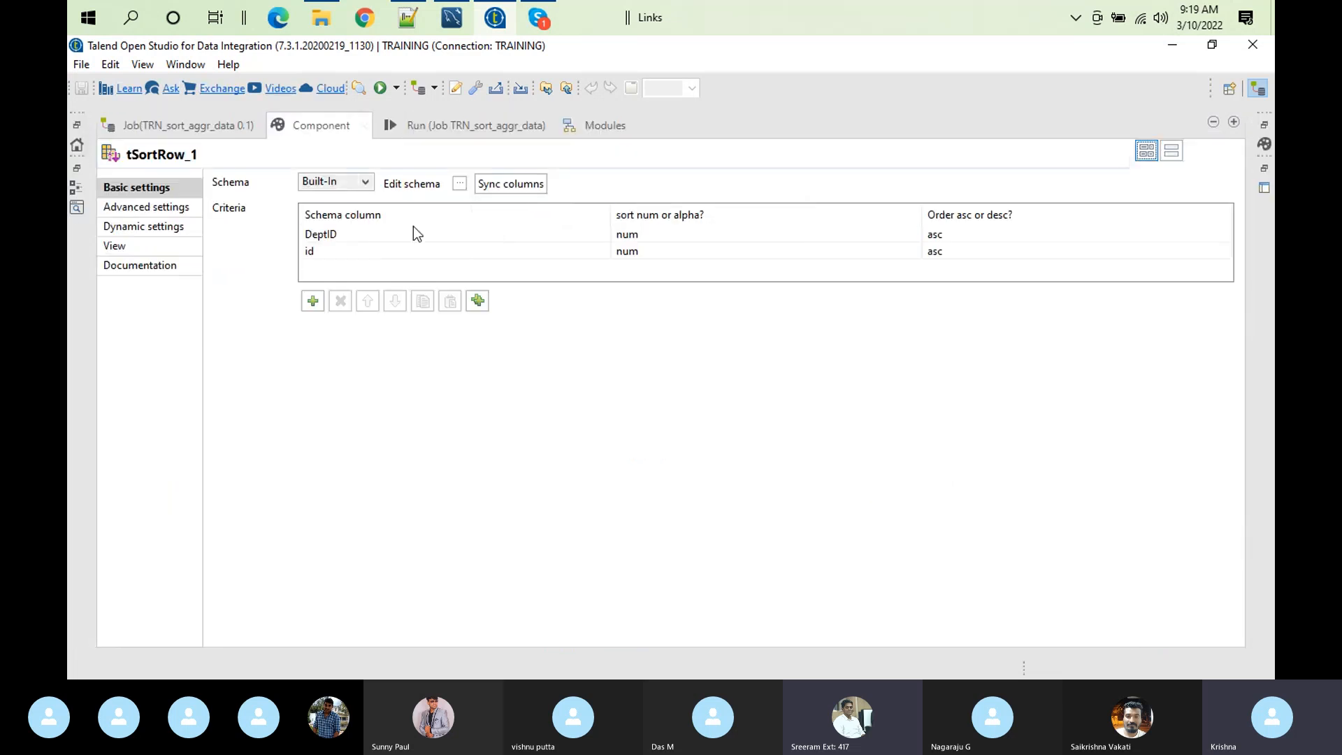
left_click(485, 122)
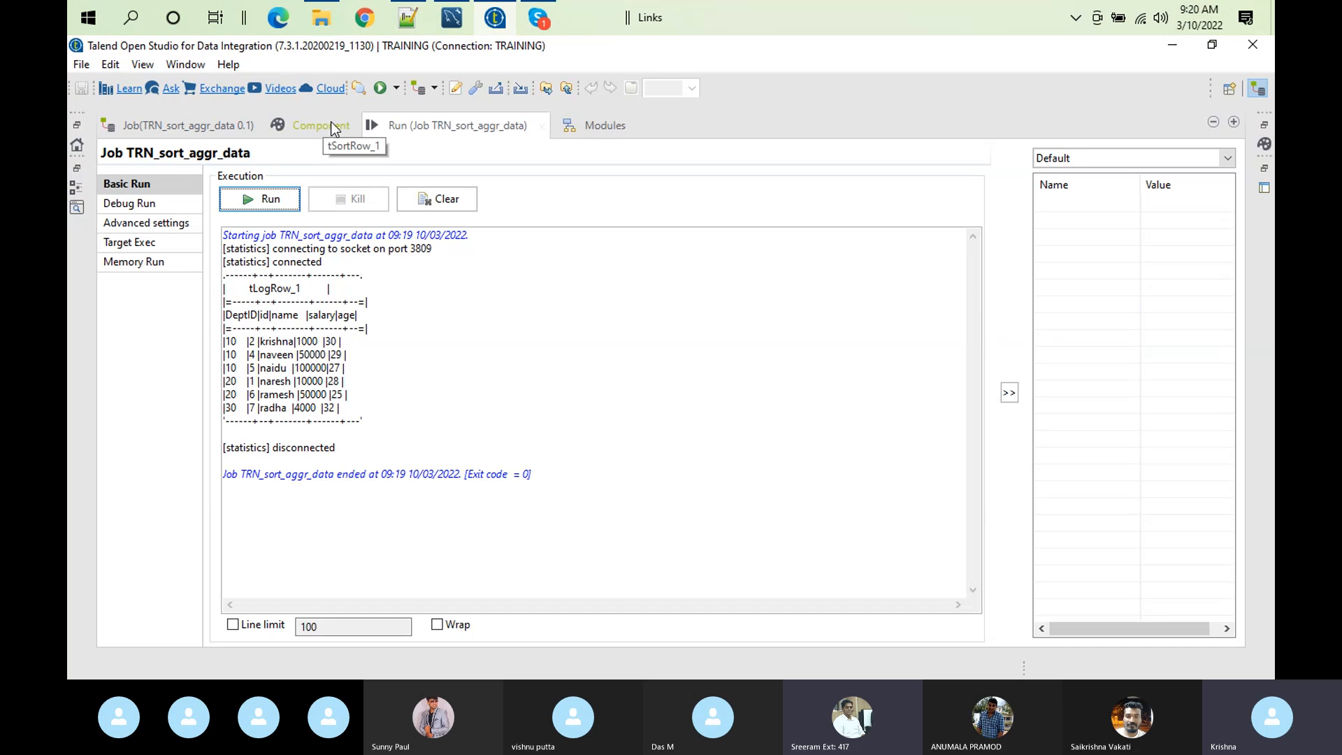
Remove the DeptID criterion from tSortRow_1's basic settings, leaving id as the only sort column
left_click(330, 125)
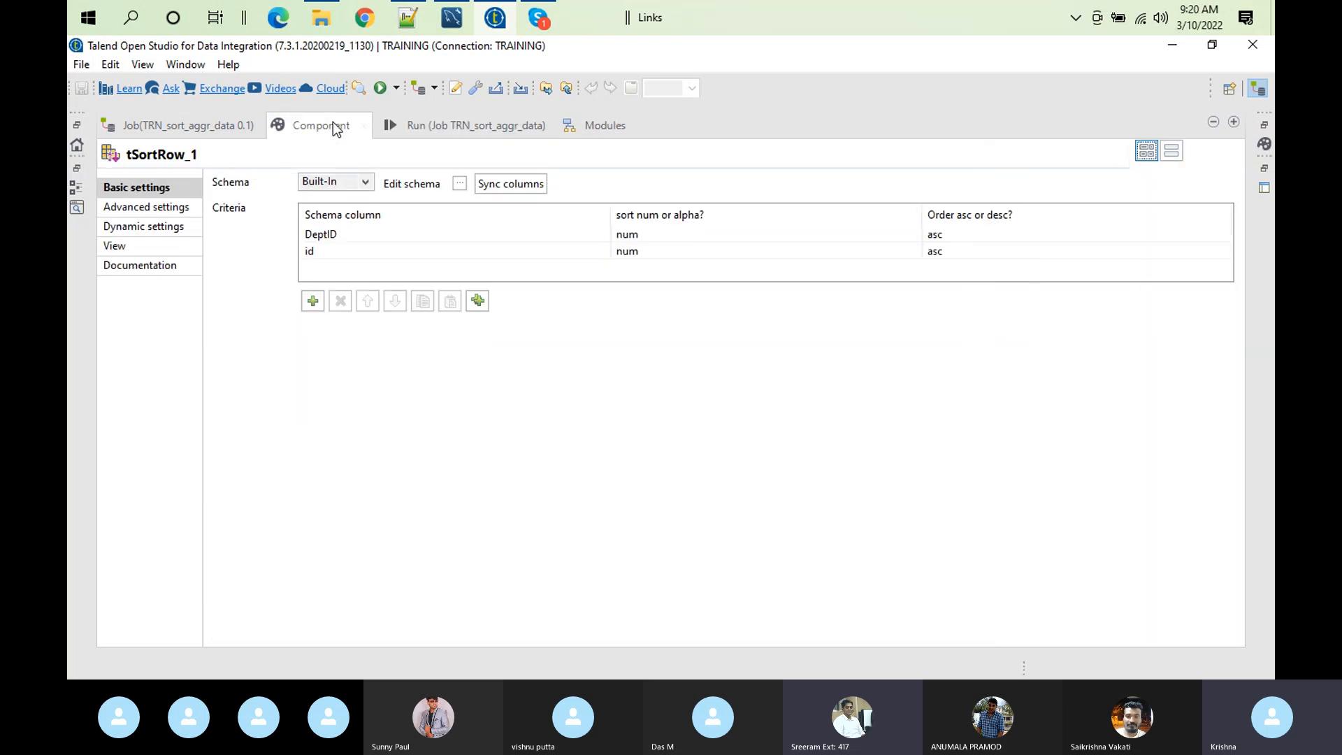
left_click(344, 237)
left_click(340, 301)
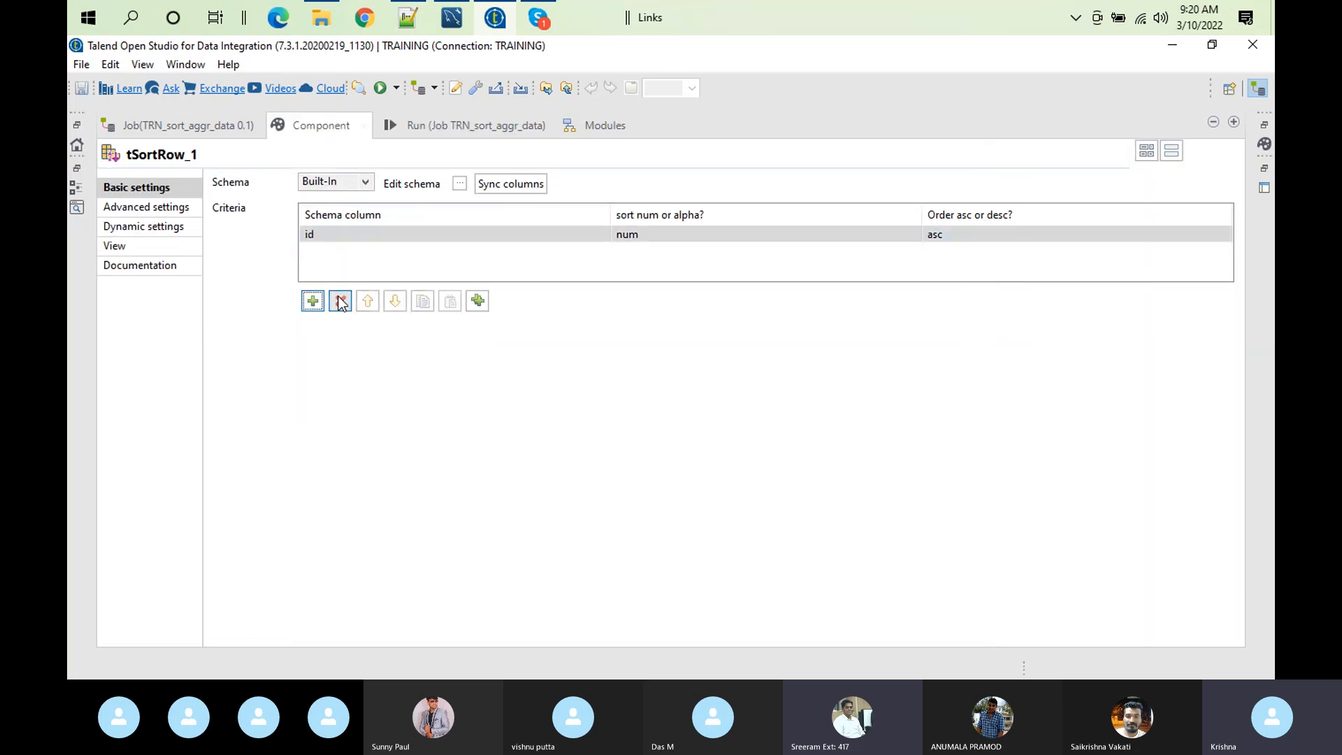
Clear the previous execution output and run the job sorted by id only
left_click(458, 126)
left_click(423, 199)
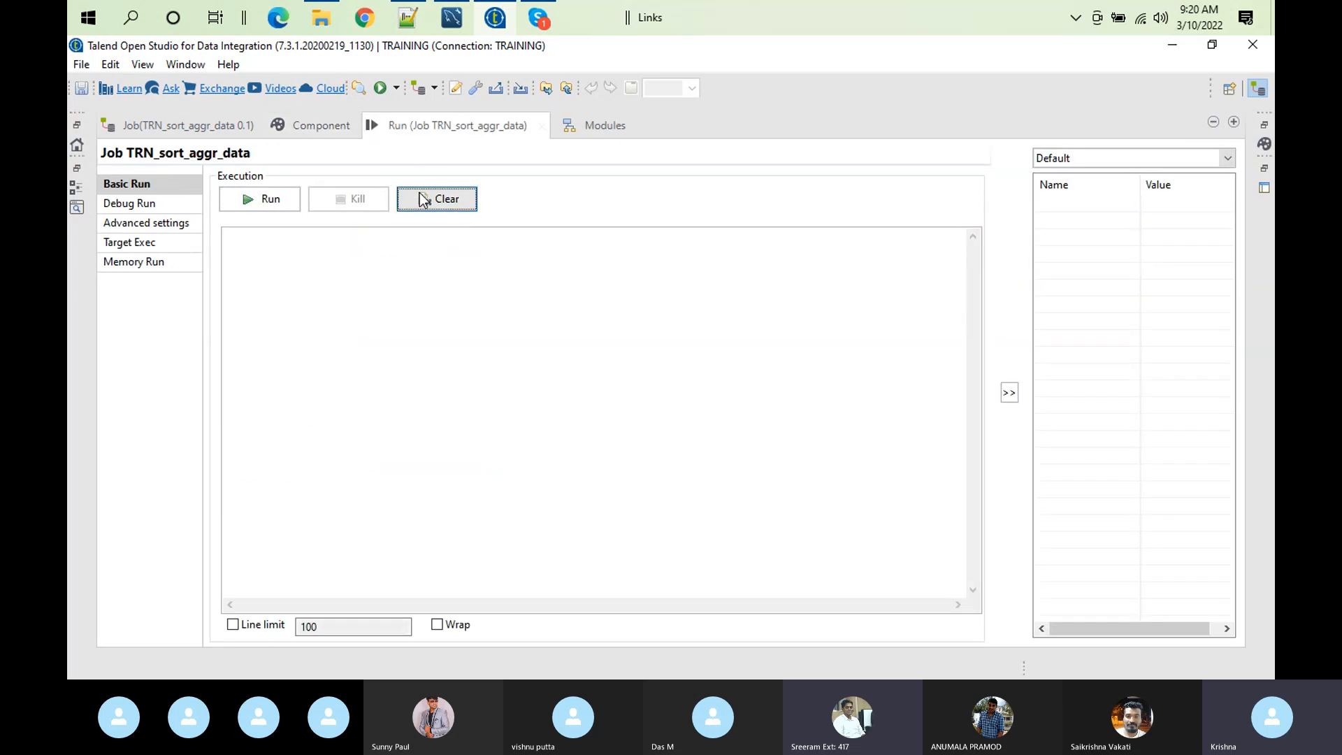
left_click(270, 201)
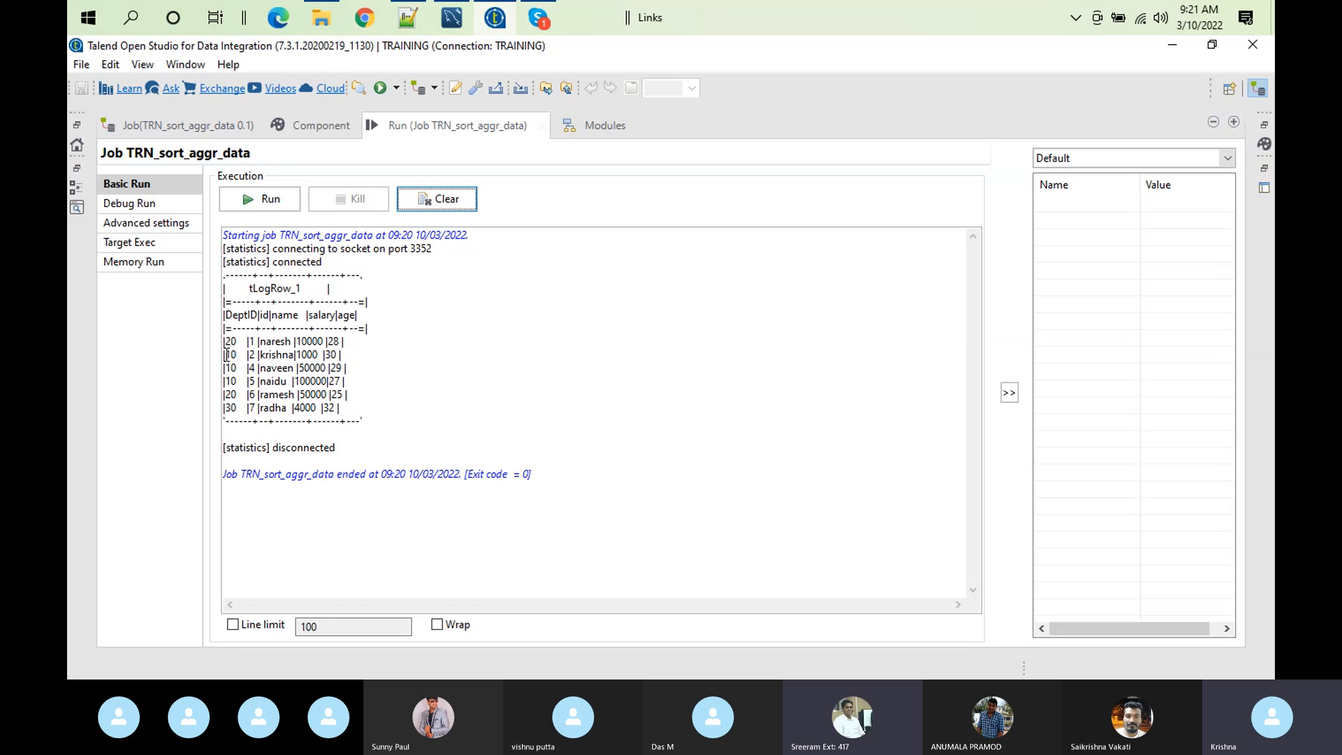
Set the order of the id criterion in tSortRow_1 to desc
double_click(396, 133)
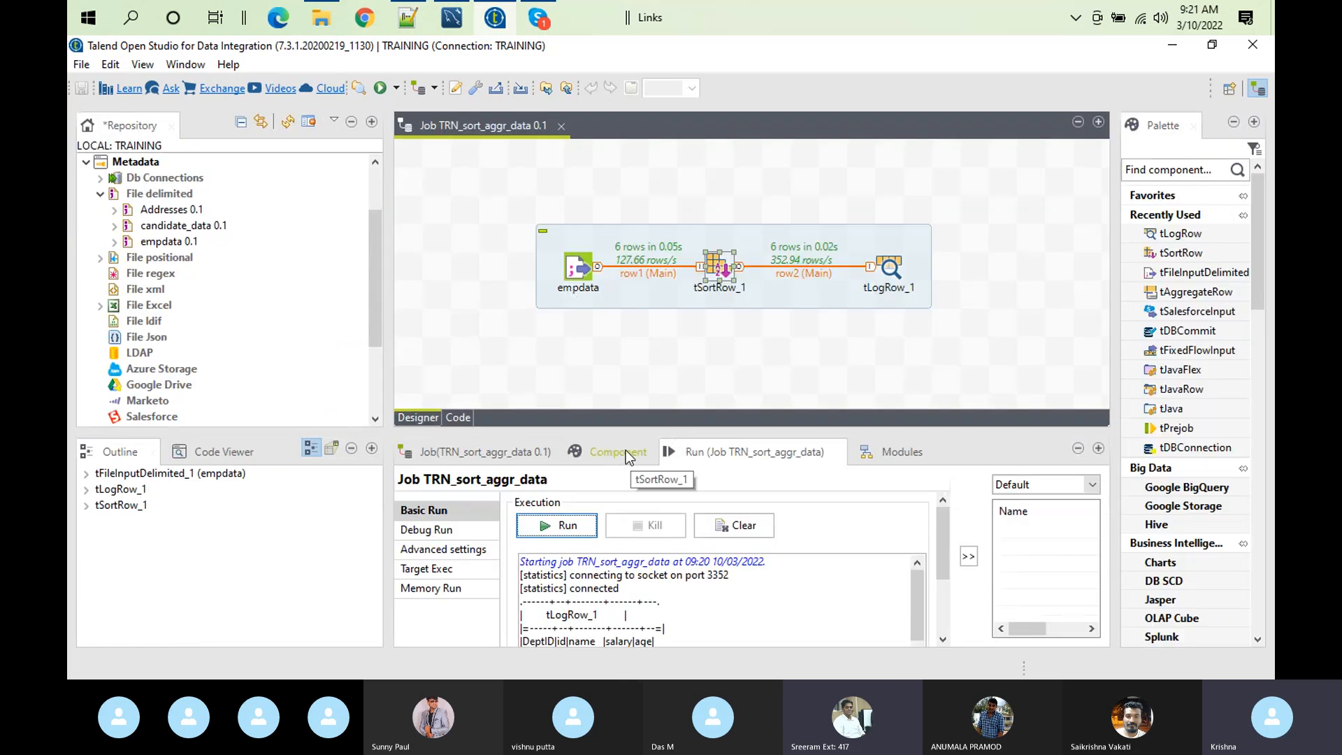
double_click(626, 450)
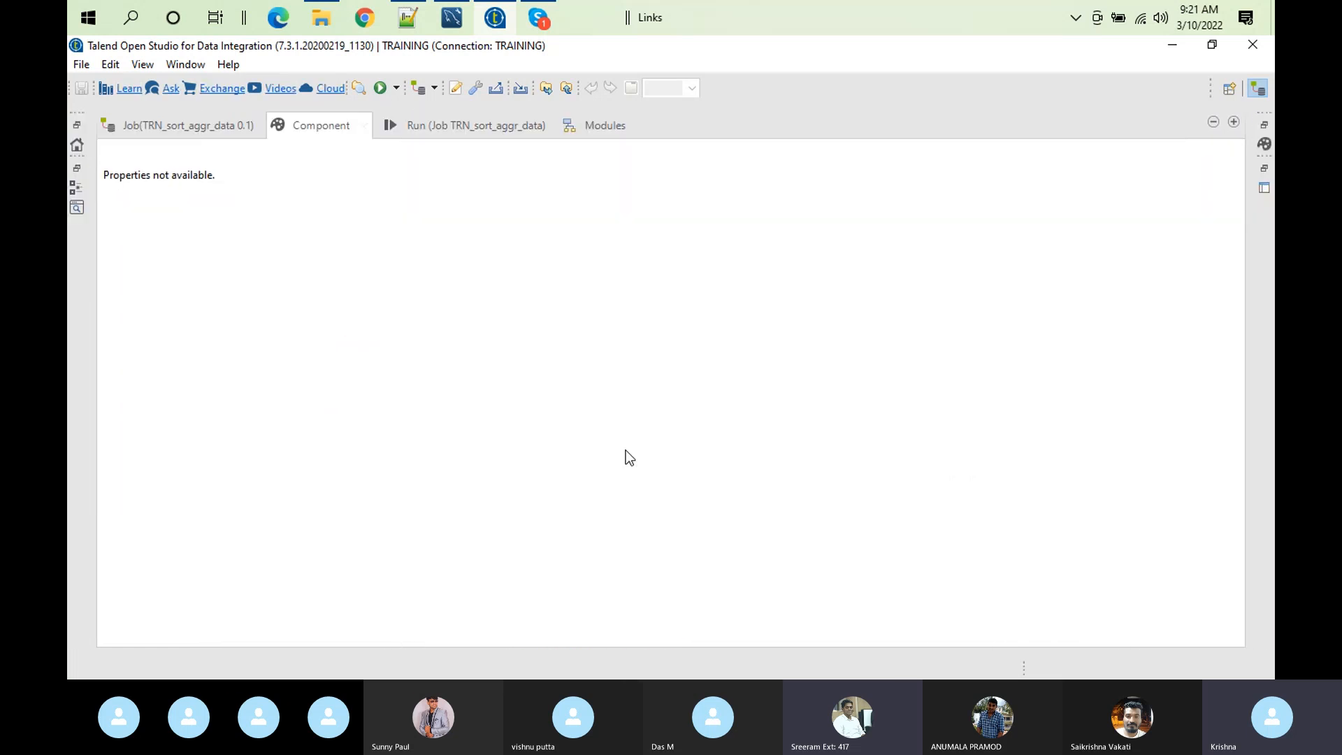
double_click(300, 127)
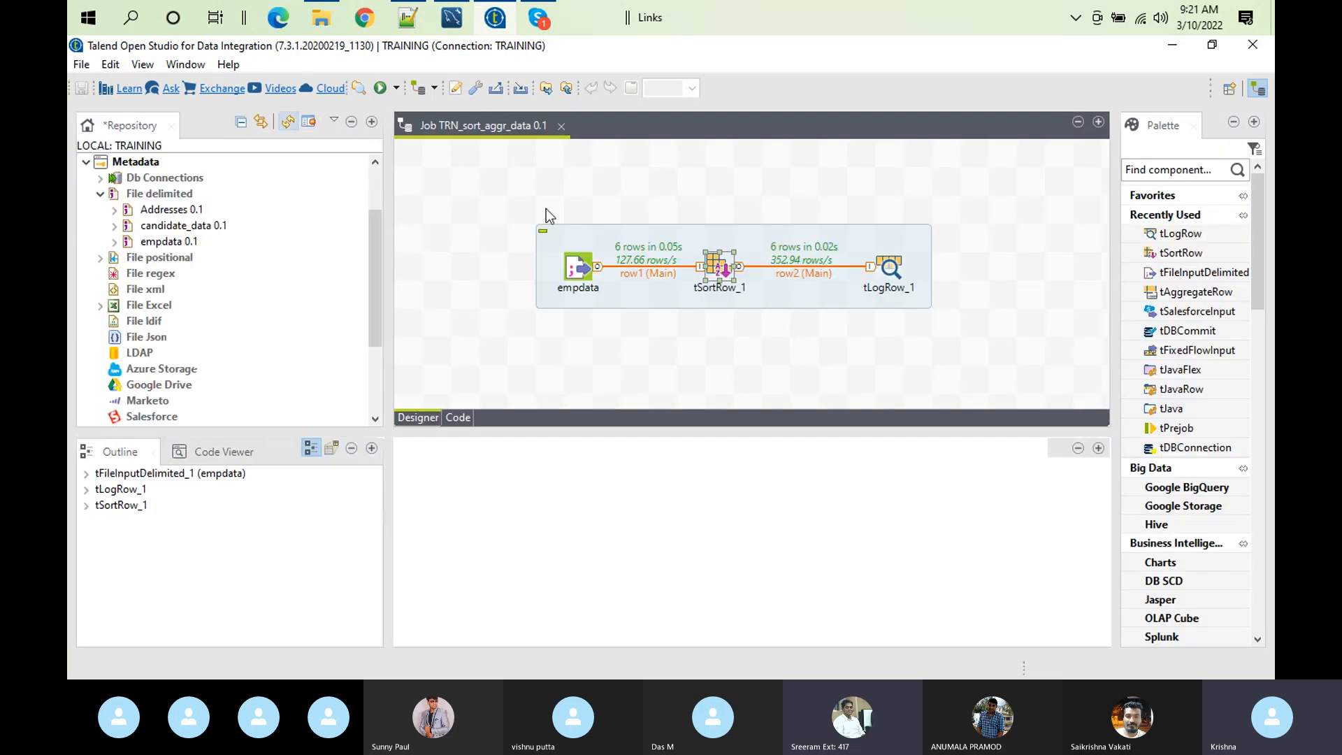
left_click(719, 266)
left_click(997, 556)
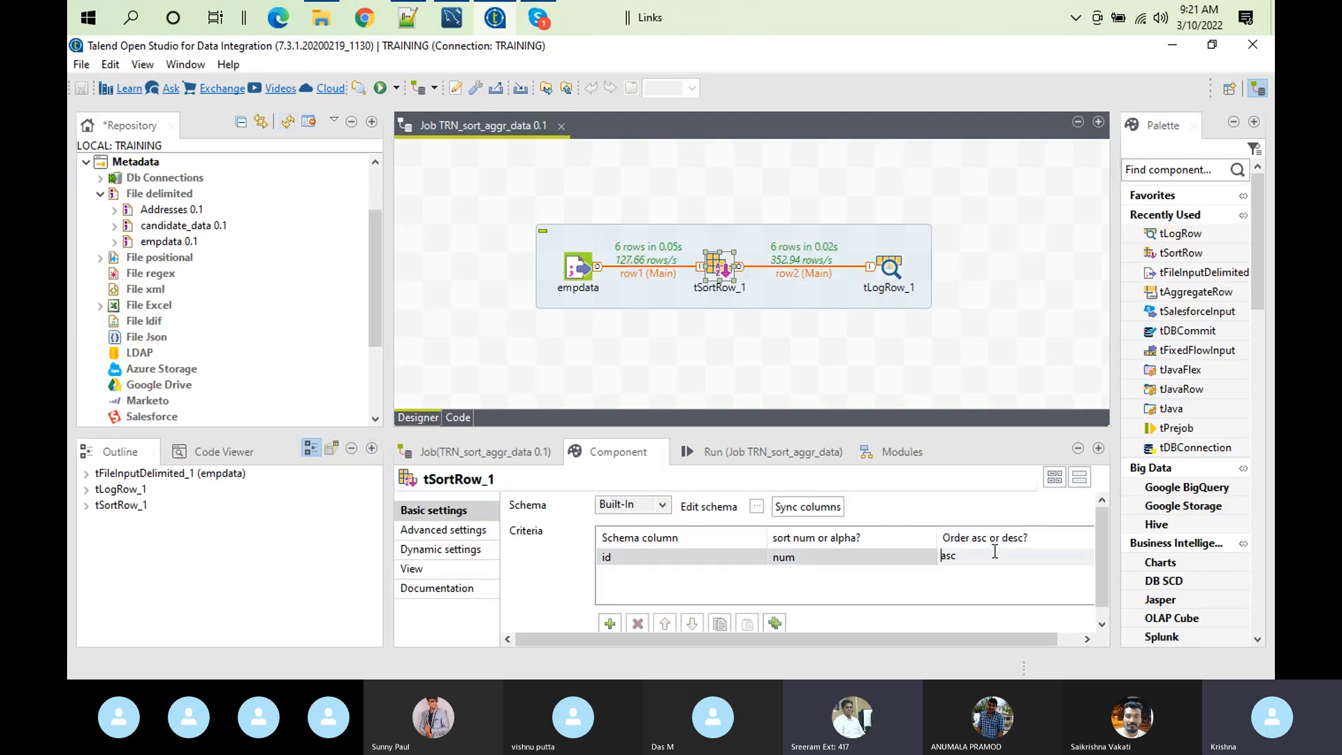
left_click(968, 585)
Clear the log, run the job with the descending sort, and enlarge the execution output to read the rows
left_click(766, 446)
left_click(751, 527)
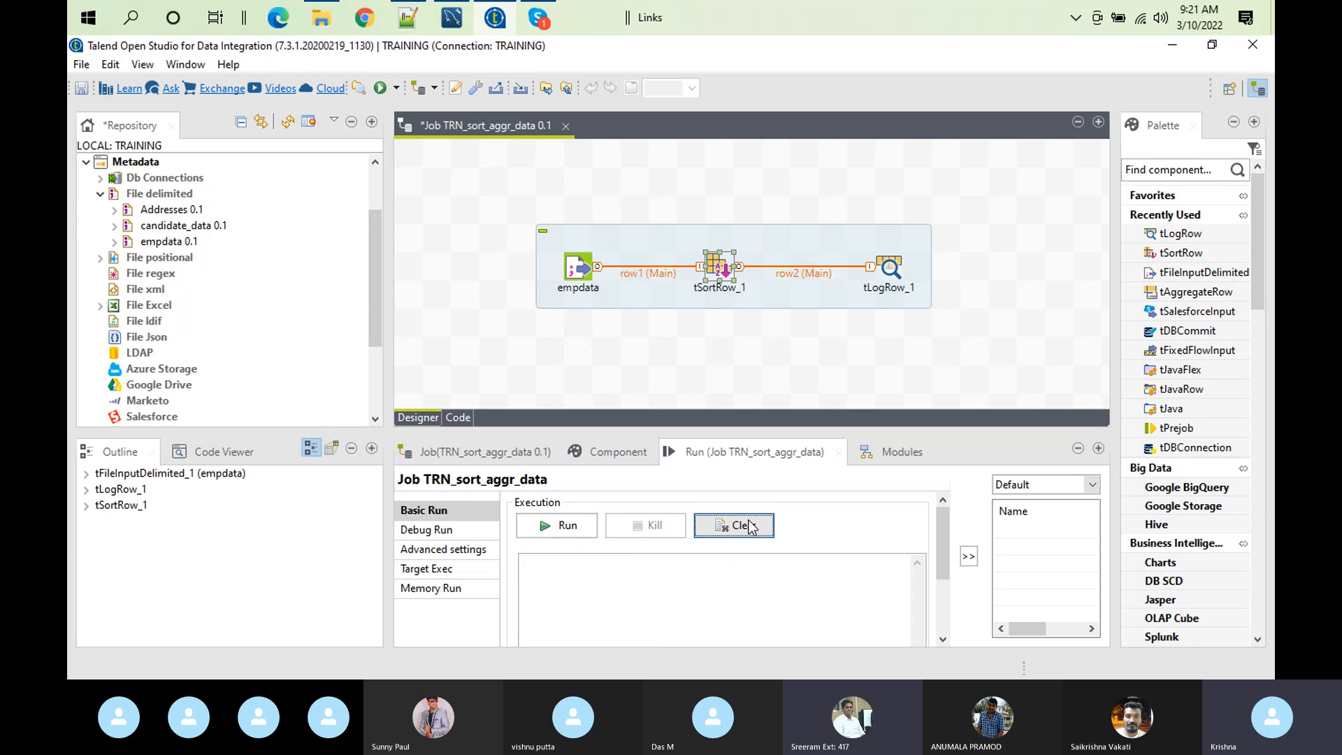
left_click(585, 524)
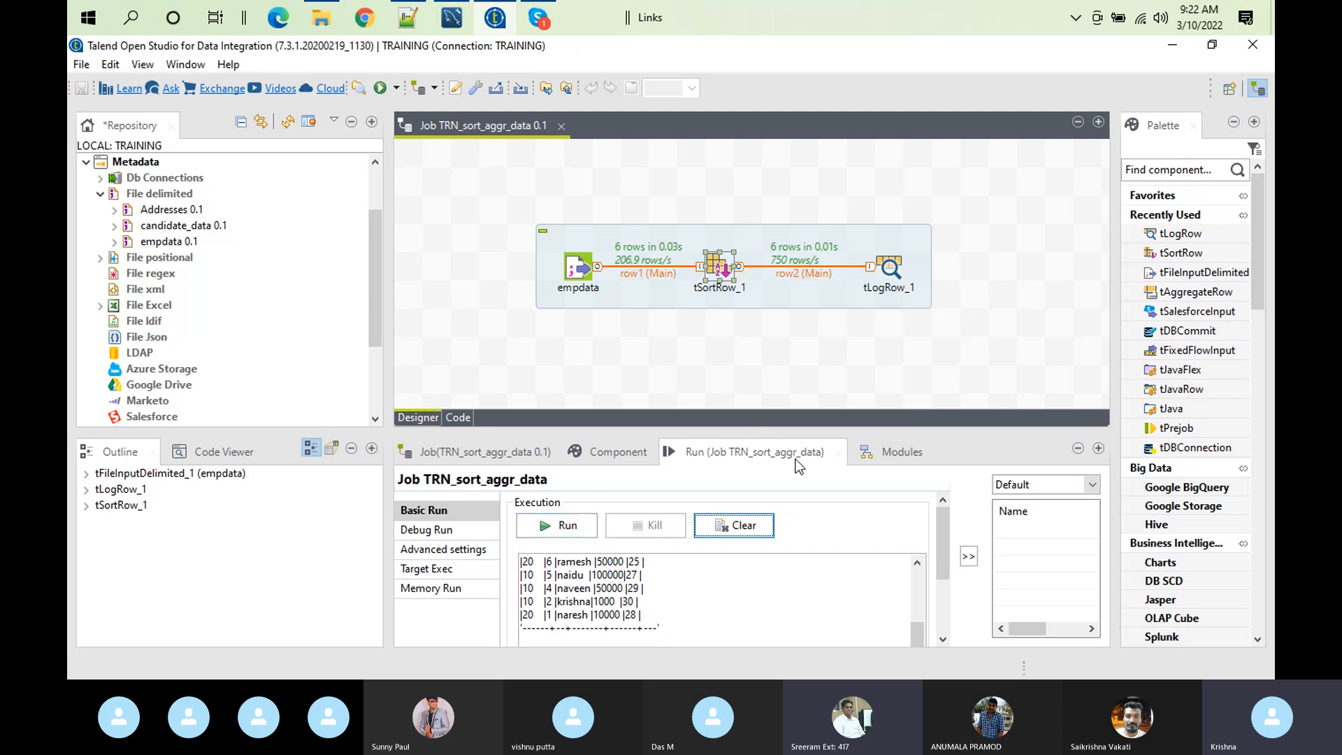
double_click(769, 448)
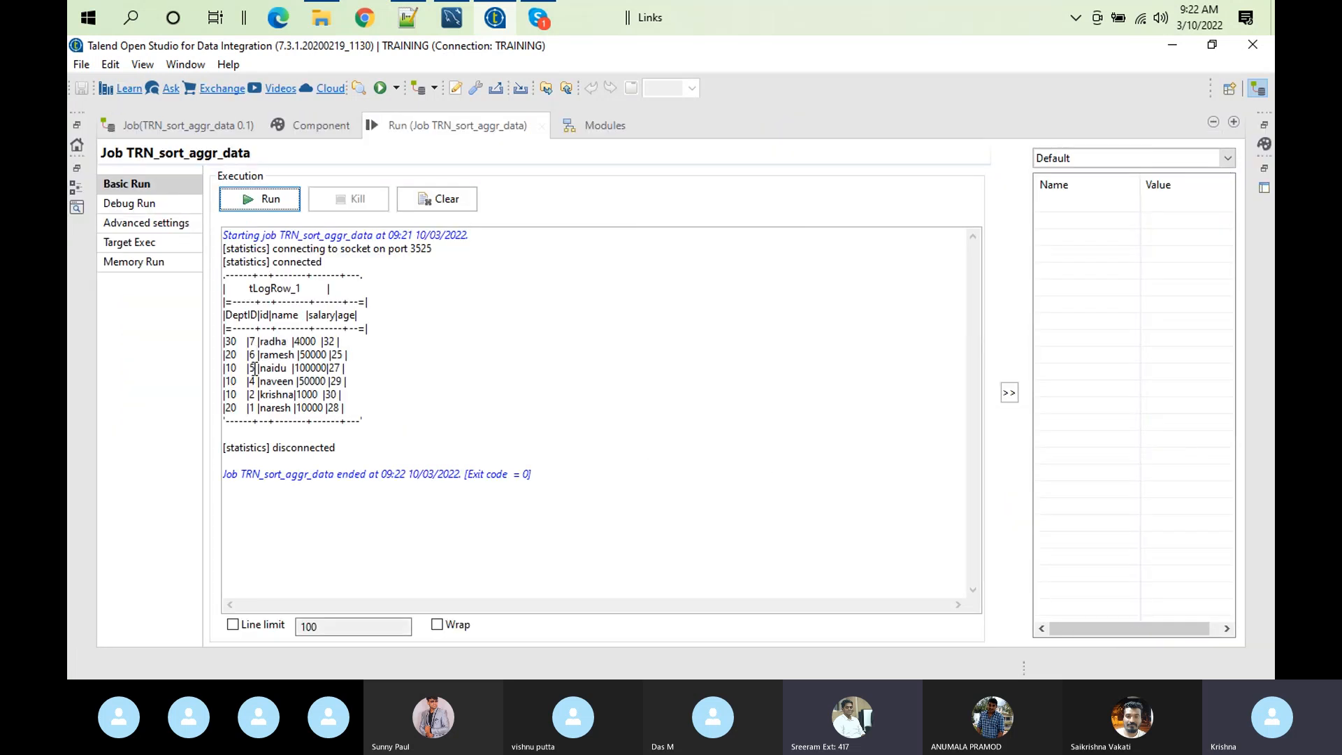
Return to the job design and review tSortRow_1's basic and advanced settings, including the Sort on disk option
double_click(464, 124)
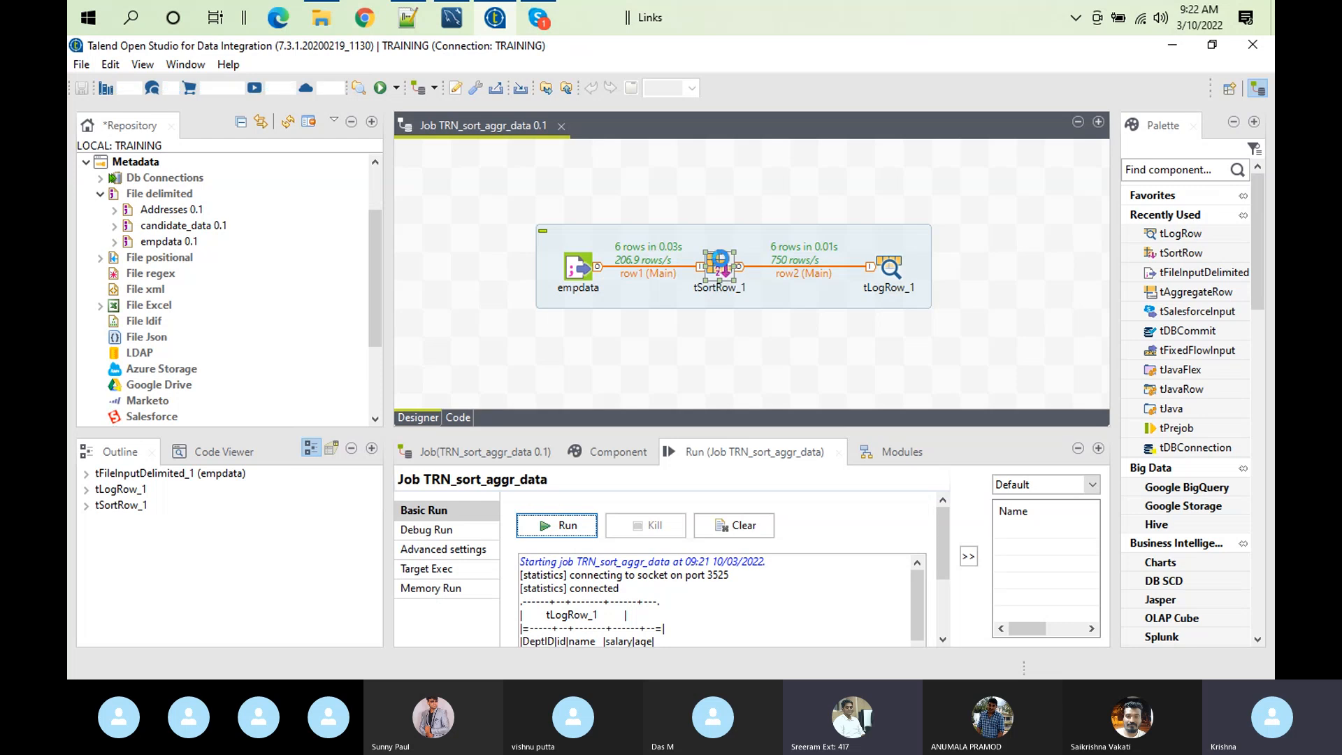
double_click(723, 267)
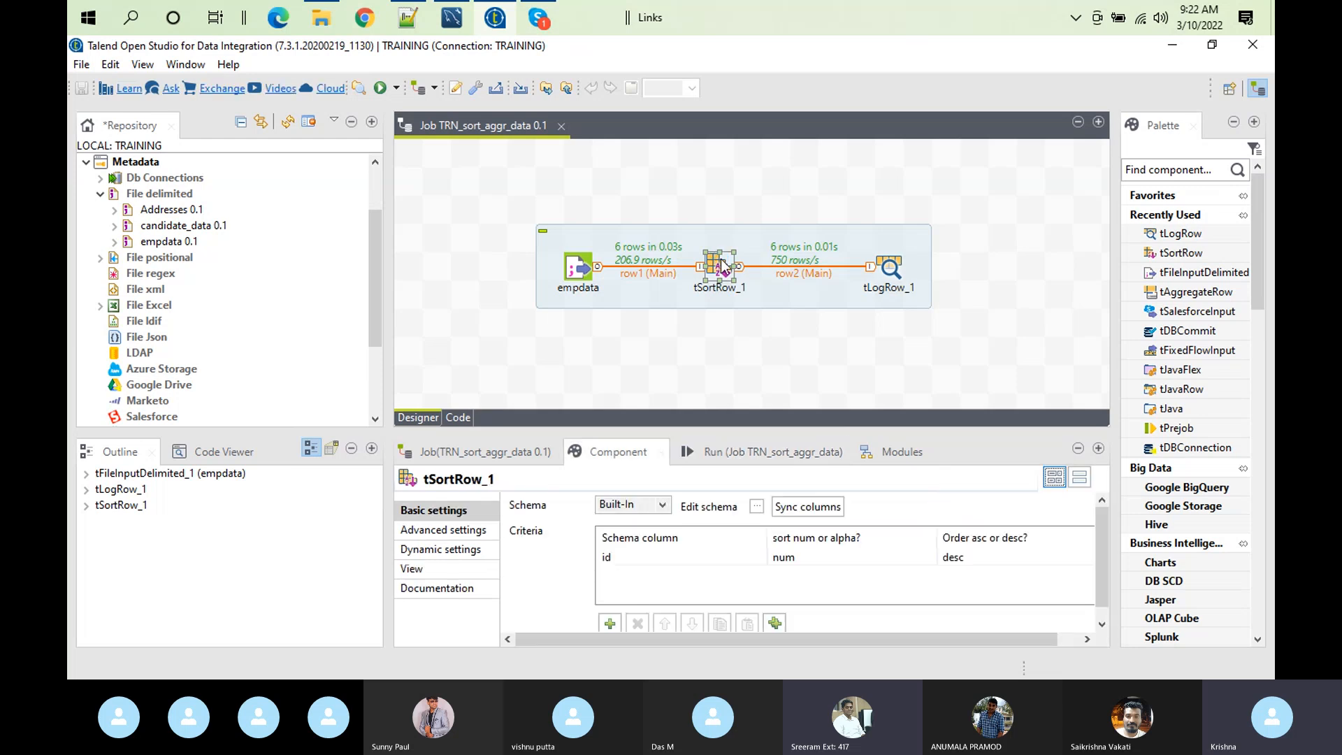
left_click(459, 532)
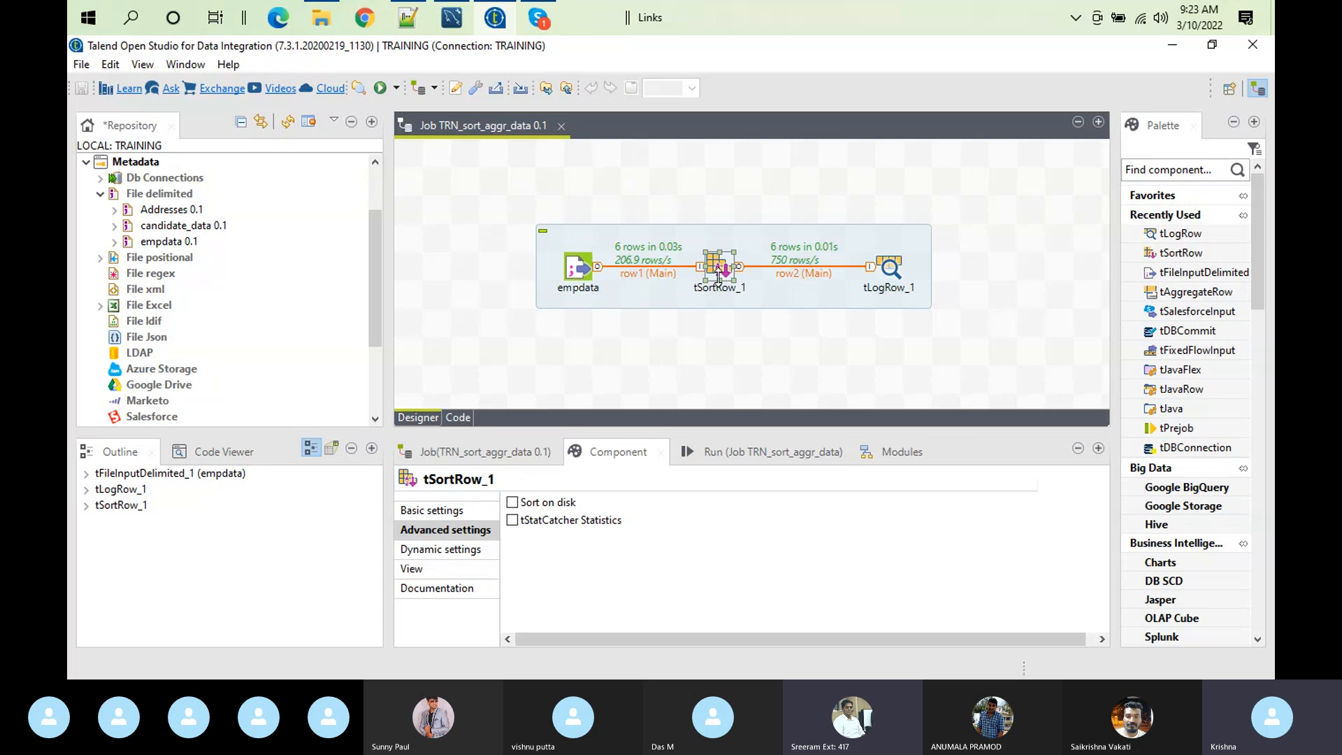
Delete tSortRow_1 and place a tAggregateRow component between empdata and tLogRow_1
key("Delete")
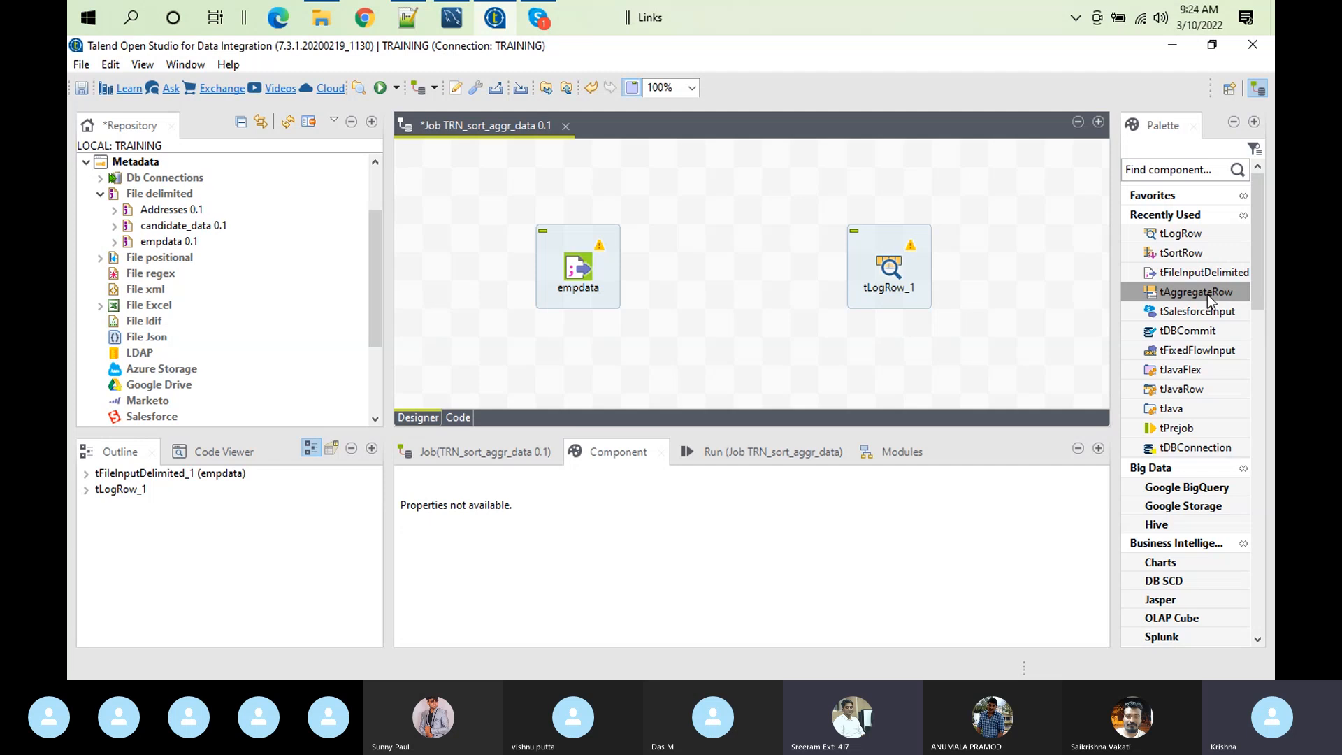
left_click_drag(1209, 295, 751, 273)
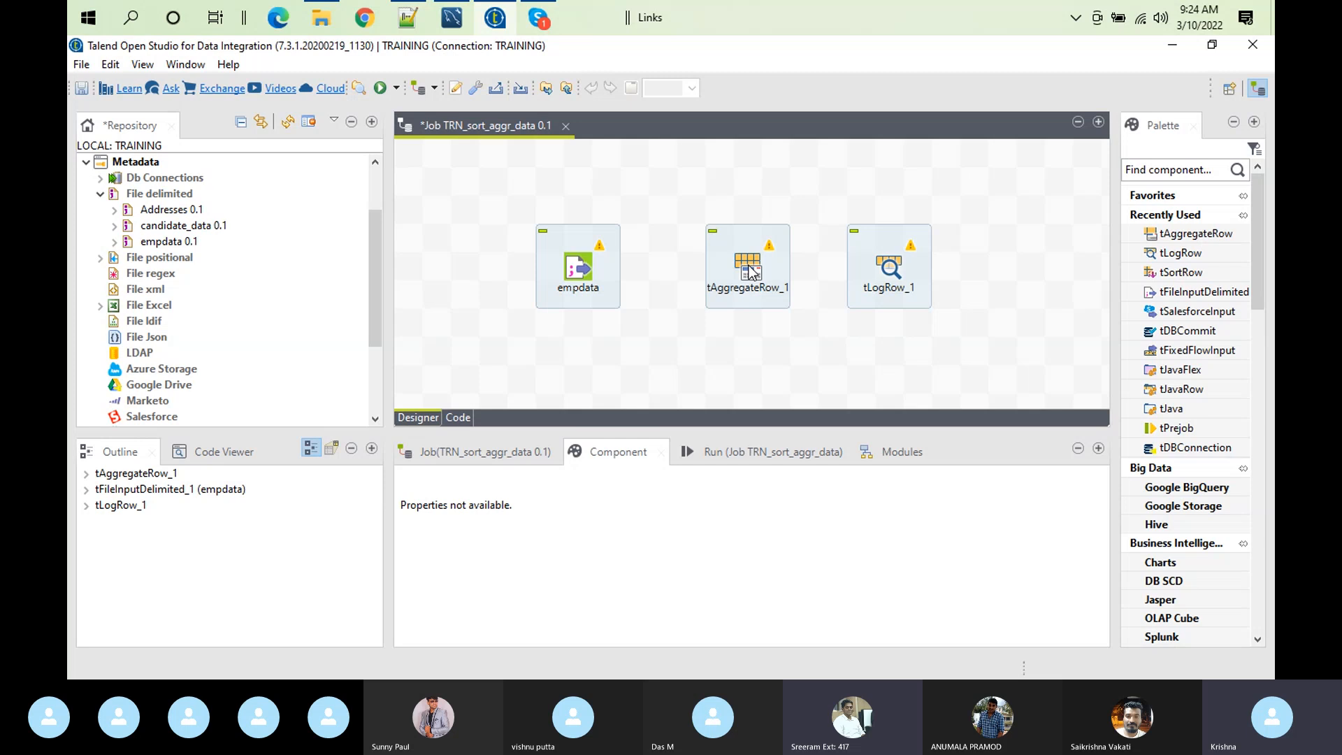
Try to add an operation row in the basic settings of the unconnected tAggregateRow_1
left_click(751, 272)
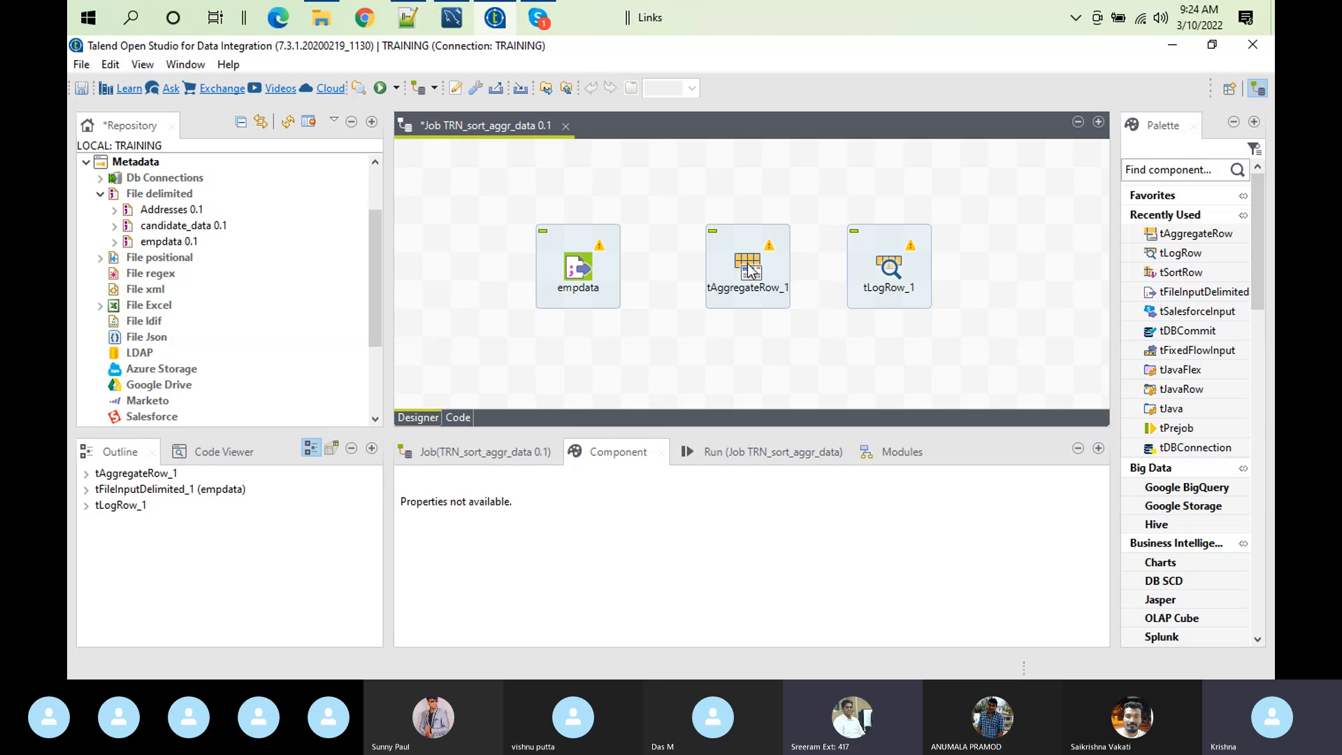
double_click(618, 452)
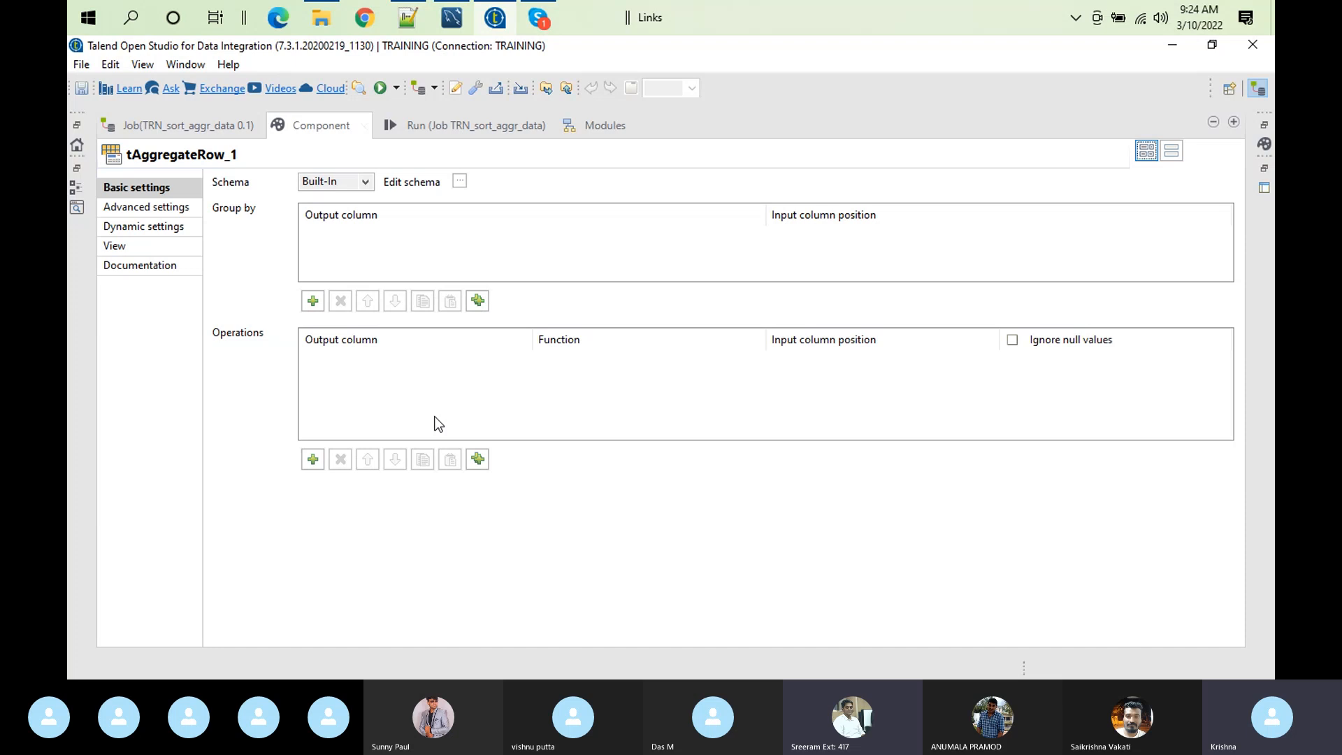
left_click(315, 459)
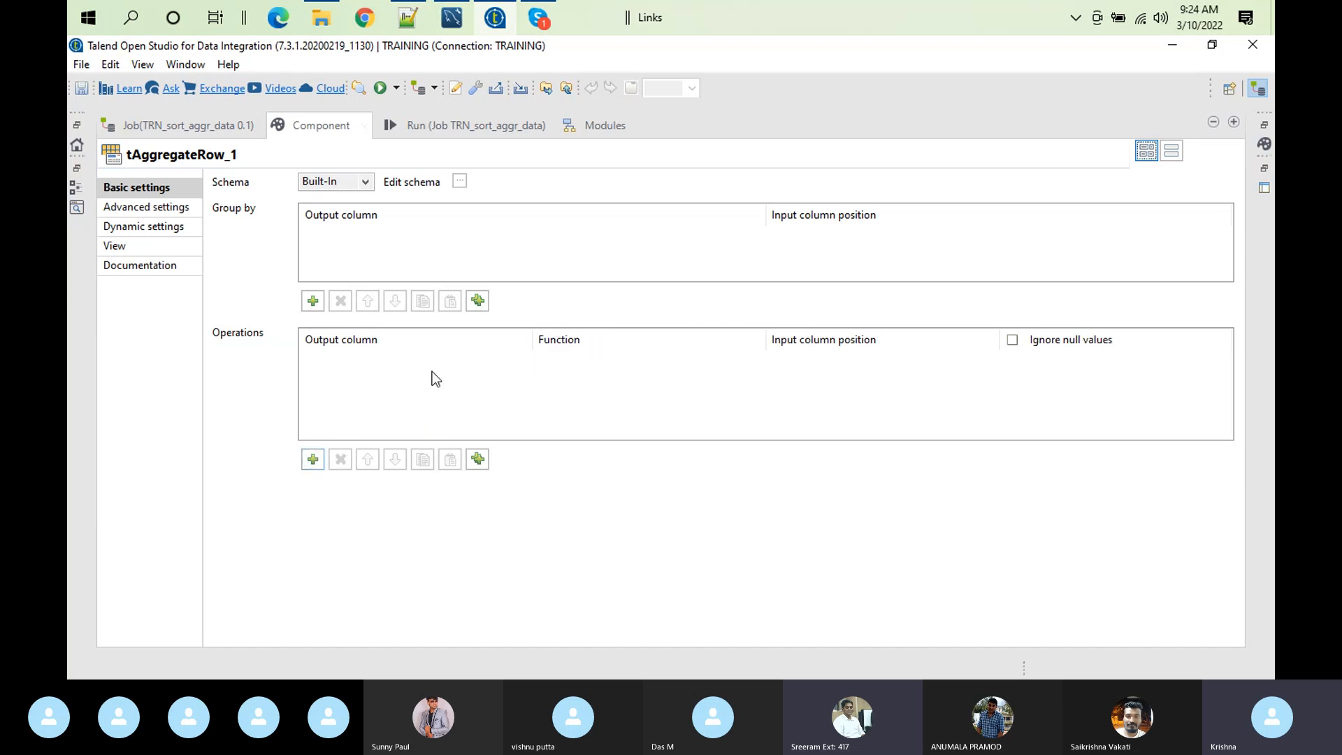
left_click(305, 466)
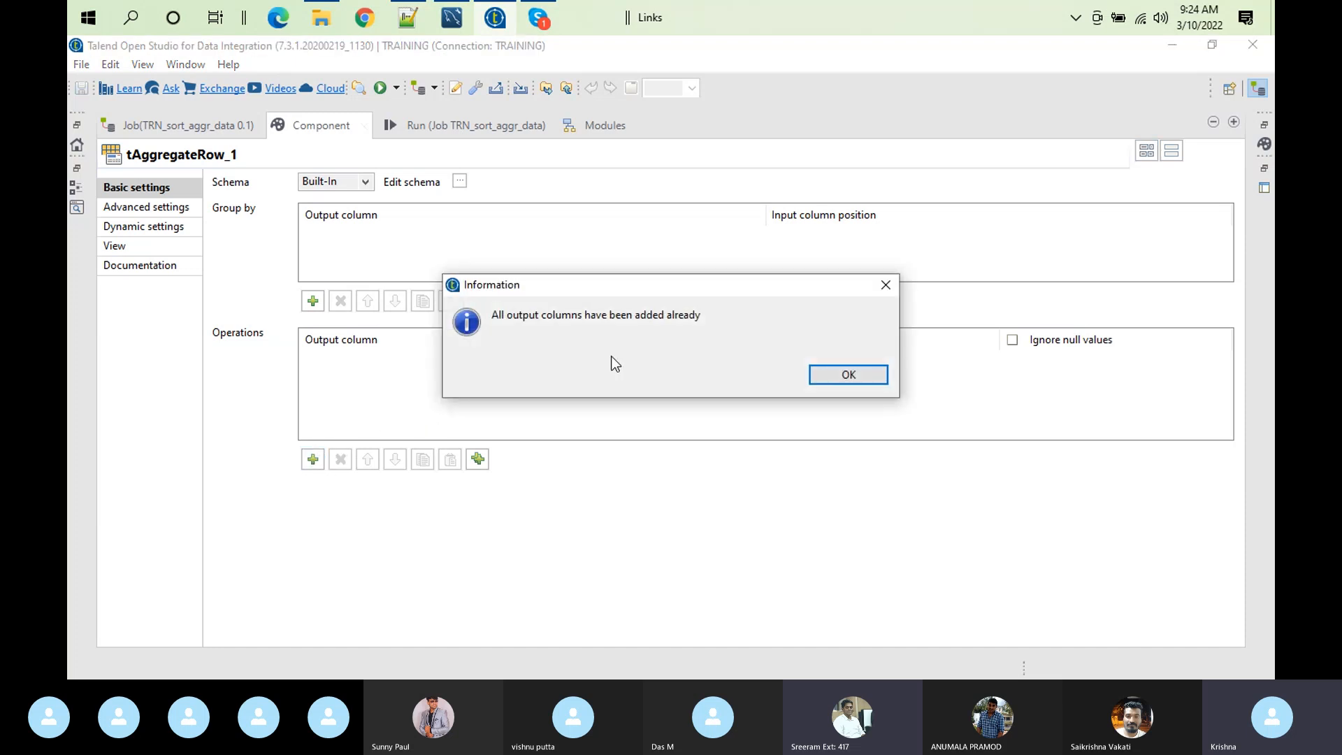
left_click(842, 373)
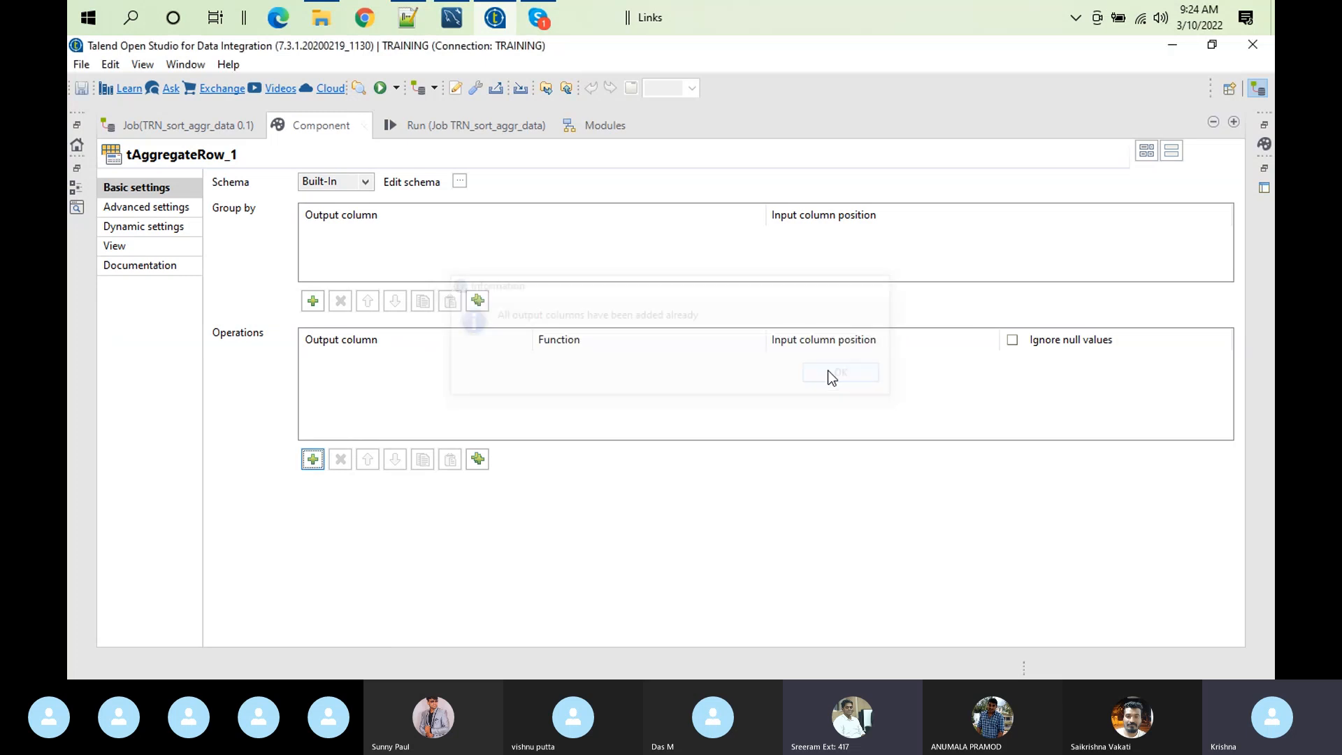
Connect empdata to tAggregateRow_1 with a Main row link
double_click(333, 129)
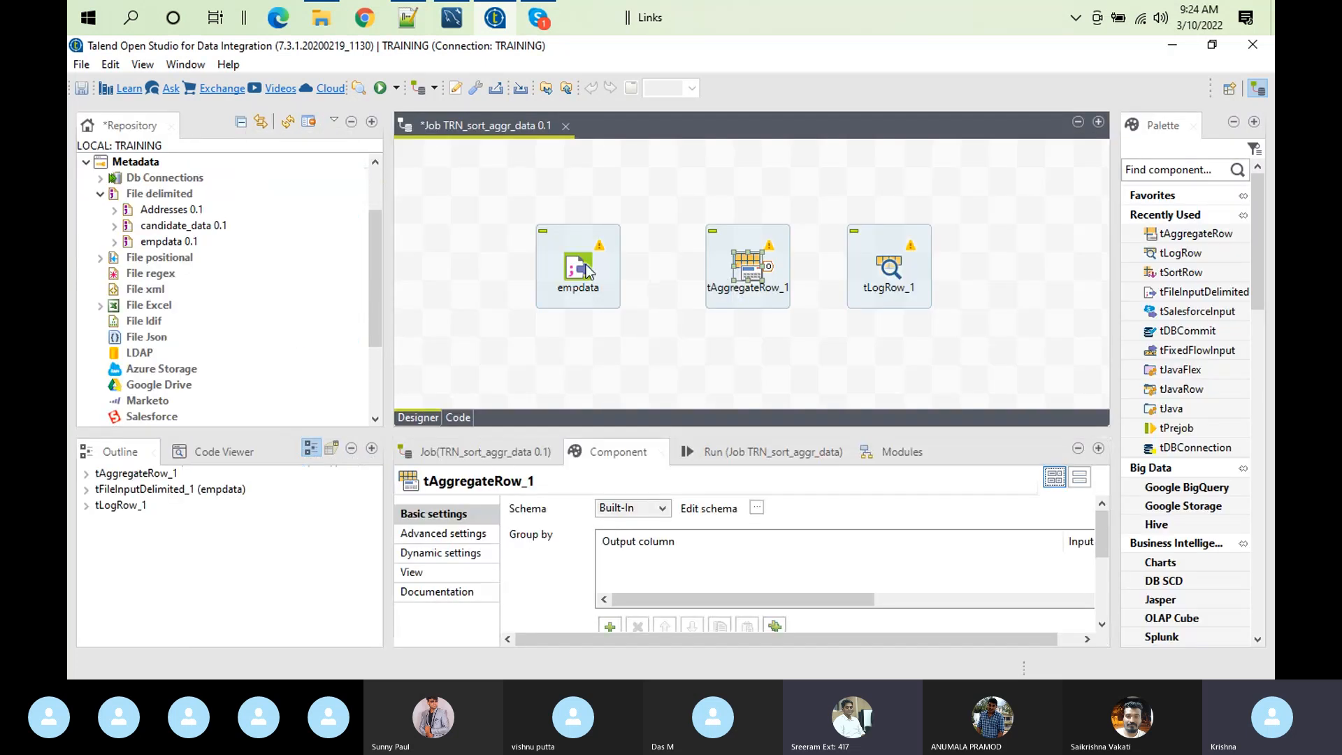
right_click(584, 263)
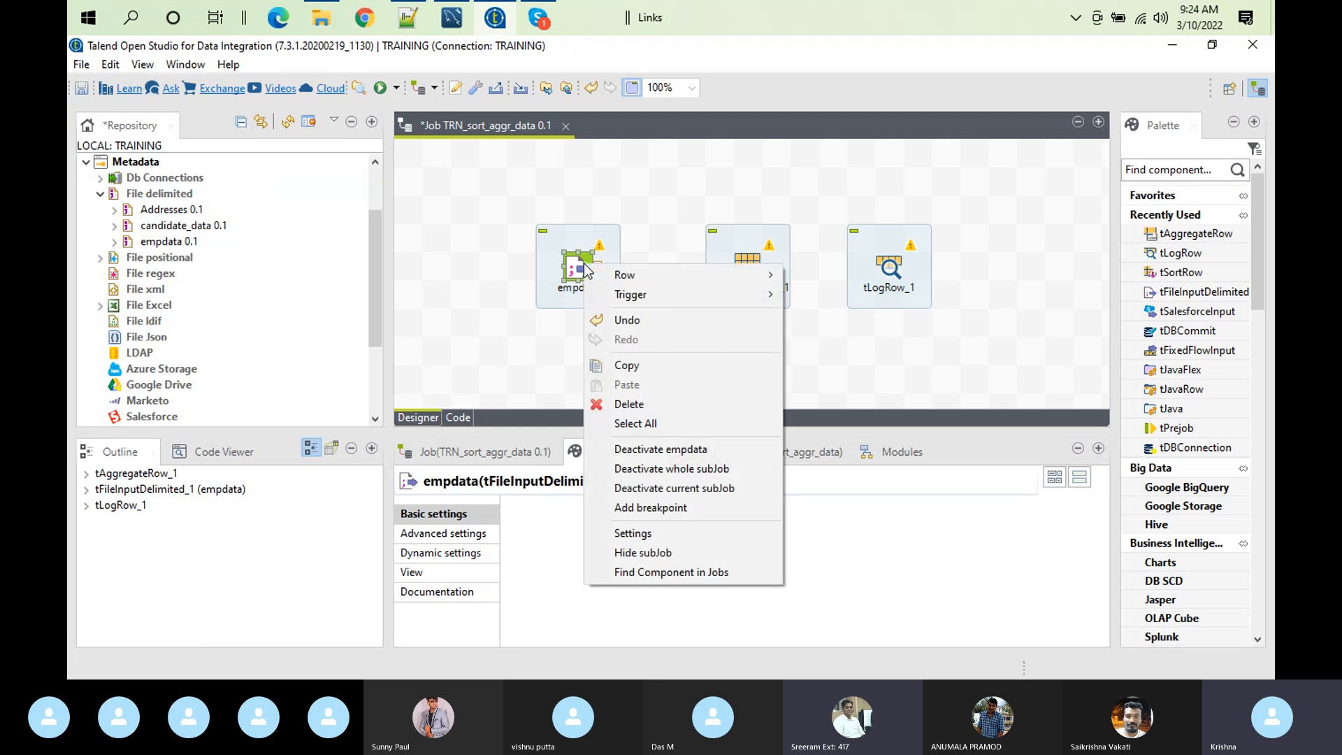
mouse_move(743, 274)
left_click(836, 271)
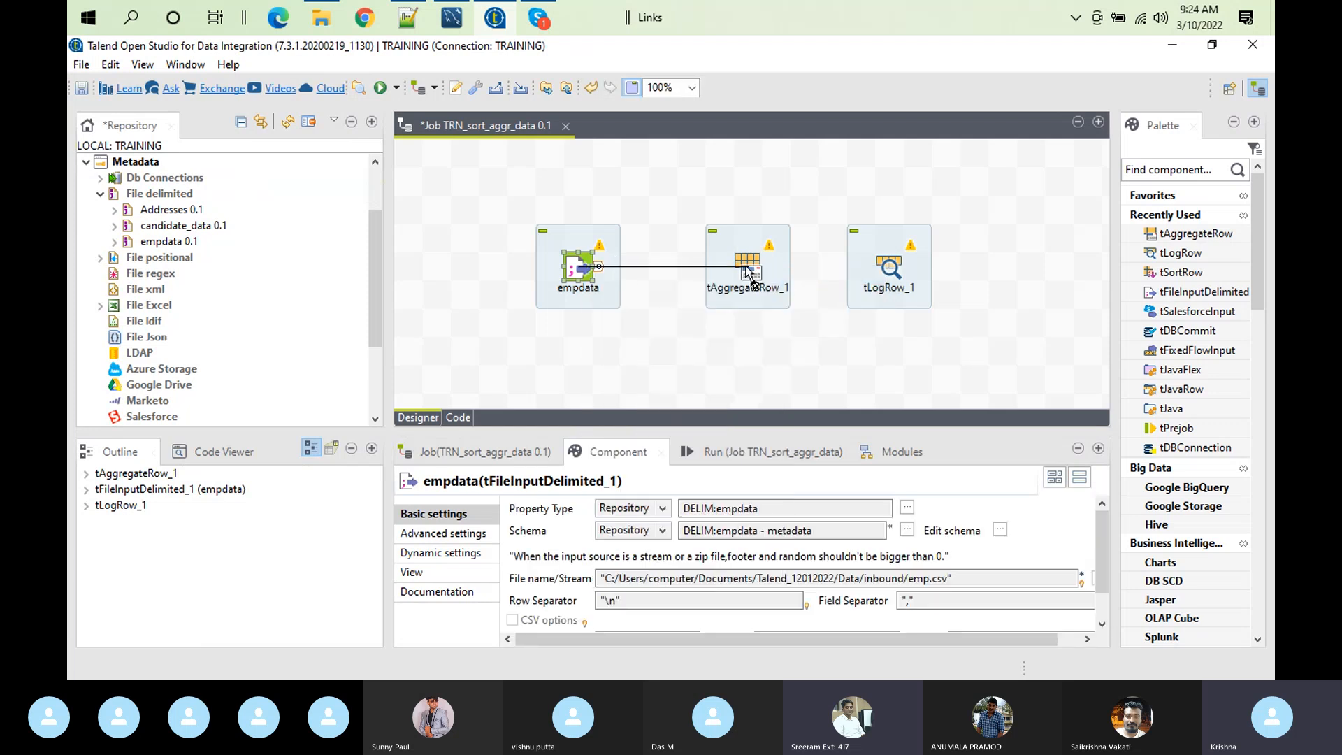
left_click(746, 269)
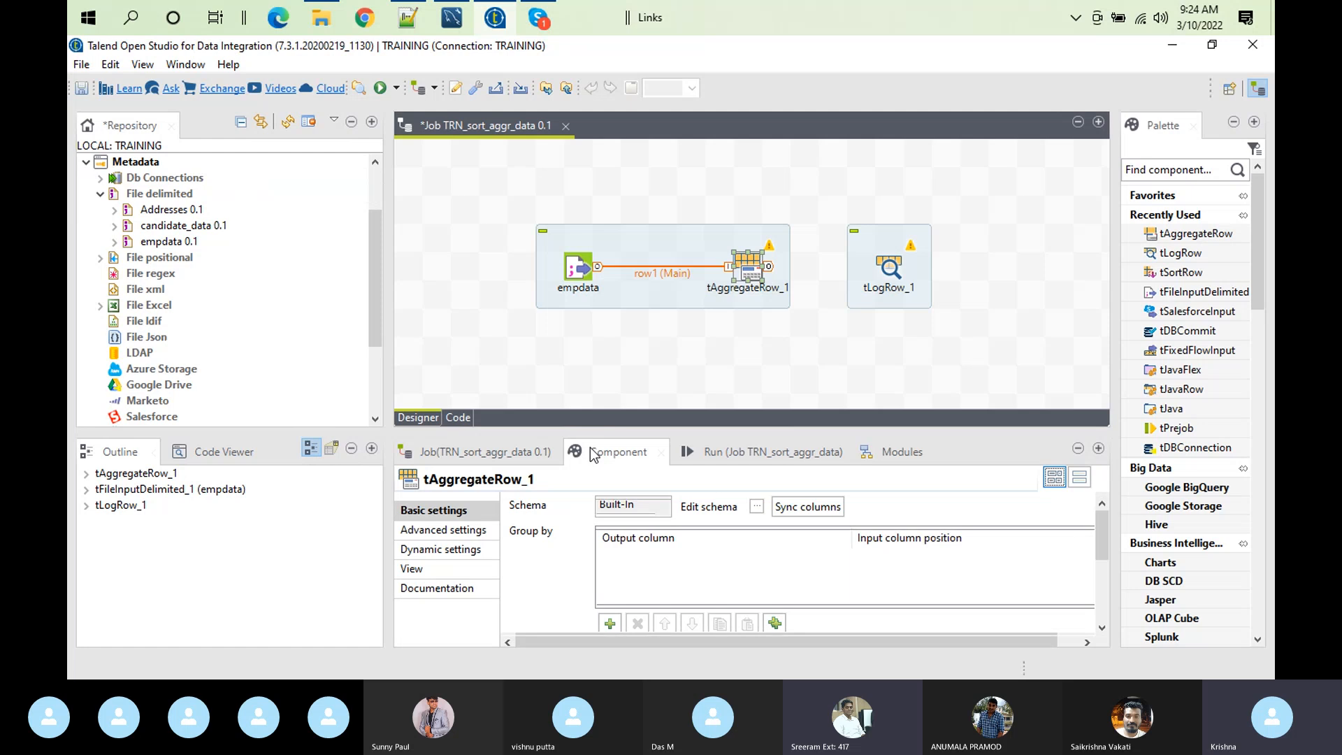
Sync tAggregateRow_1's columns and add an operation row with the count function on DeptID
double_click(589, 446)
left_click(533, 183)
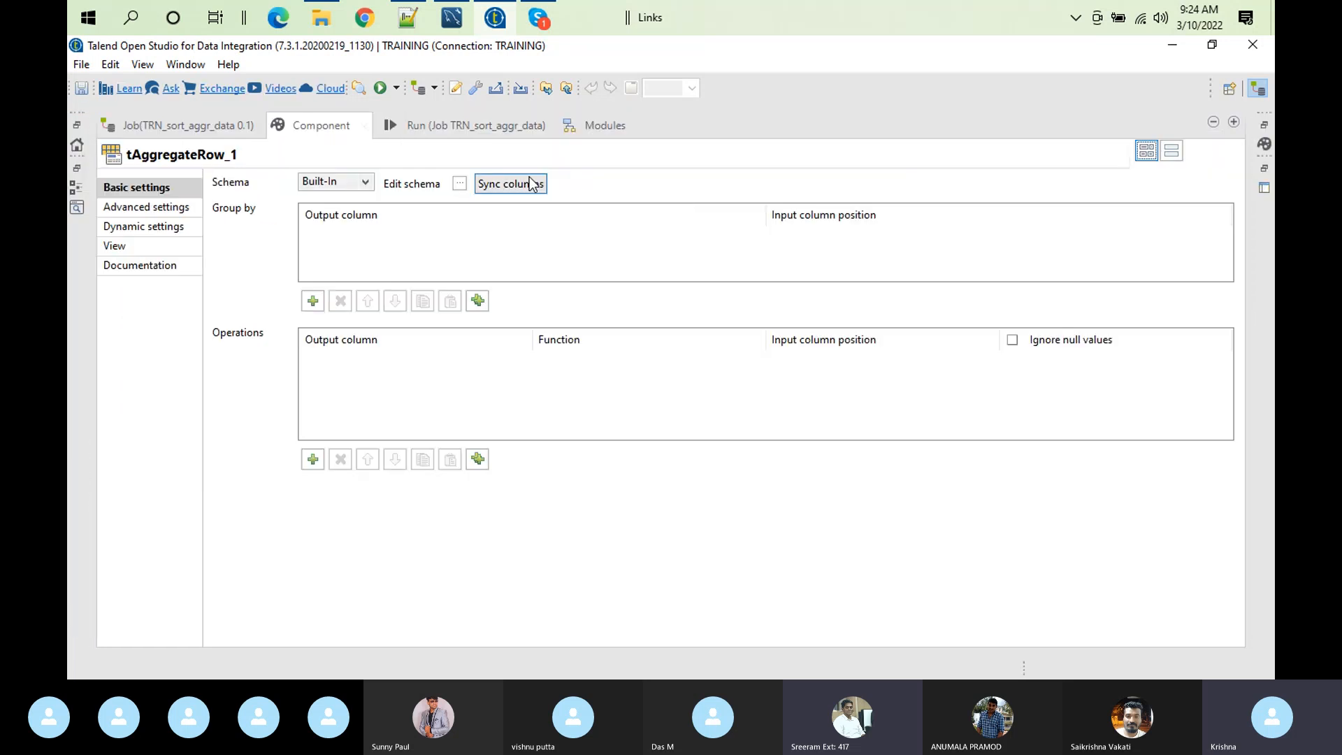
left_click(313, 459)
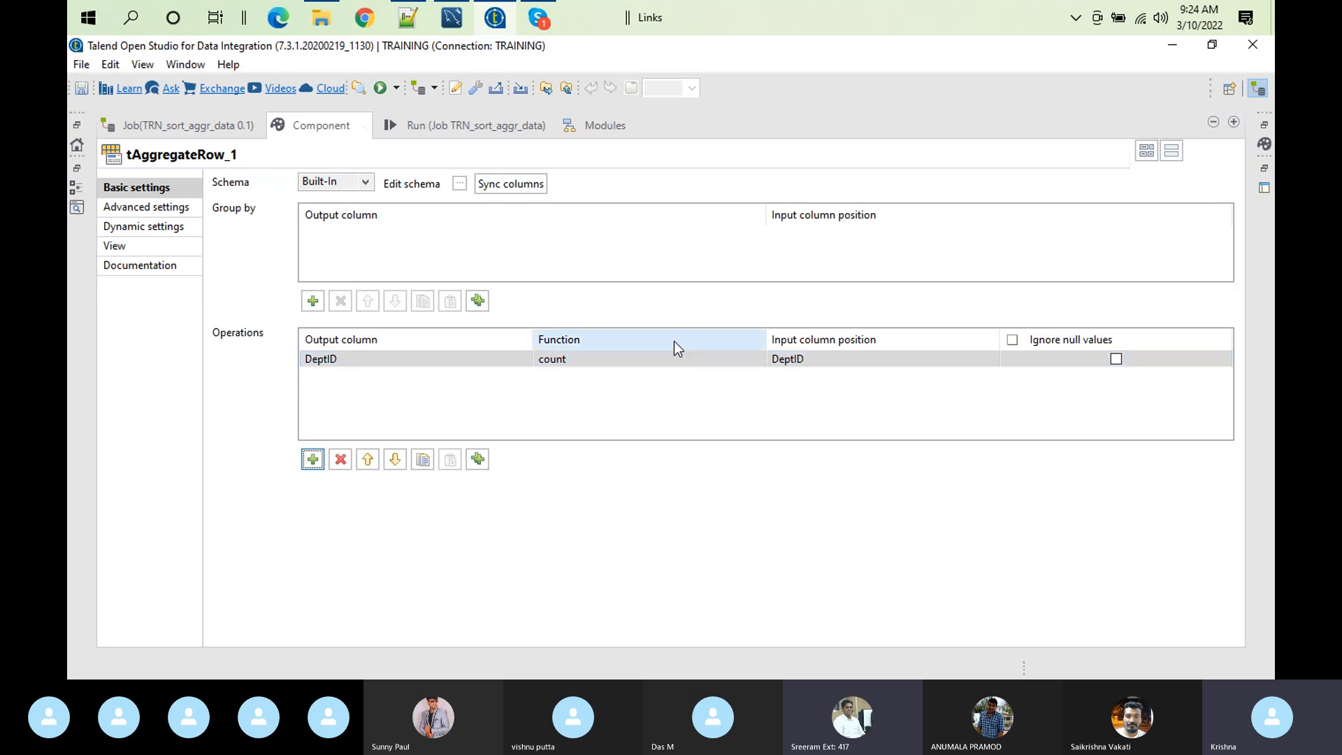
Examine the available aggregate functions, the input column choice and the Ignore null values option for the DeptID operation
left_click(634, 362)
left_click(634, 362)
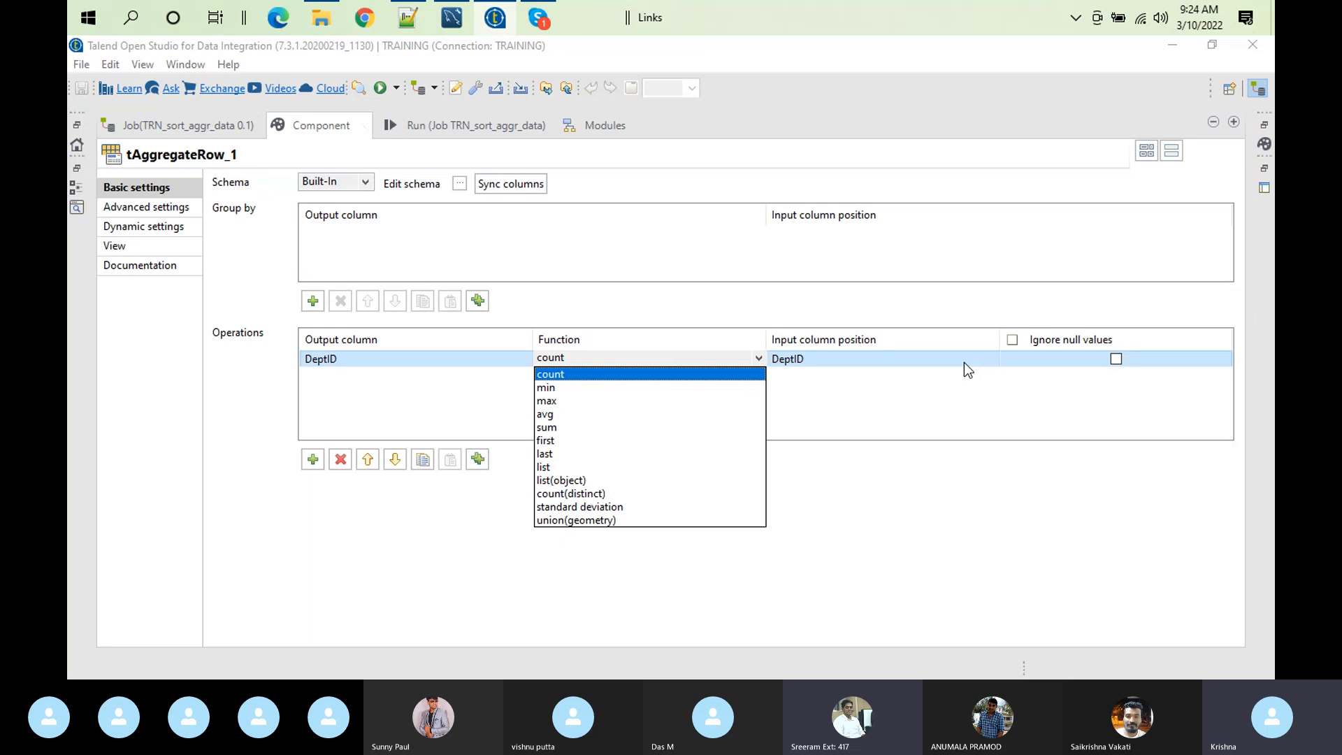
left_click(893, 357)
left_click(370, 362)
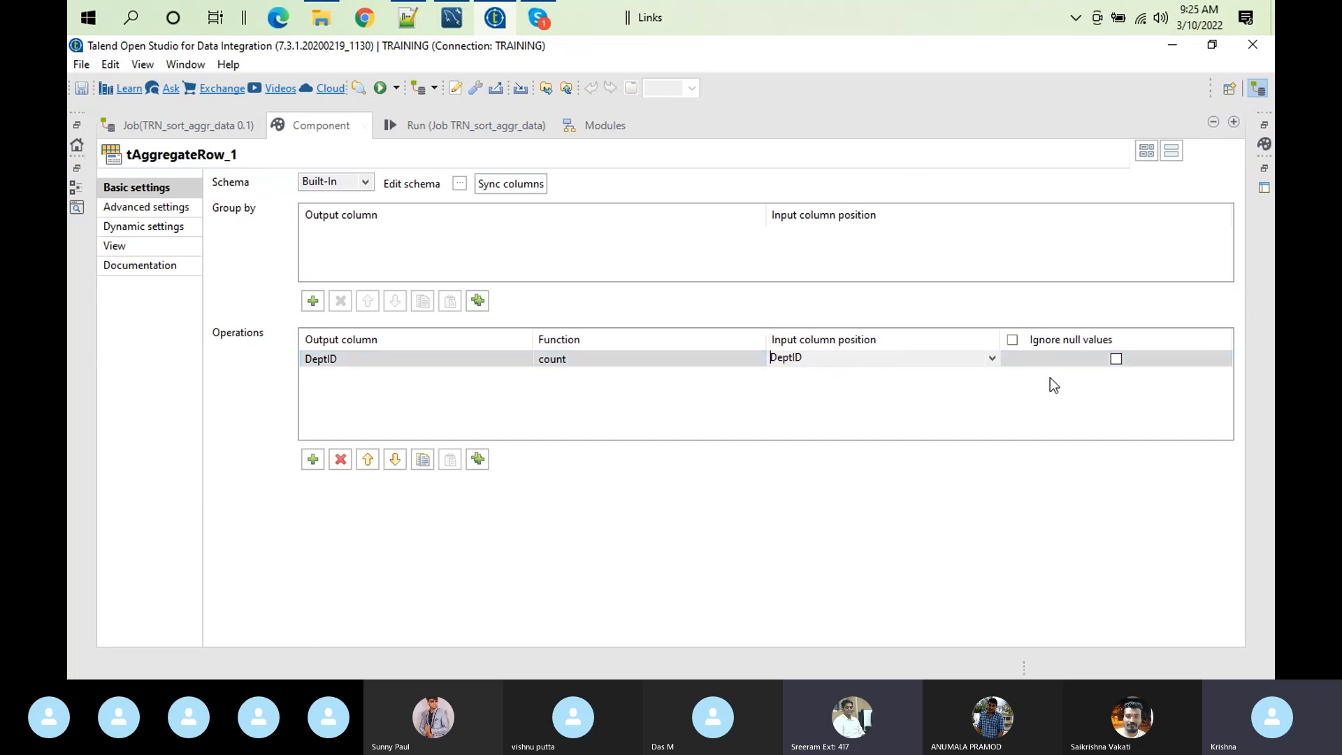
left_click(1012, 340)
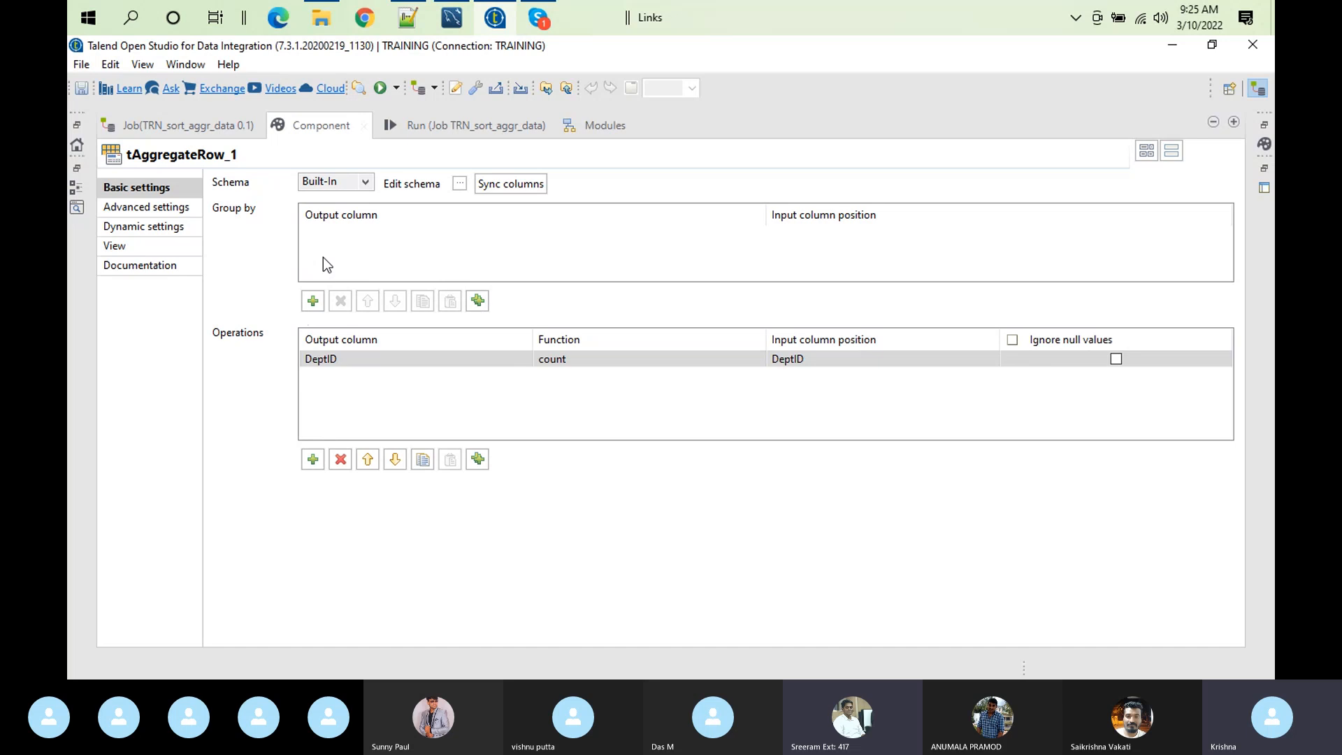
Switch to Notepad++ and review the employee data in emp.csv
left_click(407, 17)
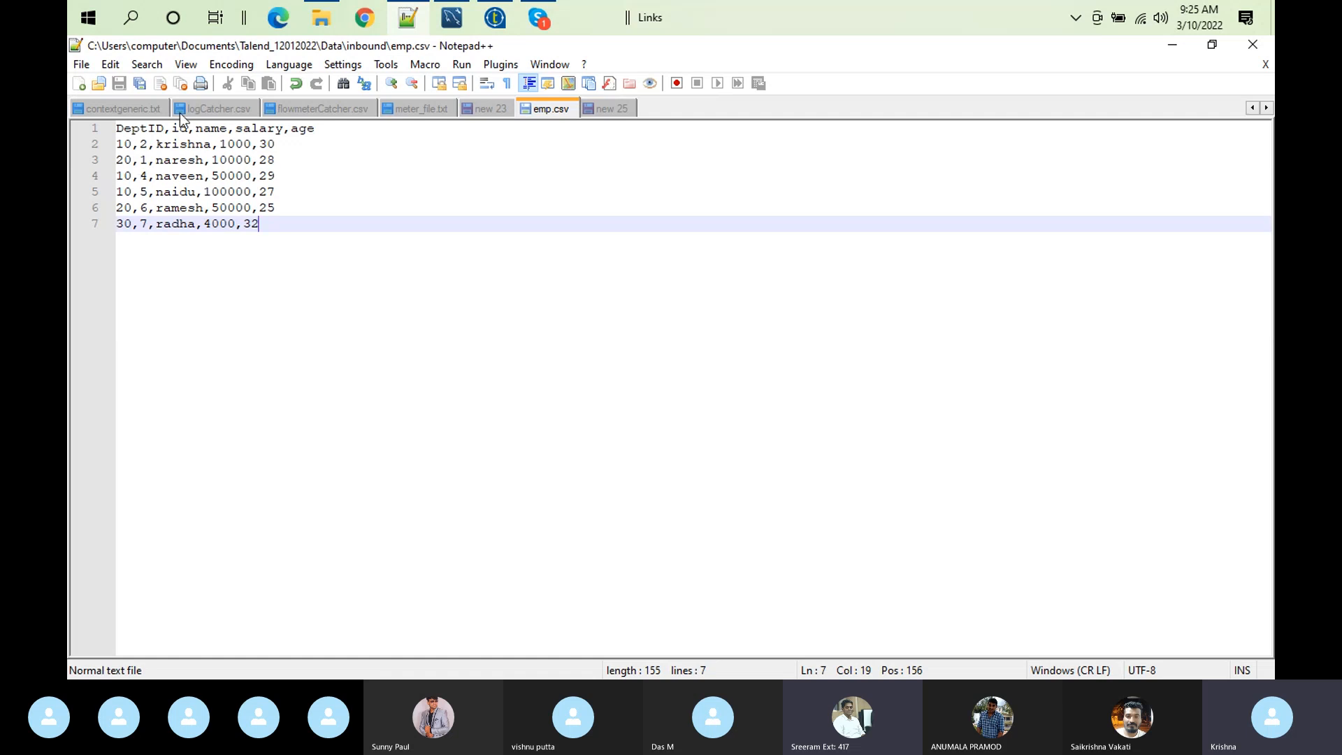
Switch back to Talend and add a Group by row to tAggregateRow_1
left_click(507, 19)
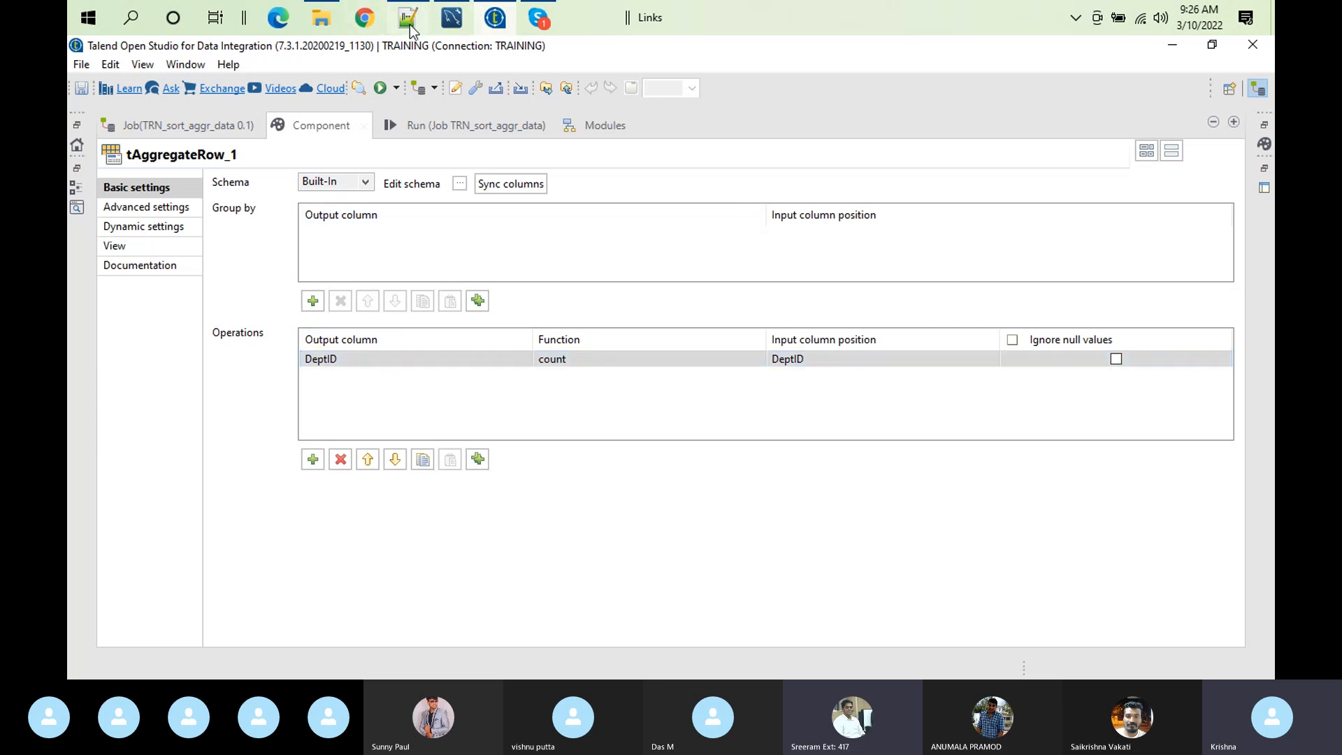
left_click(312, 301)
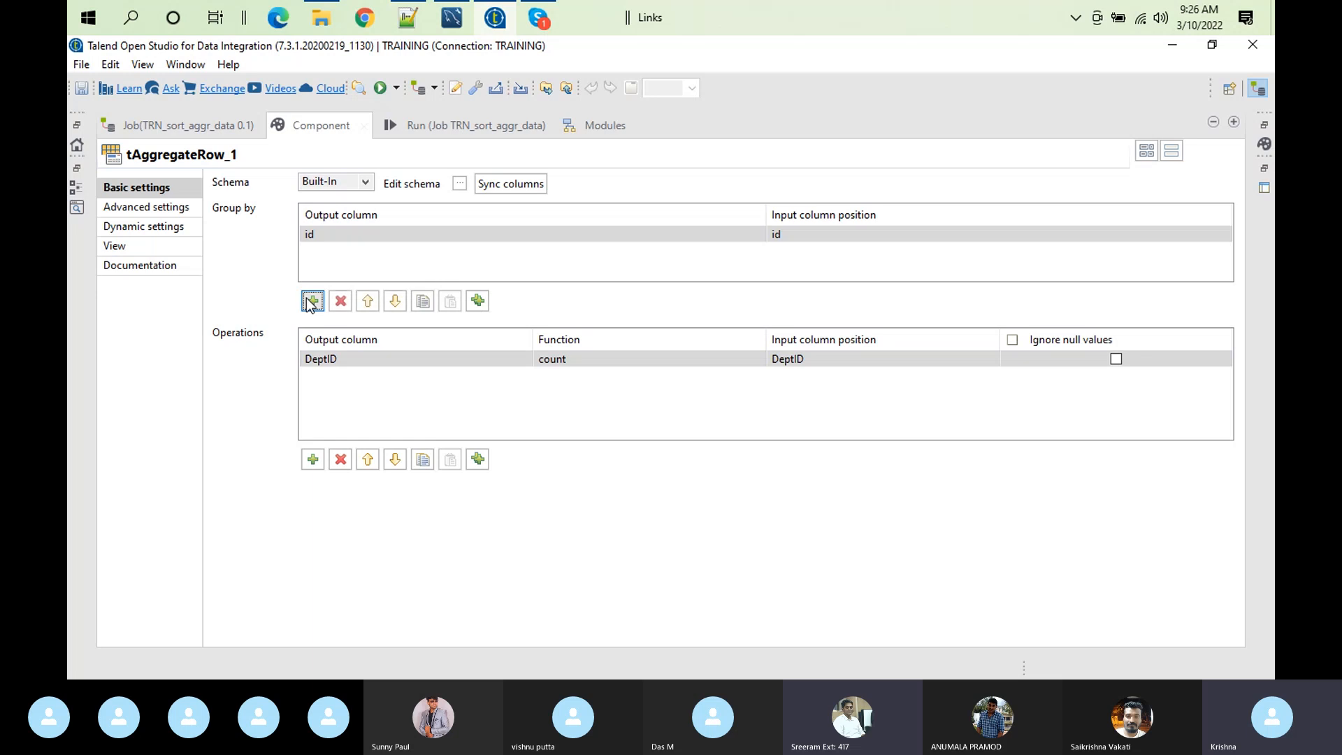
Switch to Notepad++ and examine the distinct DeptID values in emp.csv, comparing them with the Group by setting in Talend
left_click(418, 24)
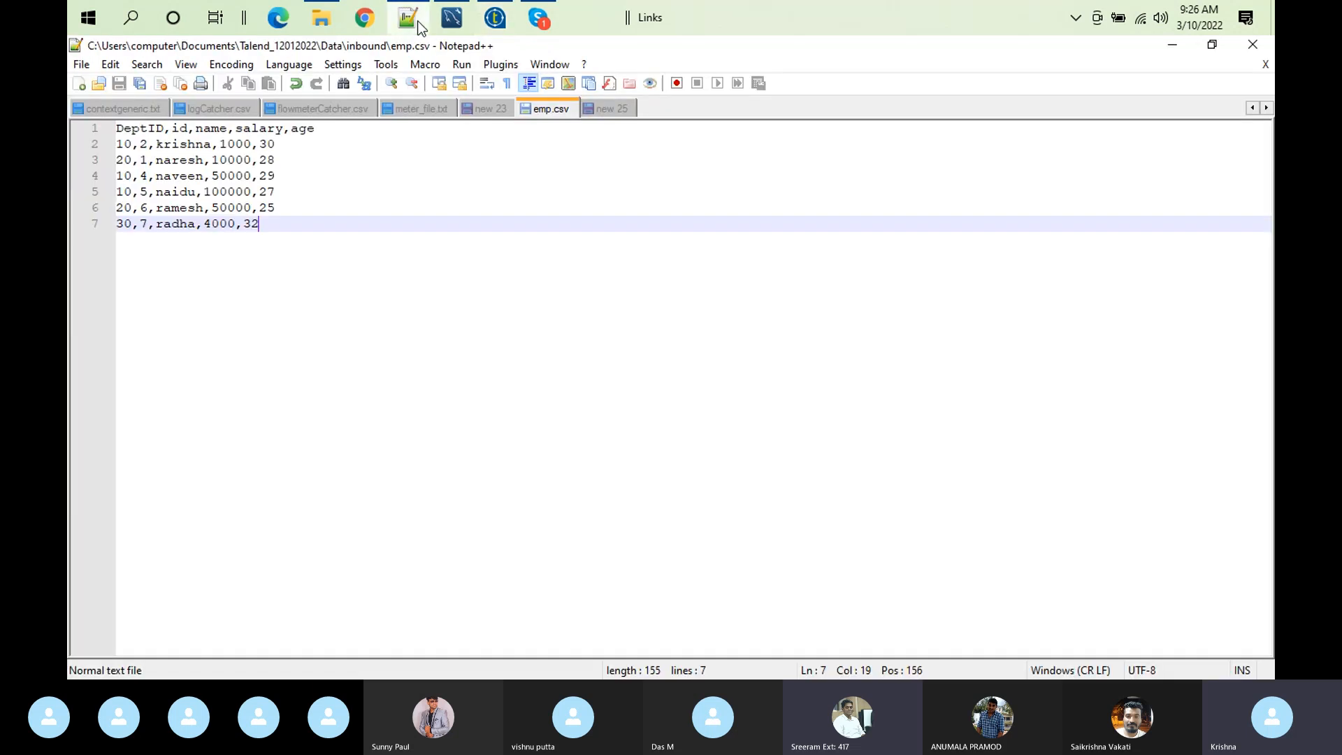
double_click(124, 144)
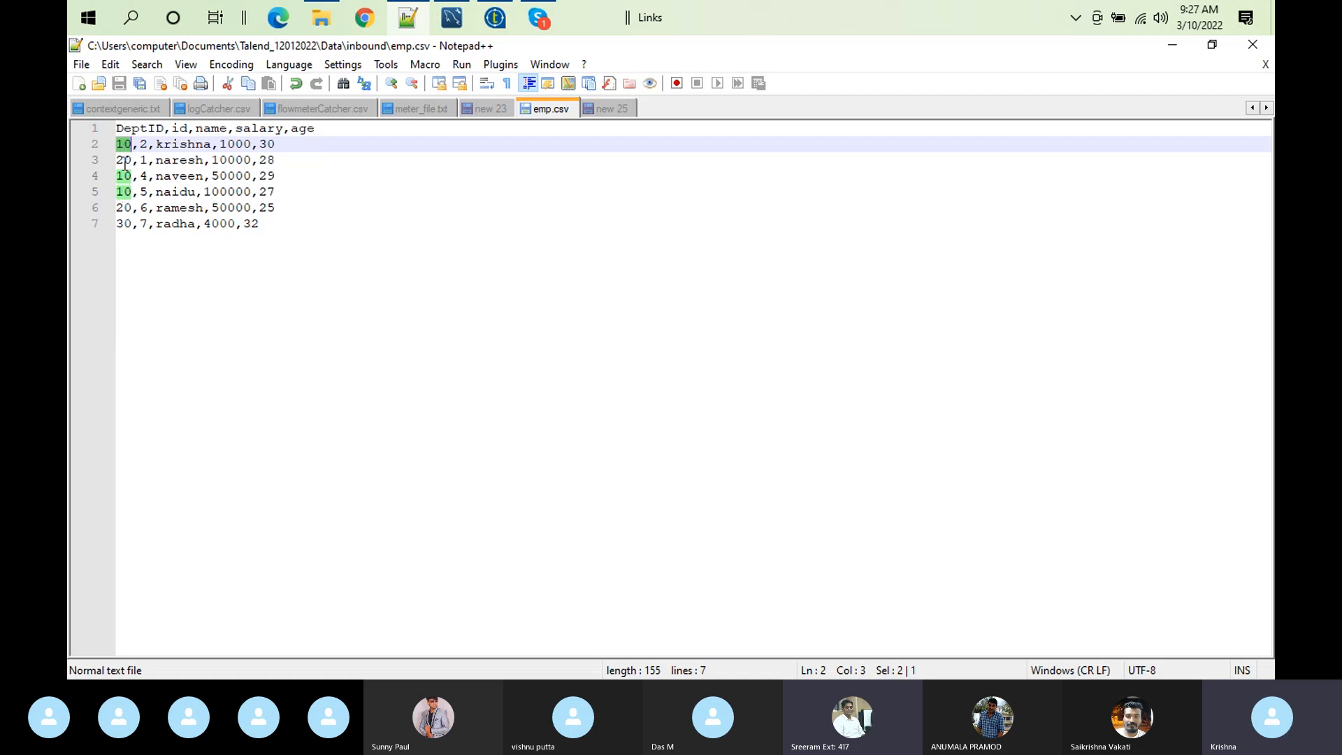
double_click(124, 160)
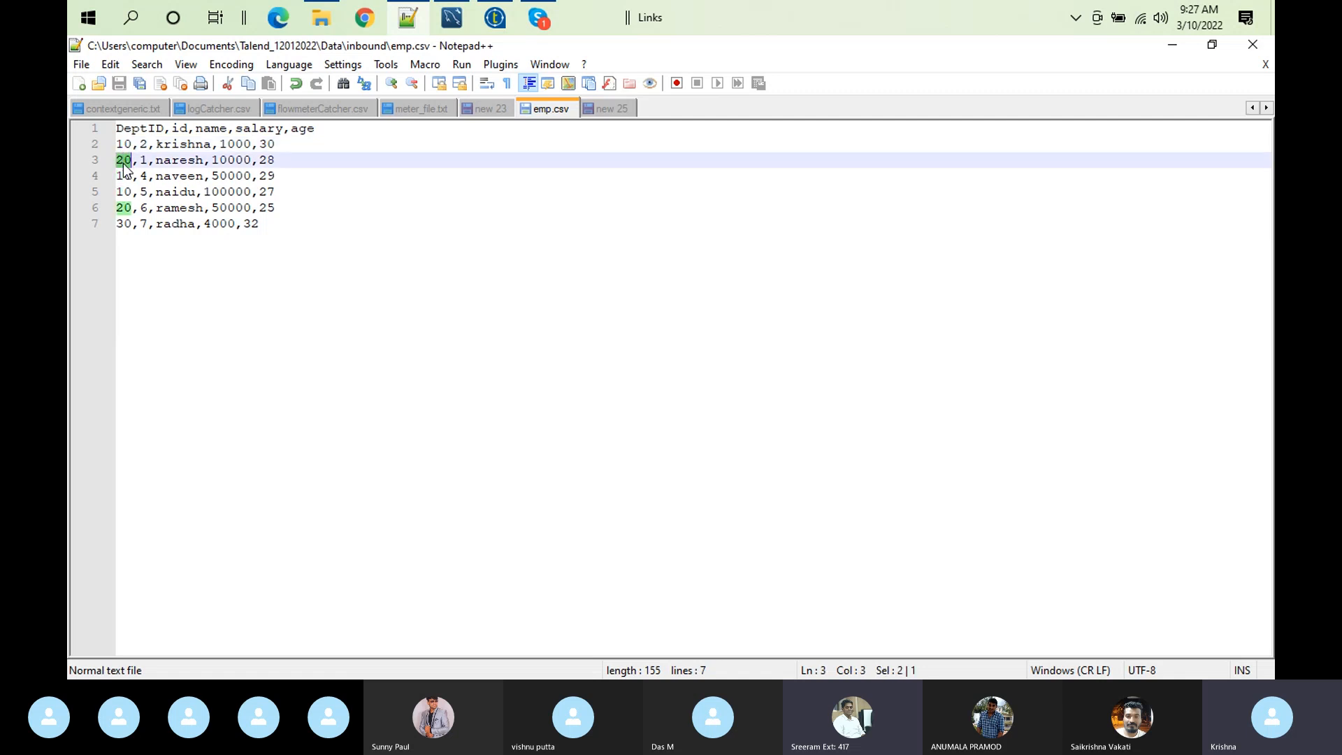
double_click(127, 227)
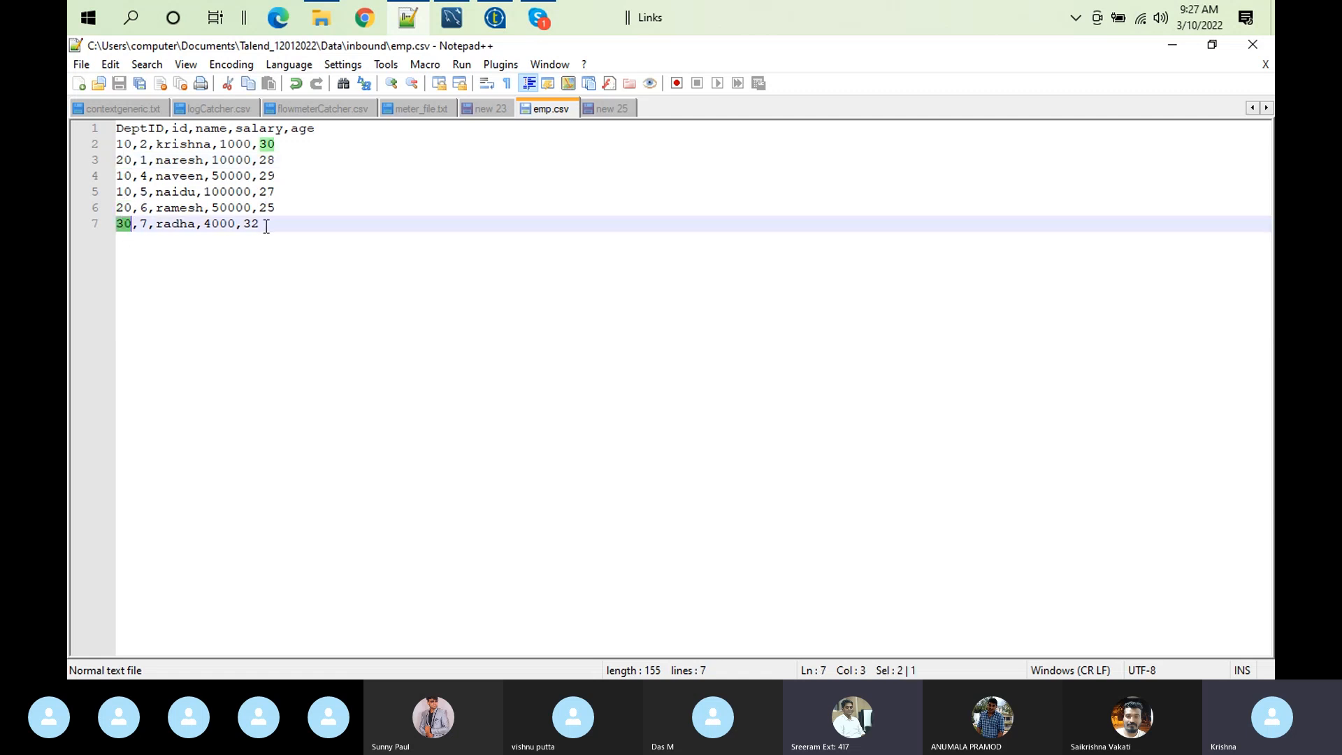
left_click(490, 25)
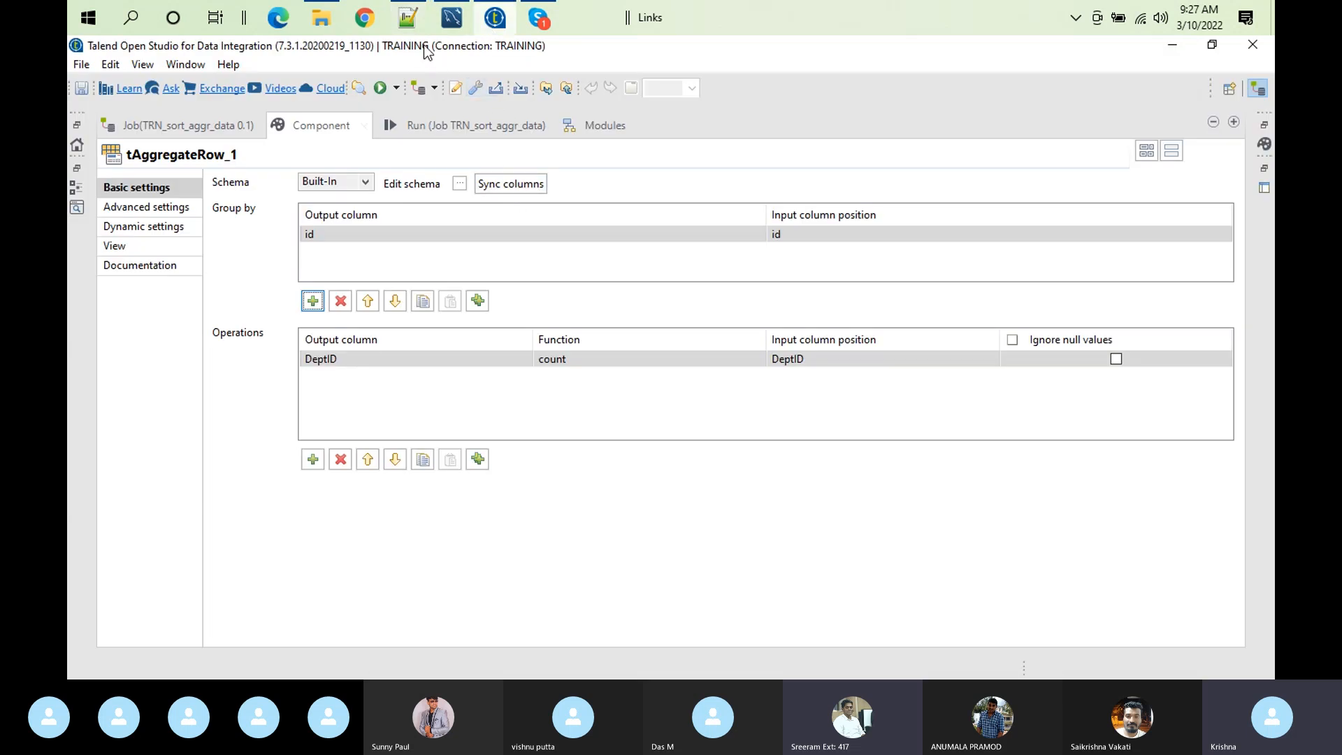
left_click(411, 23)
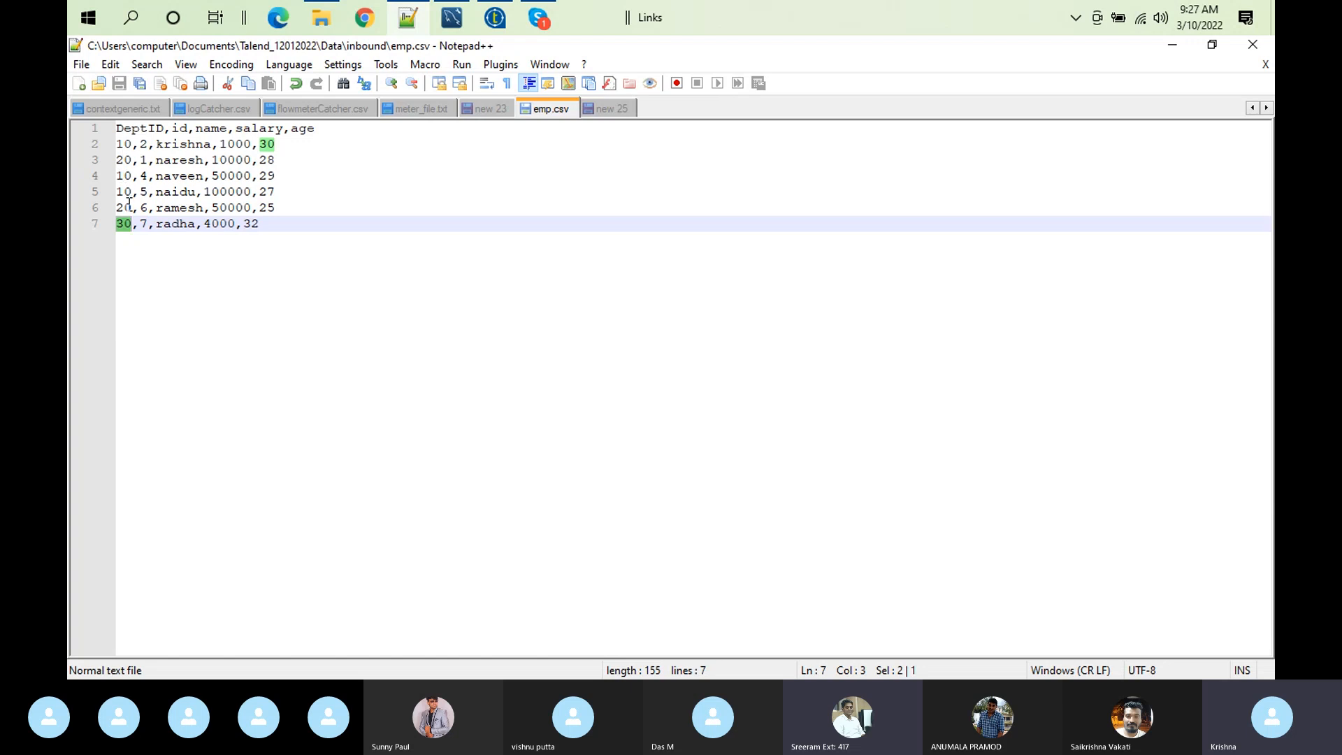
Switch back to Talend and set both the output column and the input column position of the Group by row to DeptID
left_click(495, 16)
left_click(407, 237)
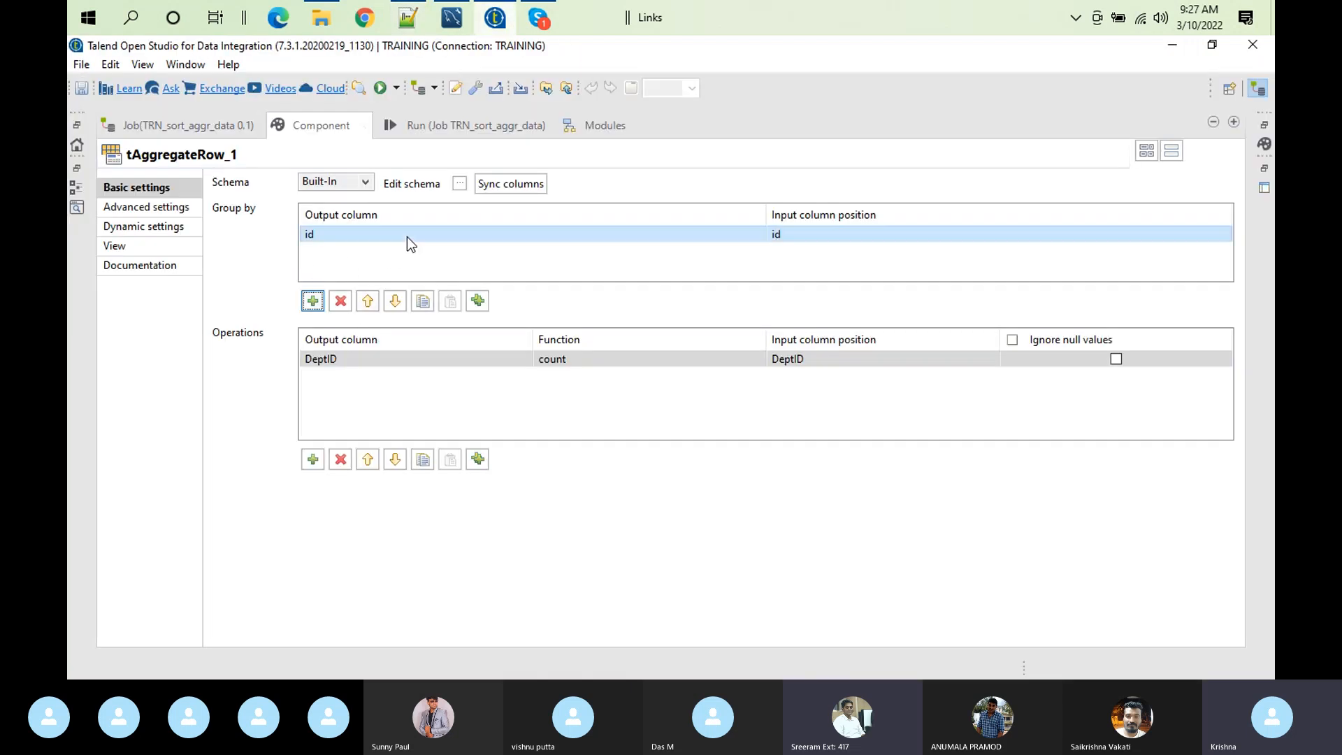
left_click(759, 236)
left_click(759, 235)
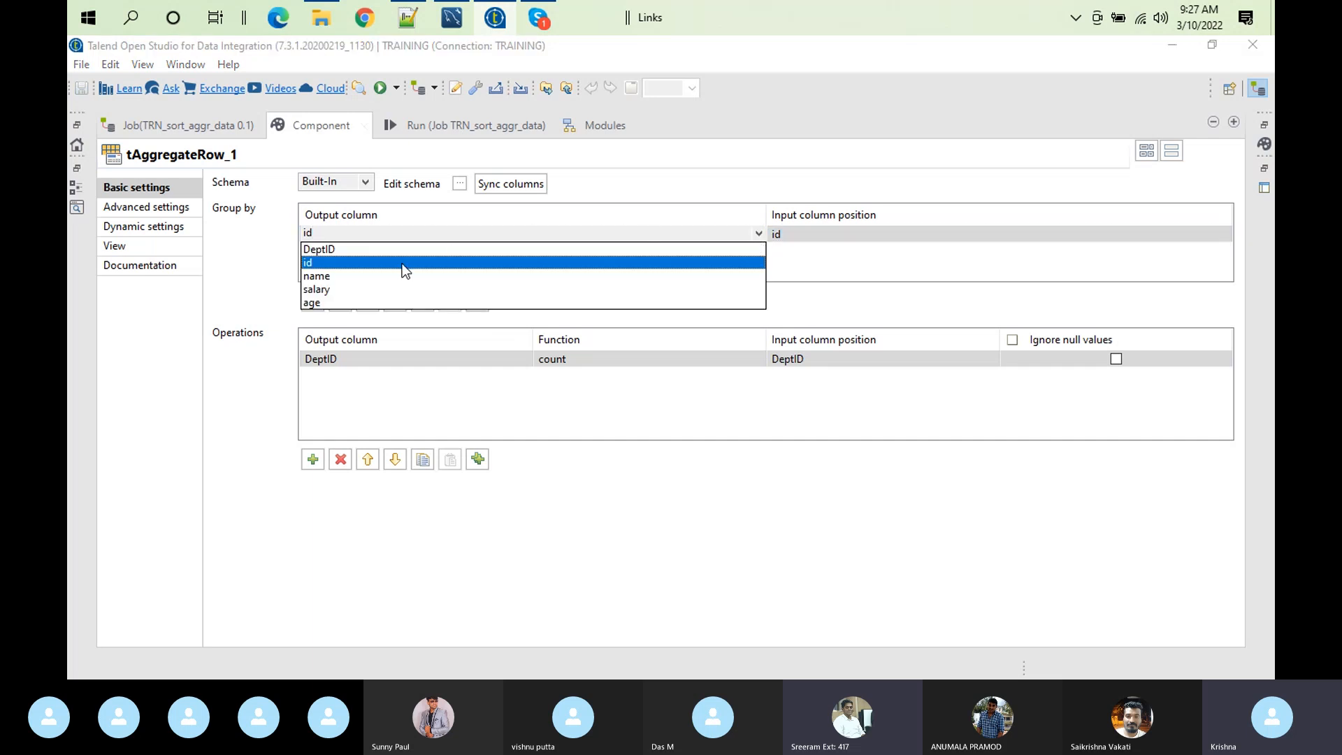
left_click(313, 250)
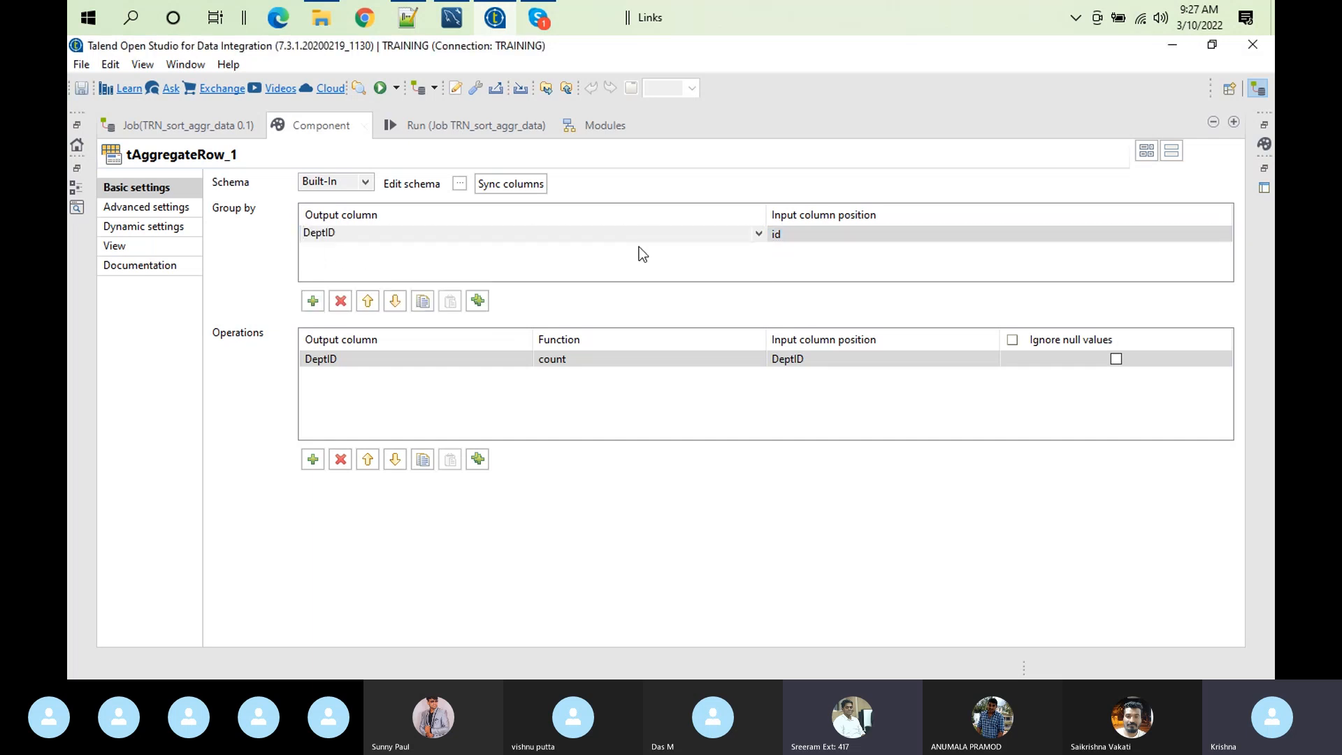
left_click(821, 231)
left_click(827, 233)
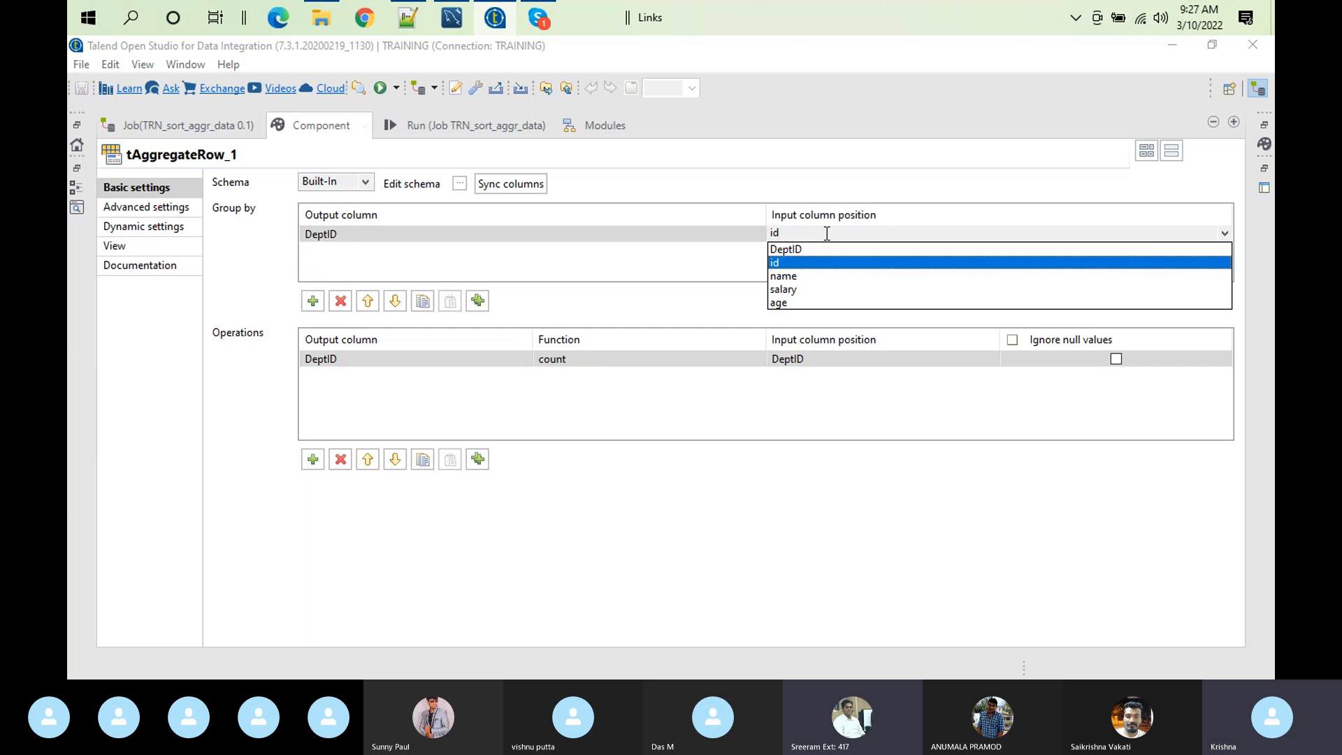
left_click(802, 249)
left_click(647, 379)
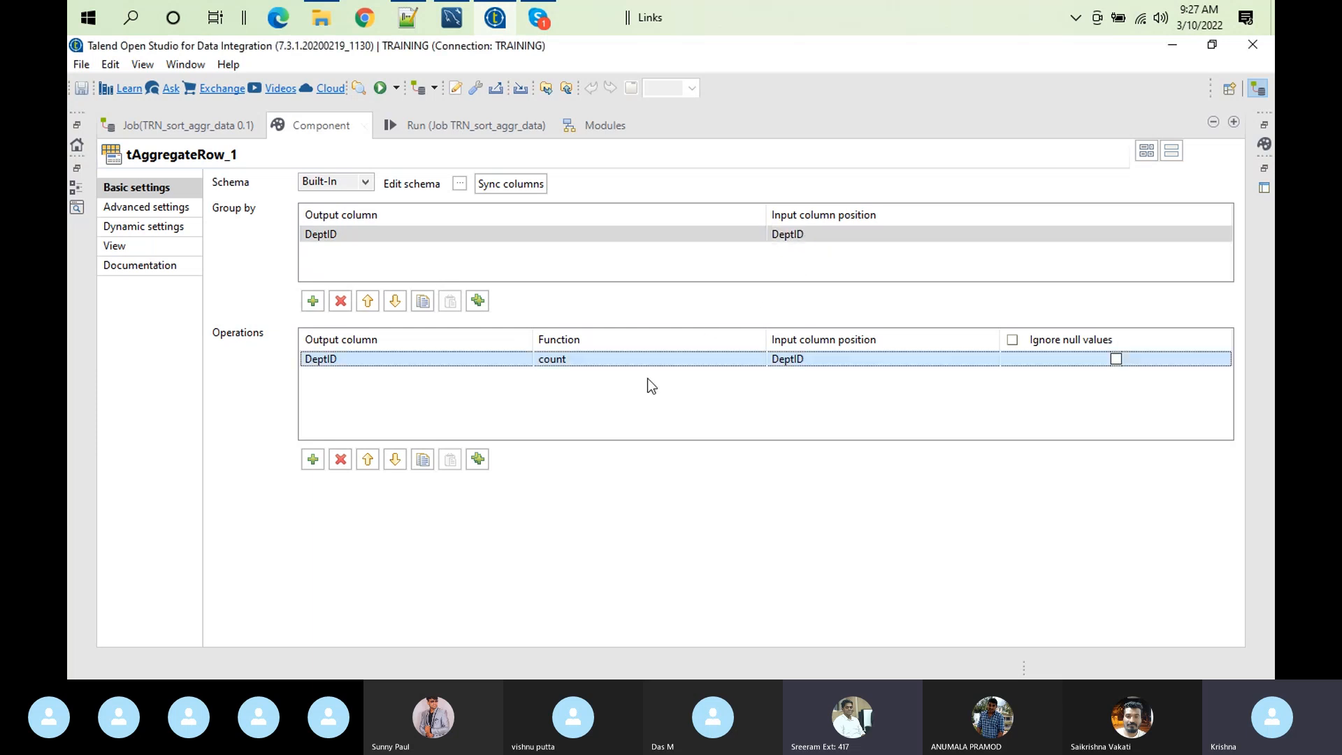
Open the schema of tAggregateRow_1 and remove the id, name, salary and age columns from its output
left_click(459, 183)
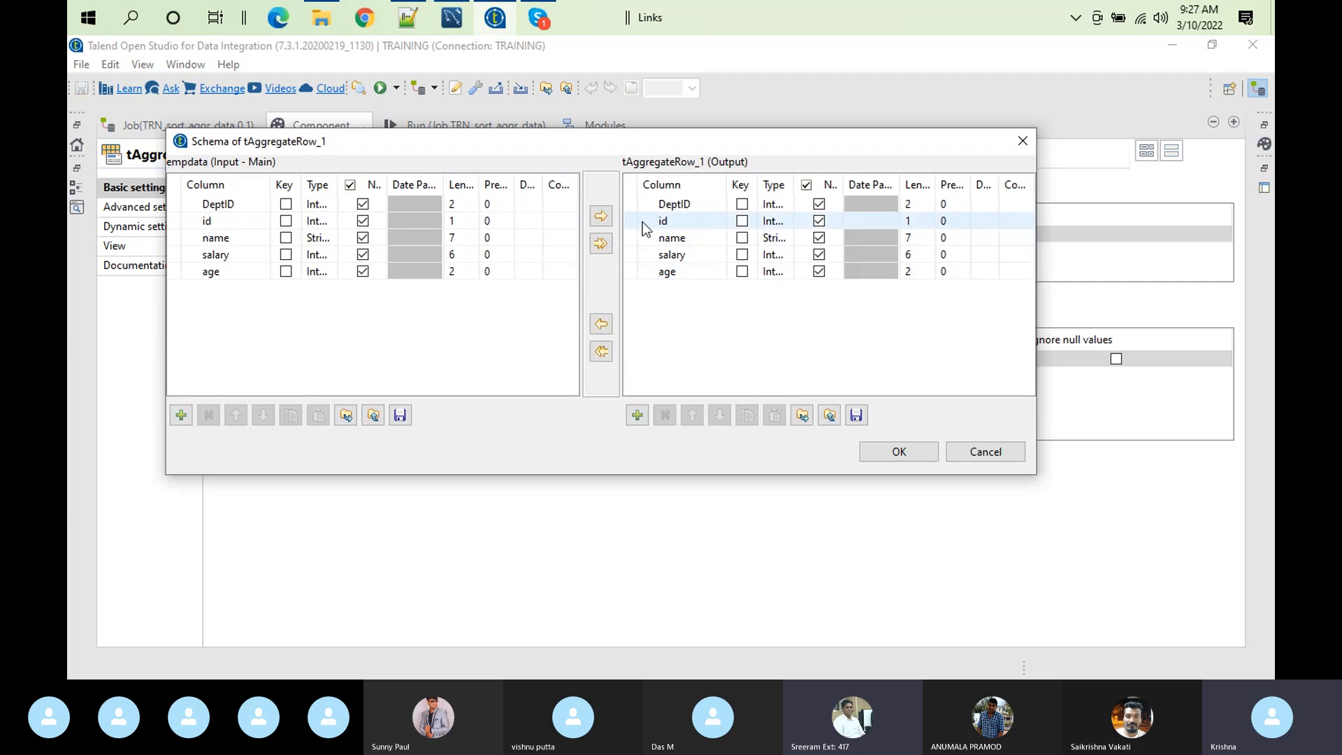
left_click_drag(661, 222, 675, 283)
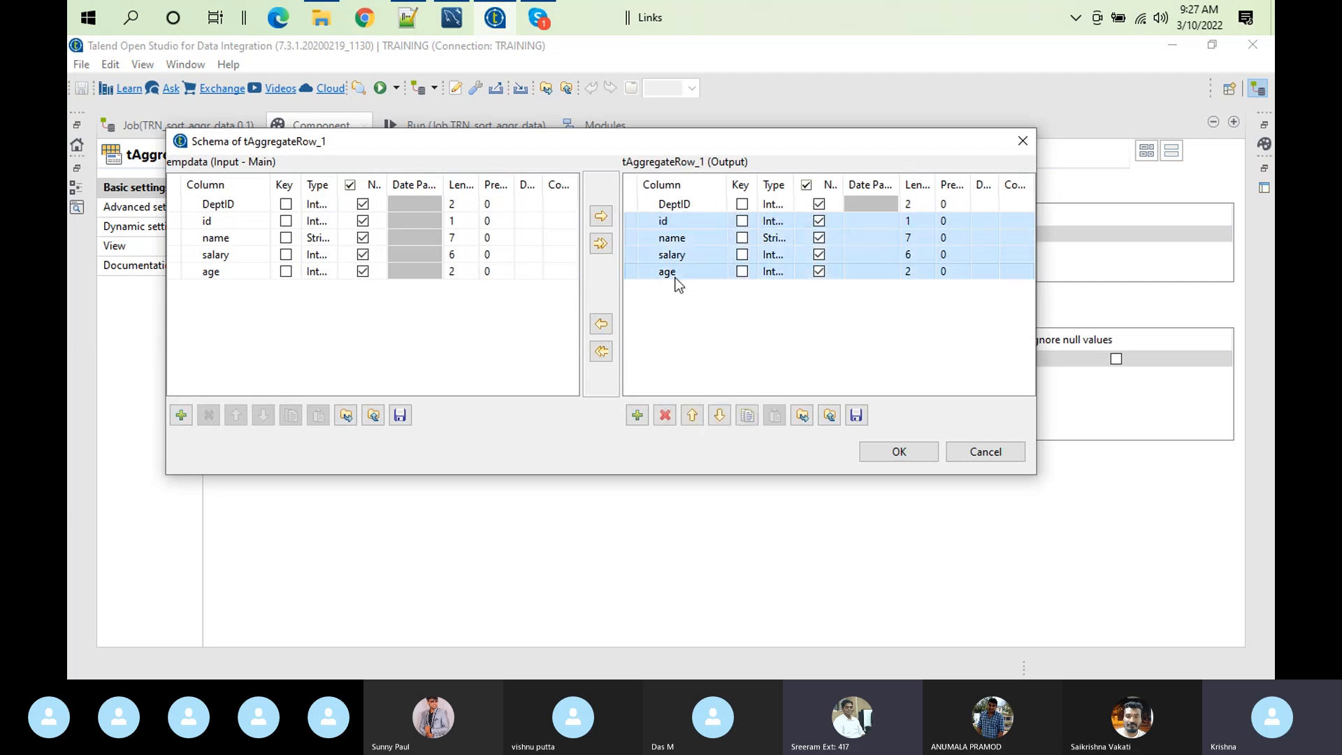
left_click(664, 418)
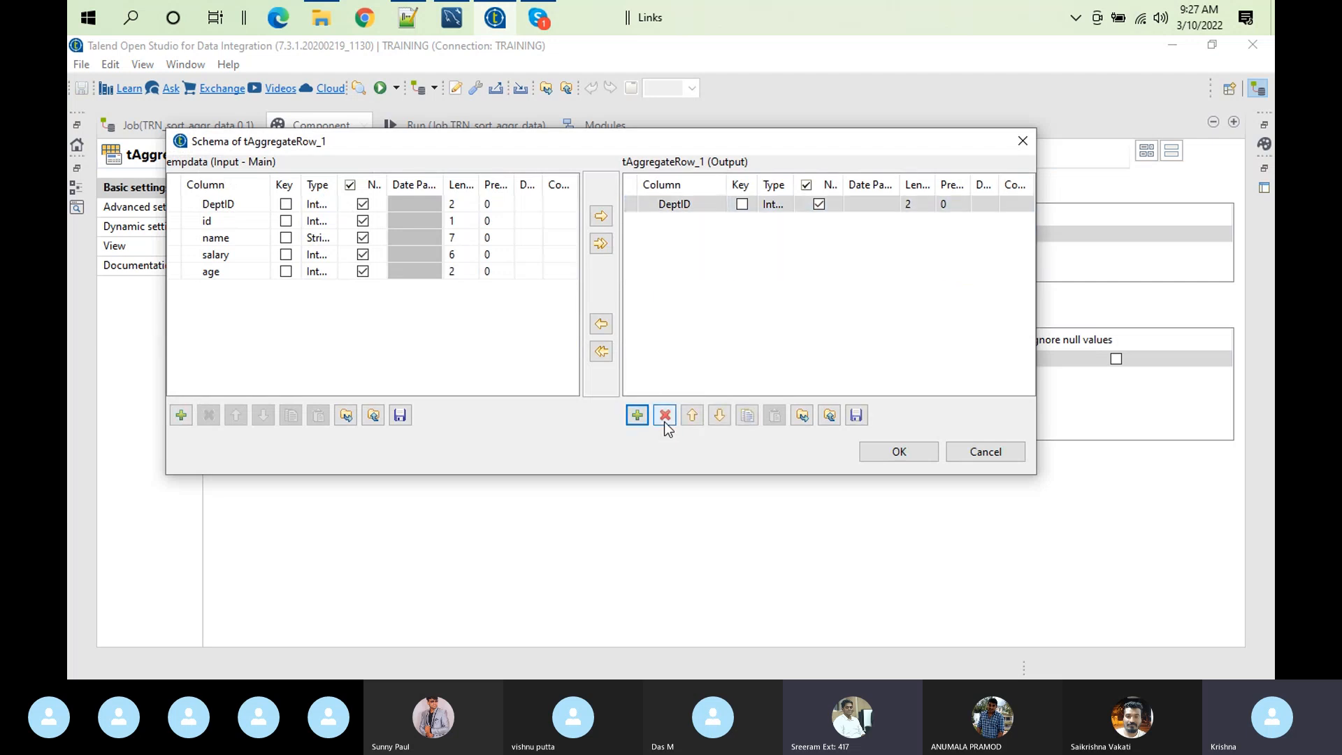
Add an output column named totalSal to the tAggregateRow_1 schema
left_click(638, 415)
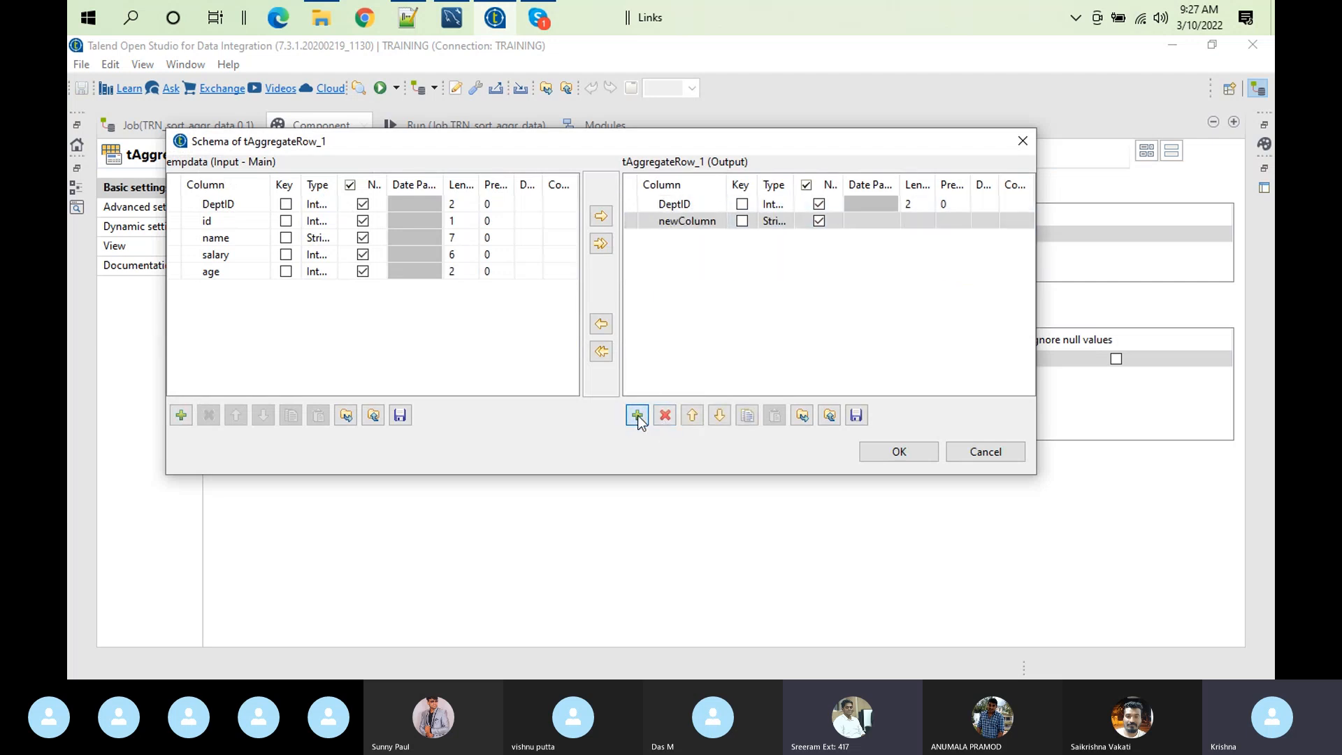
left_click(699, 225)
type("tota")
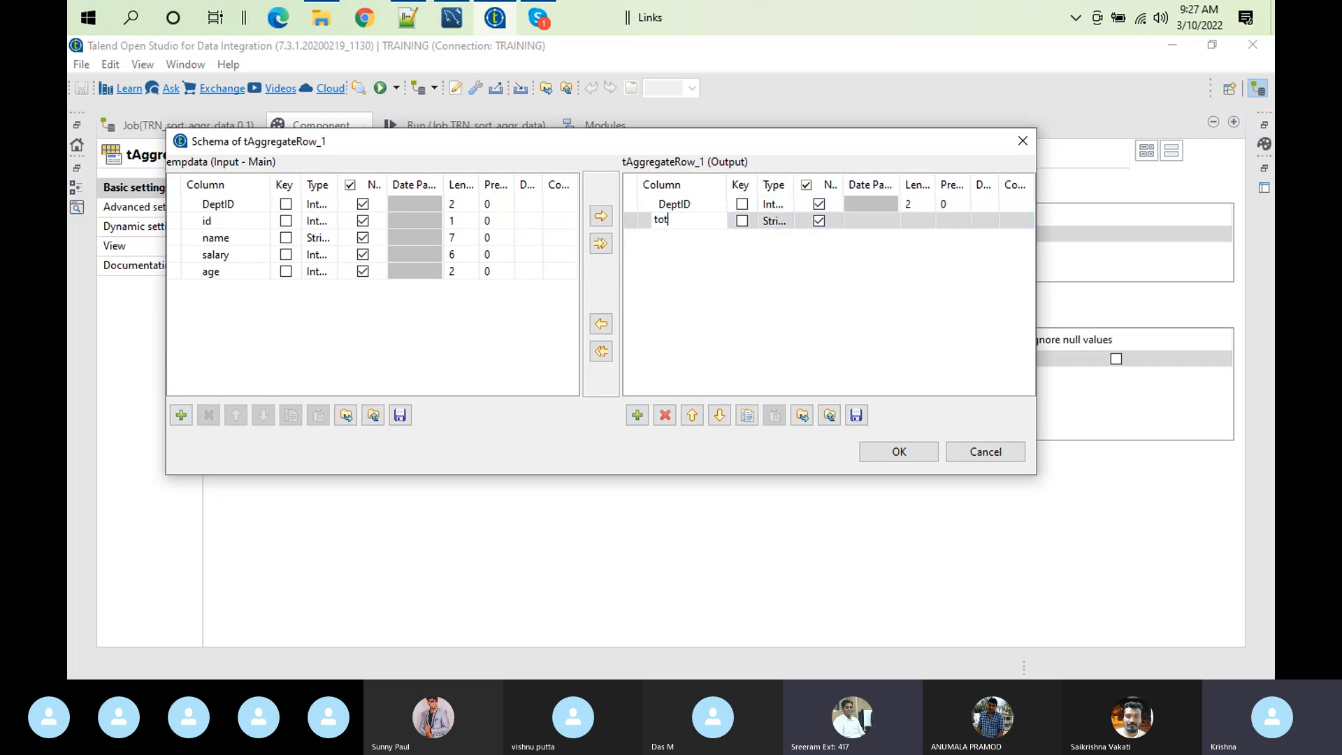
type("lSal")
key("Return")
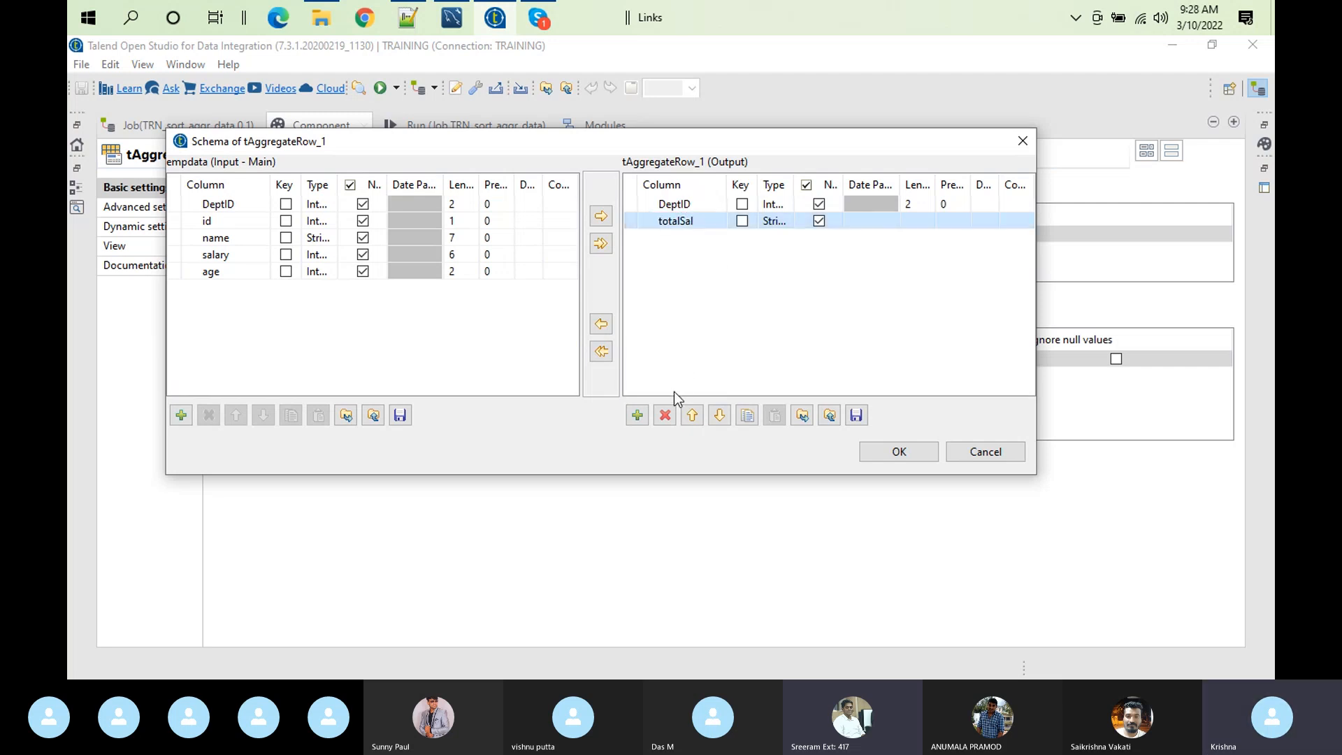
Add another output column named NoOfEmployee below totalSal
left_click(637, 415)
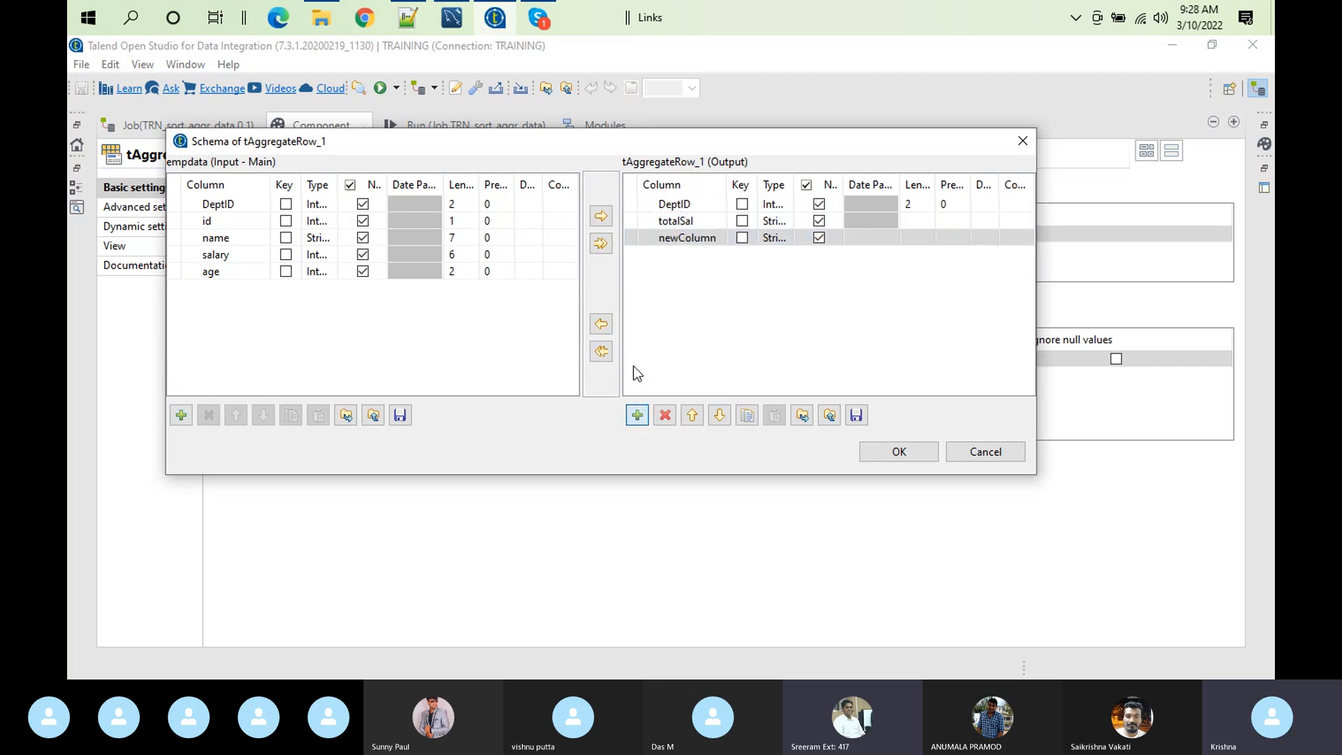
left_click(695, 237)
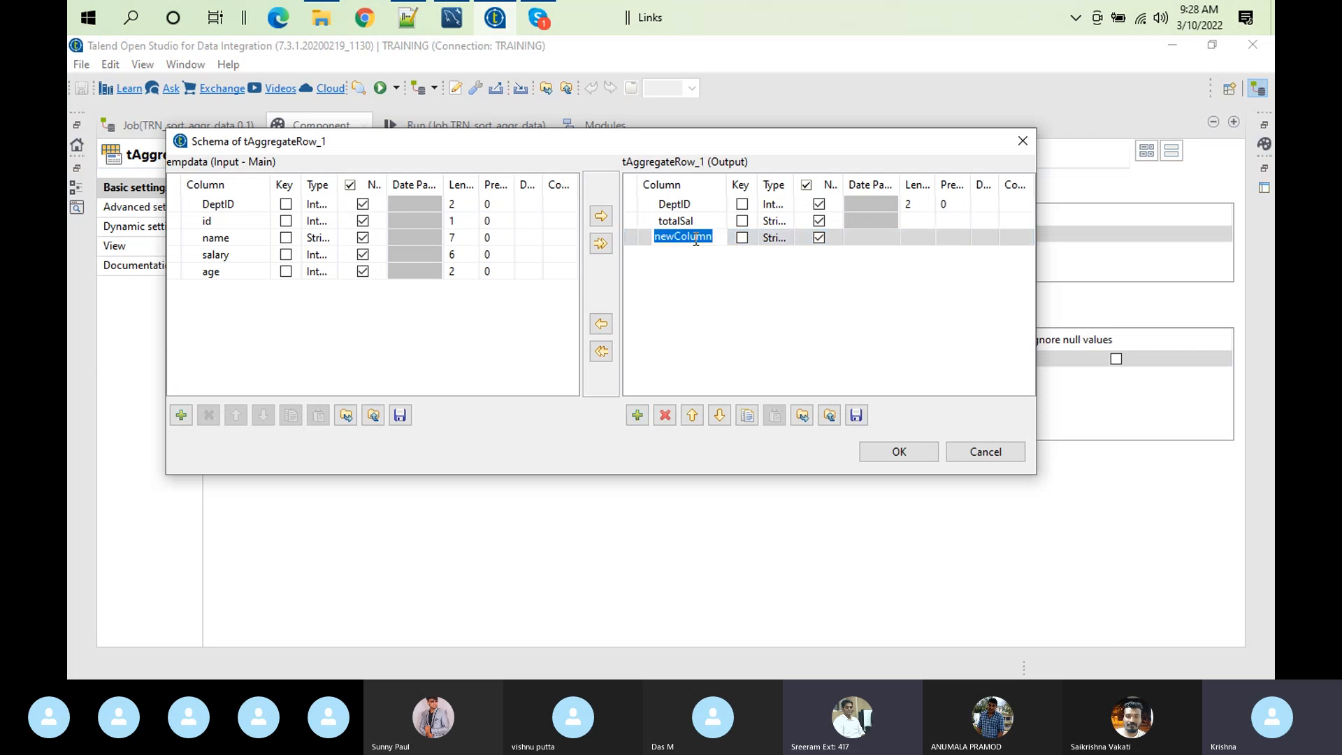
type("No")
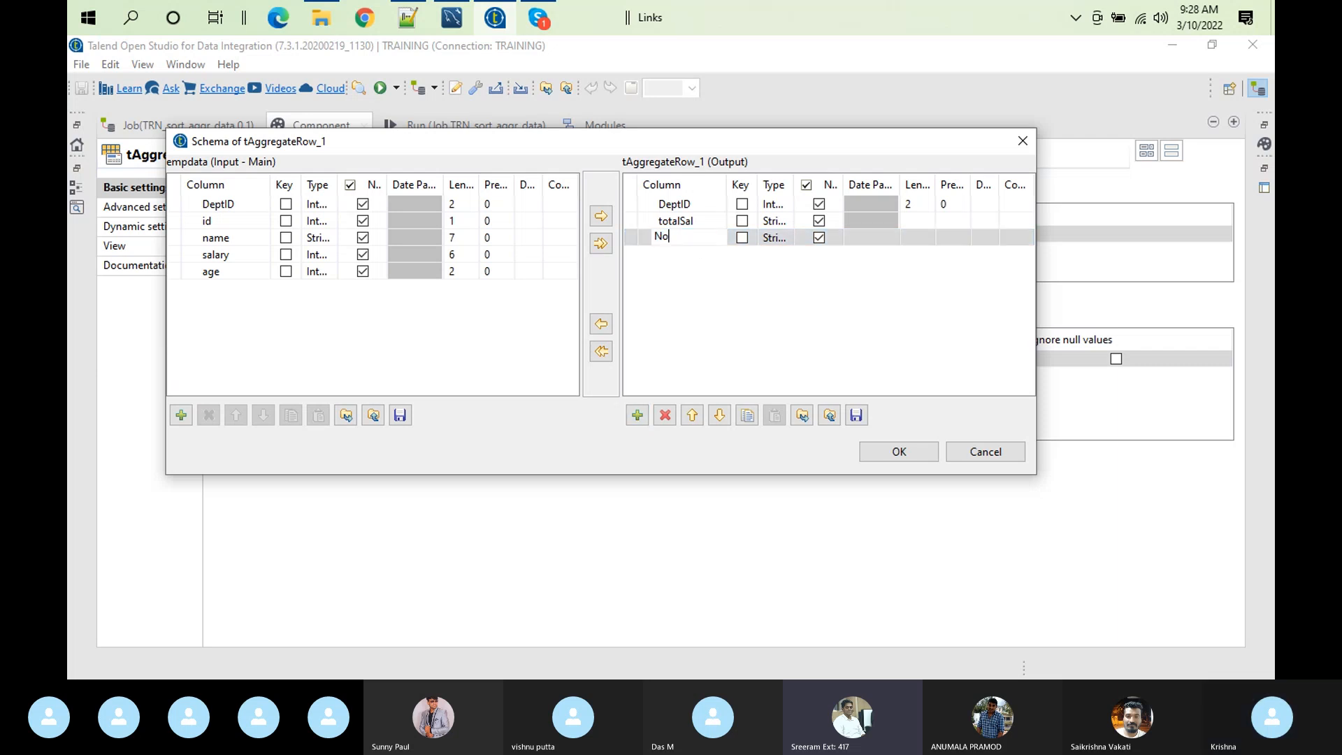
type("OfEmployees")
key("Return")
left_click(767, 379)
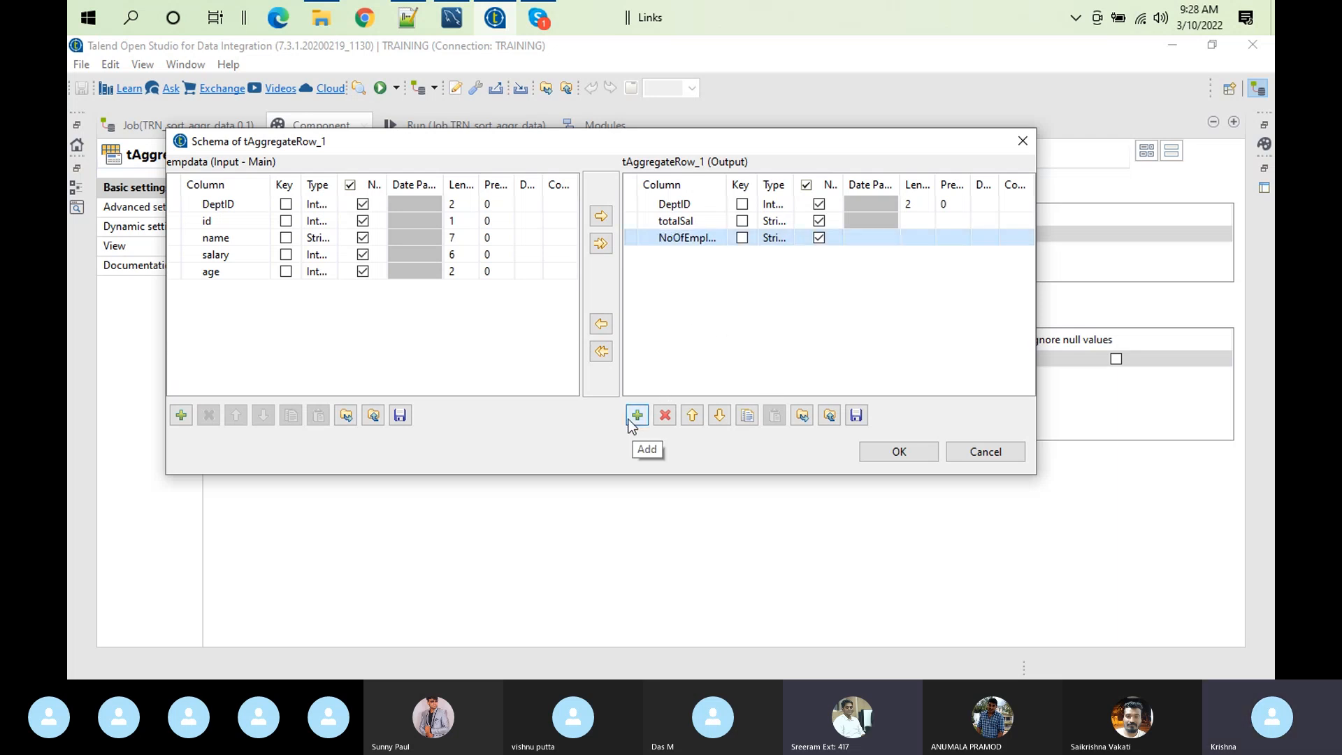
Set the type of the totalSal and NoOfEmployee output columns to int | Integer
left_click(781, 214, "ctrl")
left_click(779, 208)
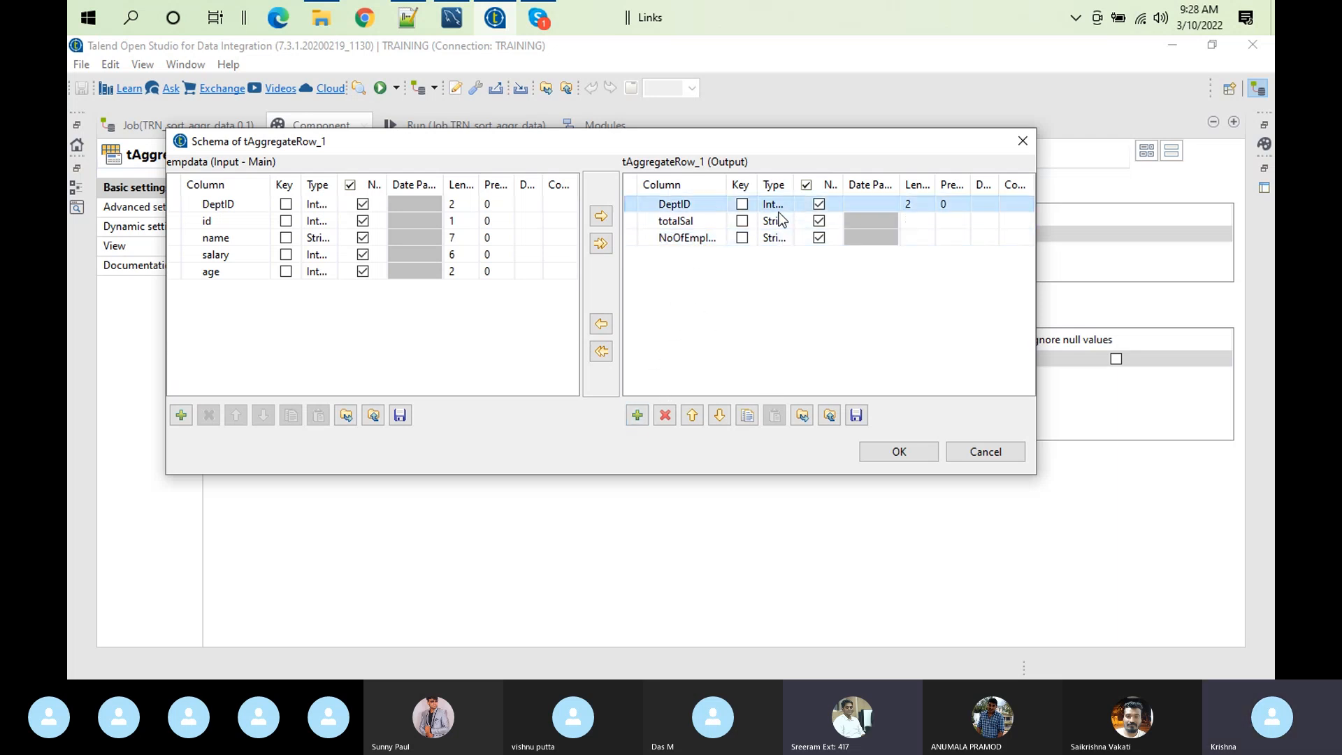
left_click(783, 216)
left_click(783, 220)
left_click(785, 223)
left_click(786, 221)
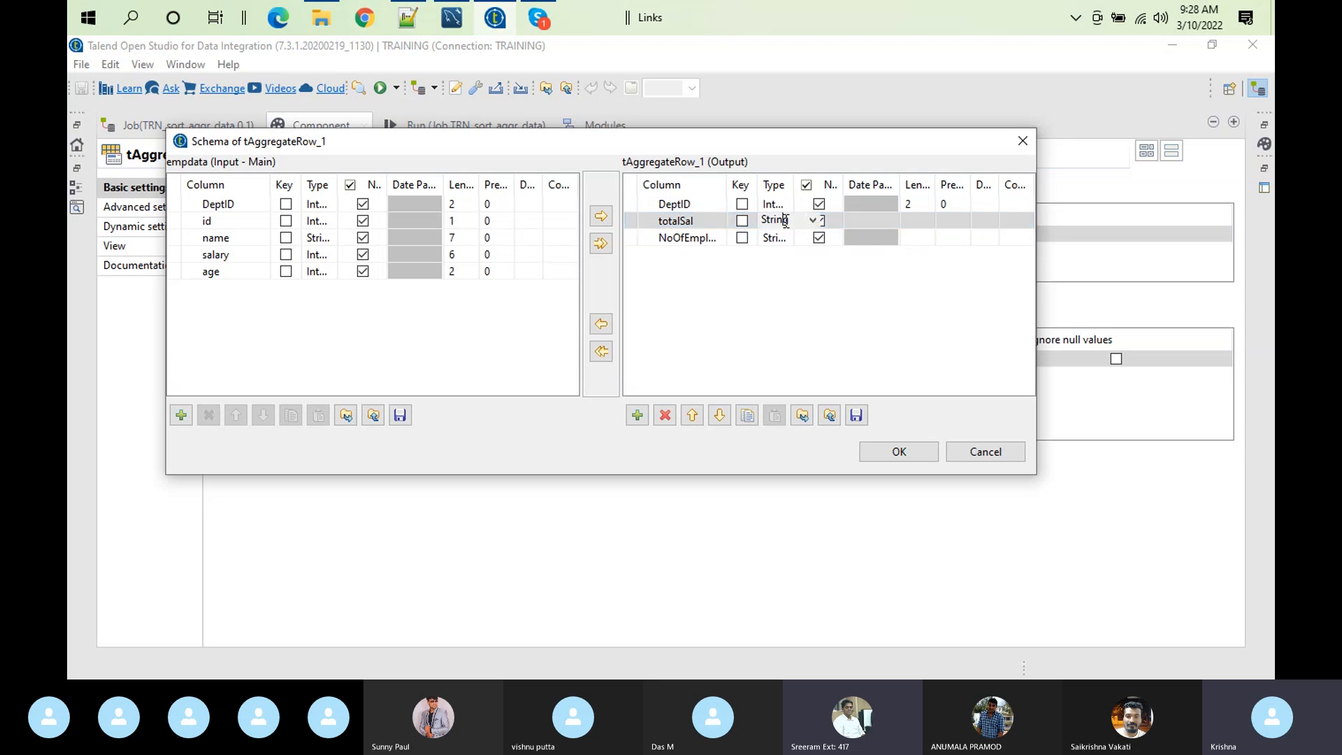
left_click(786, 220)
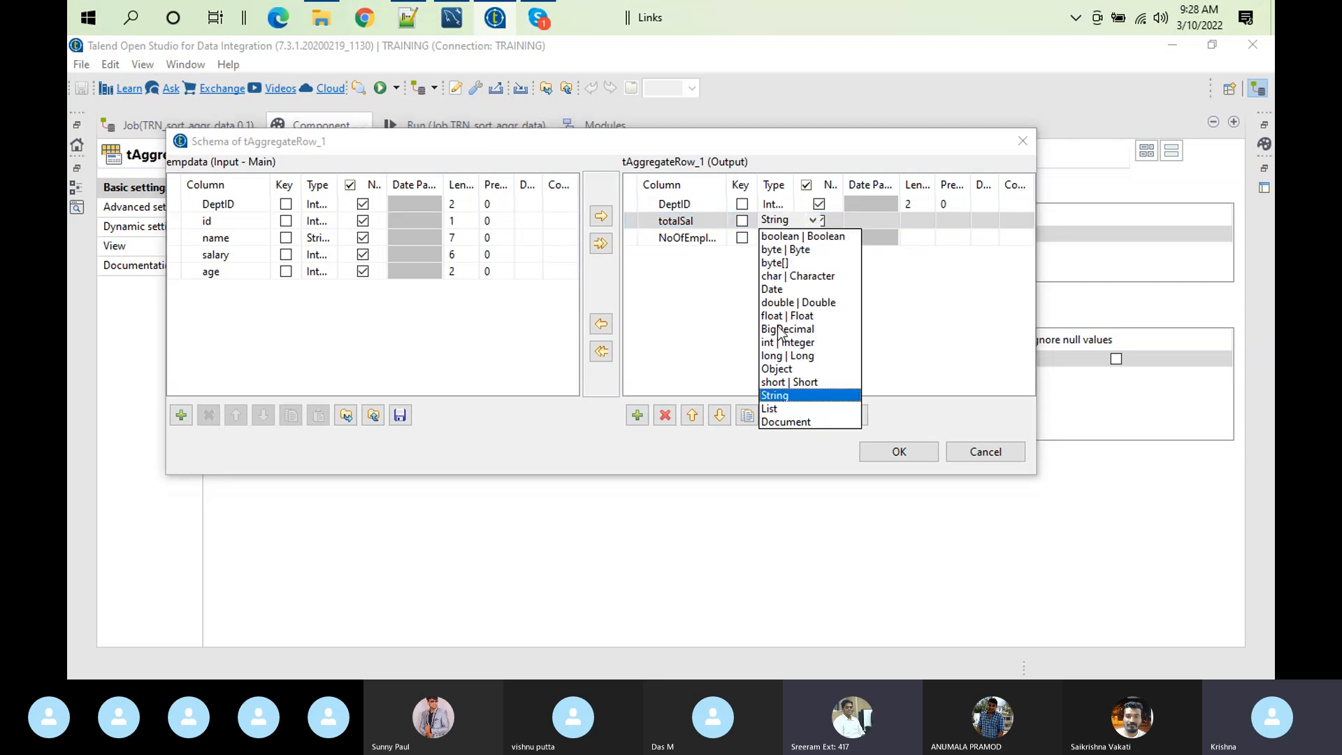
left_click(804, 343)
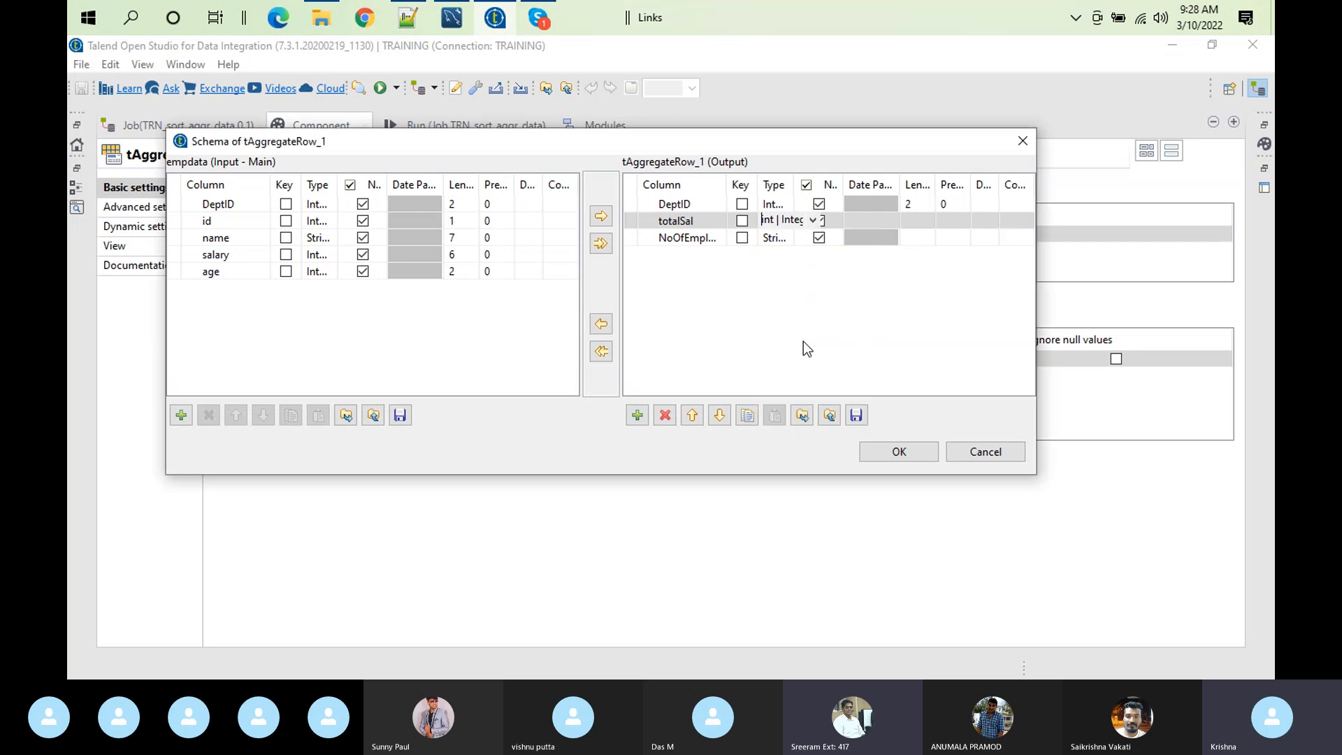
left_click(783, 238)
left_click(782, 237)
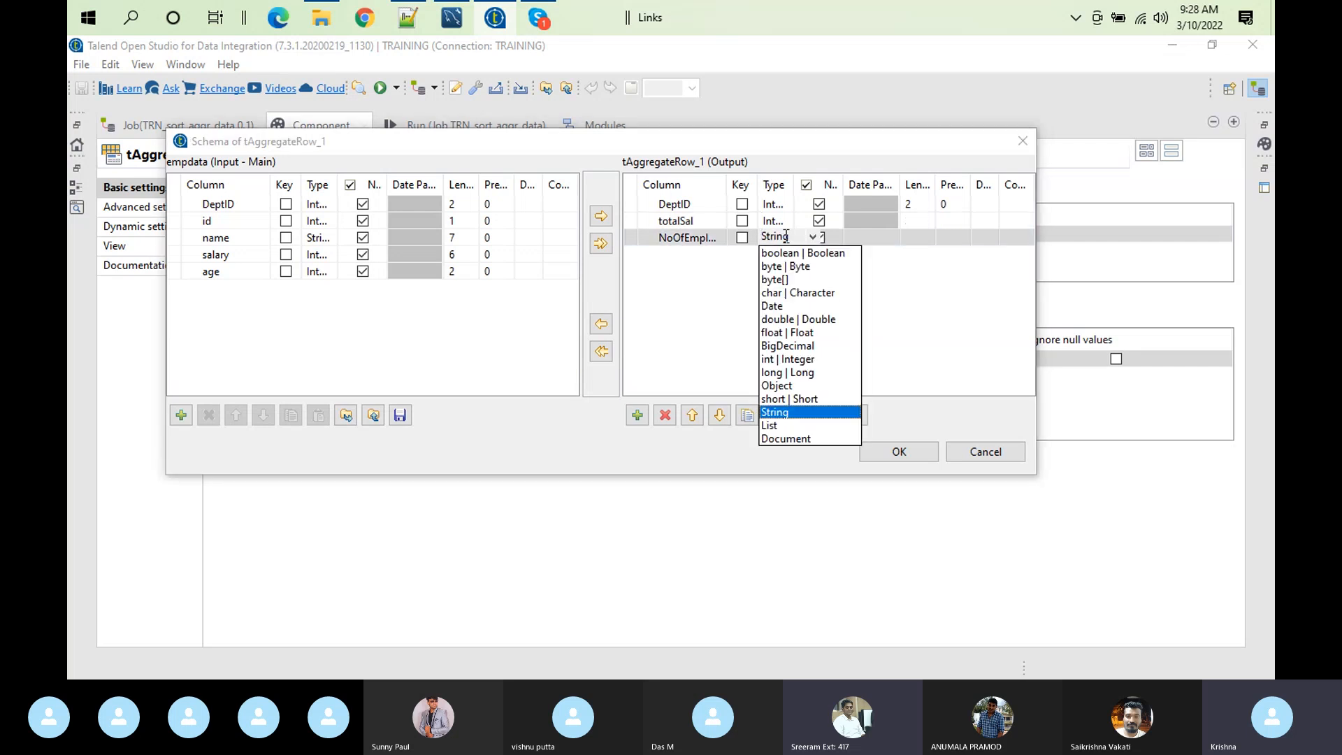
left_click(795, 358)
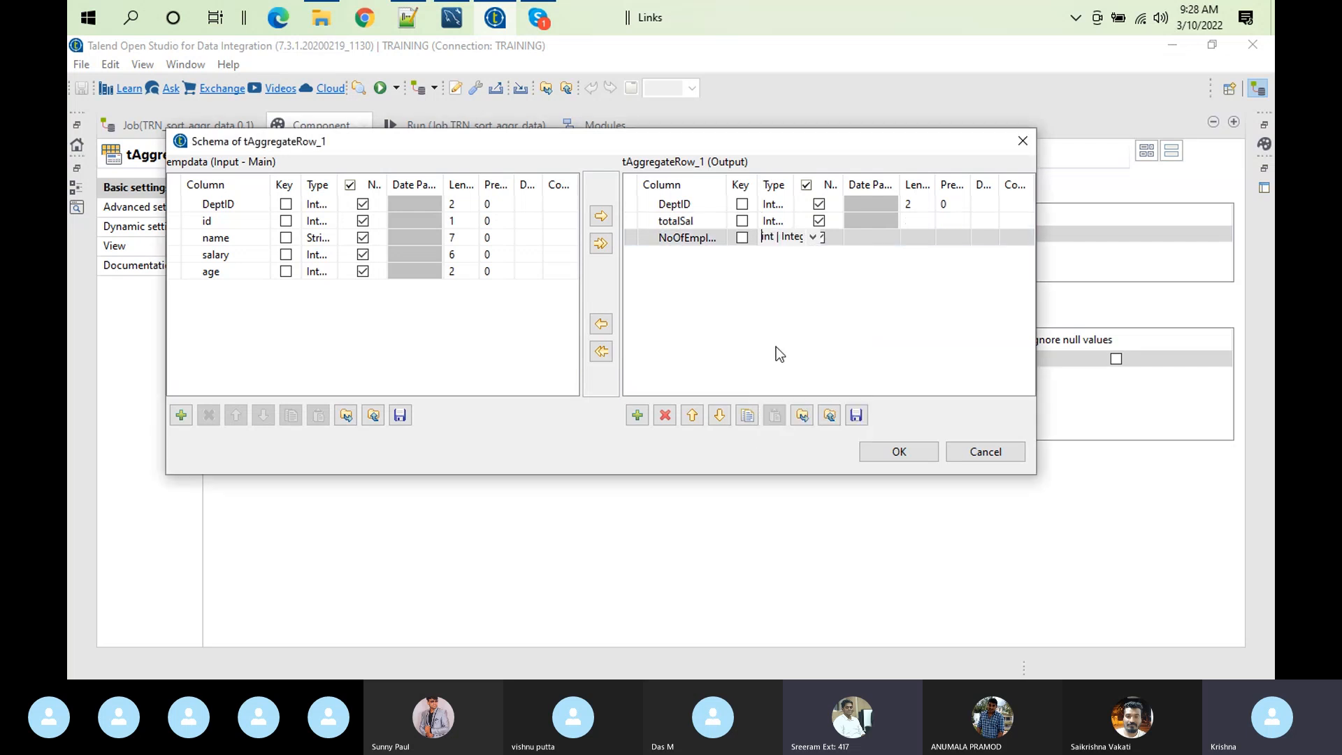
Compare the totalSal and NoOfEmployee output columns with the DeptID groups in emp.csv in Notepad++, then return to the Talend schema
left_click(674, 221)
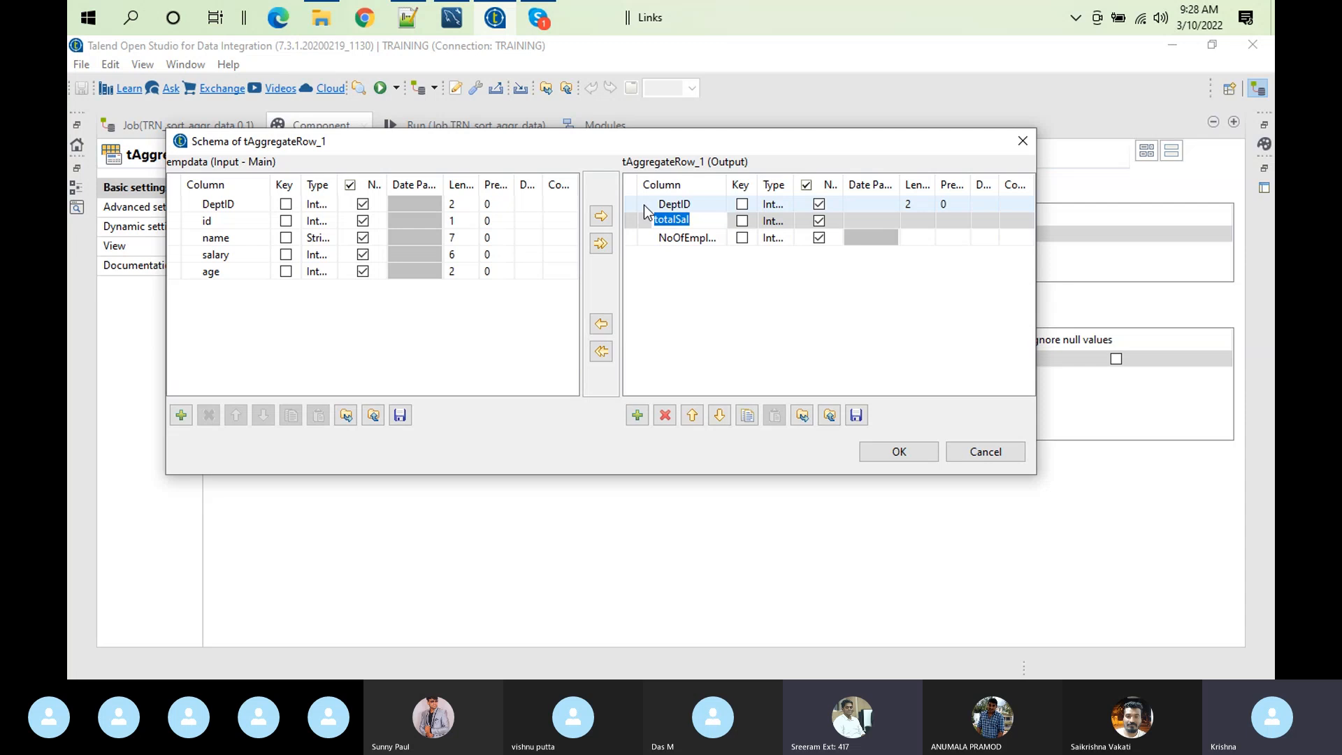
left_click(408, 18)
double_click(130, 145)
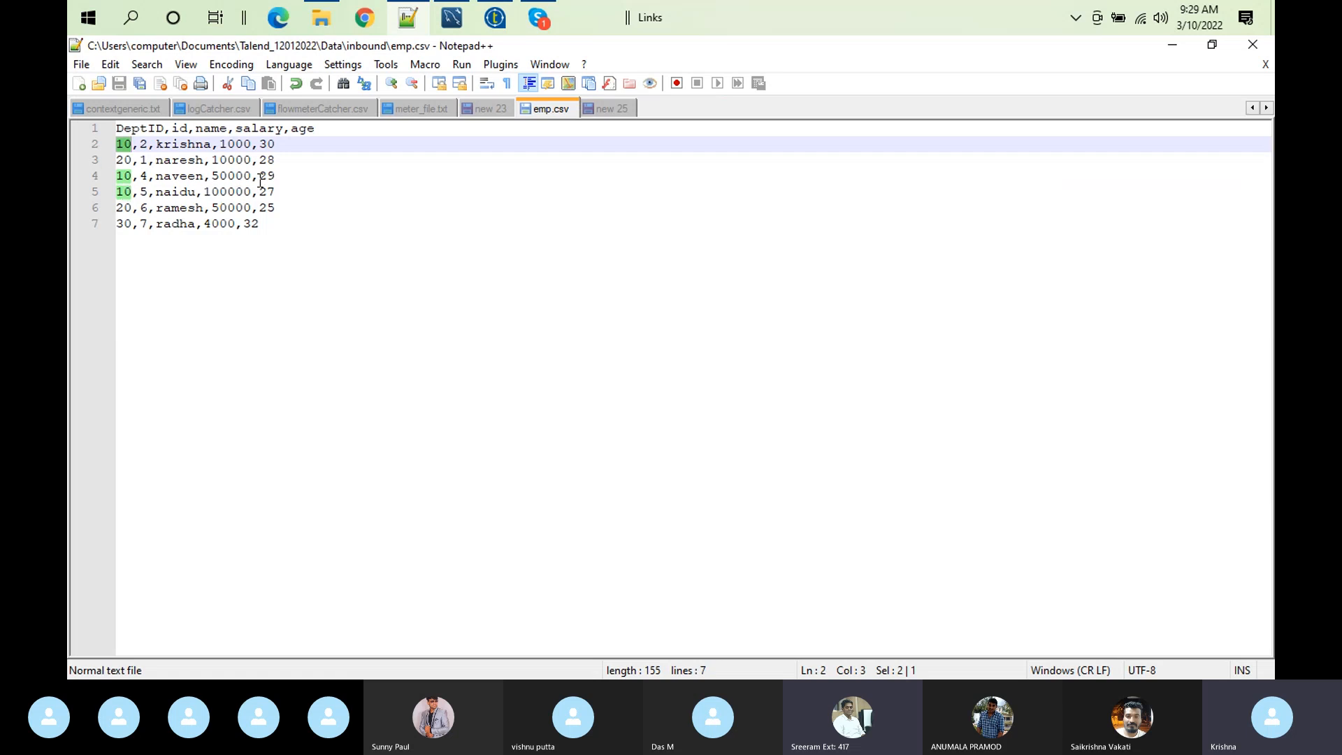
left_click(500, 21)
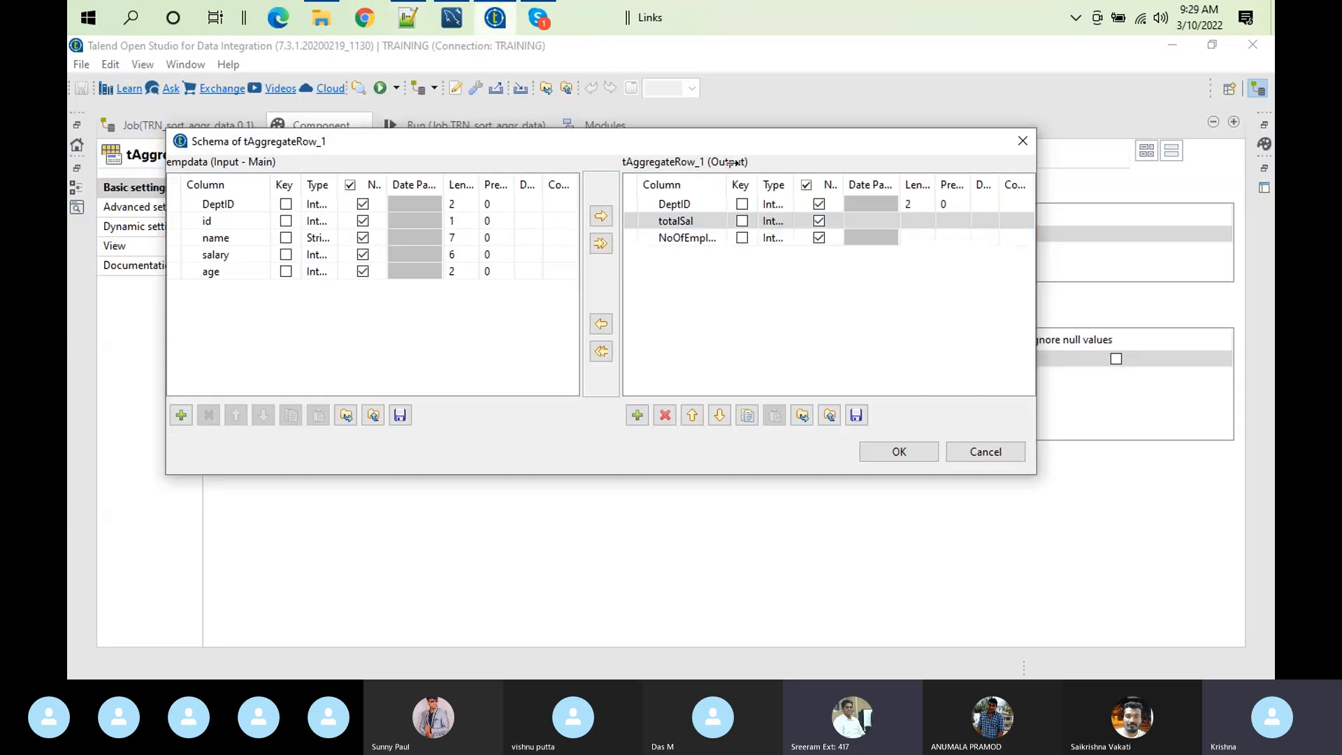
left_click(680, 225)
left_click(686, 237)
left_click(686, 238)
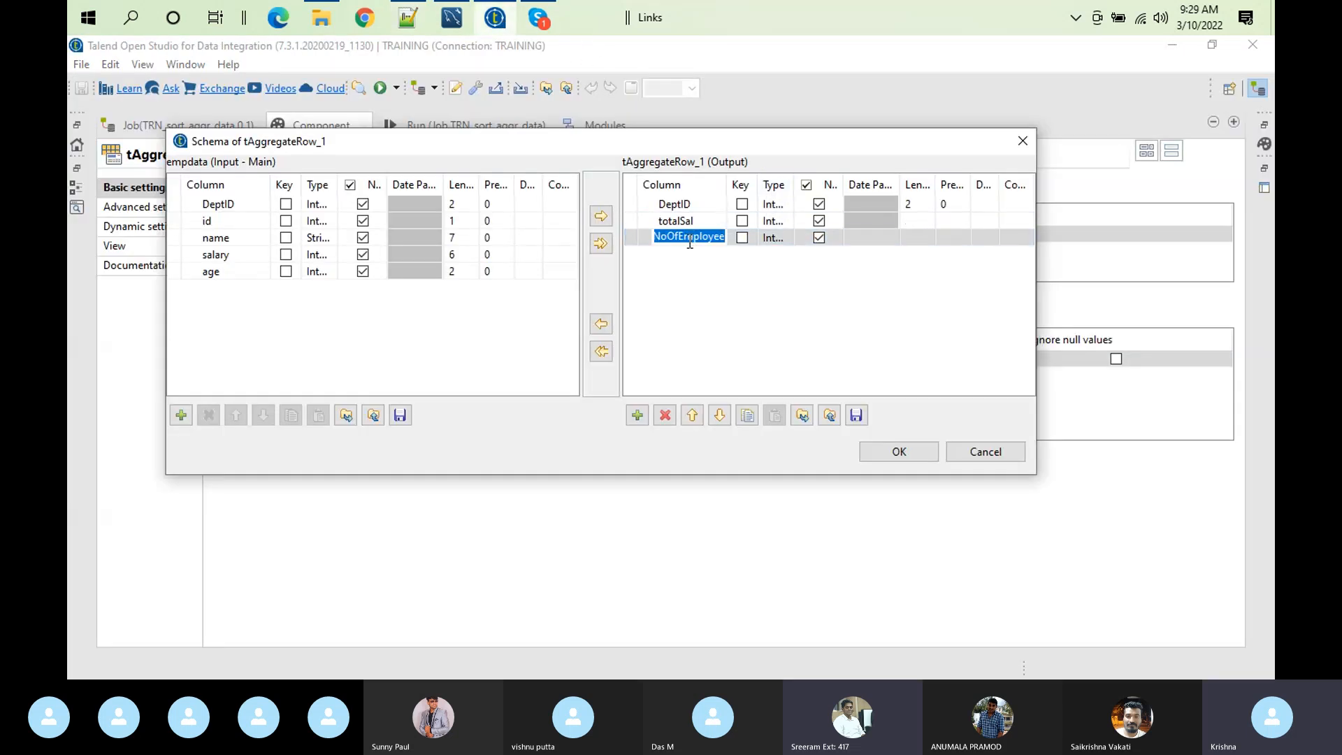
left_click(414, 25)
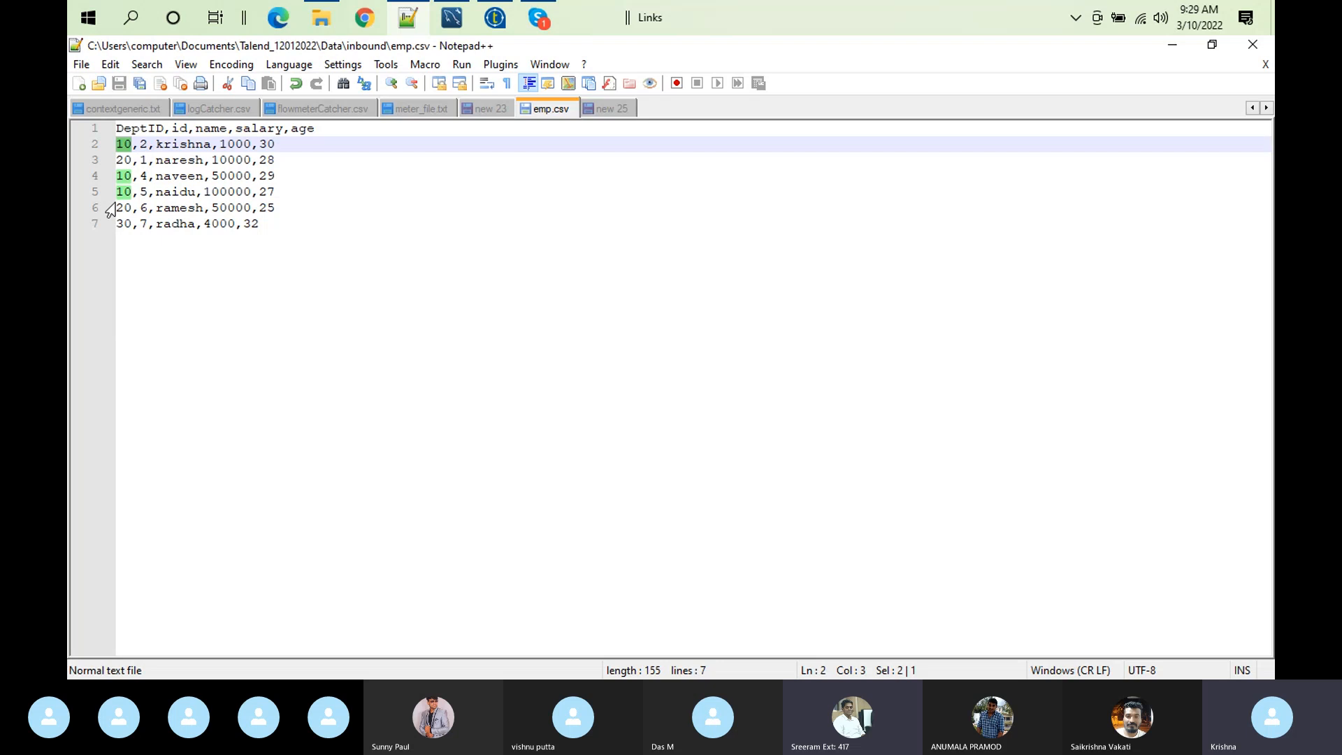
left_click(495, 17)
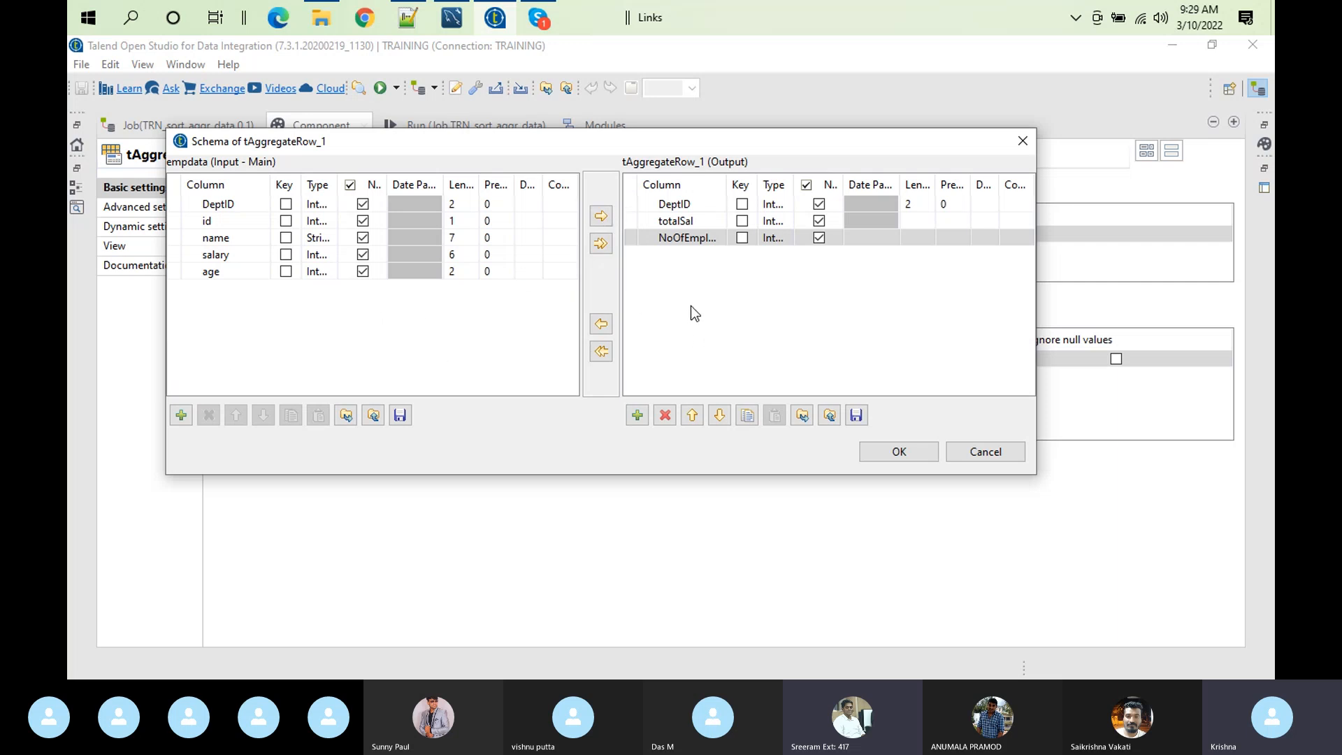
Accept the tAggregateRow_1 schema and set the function of the DeptID operation to first
left_click(886, 453)
left_click(338, 359)
left_click(338, 359)
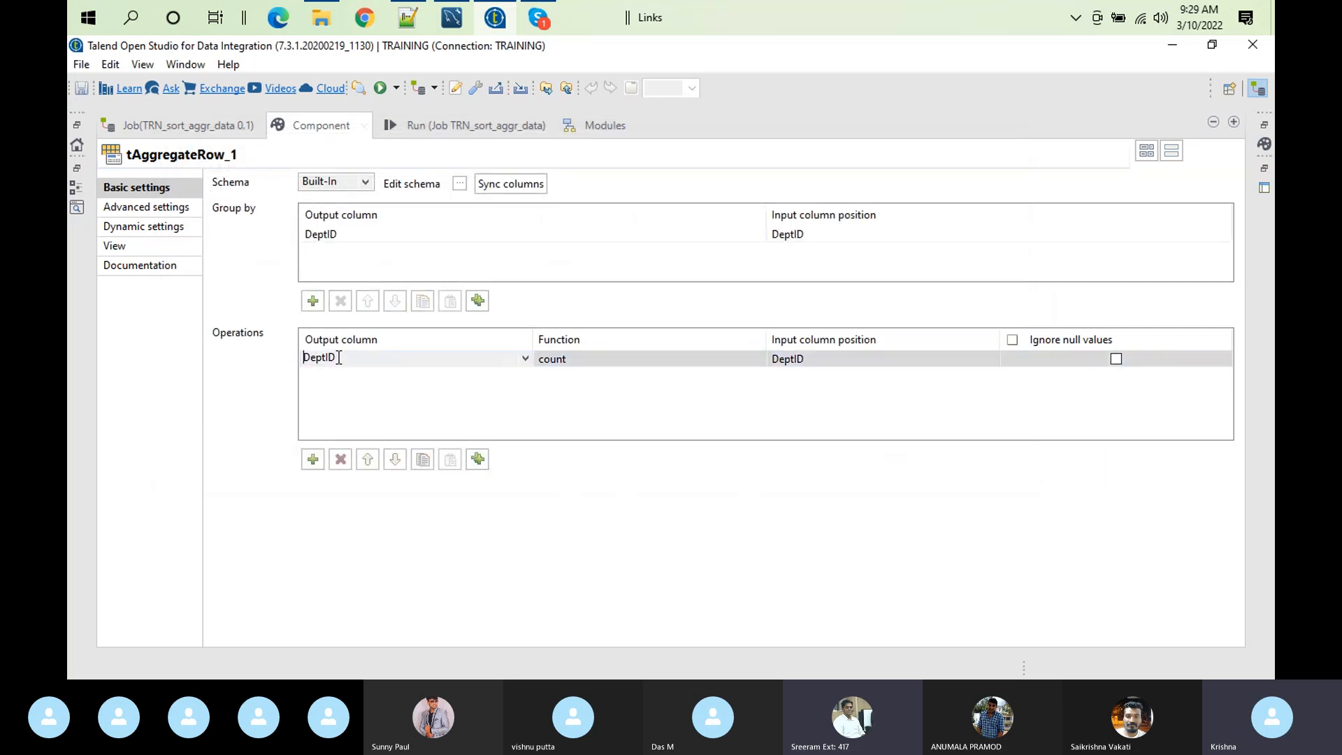
left_click(655, 359)
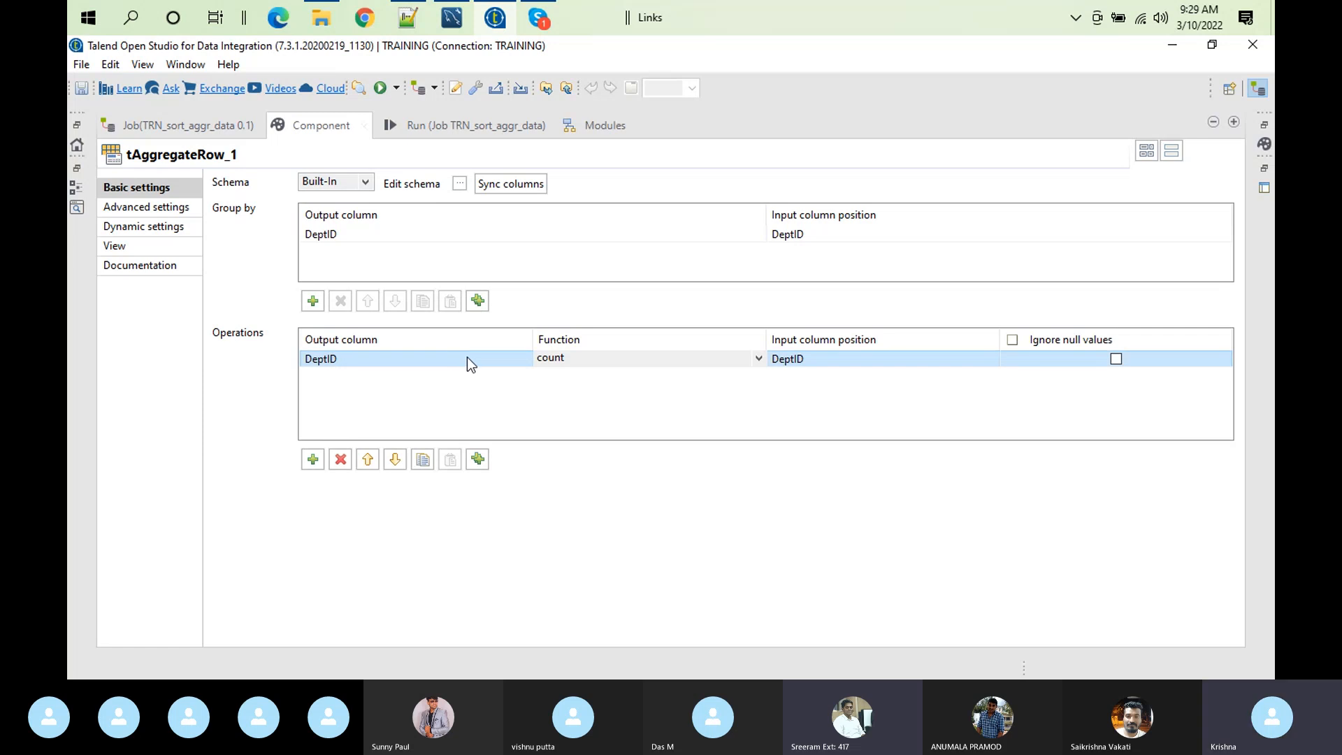
left_click(467, 357)
left_click(526, 358)
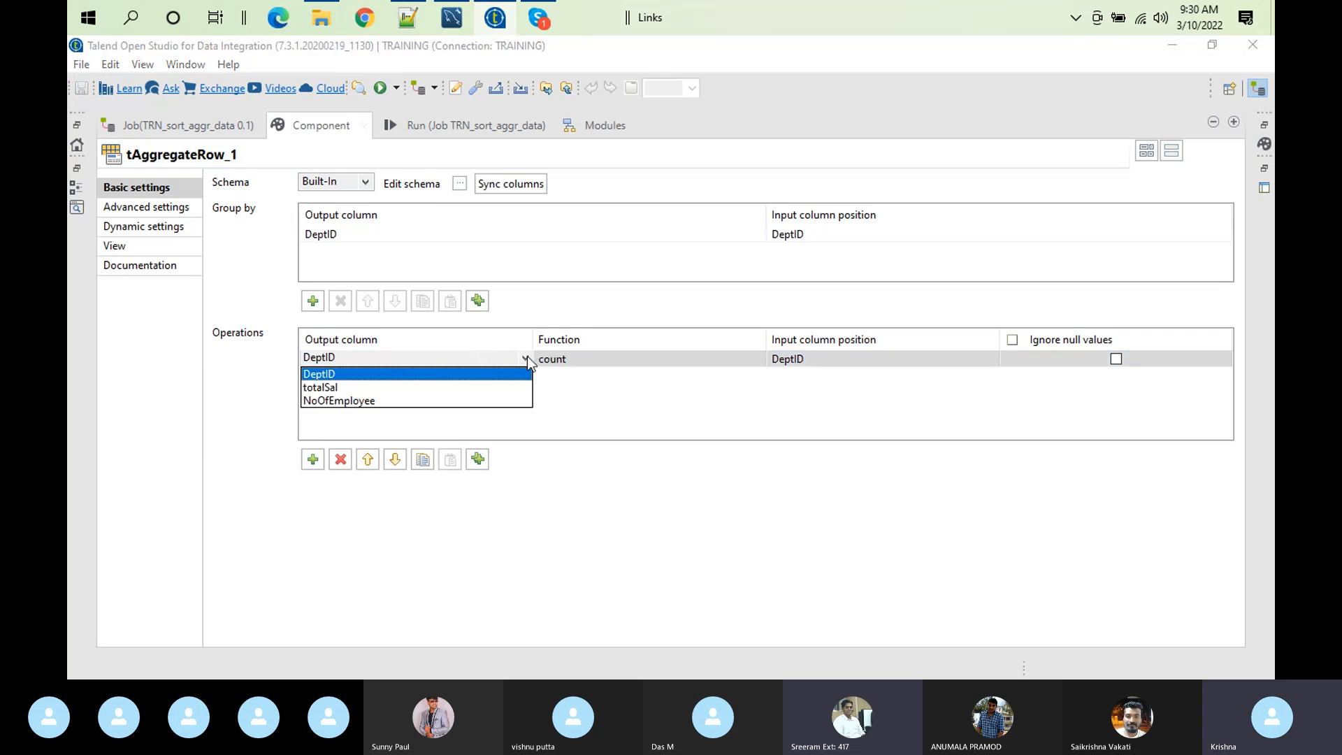
left_click(589, 360)
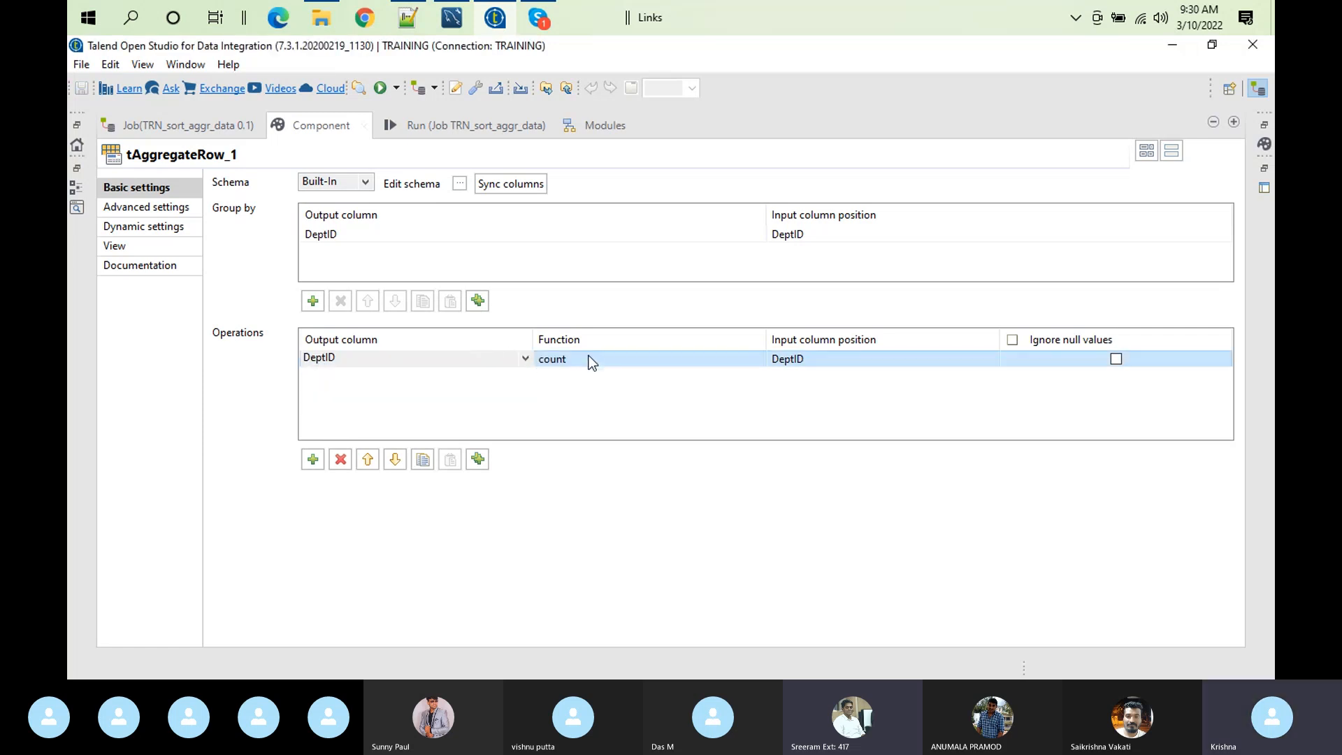
left_click(601, 362)
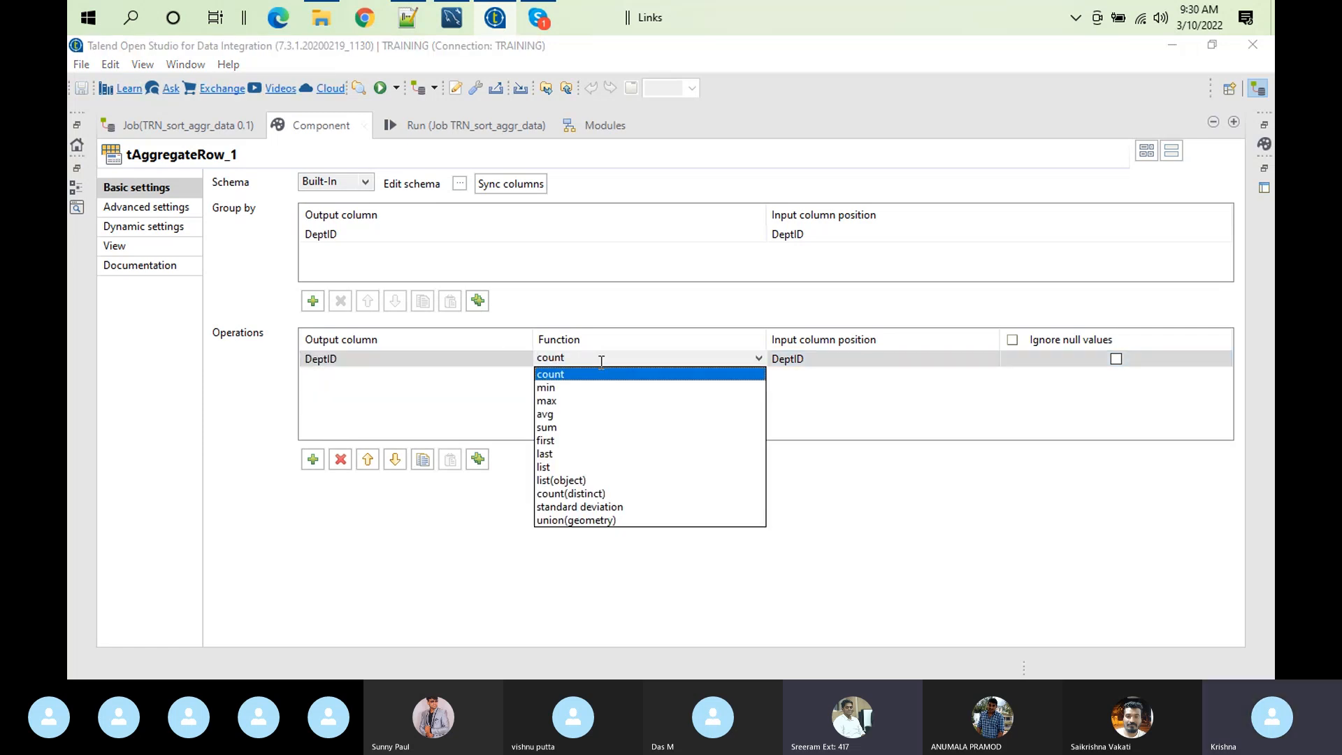
left_click(549, 440)
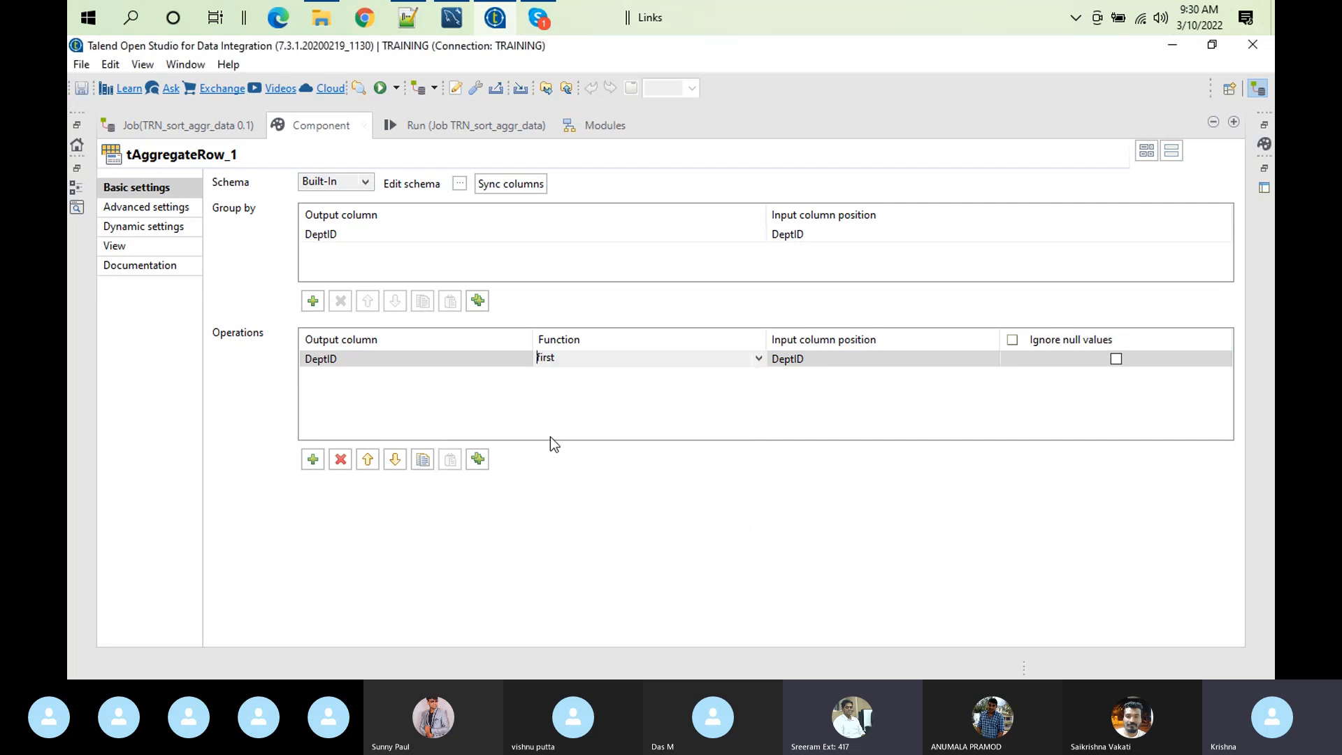
Add a totalSal operation that uses the sum function on the salary input column
left_click(312, 461)
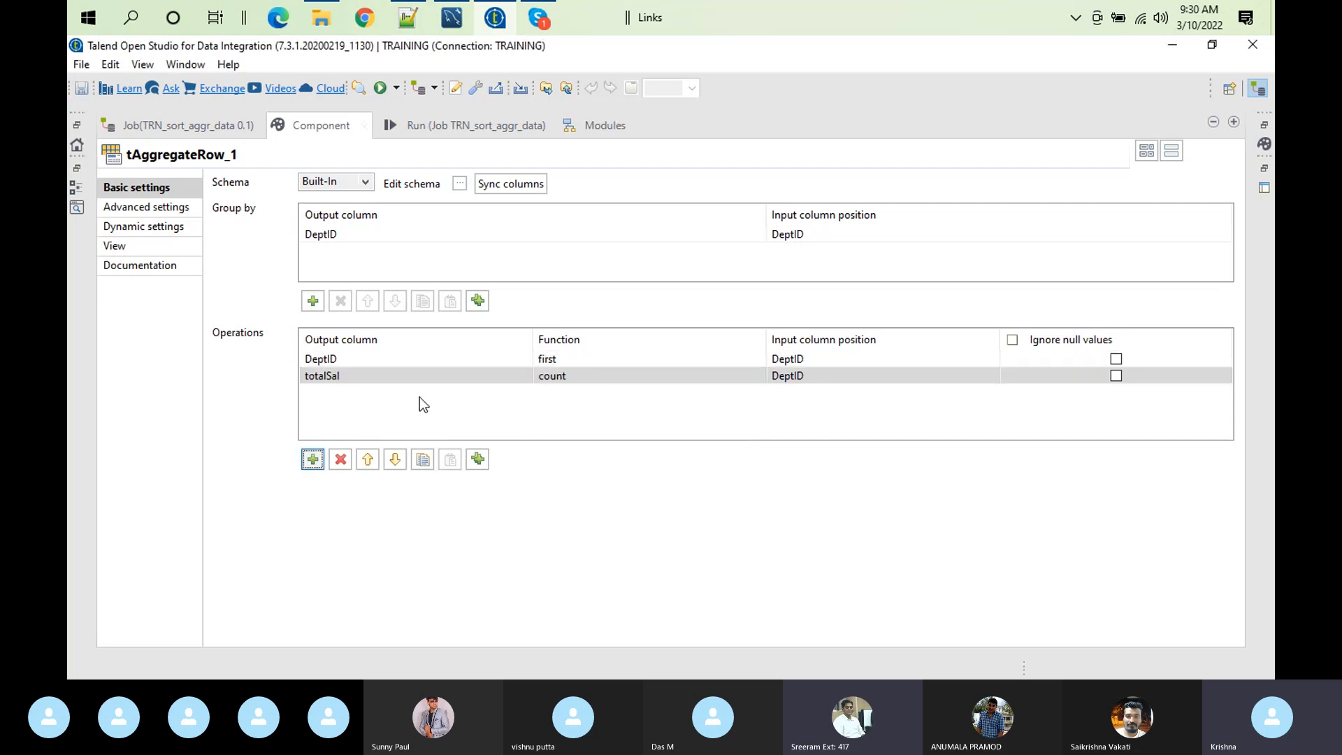
left_click(578, 375)
left_click(576, 375)
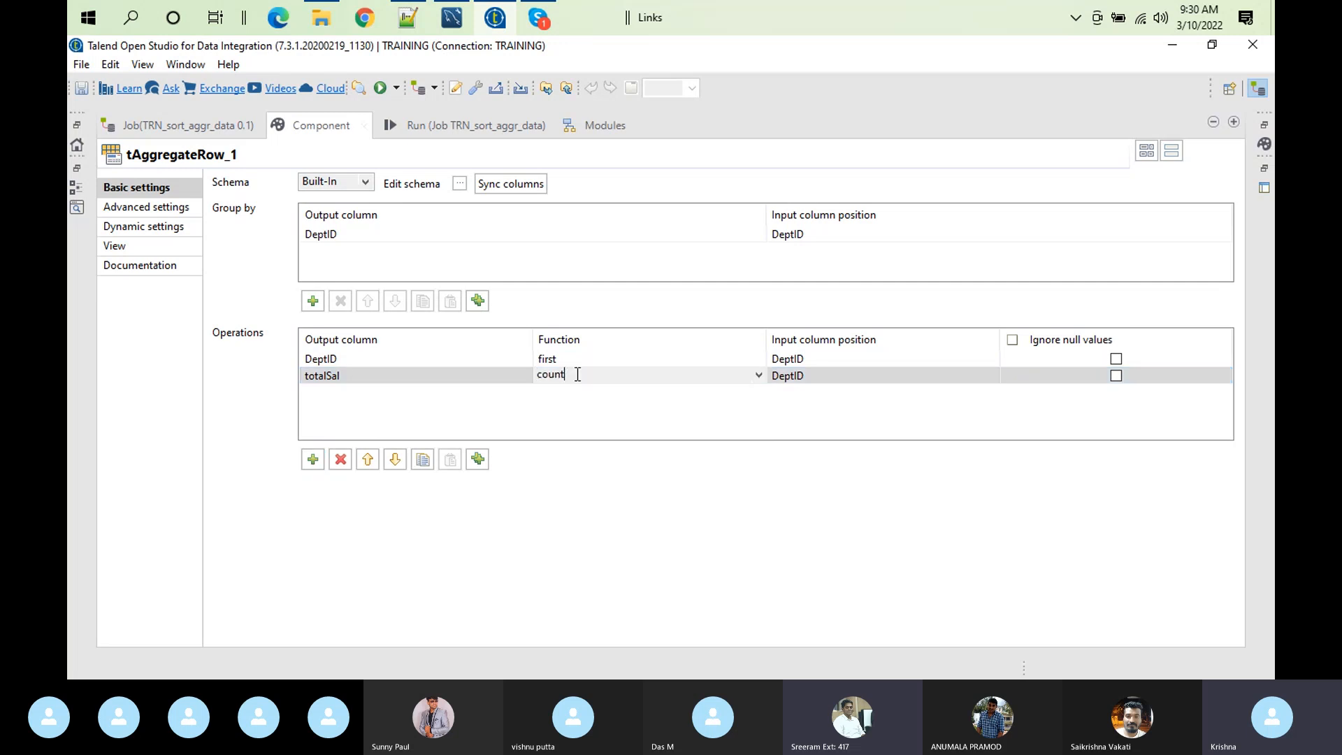
left_click(577, 373)
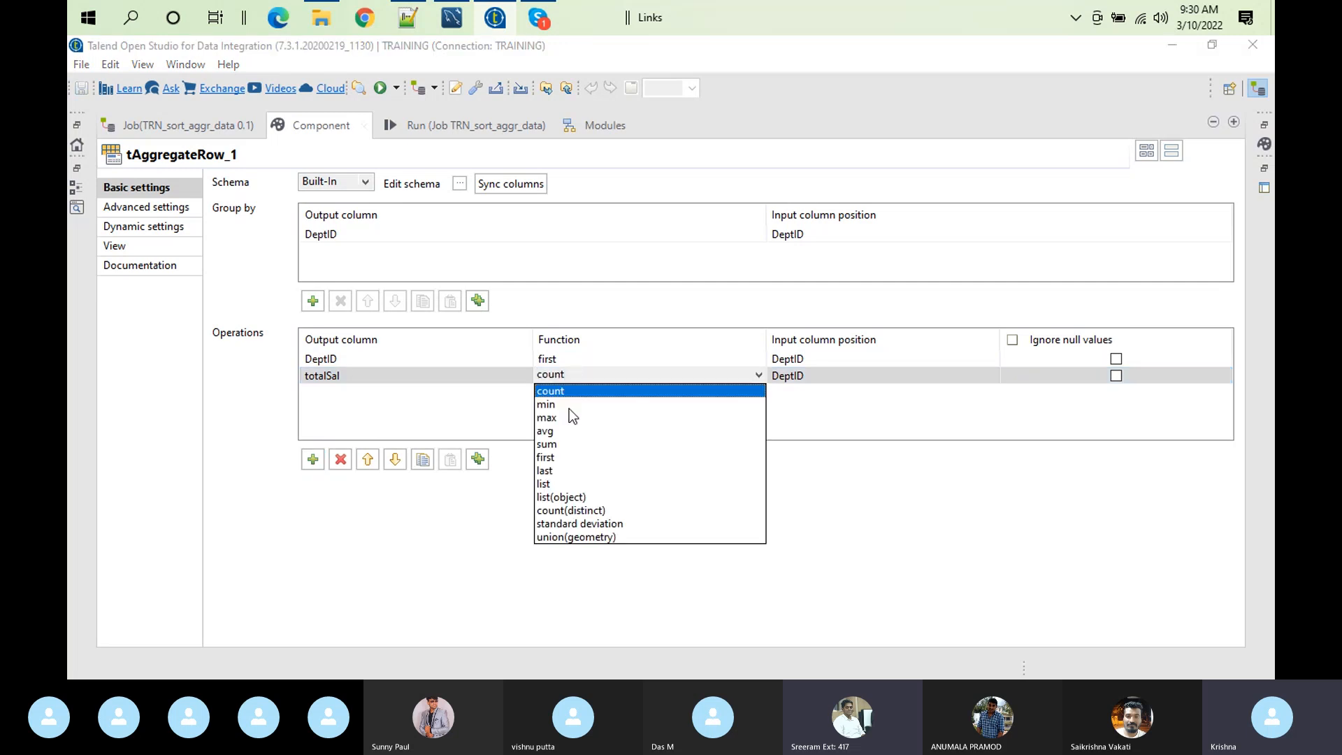
left_click(547, 447)
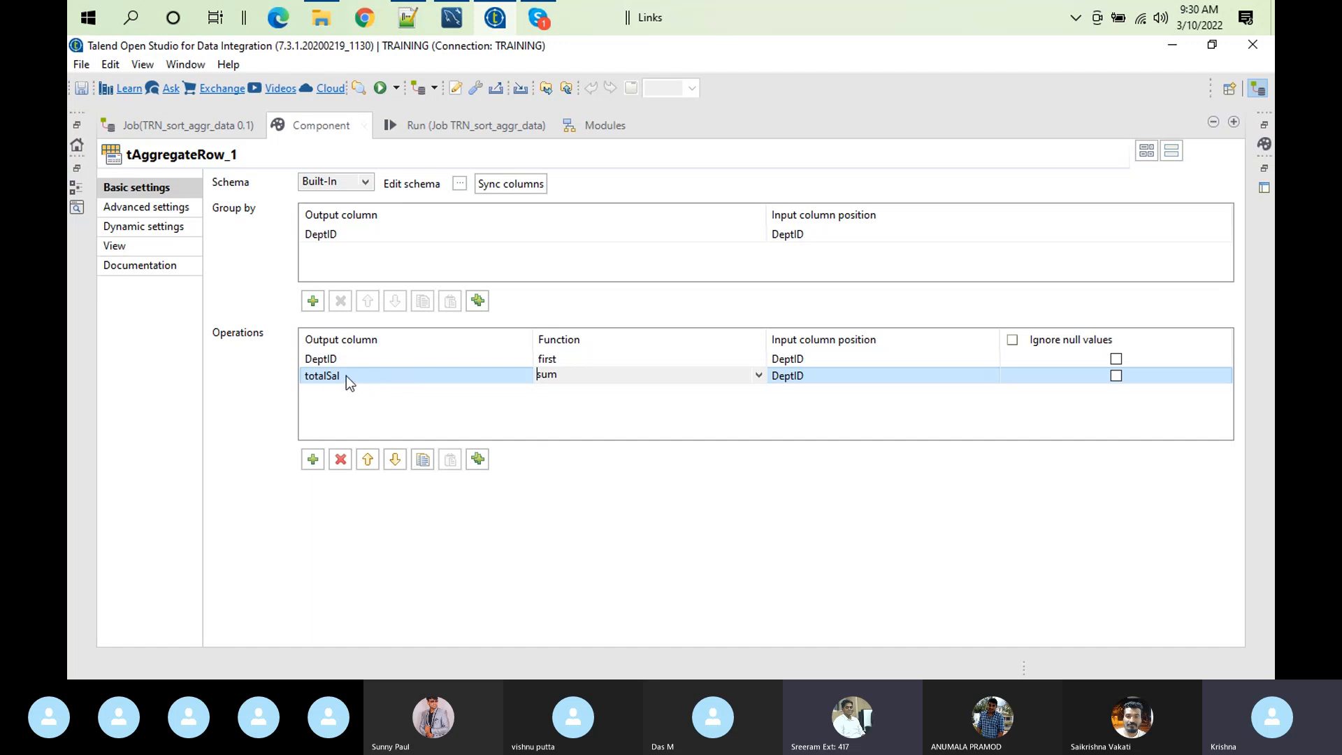
left_click(813, 374)
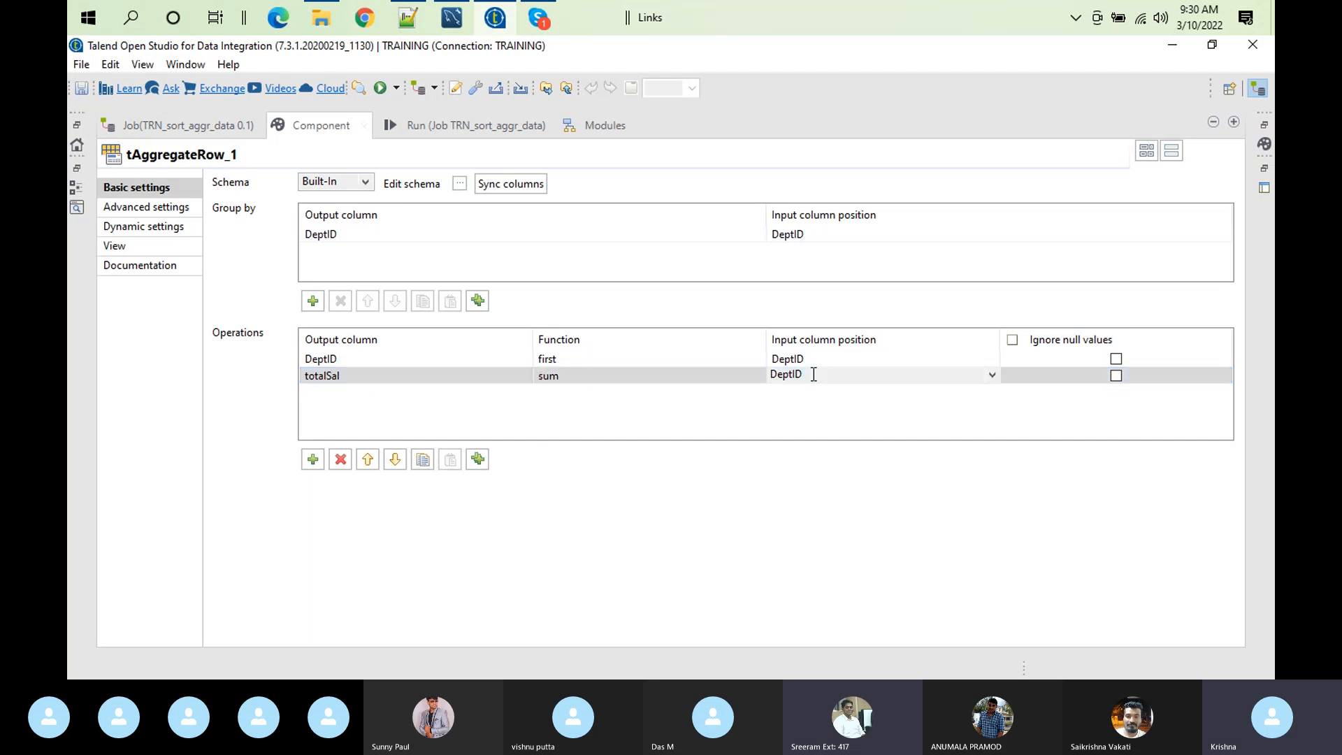
left_click(813, 374)
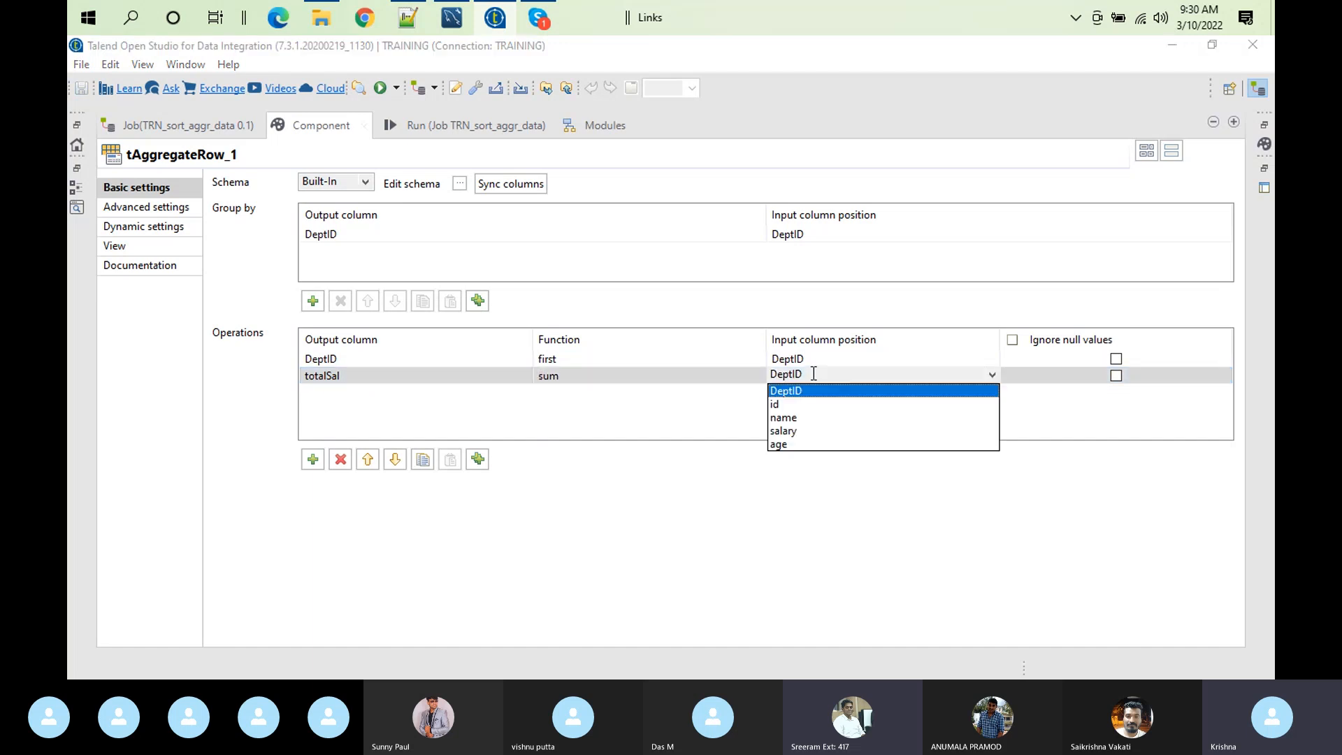
left_click(790, 431)
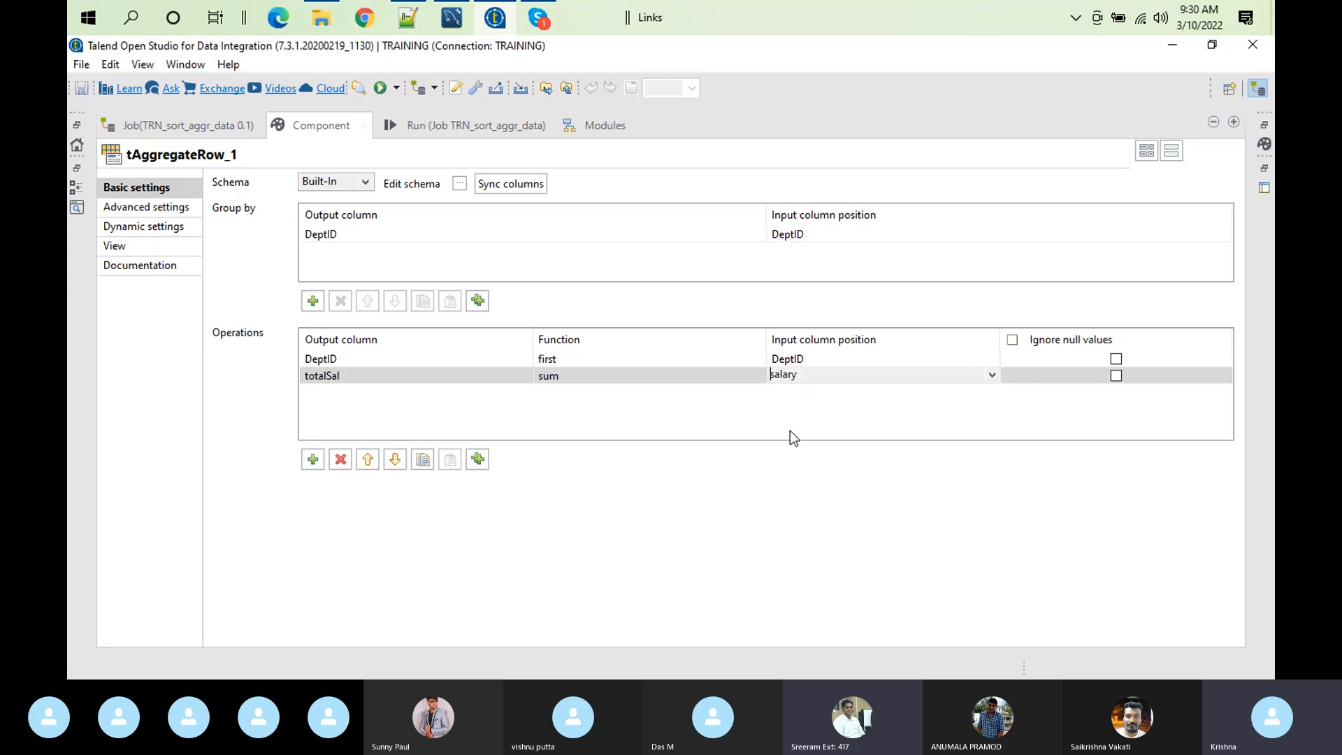
Add a NoOfEmployee operation that uses the count function on the id input column
left_click(313, 460)
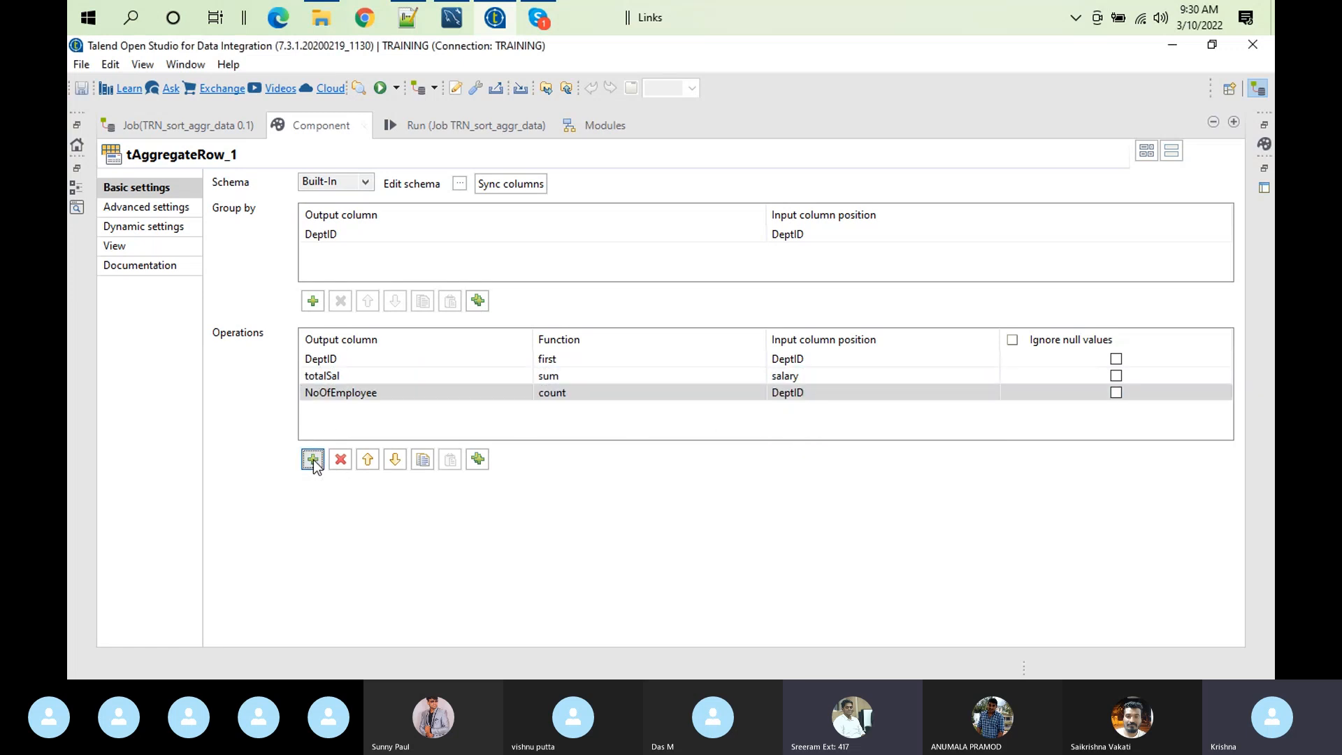
left_click(633, 393)
left_click(794, 393)
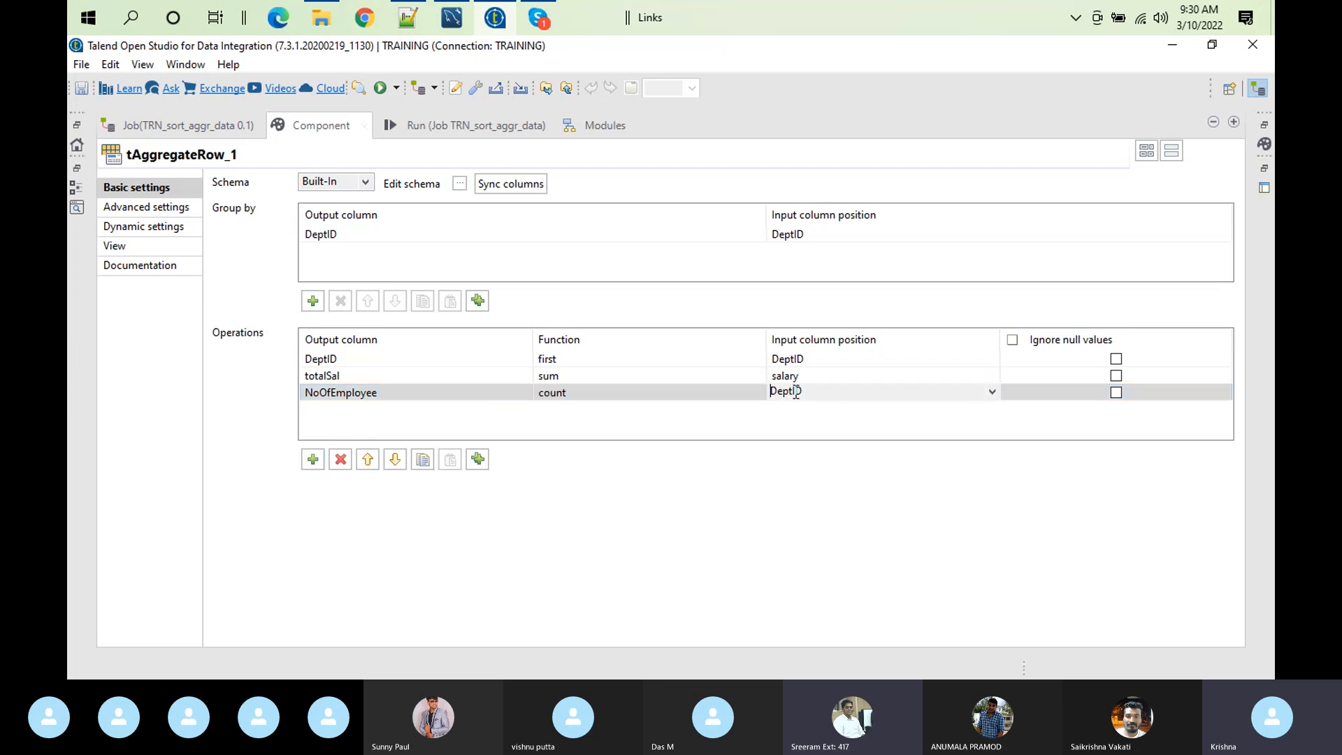
left_click(795, 392)
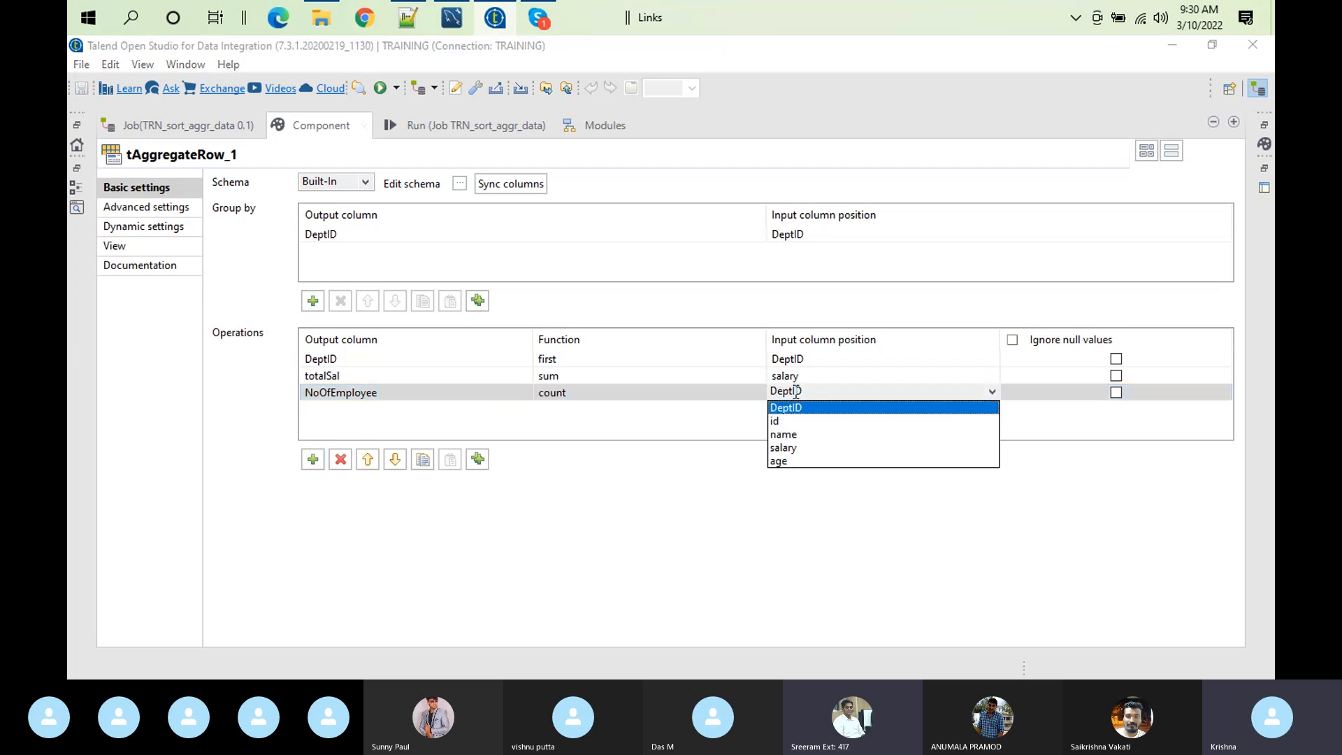
left_click(783, 425)
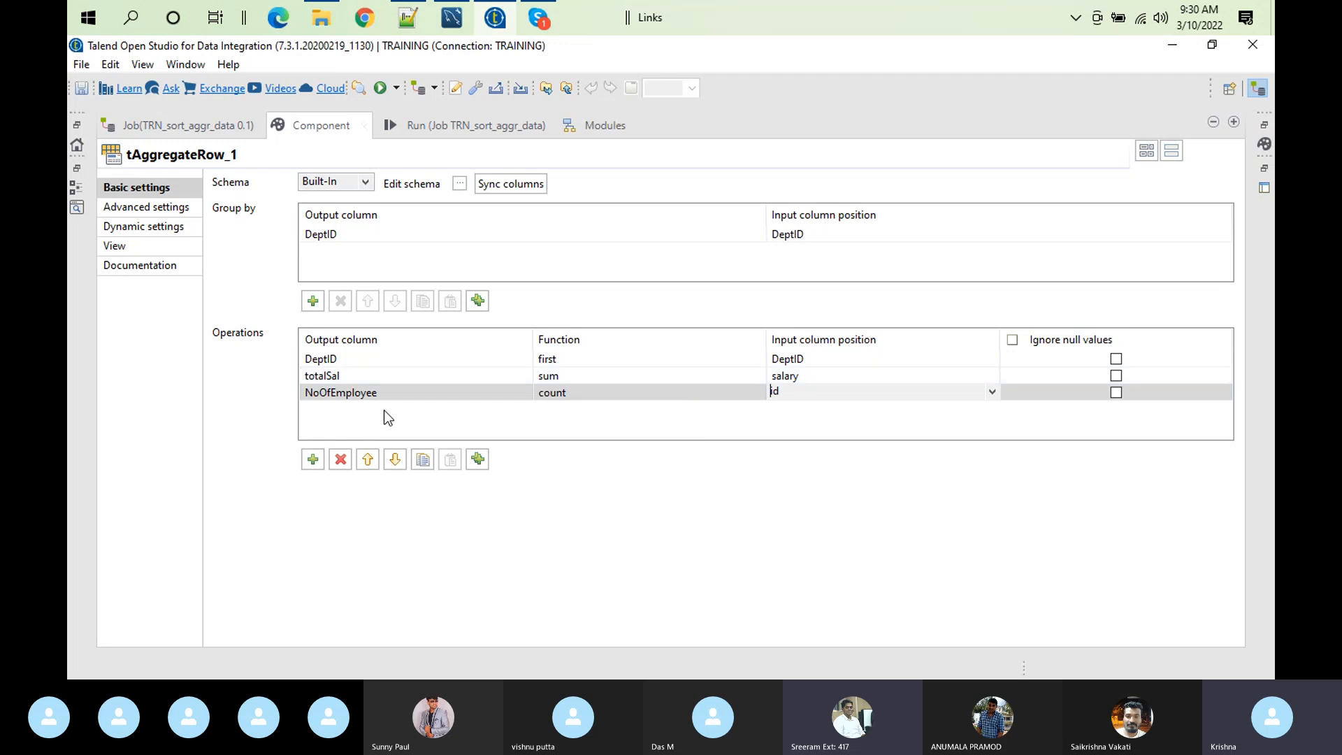
Return to the job design and connect tAggregateRow_1 to tLogRow_1 with a Main row
double_click(303, 128)
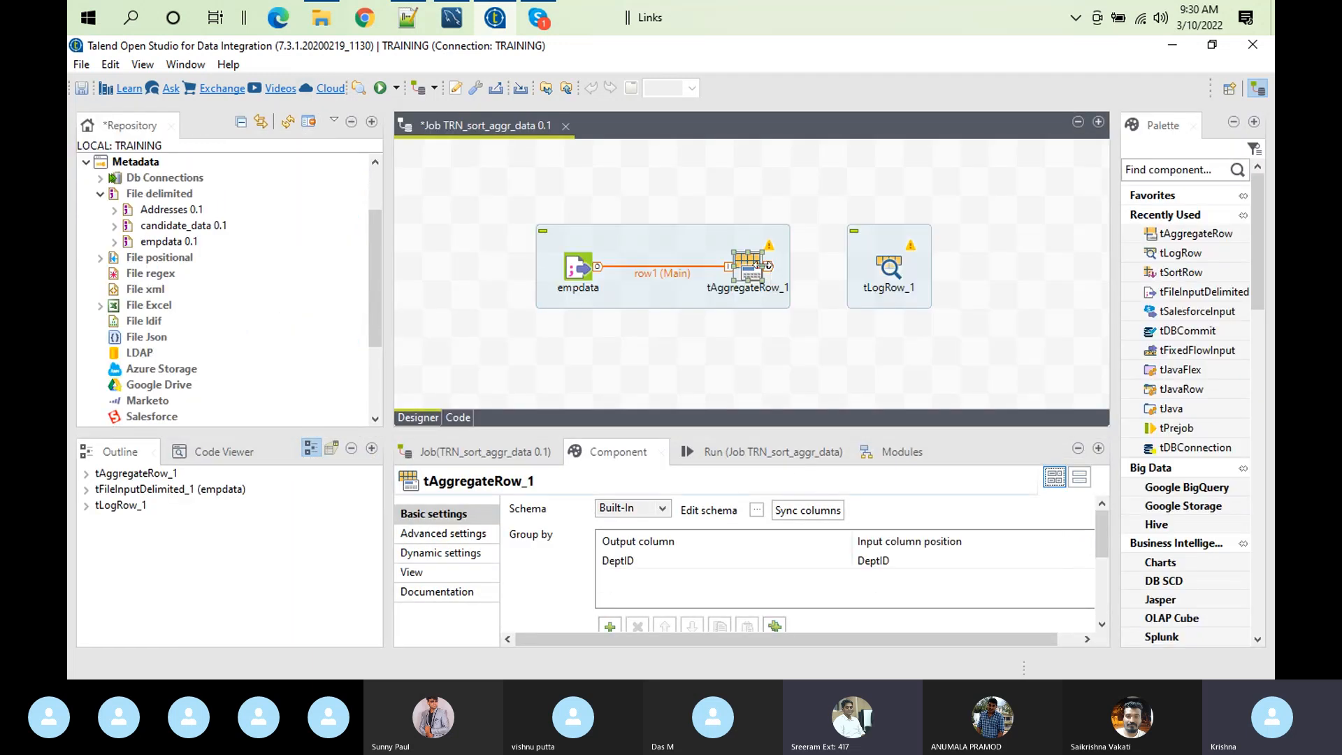
right_click(760, 267)
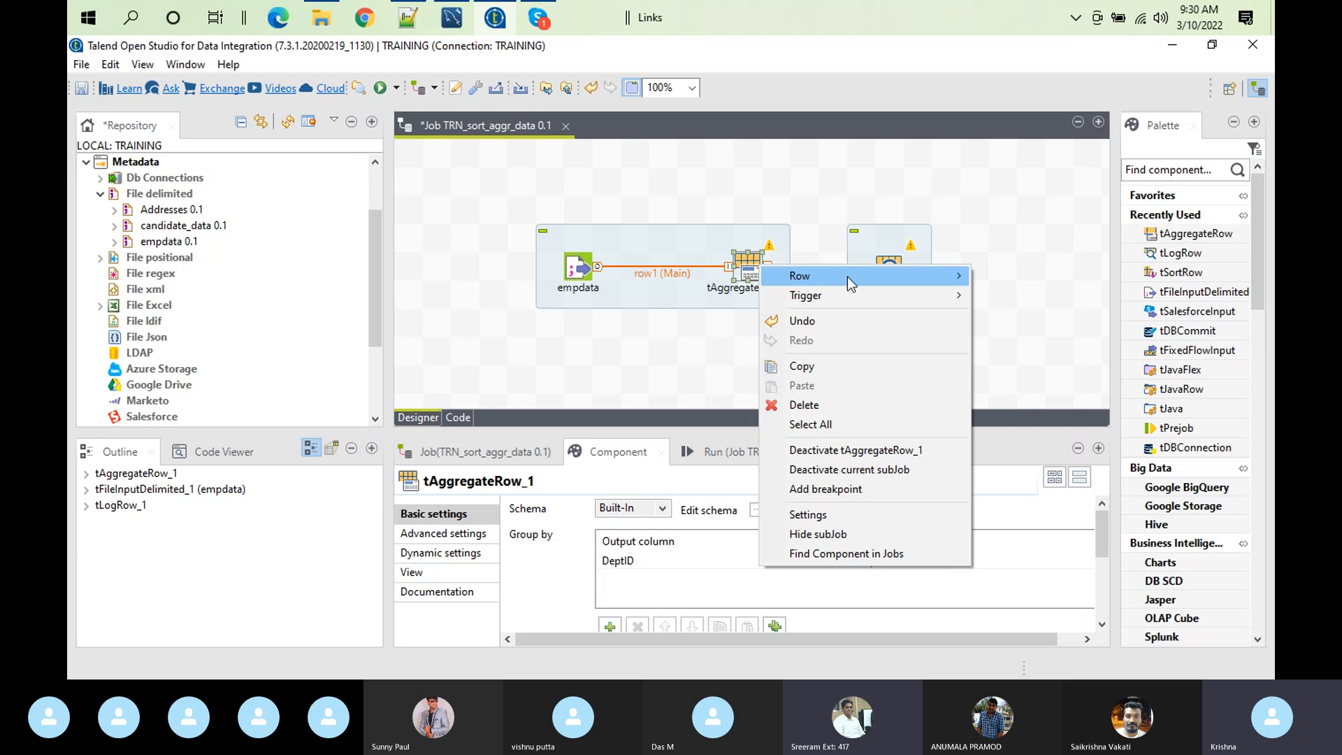
mouse_move(847, 277)
left_click(1001, 276)
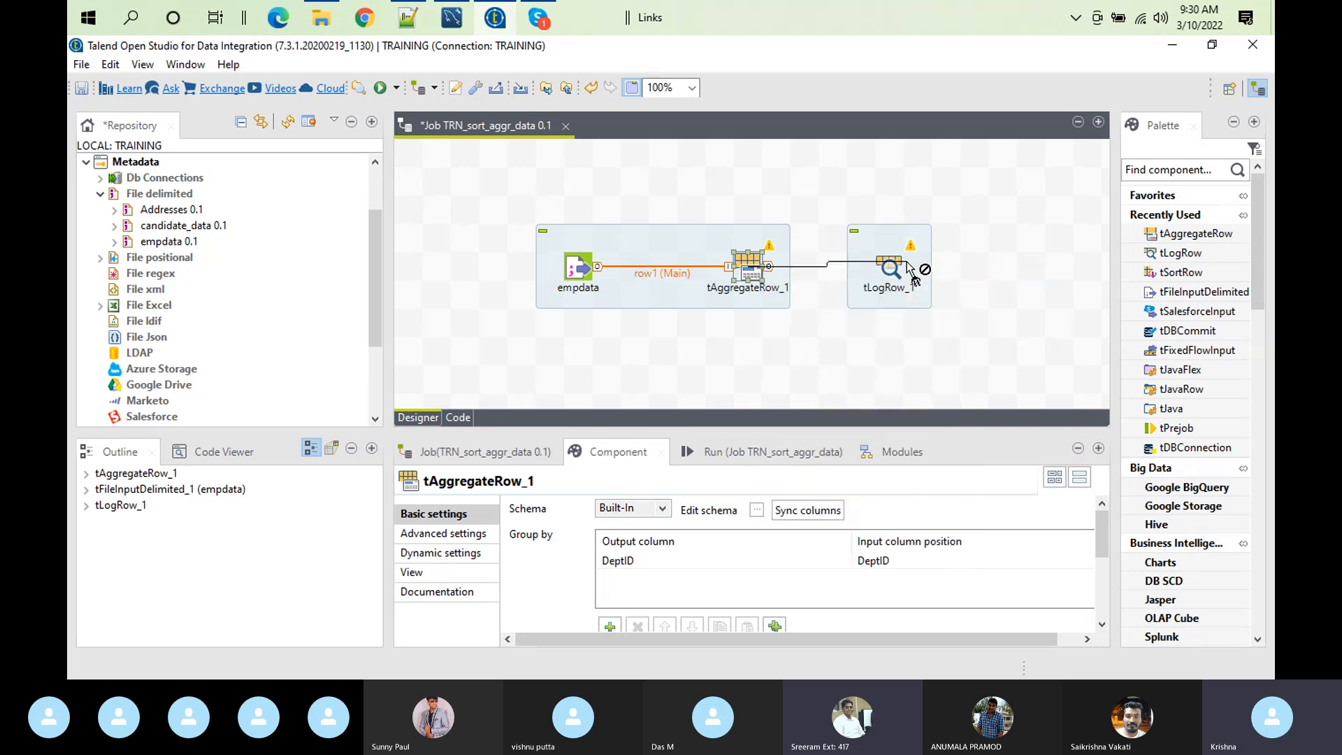
left_click(888, 266)
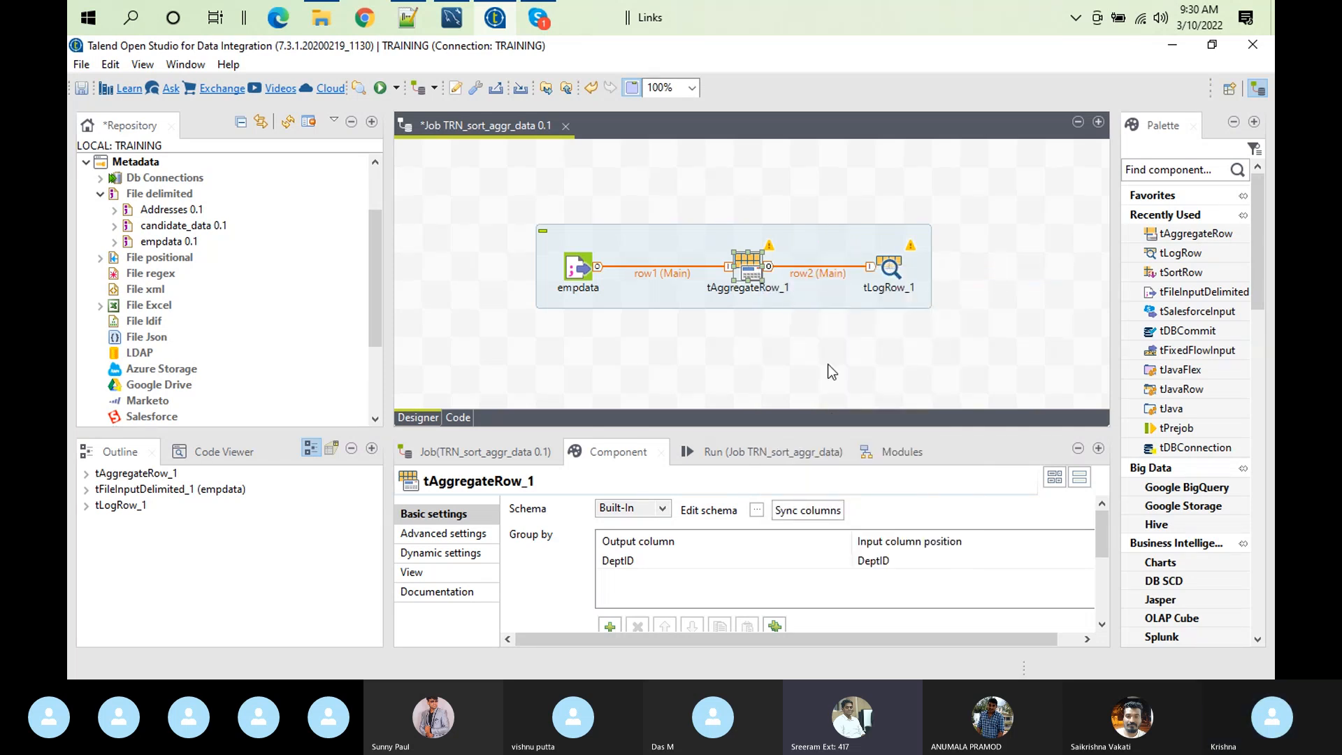
Sync the columns of tLogRow_1 with the incoming aggregate schema
left_click(759, 455)
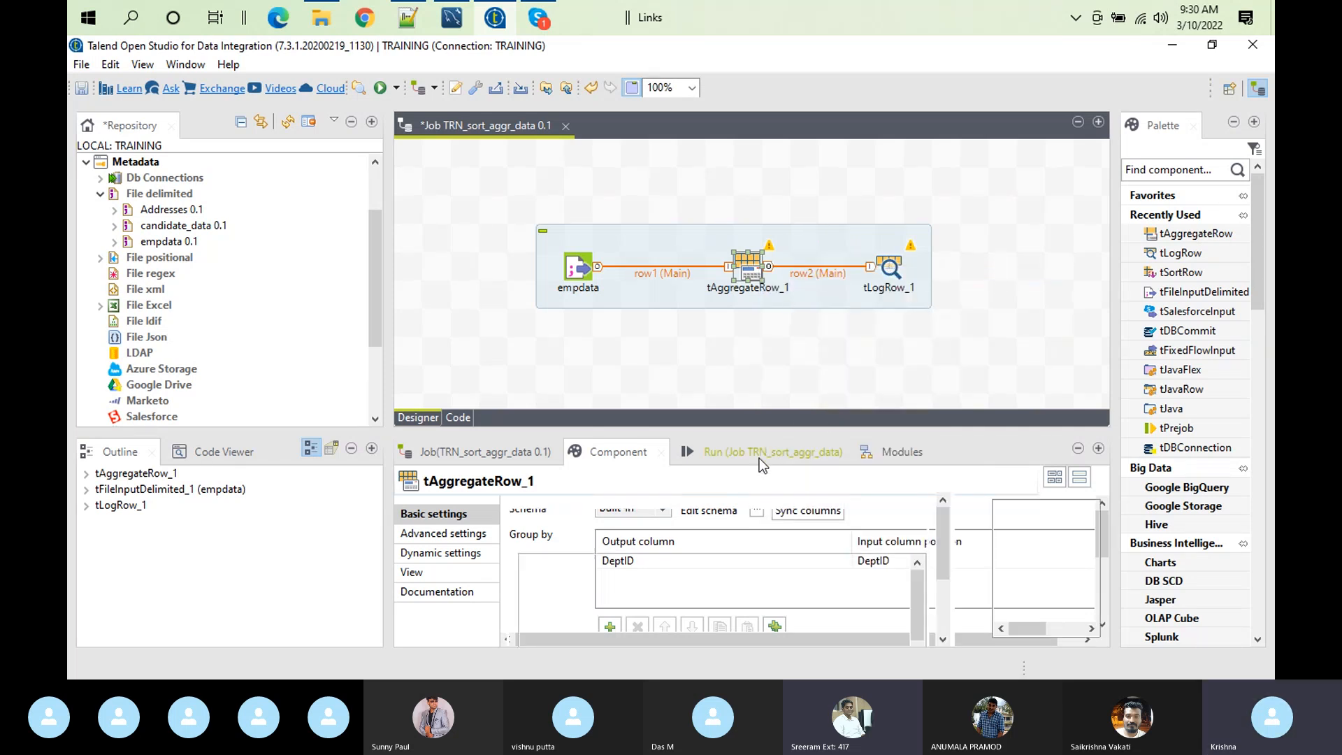
double_click(890, 268)
left_click(809, 522)
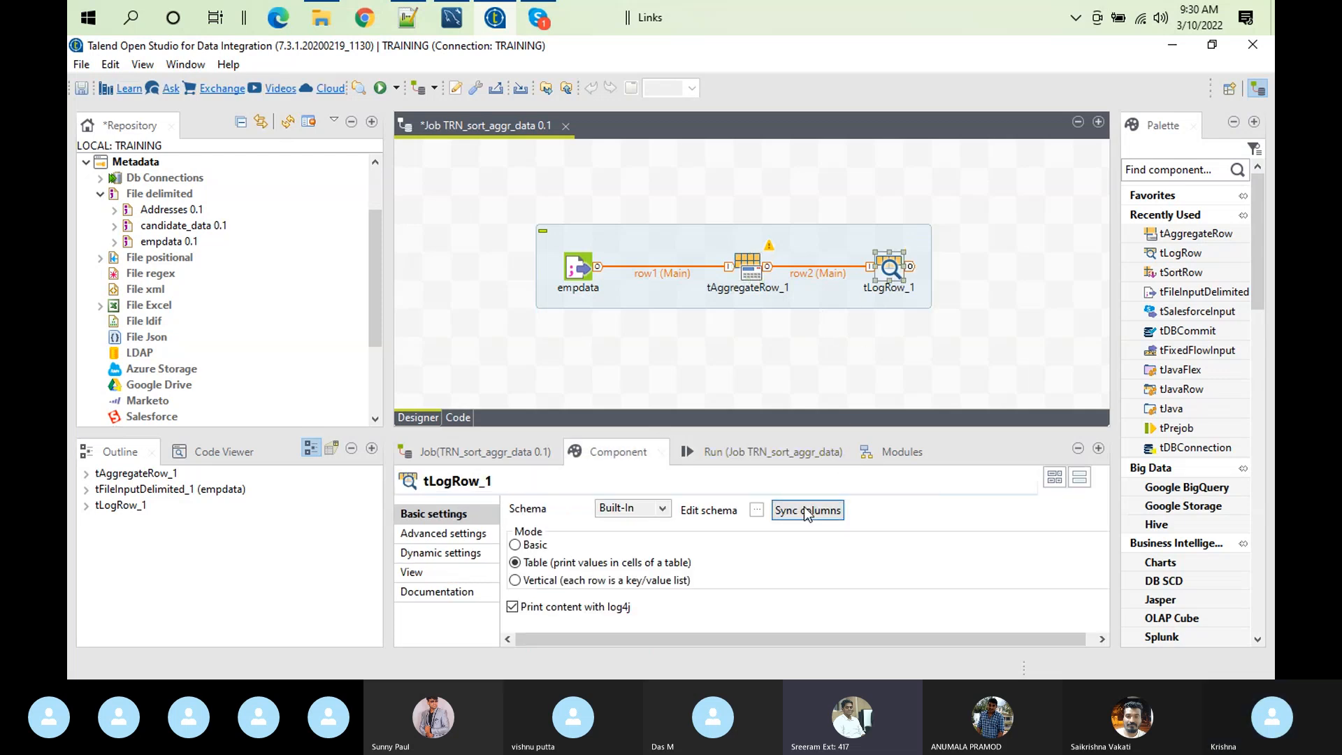
Clear the old execution log and run the TRN_sort_aggr_data job with the aggregation in place
left_click(732, 457)
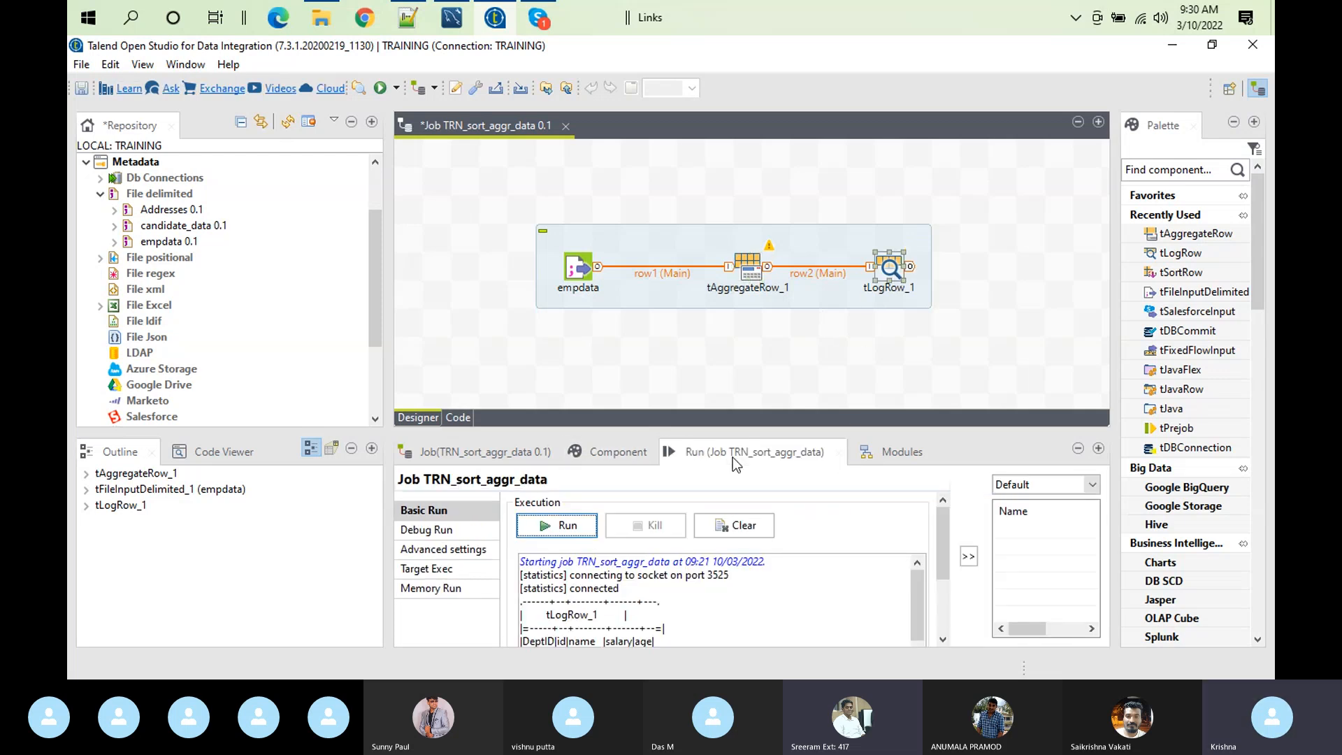
left_click(735, 525)
left_click(560, 528)
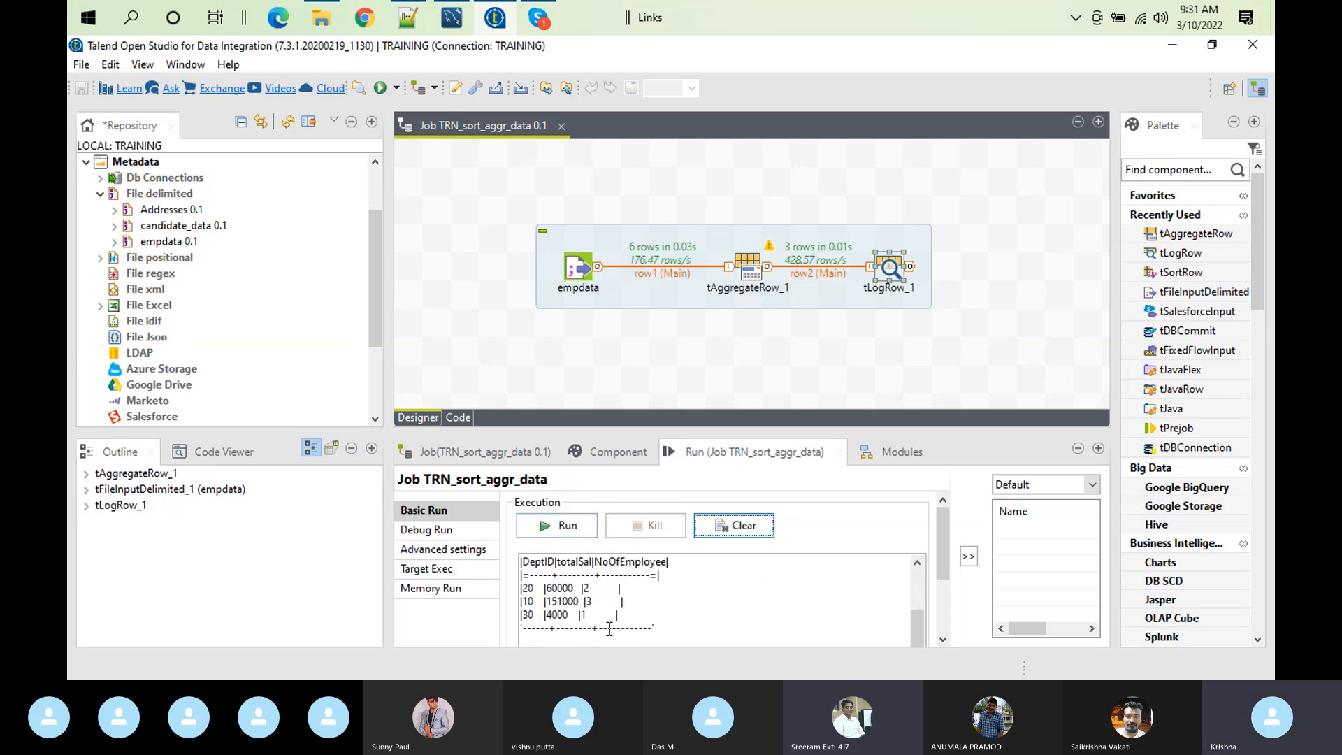
Enlarge the run output and examine the totalSal and NoOfEmployee values for each DeptID
double_click(790, 458)
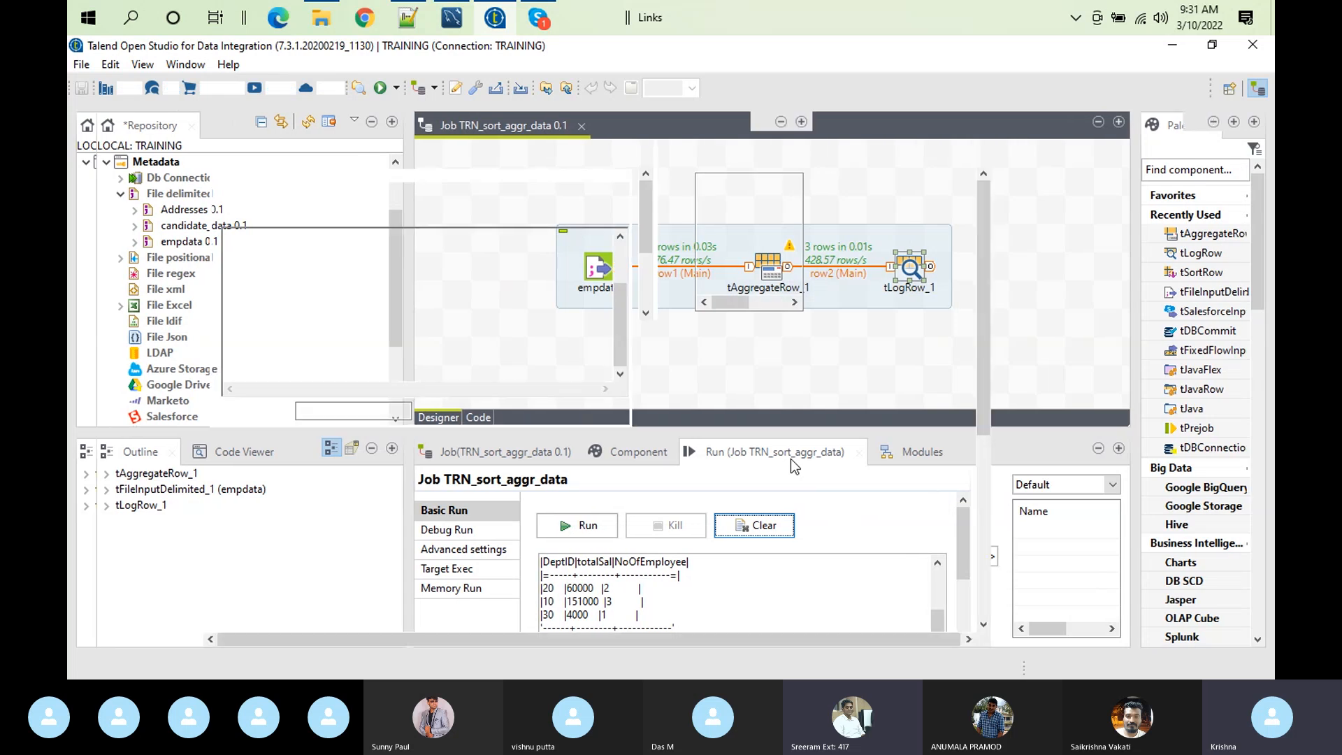
left_click(225, 339)
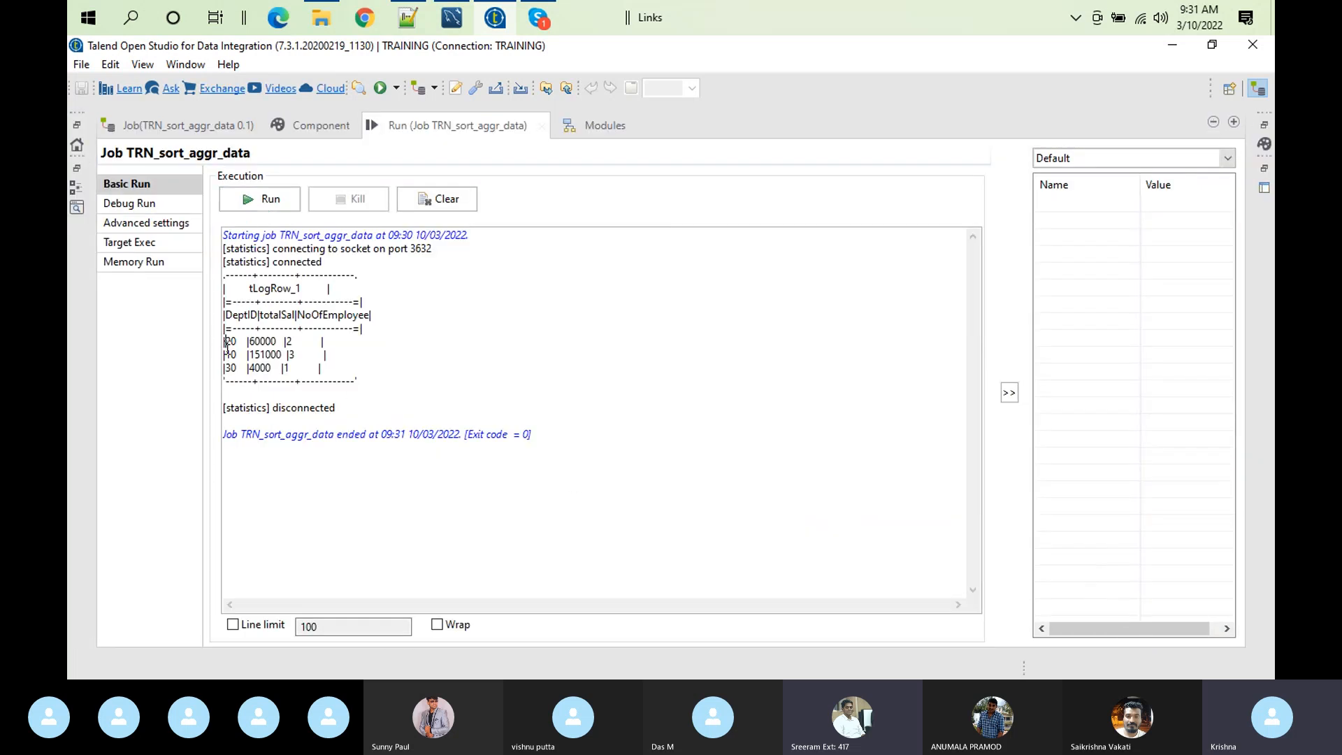
double_click(291, 355)
double_click(264, 354)
double_click(289, 341)
double_click(263, 342)
left_click(266, 371)
double_click(286, 368)
Insert a tSortRow component on the row2 link after tAggregateRow_1 and move tLogRow_1 farther along the flow
double_click(422, 131)
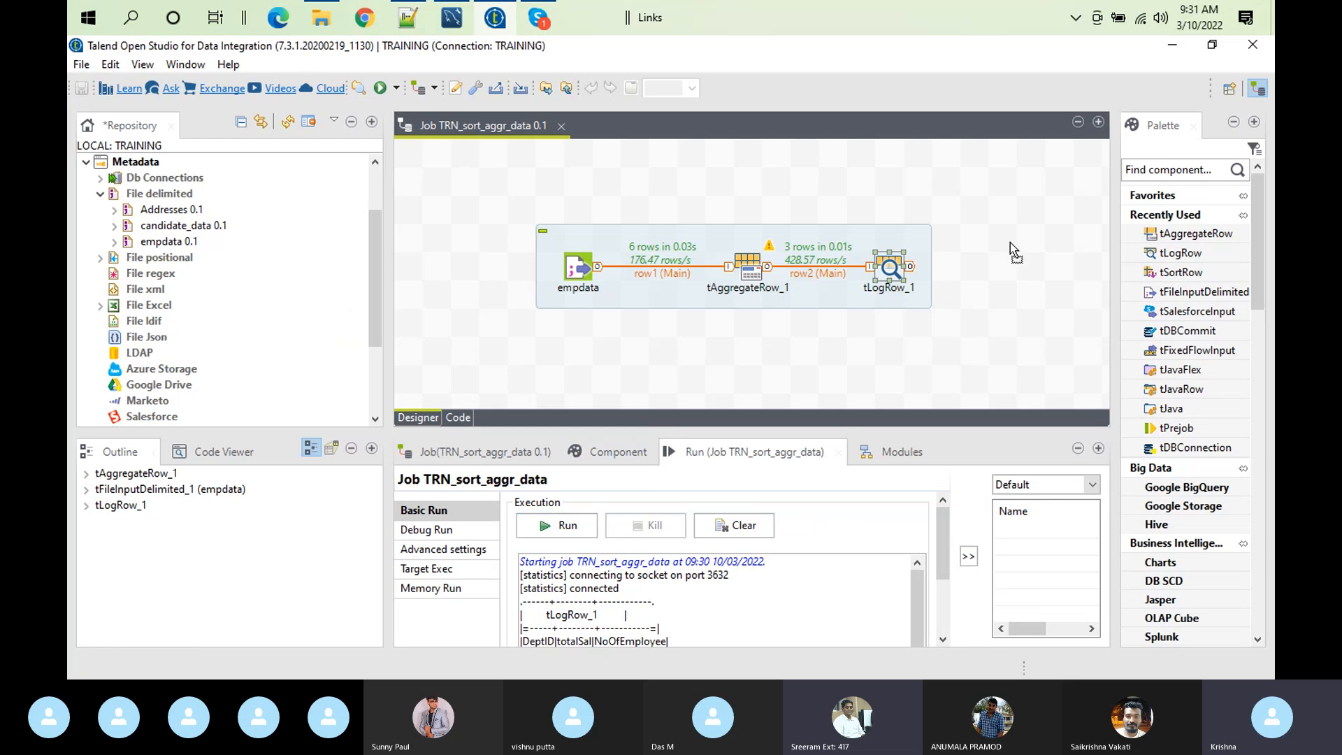
left_click_drag(1181, 272, 913, 224)
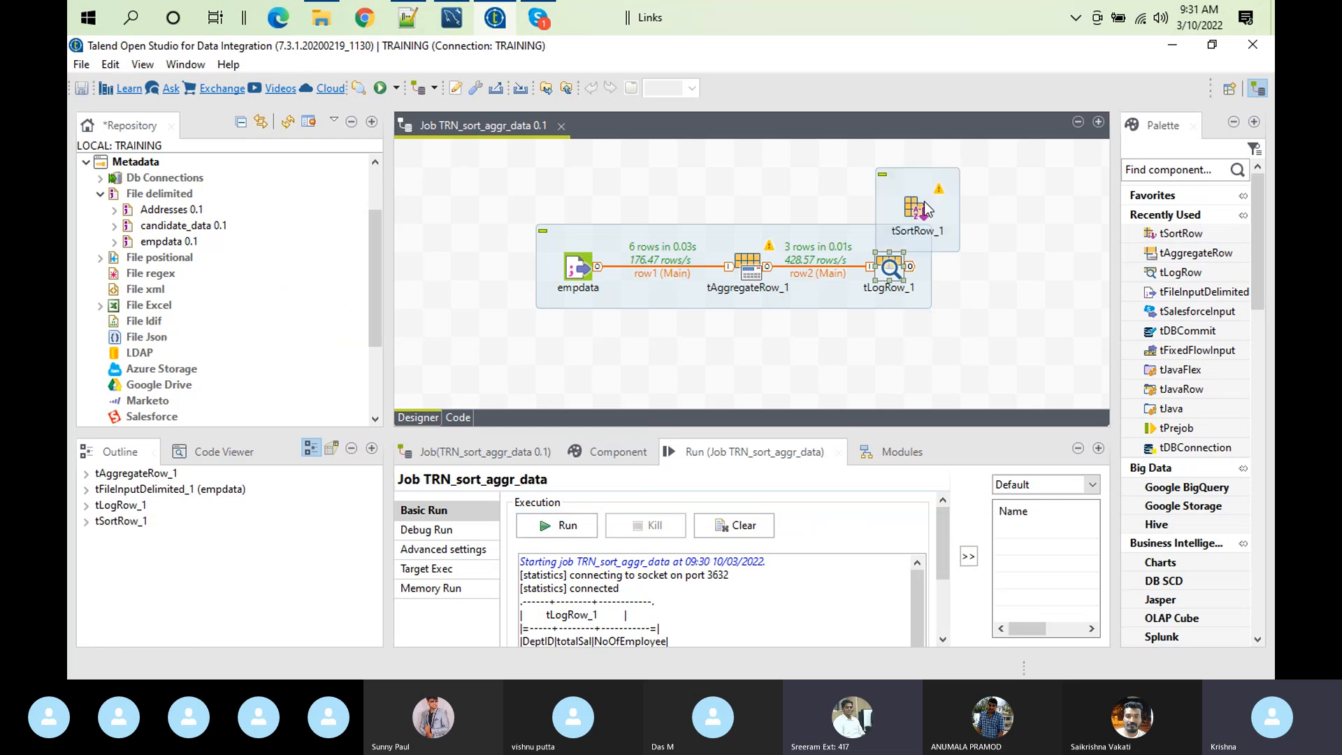
left_click(874, 268)
left_click_drag(873, 267, 946, 267)
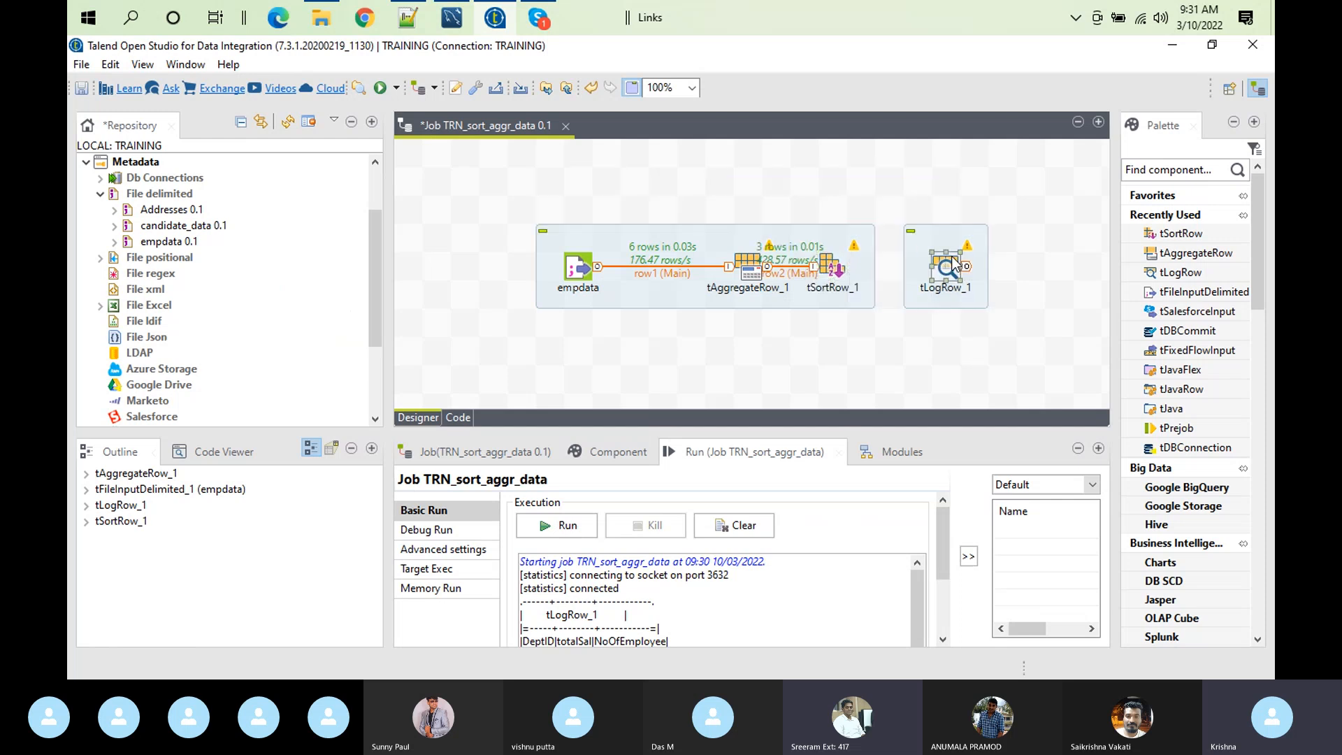
Connect tSortRow_1 to tLogRow_1 with a Main row
right_click(832, 261)
mouse_move(875, 270)
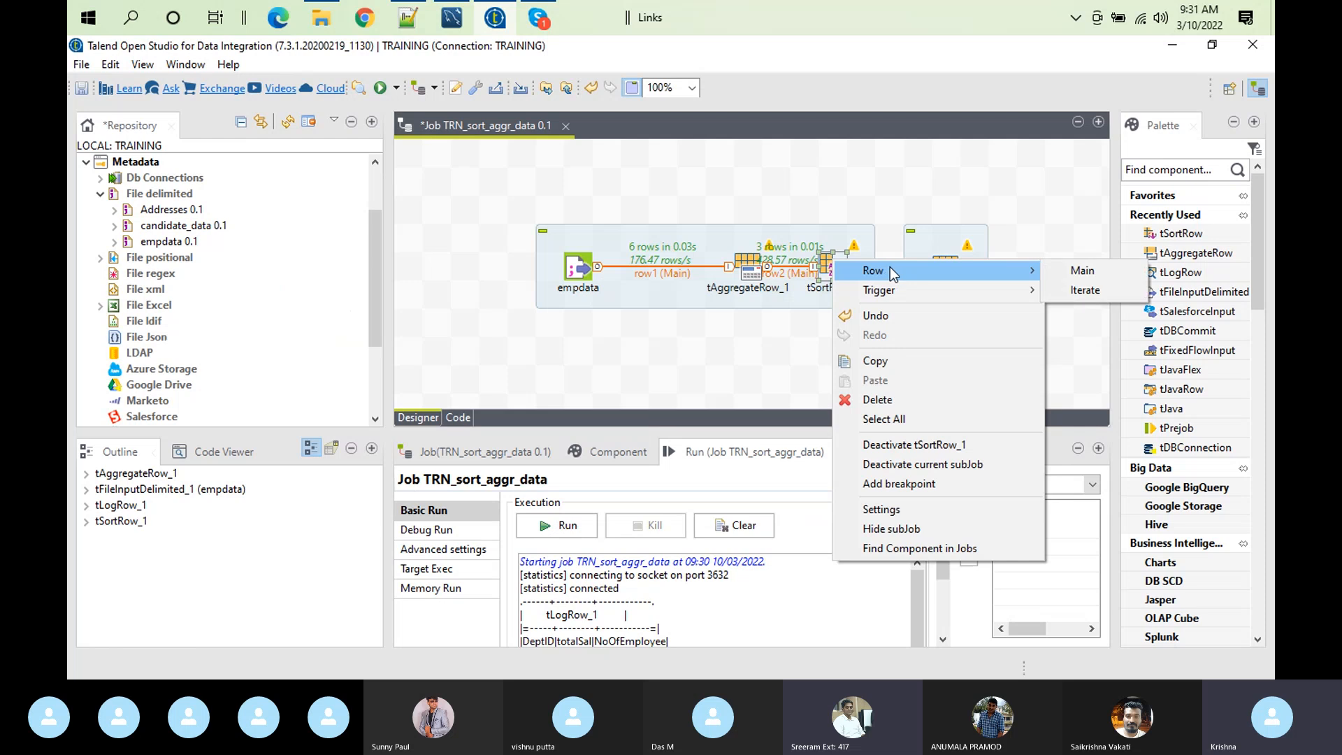
left_click(1083, 271)
left_click(946, 267)
Add a sort criterion to tSortRow_1 on DeptID, numeric and ascending
left_click(602, 452)
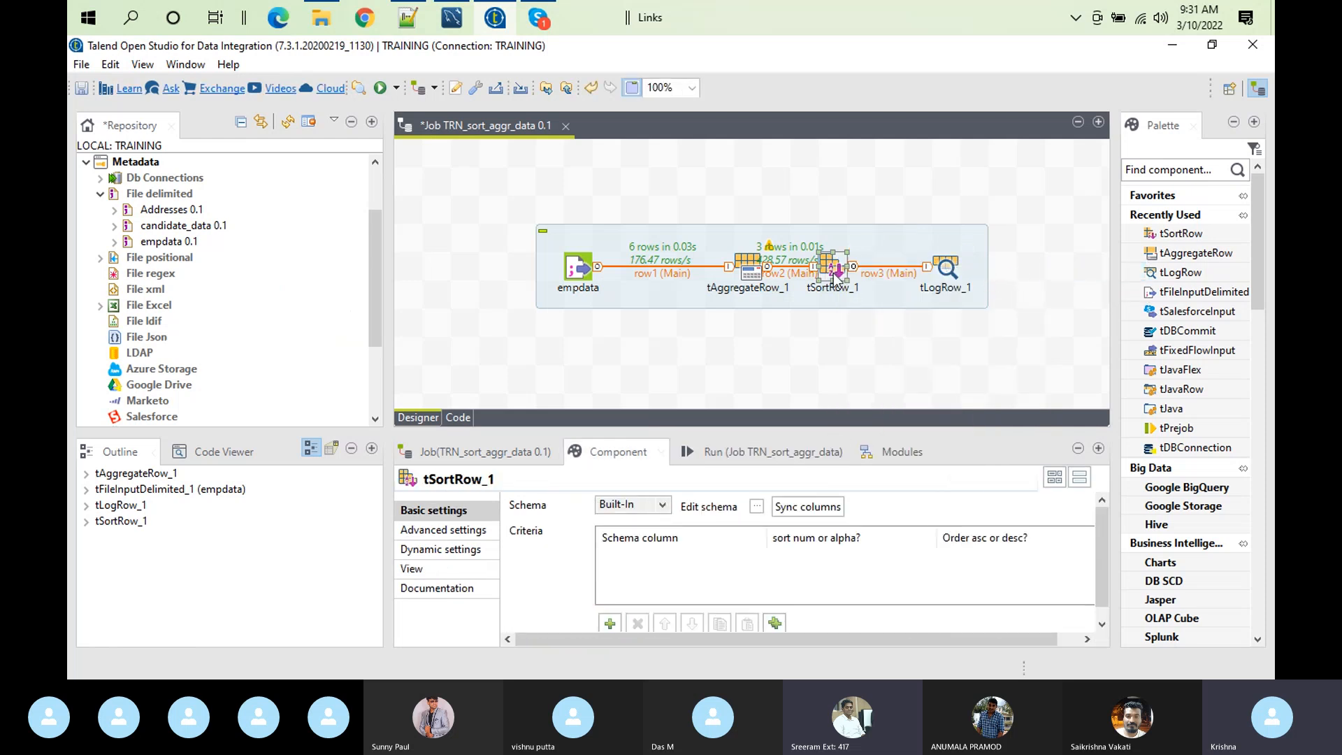
double_click(601, 455)
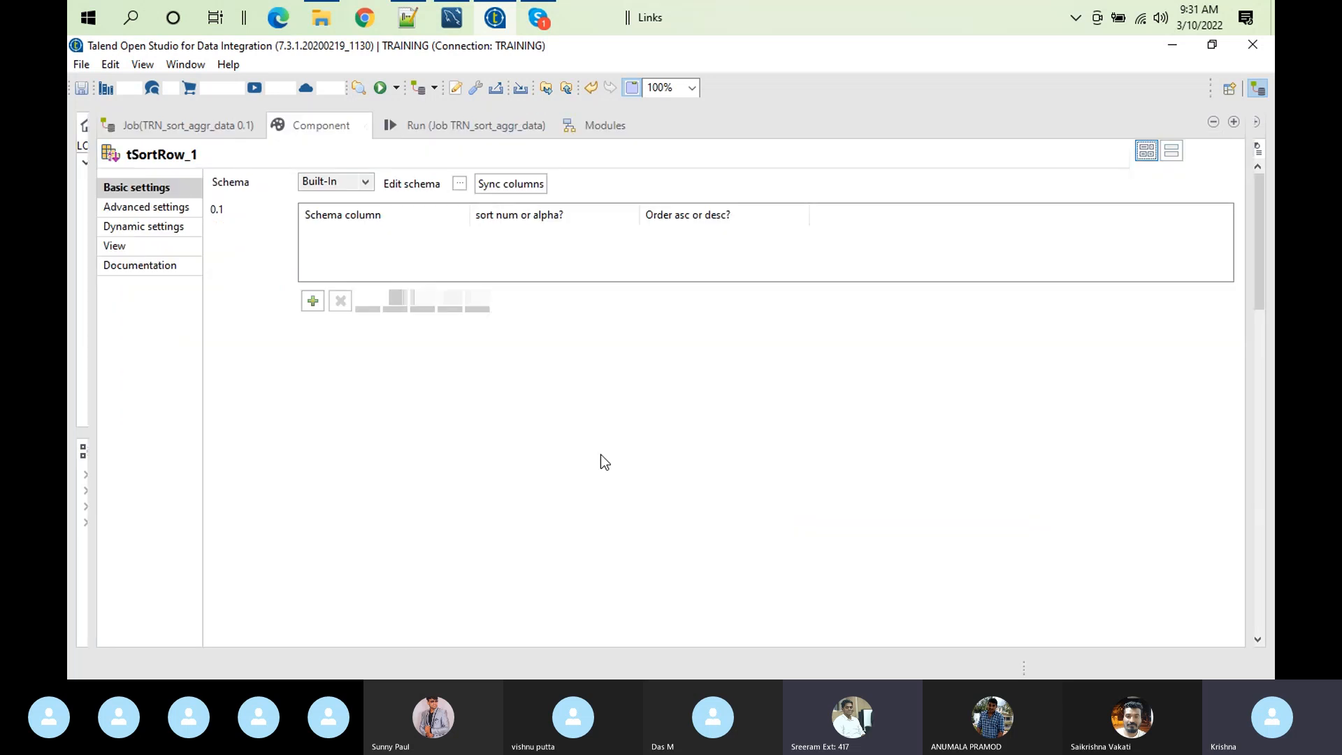
left_click(321, 305)
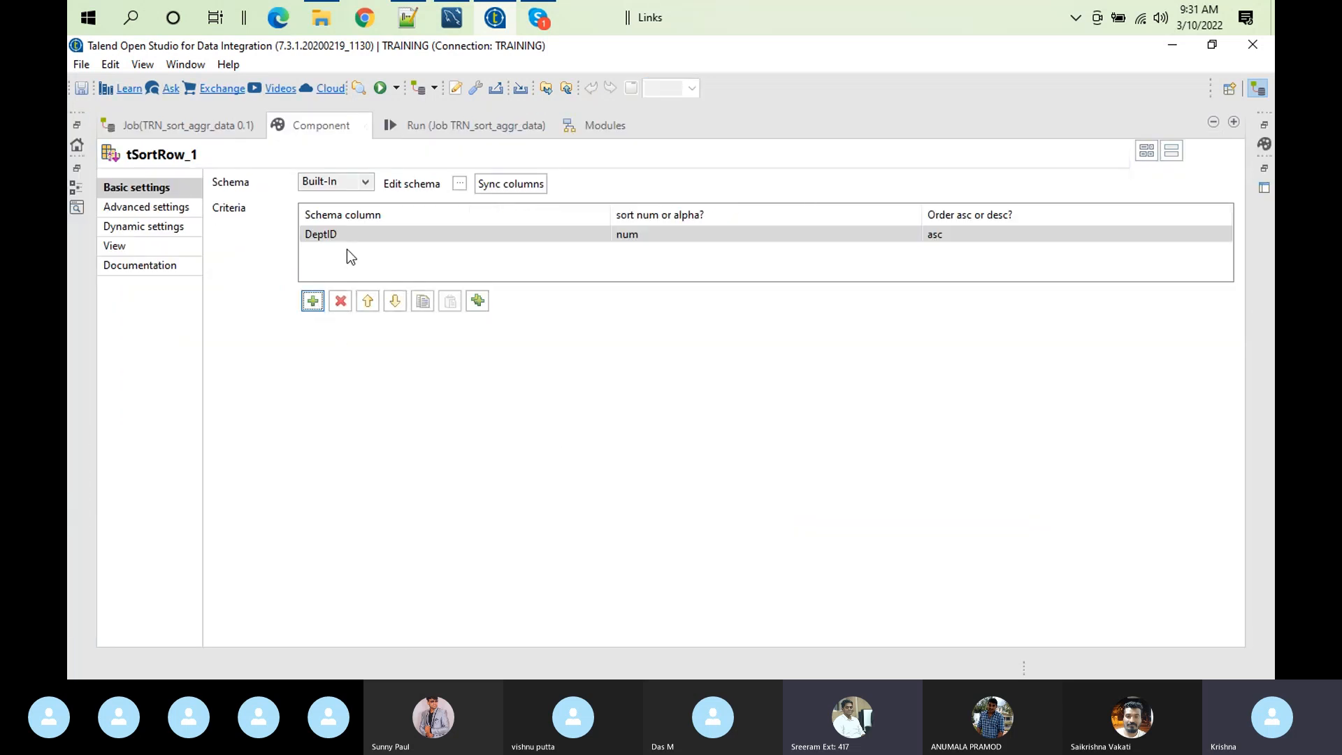
Clear the previous output and rerun the job with the DeptID sort applied
left_click(451, 126)
left_click(441, 198)
left_click(255, 199)
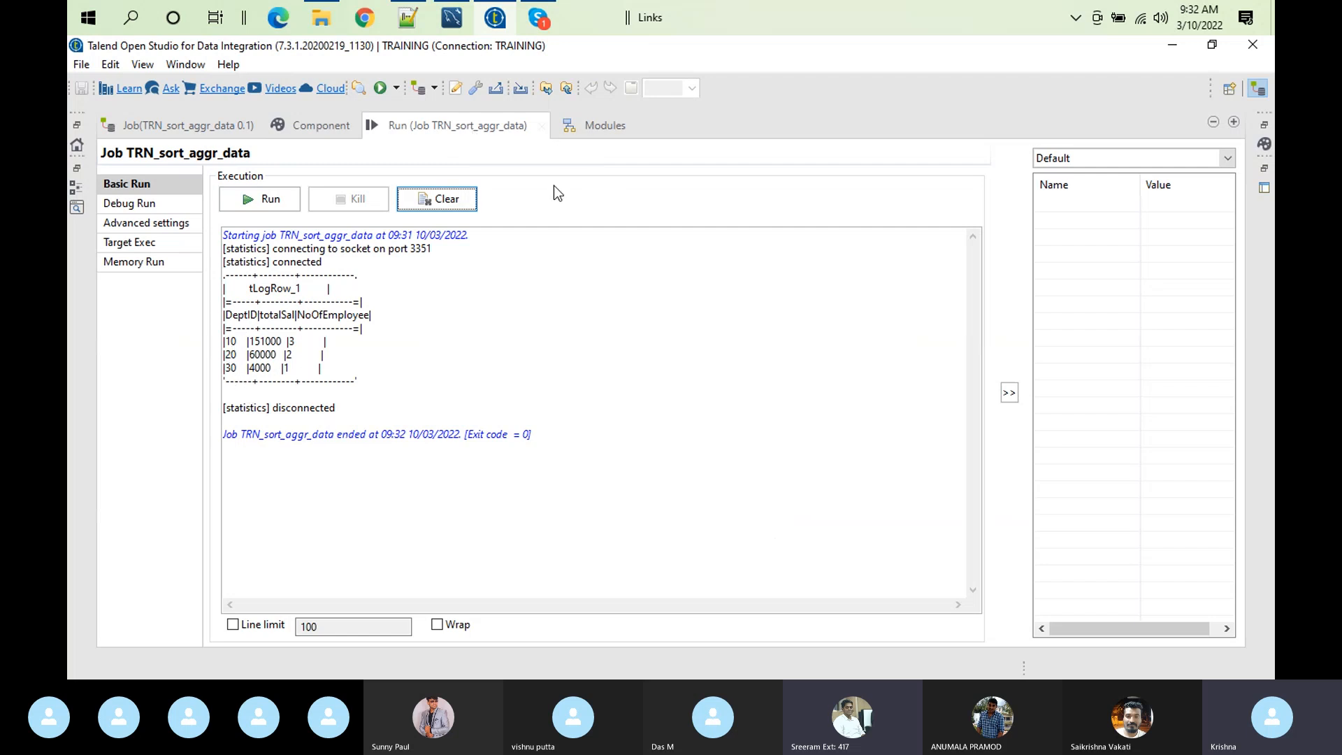
double_click(462, 127)
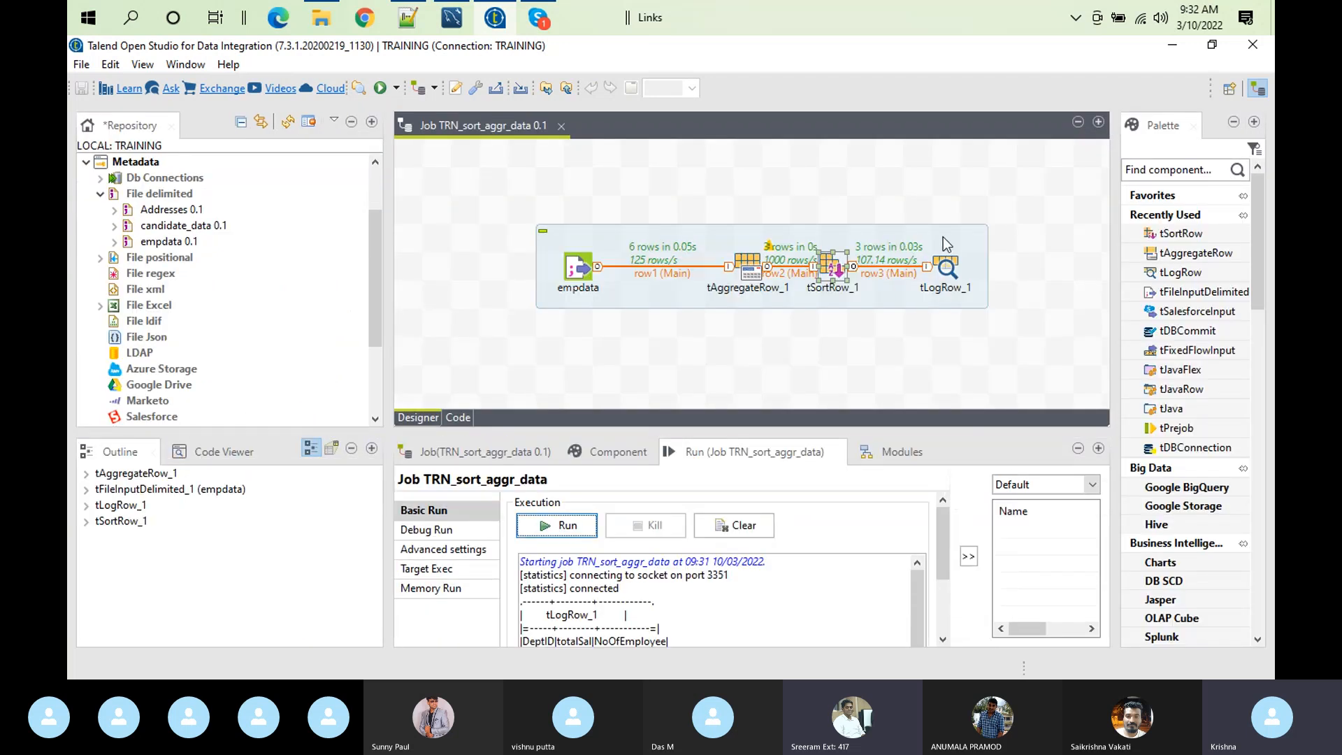
double_click(746, 438)
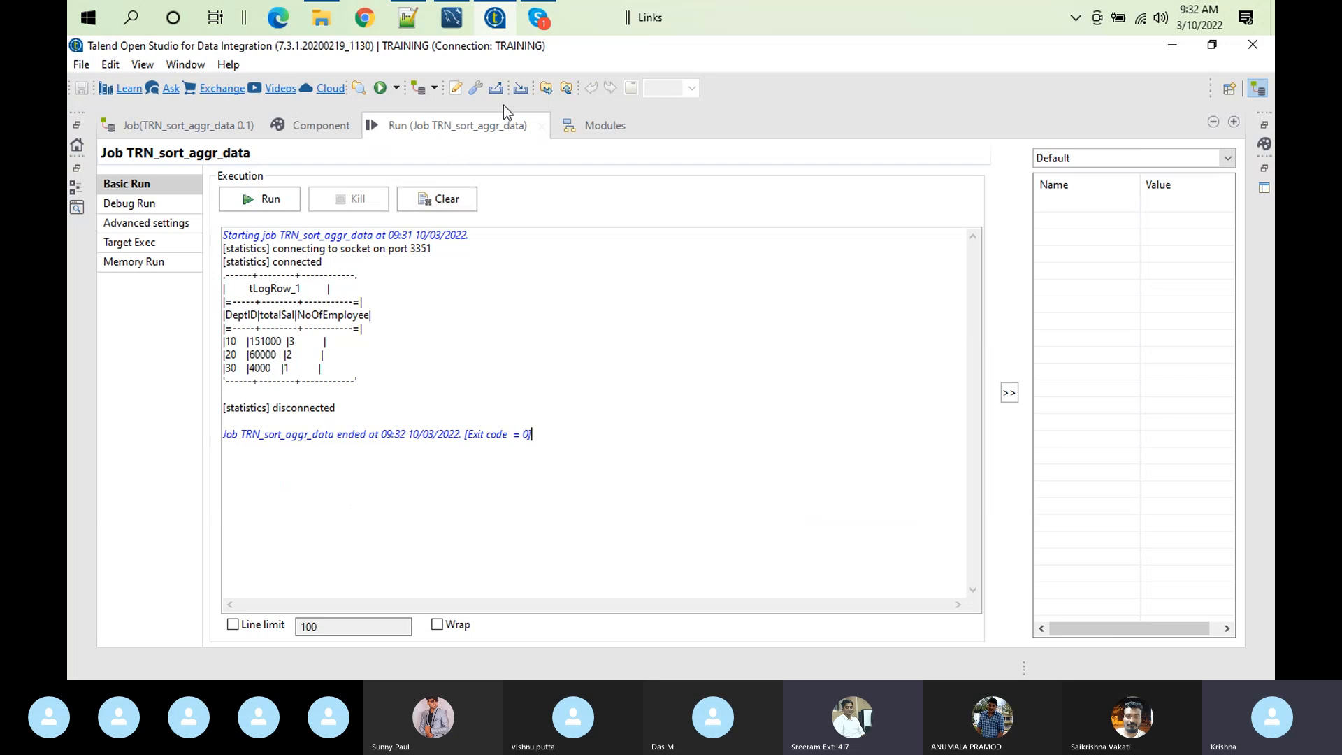
double_click(497, 127)
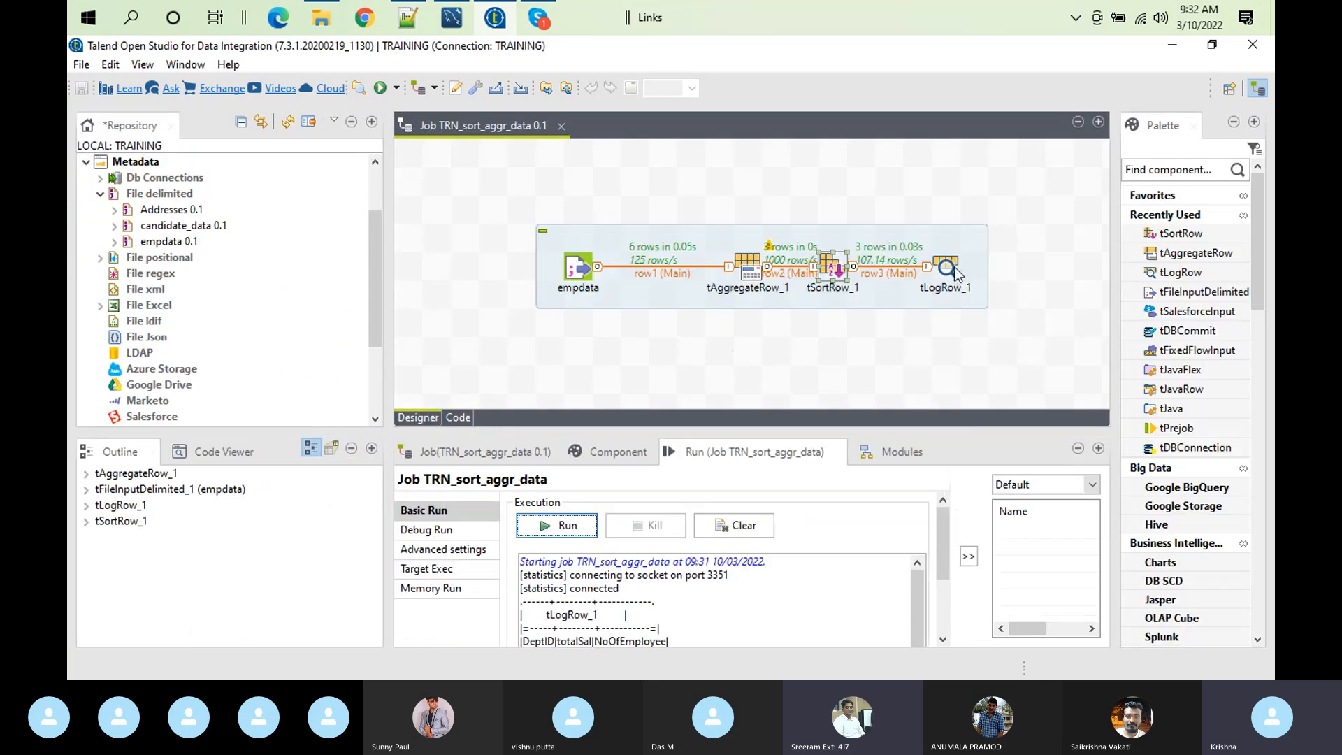
left_click(954, 269)
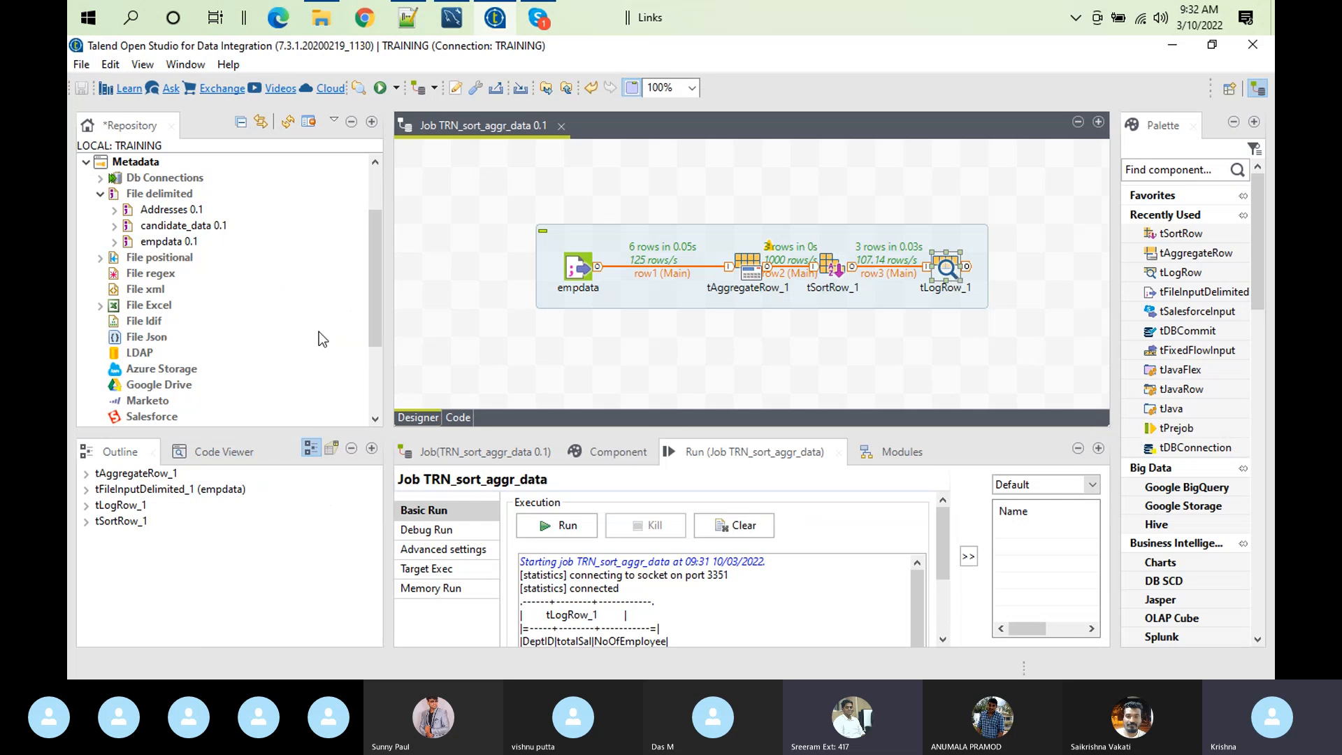
left_click(100, 178)
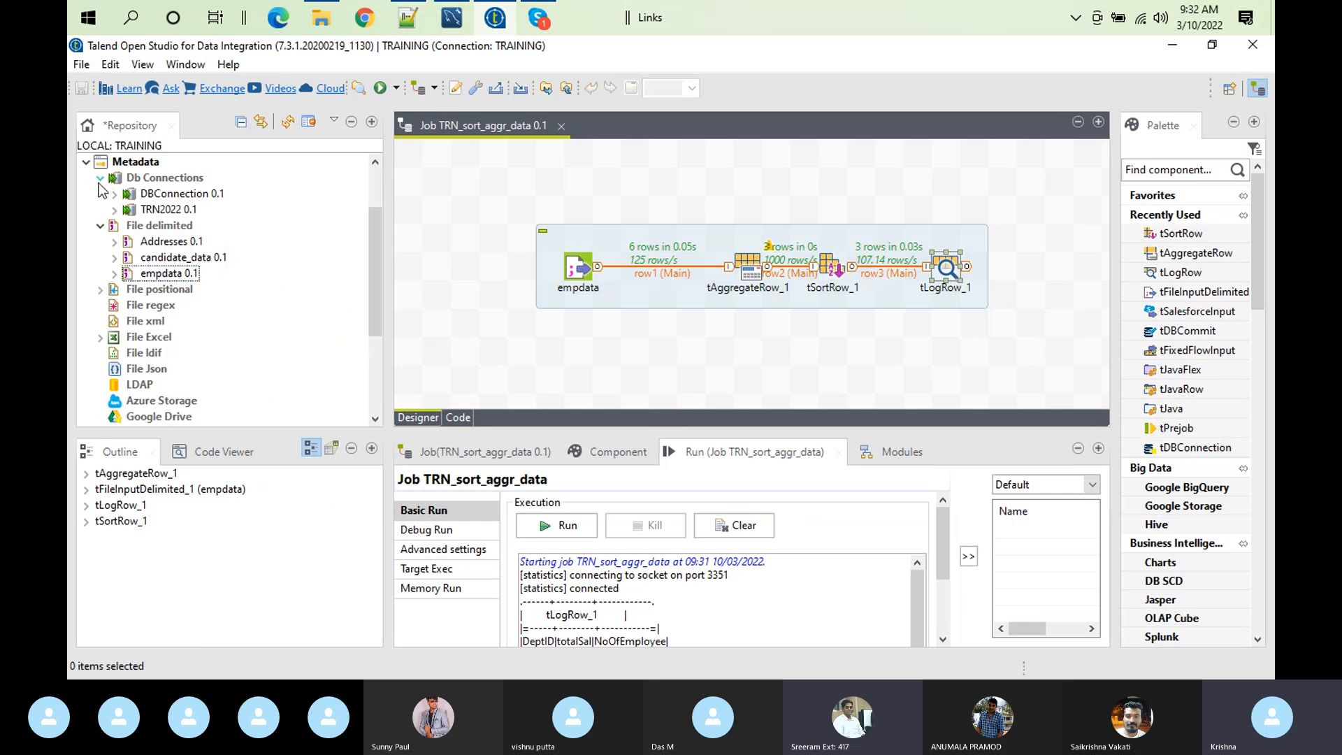
left_click(115, 210)
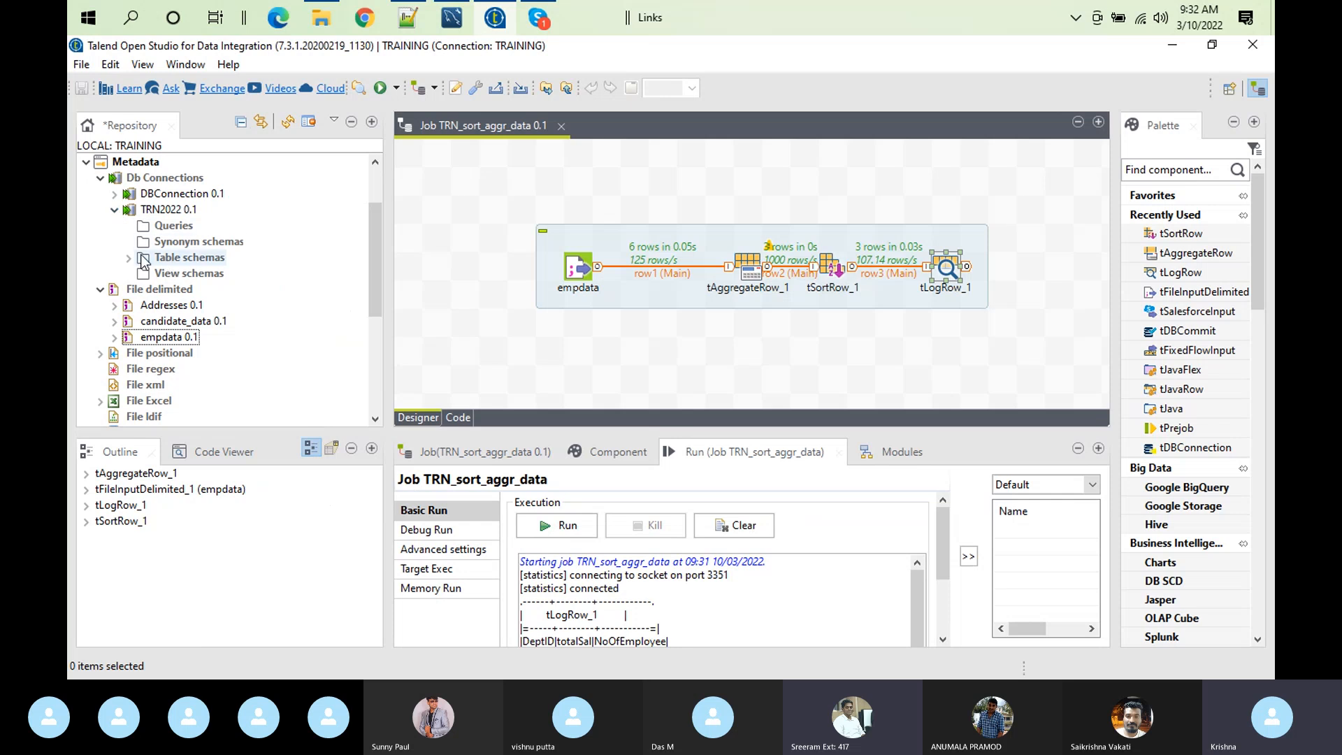
left_click_drag(151, 211, 706, 191)
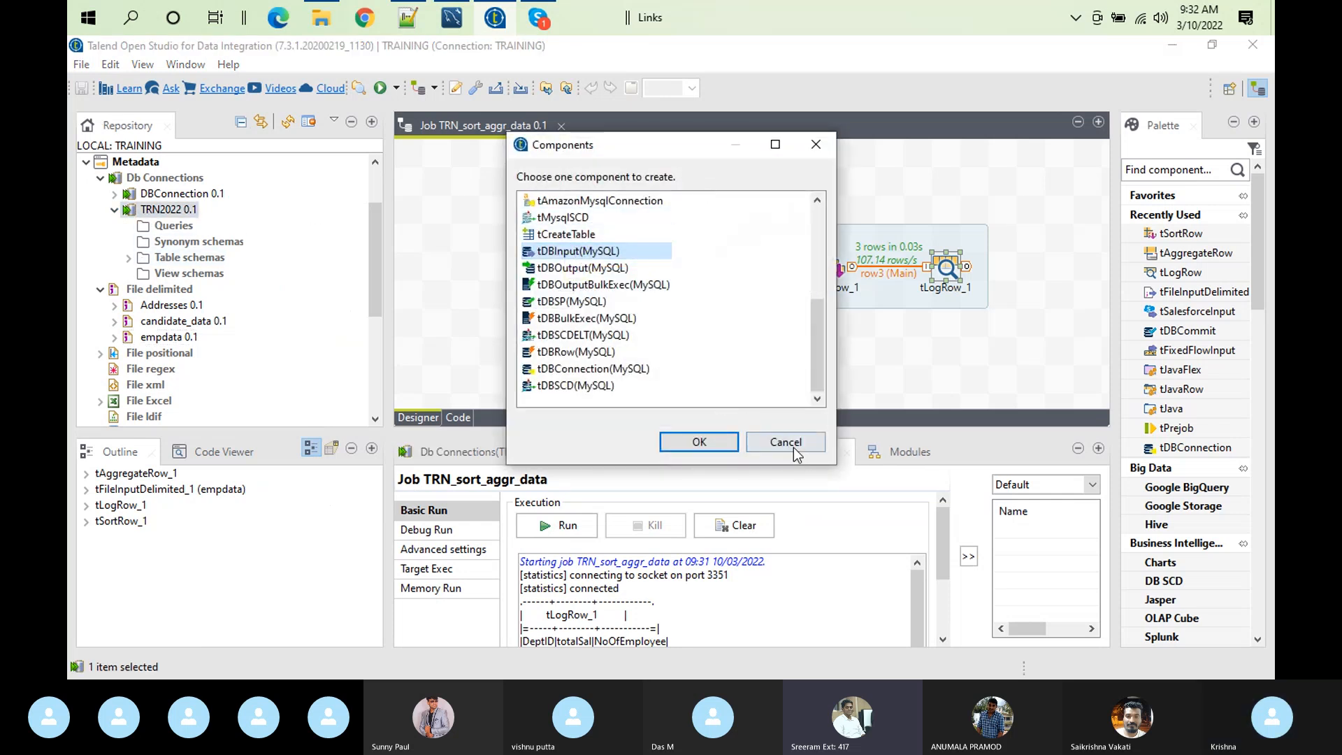
left_click(781, 443)
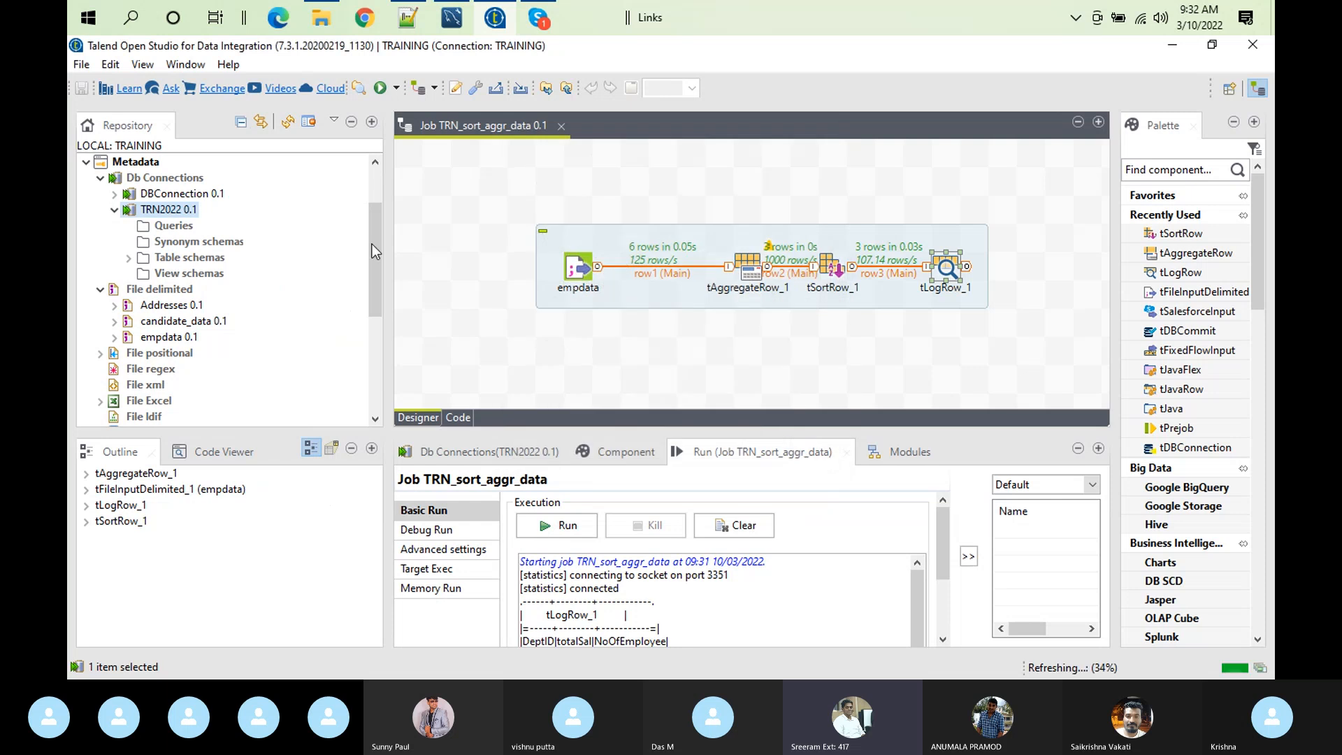
Add a tDBConnection(MySQL) component above the flow from the DBConnection metadata, accepting its context parameters and the DBConnection context group
left_click_drag(180, 193, 631, 160)
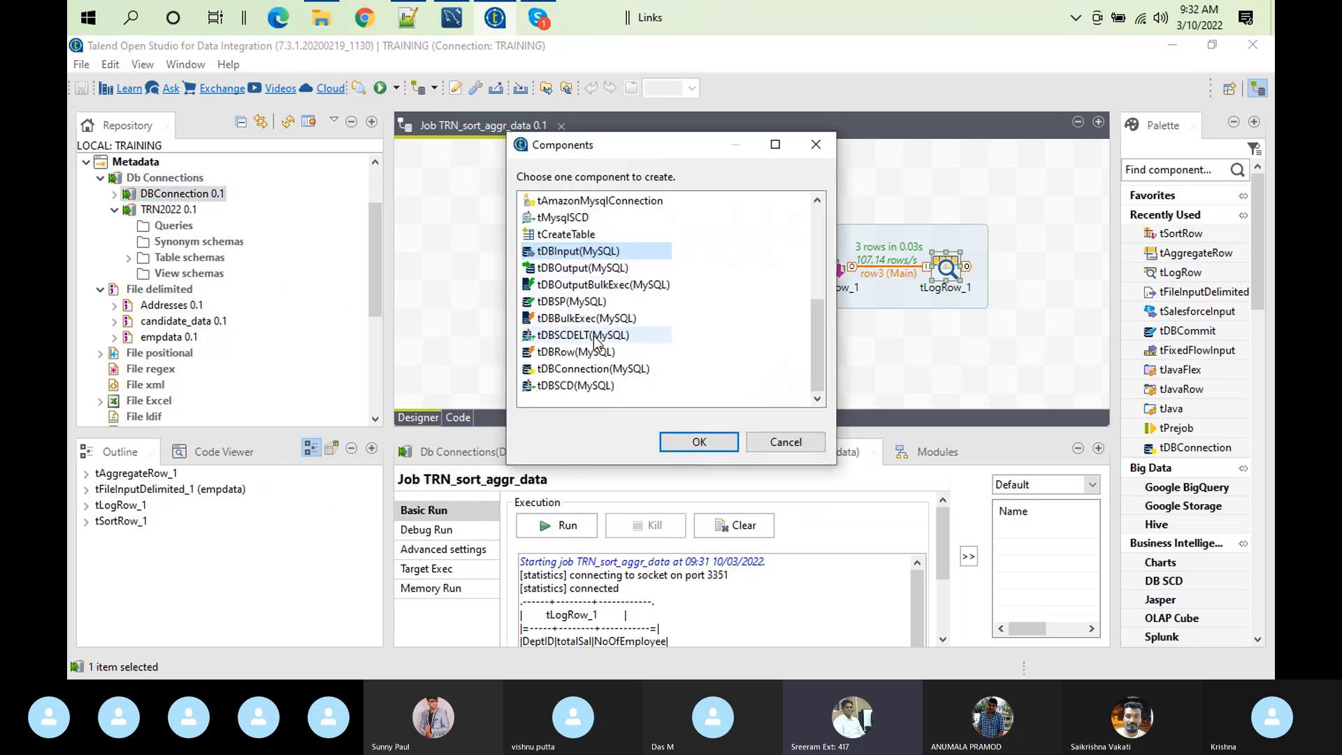
left_click(609, 368)
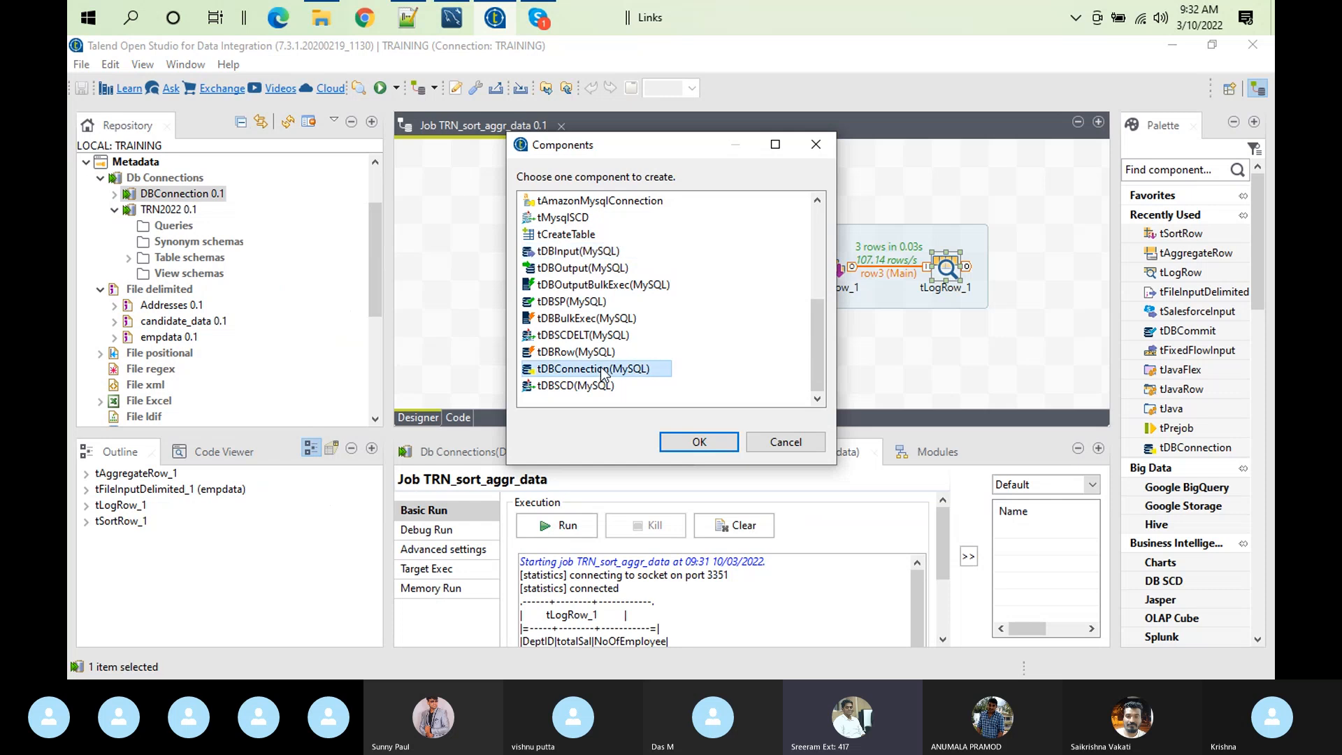
left_click(715, 442)
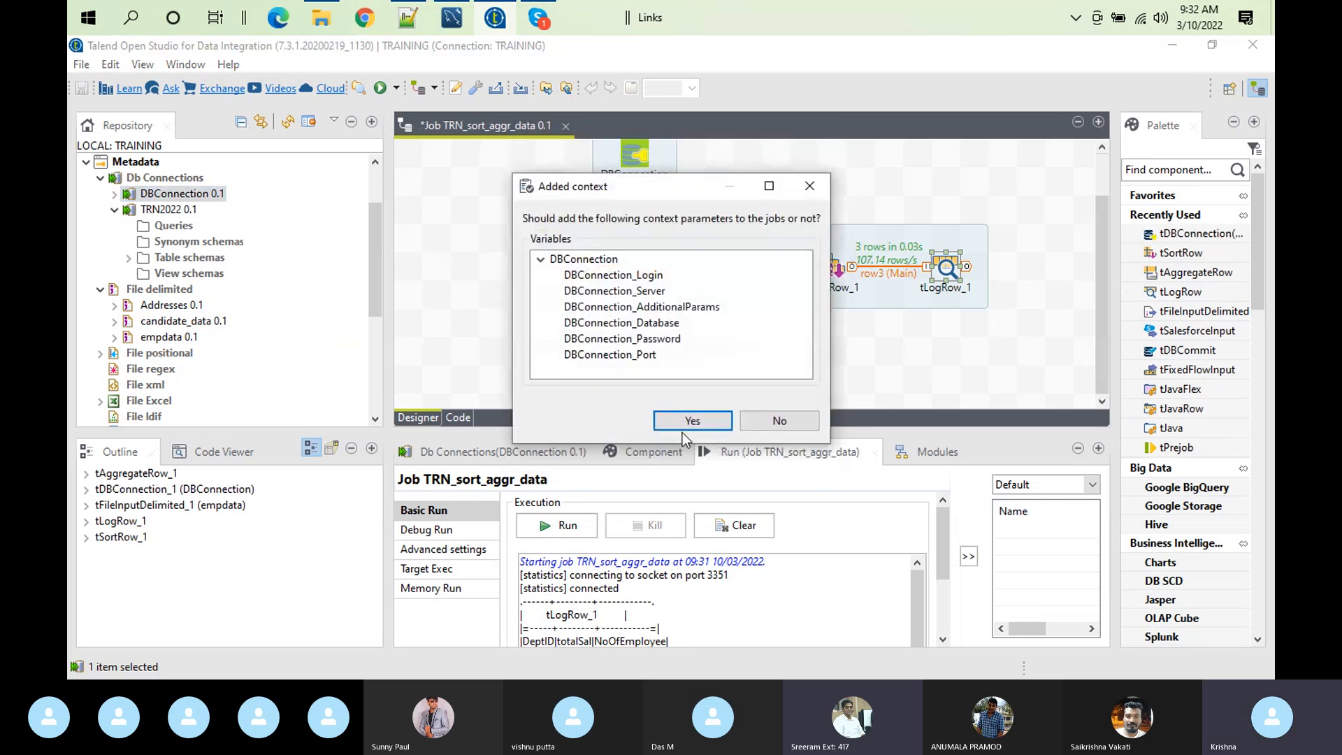
left_click(691, 420)
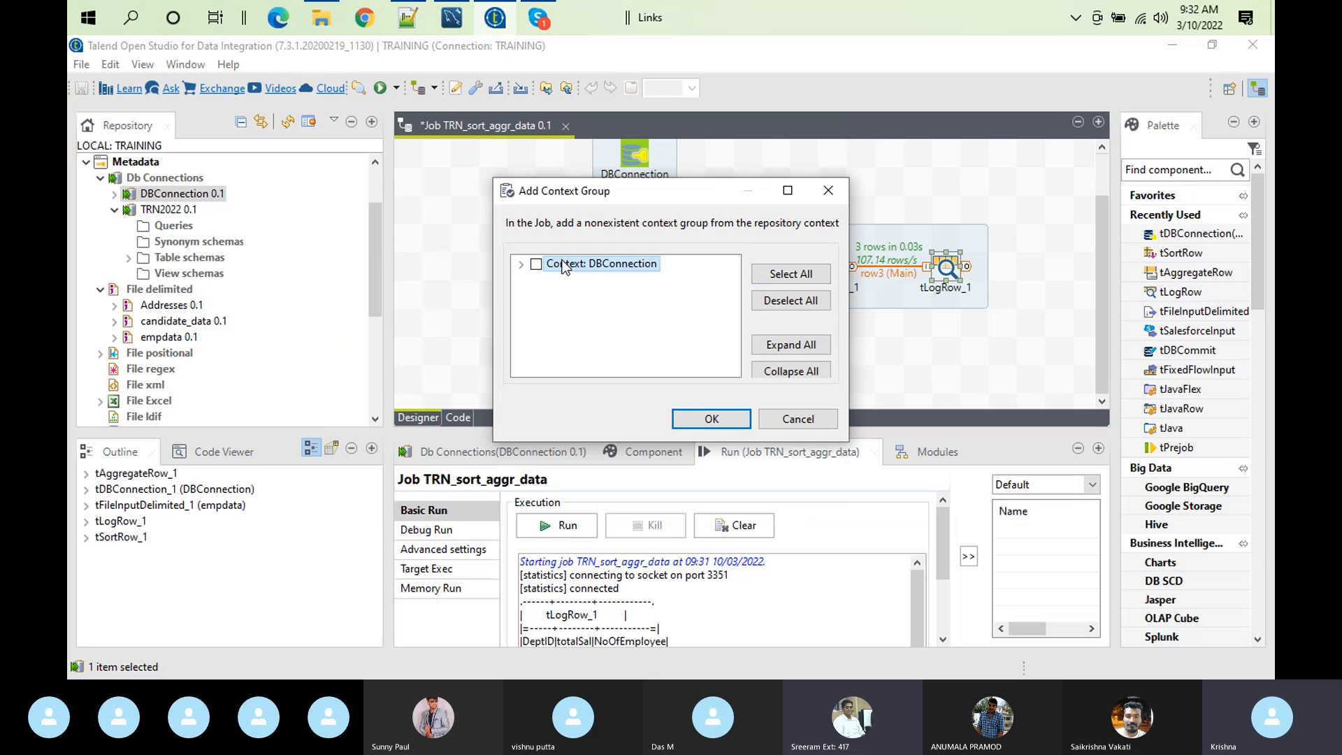
left_click(802, 275)
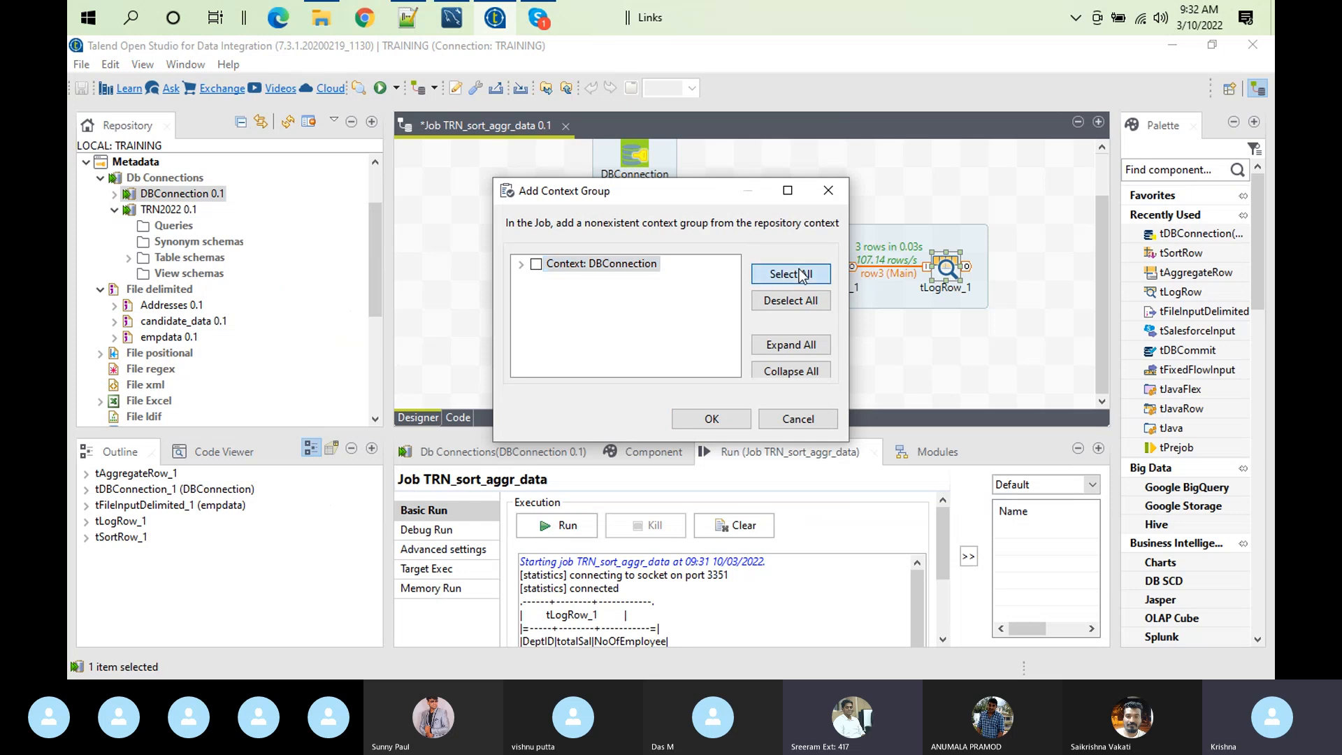
left_click(738, 428)
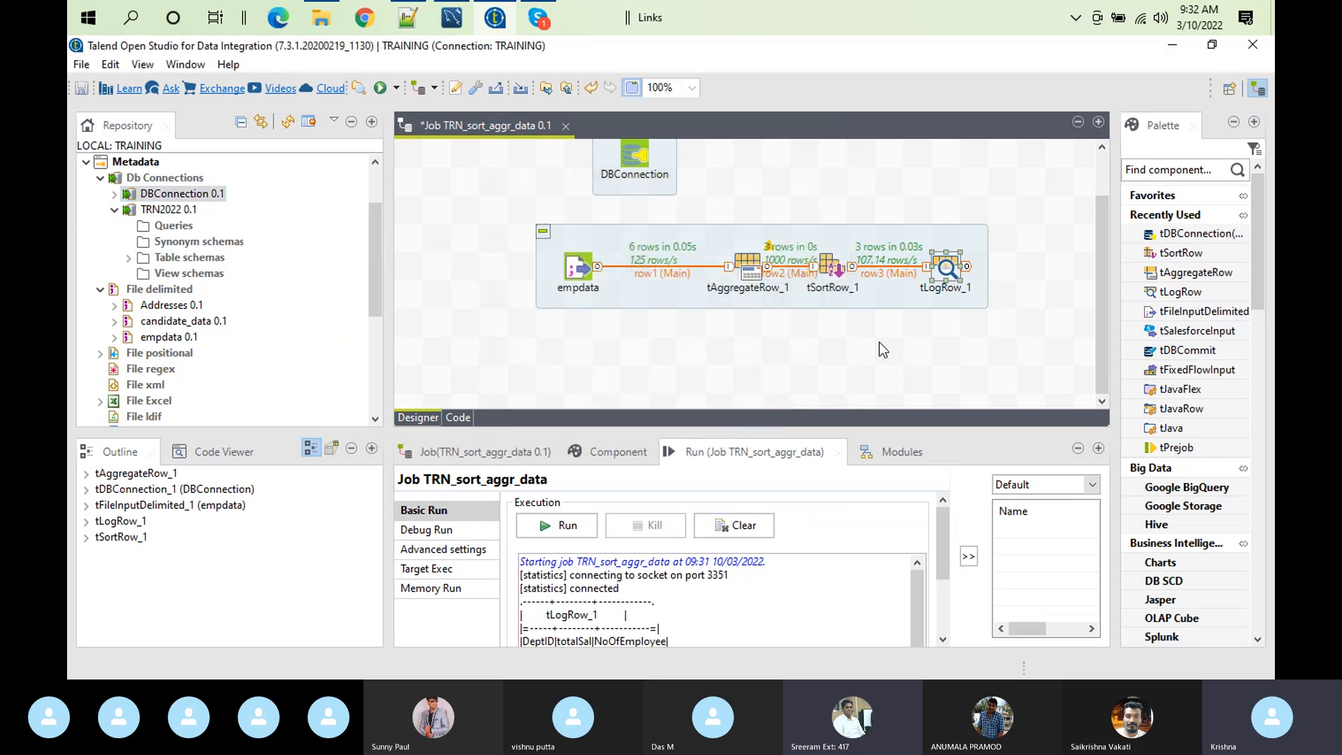
Add a tMysqlOutput component to the canvas below the tSortRow_1 and tLogRow_1 link
left_click(896, 343)
type("t")
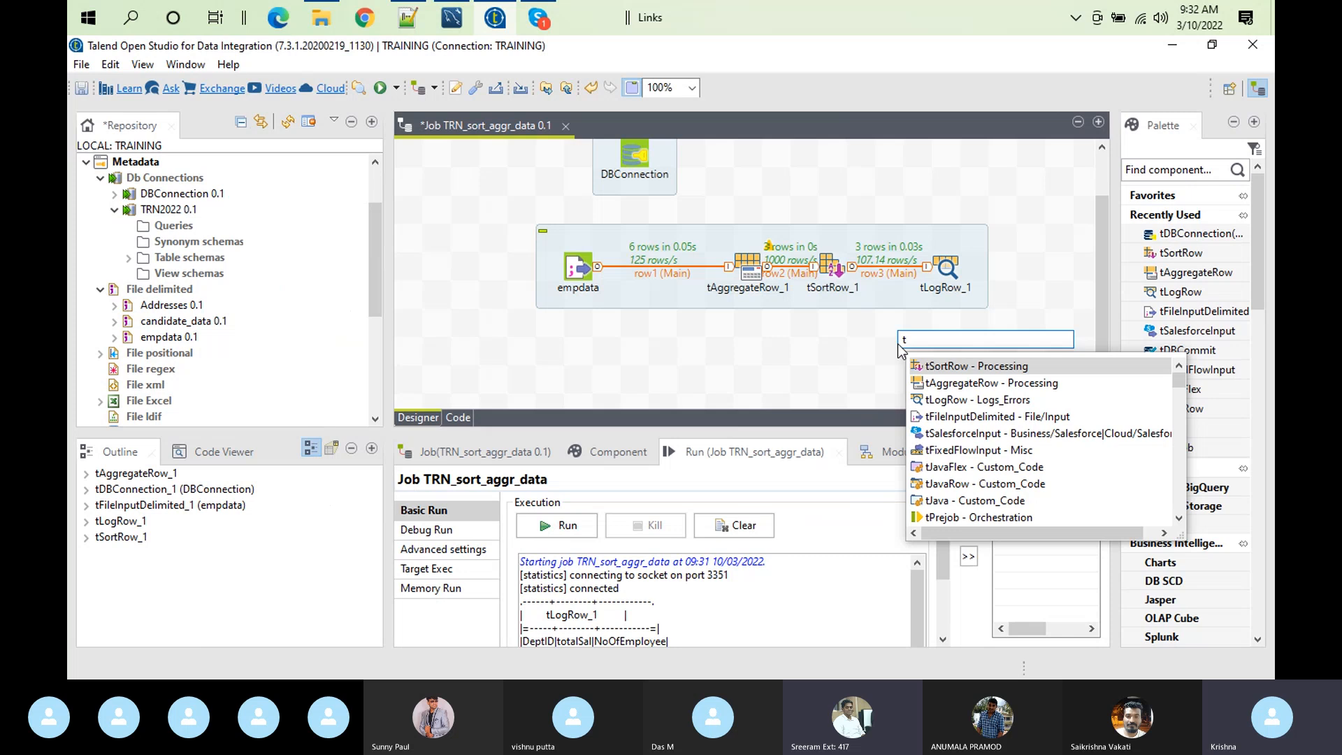
type("mys")
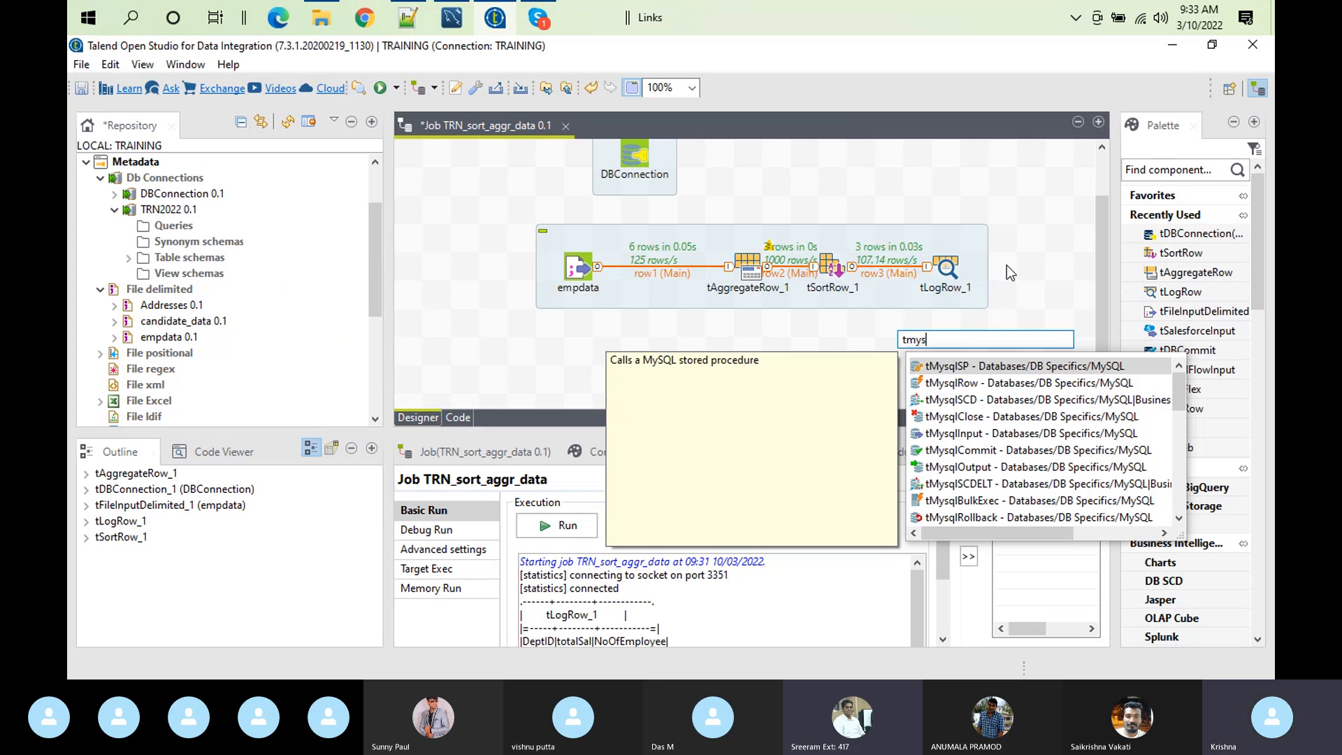
type("ql")
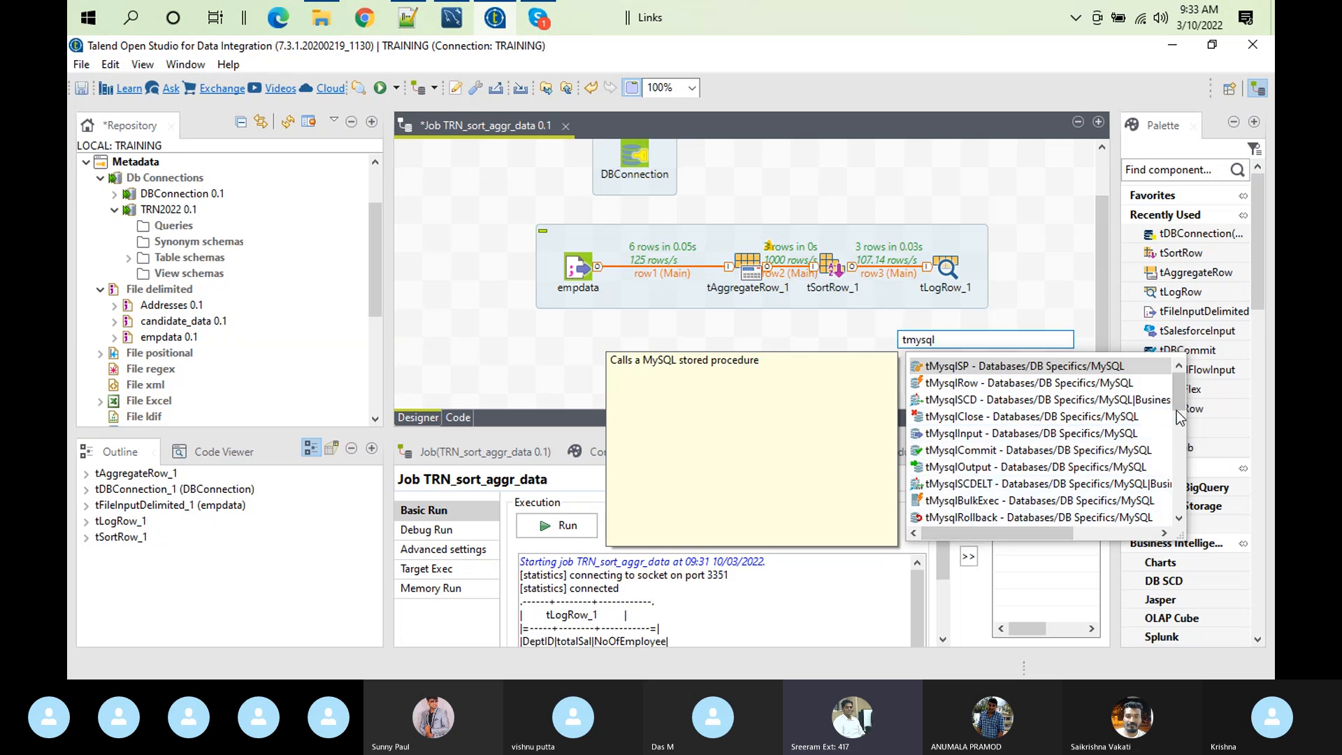
scroll(1181, 418, "down", 1)
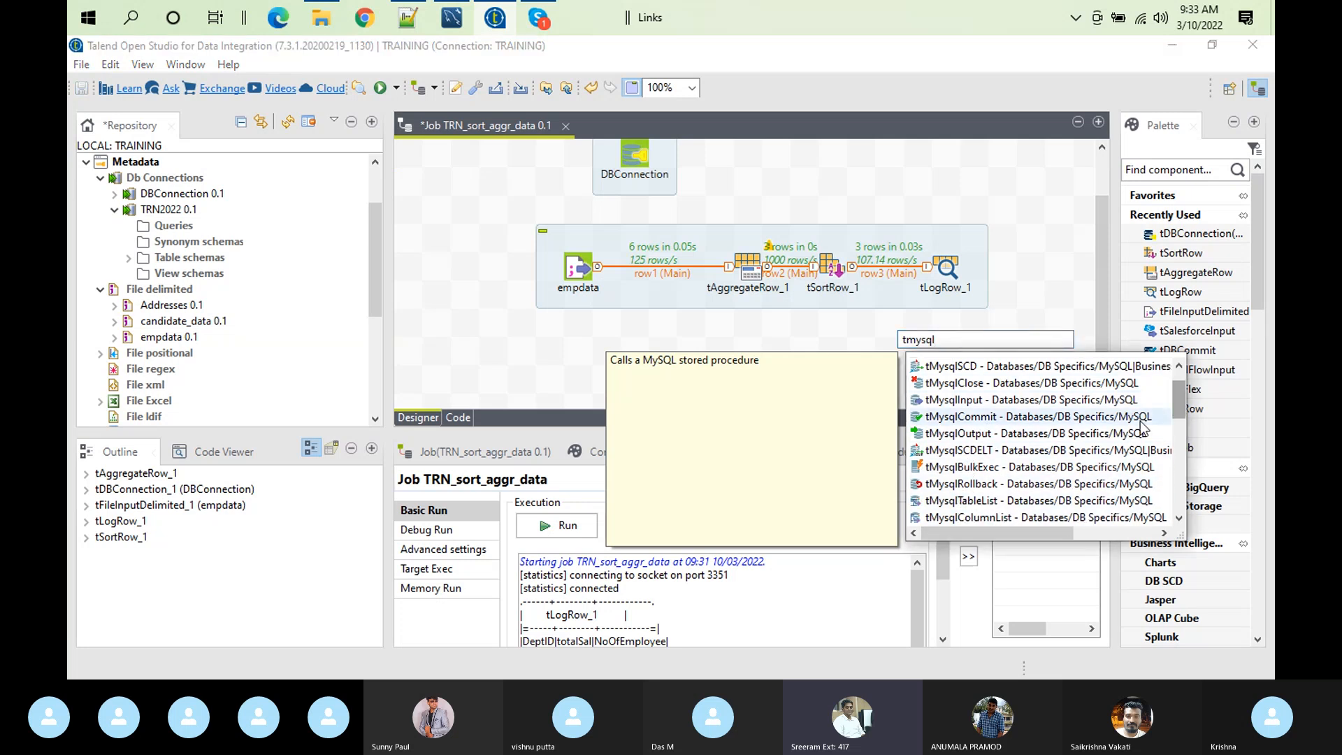
double_click(958, 435)
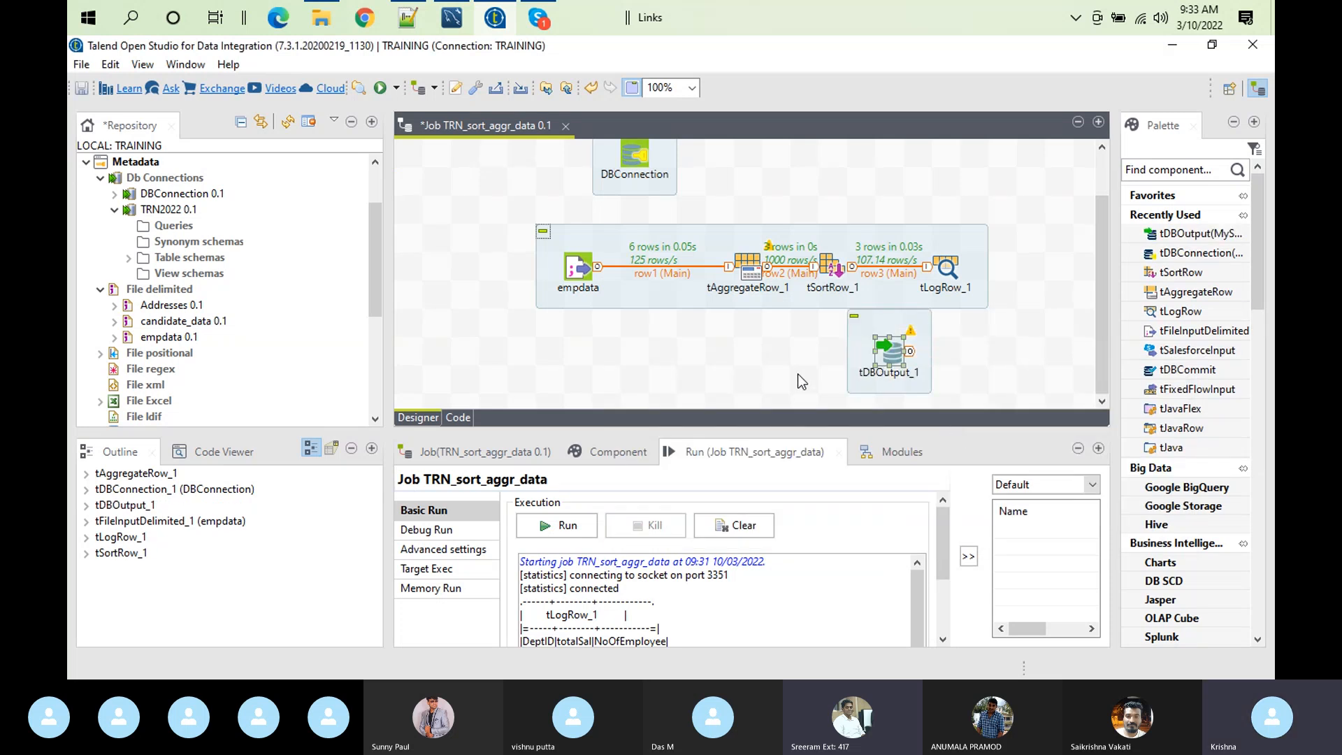
Deactivate the tDBOutput_1 component and the whole subjob of the DBConnection component
right_click(897, 345)
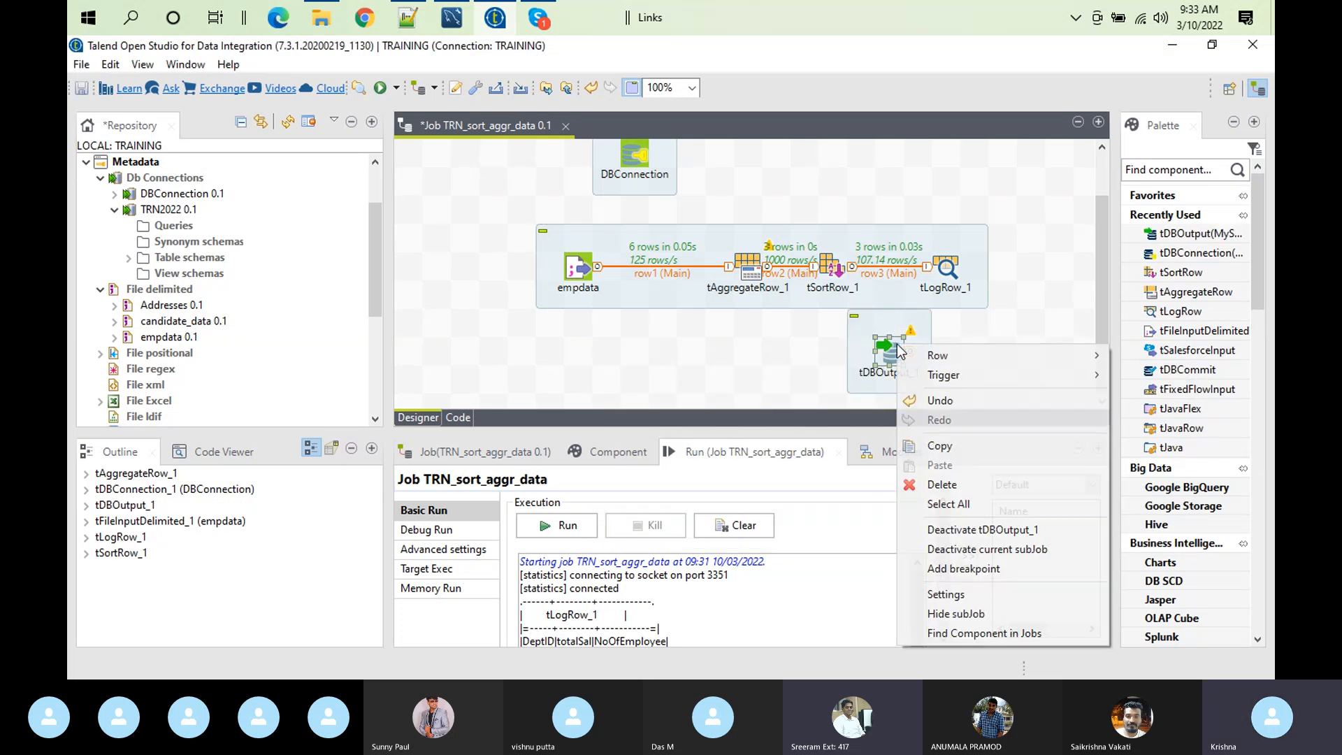
left_click(981, 529)
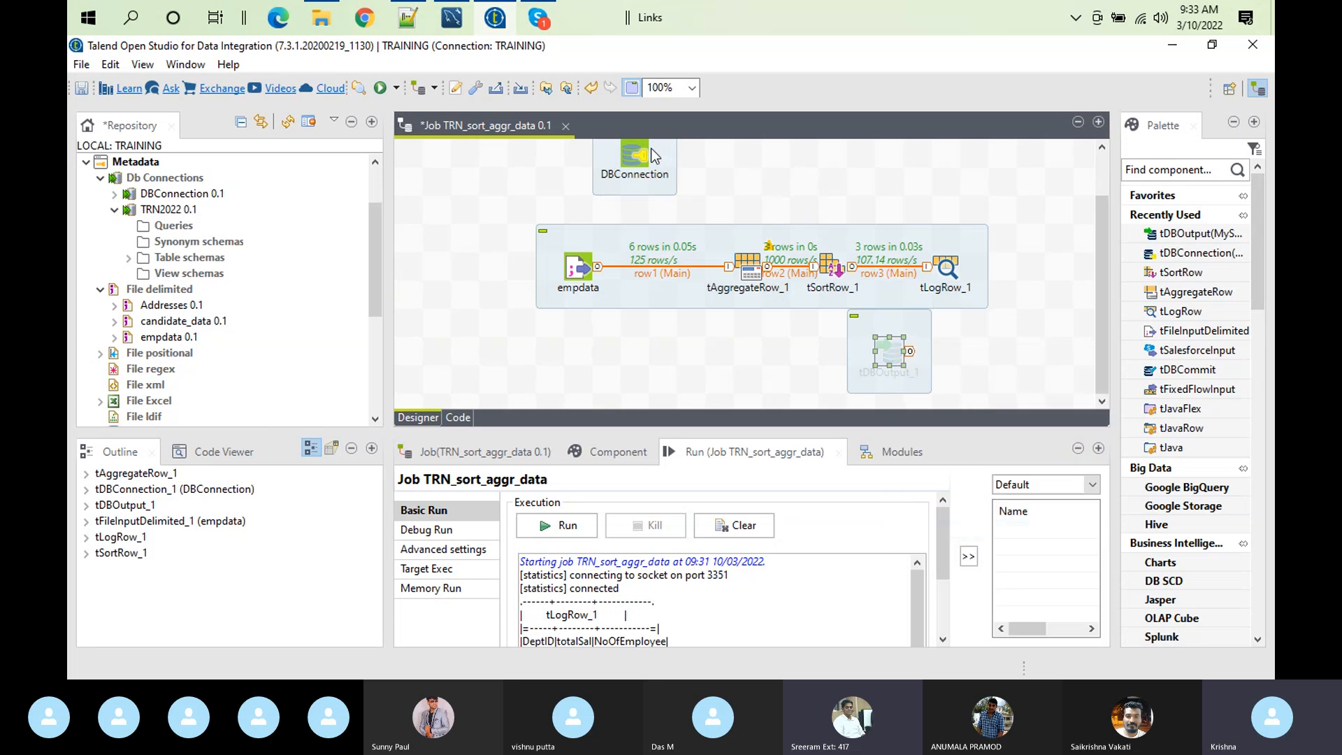
right_click(627, 158)
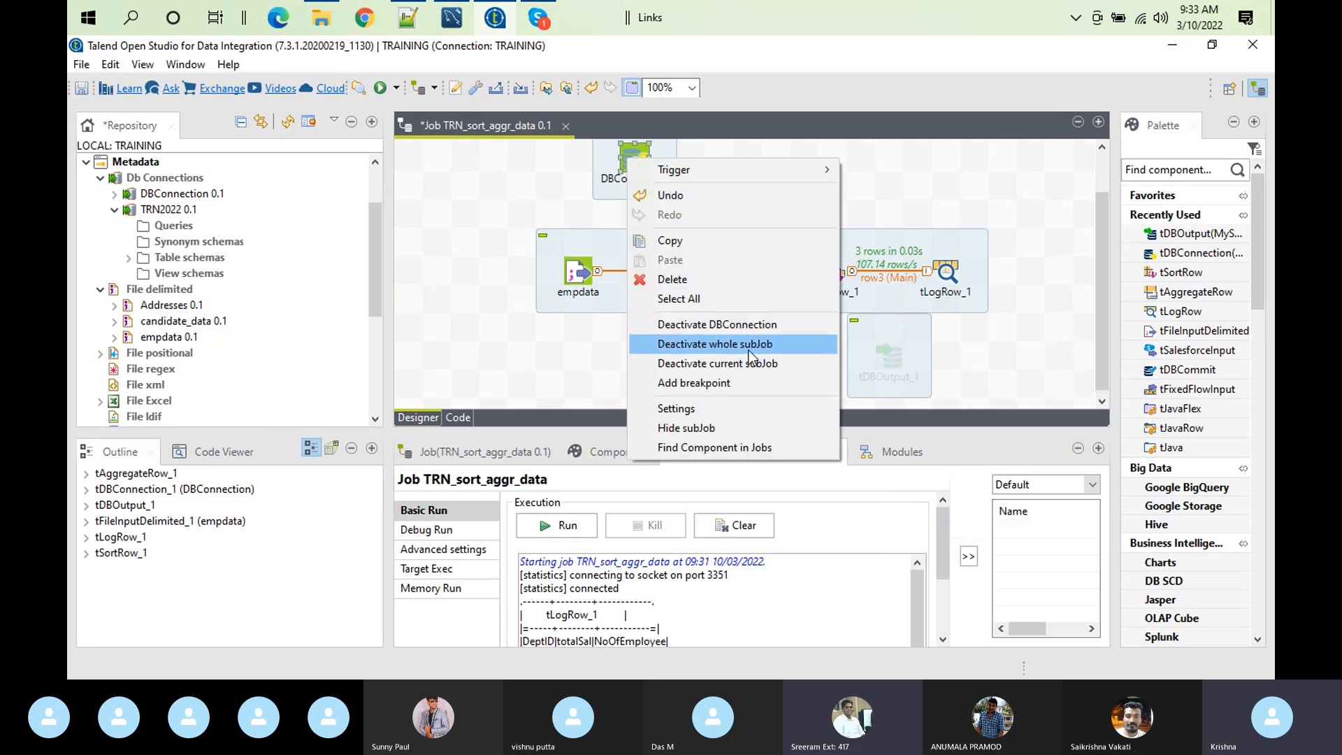
left_click(756, 345)
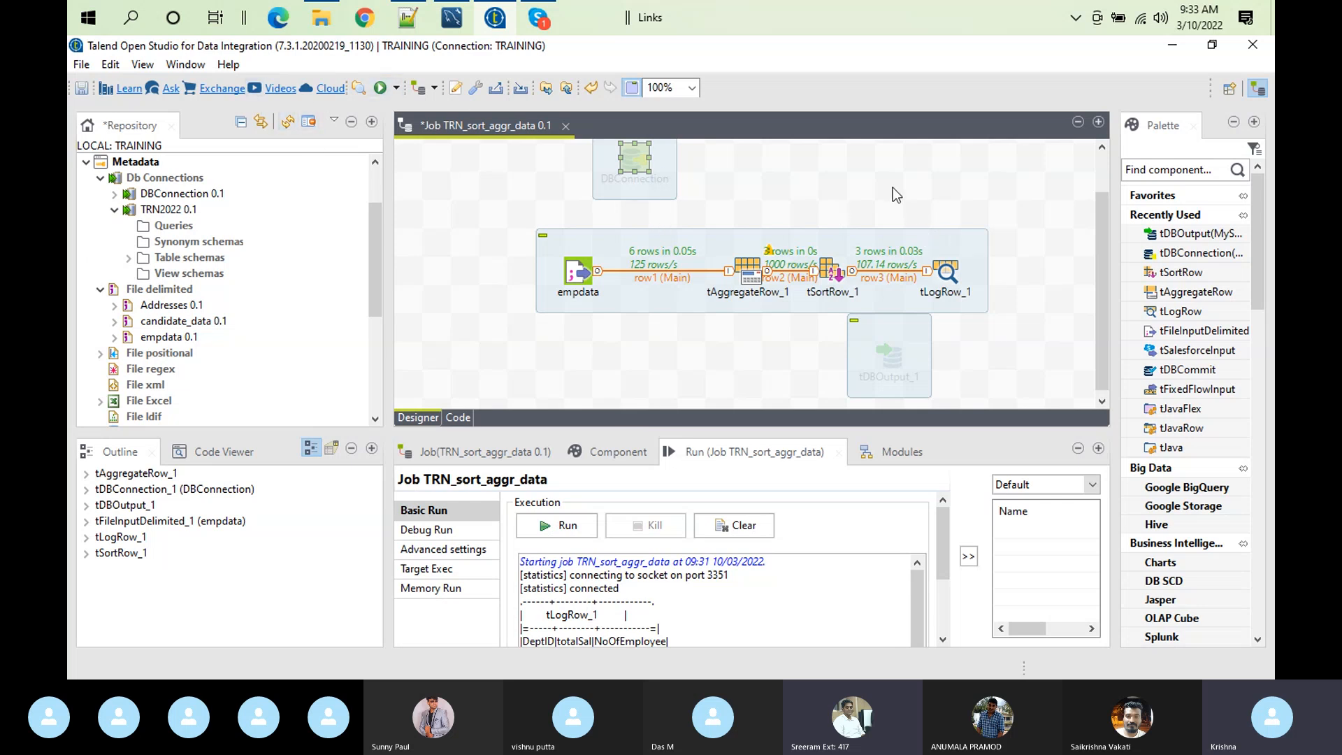
Add a tHashOutput component to the canvas above the tSortRow_1 and tLogRow_1 link
type("th")
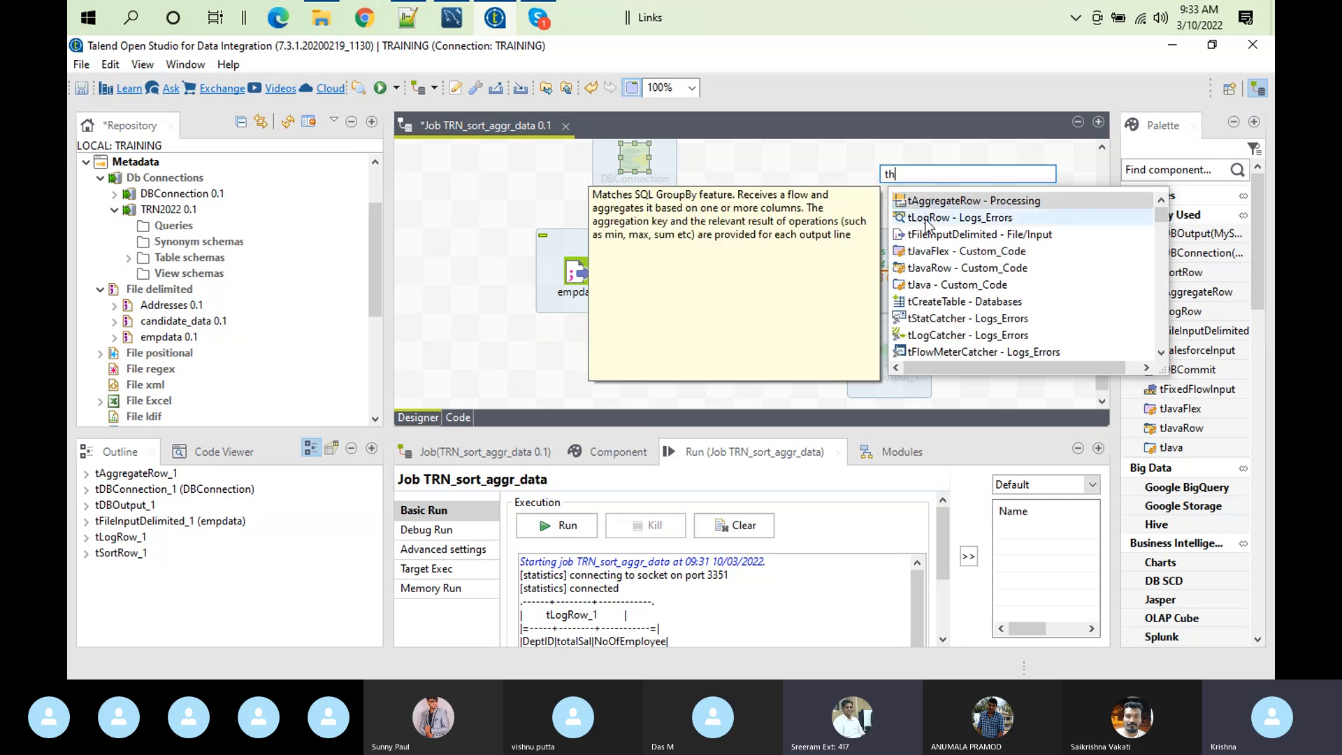
type("as")
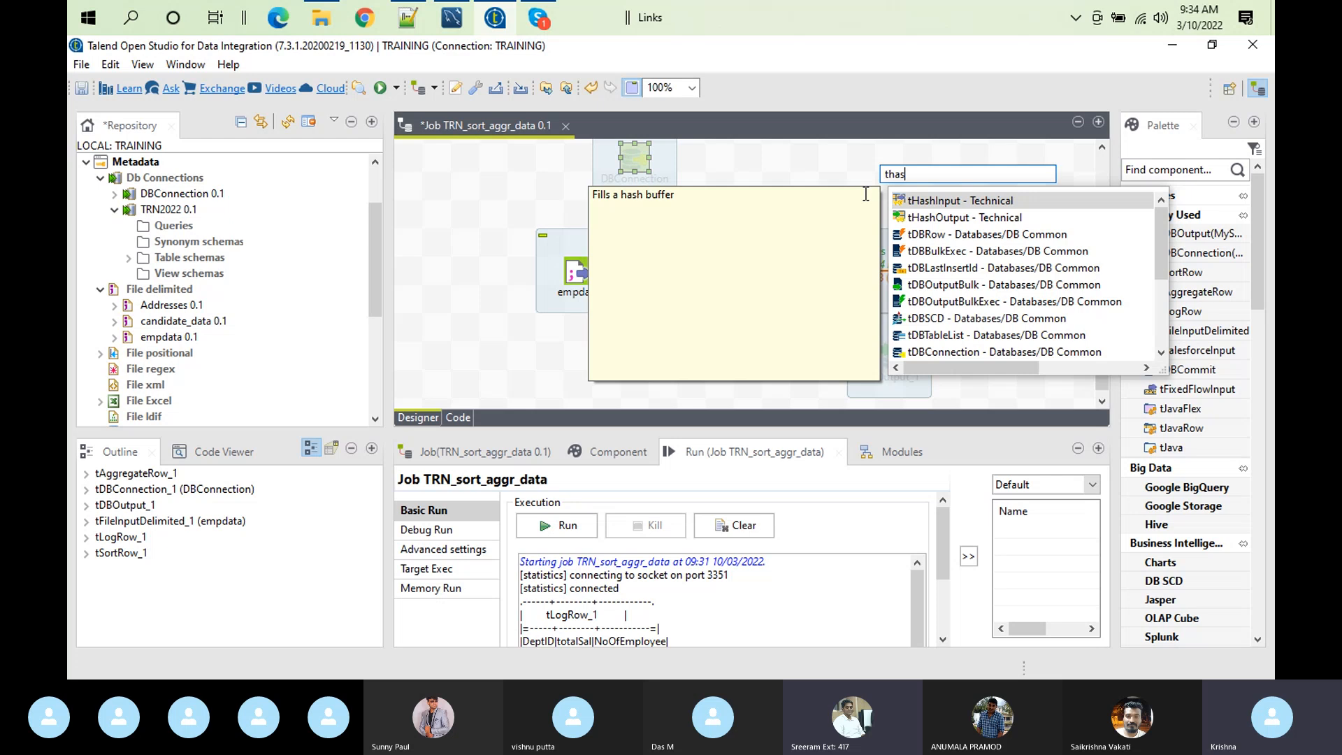
double_click(963, 218)
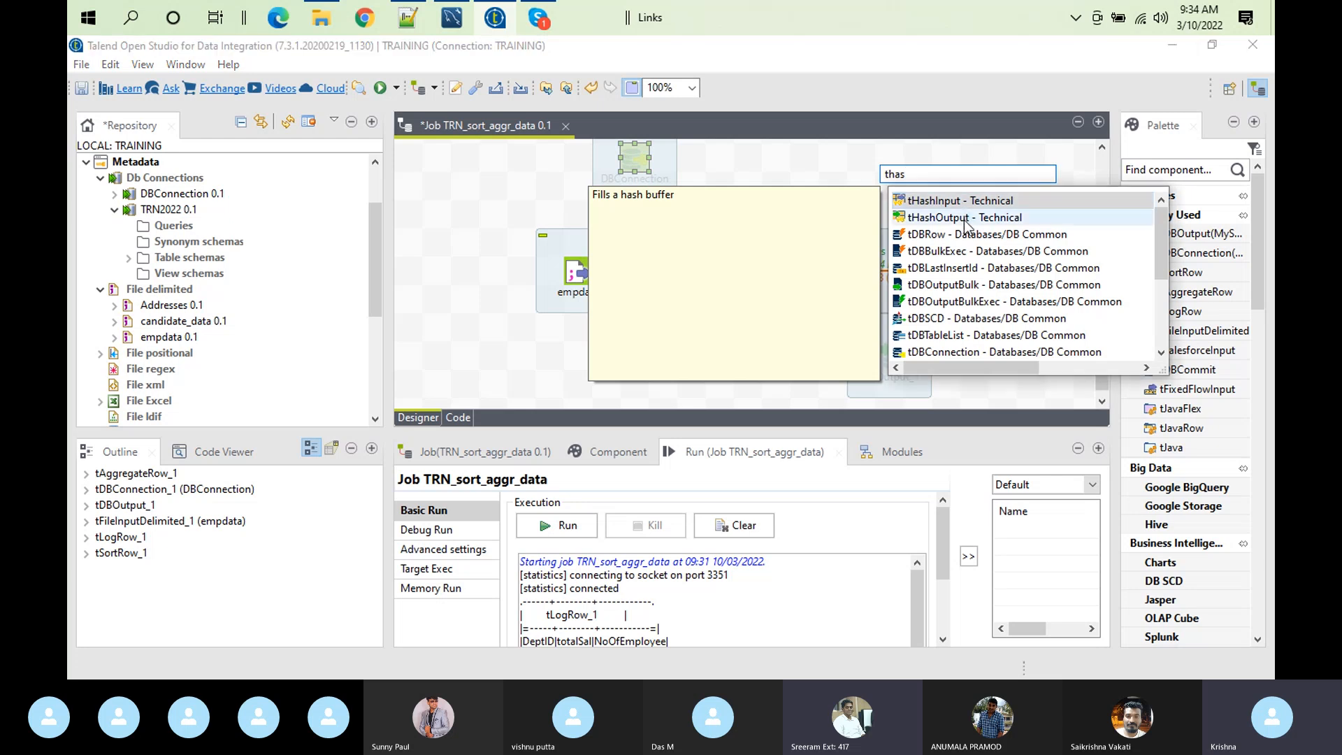
Redirect row3 from tLogRow_1 to tHashOutput_1, moving tLogRow_1 out of the flow and tHashOutput_1 in line after tSortRow_1
left_click(925, 277)
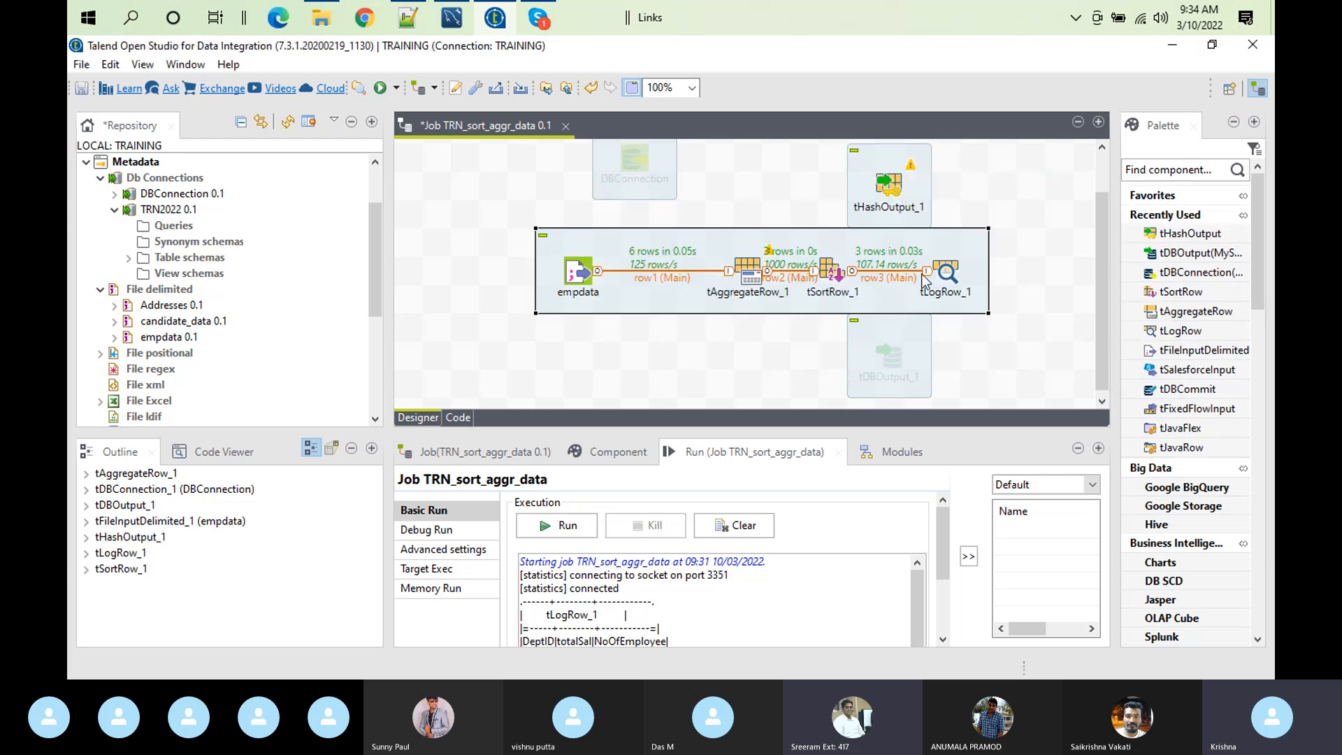
left_click(923, 272)
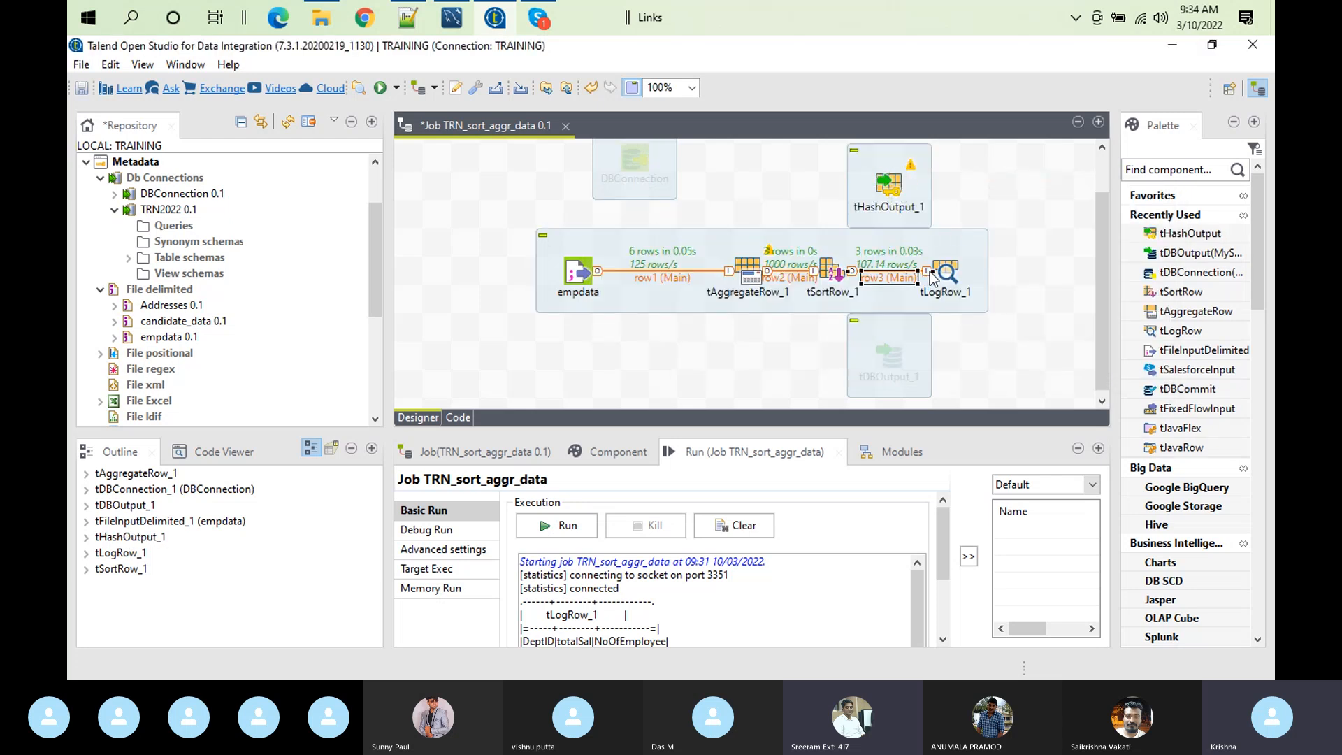
left_click_drag(930, 273, 870, 186)
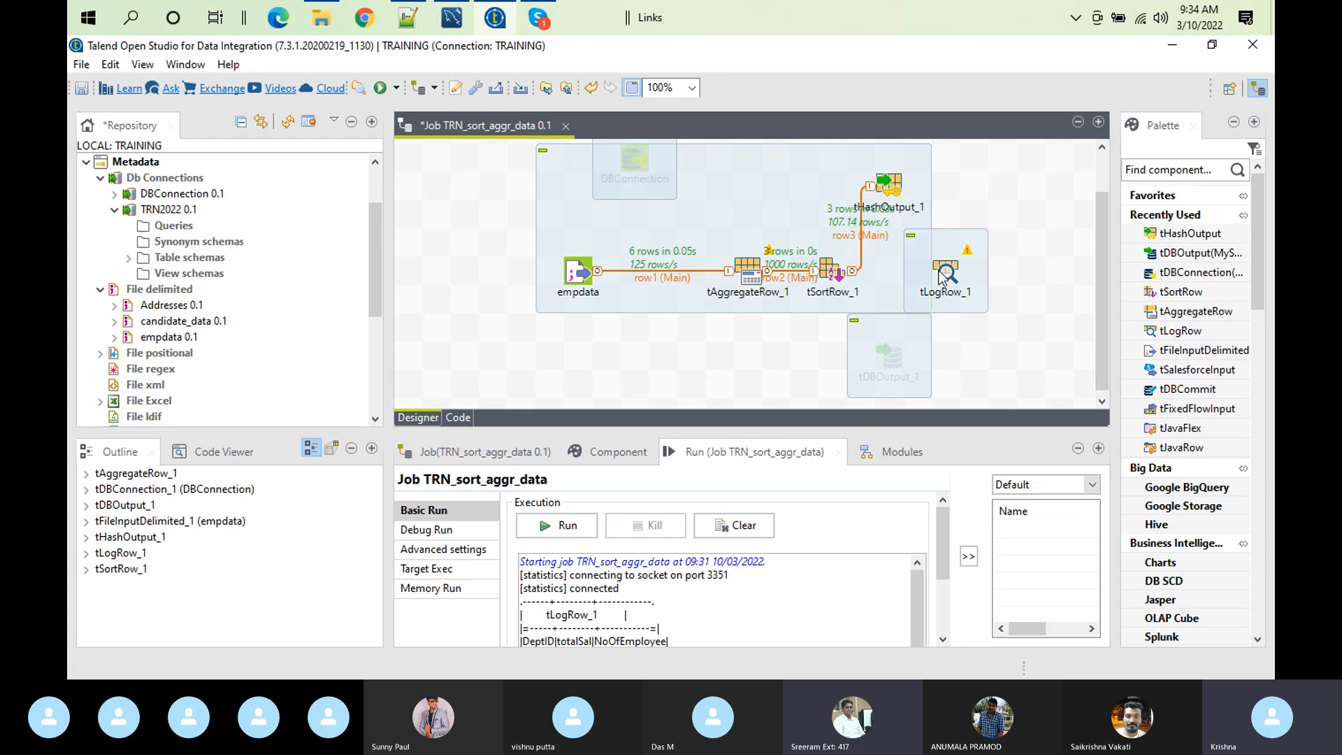
left_click_drag(944, 281, 1057, 175)
left_click_drag(887, 183, 909, 260)
Deactivate the disconnected tLogRow_1 component
left_click(1060, 158)
right_click(1060, 158)
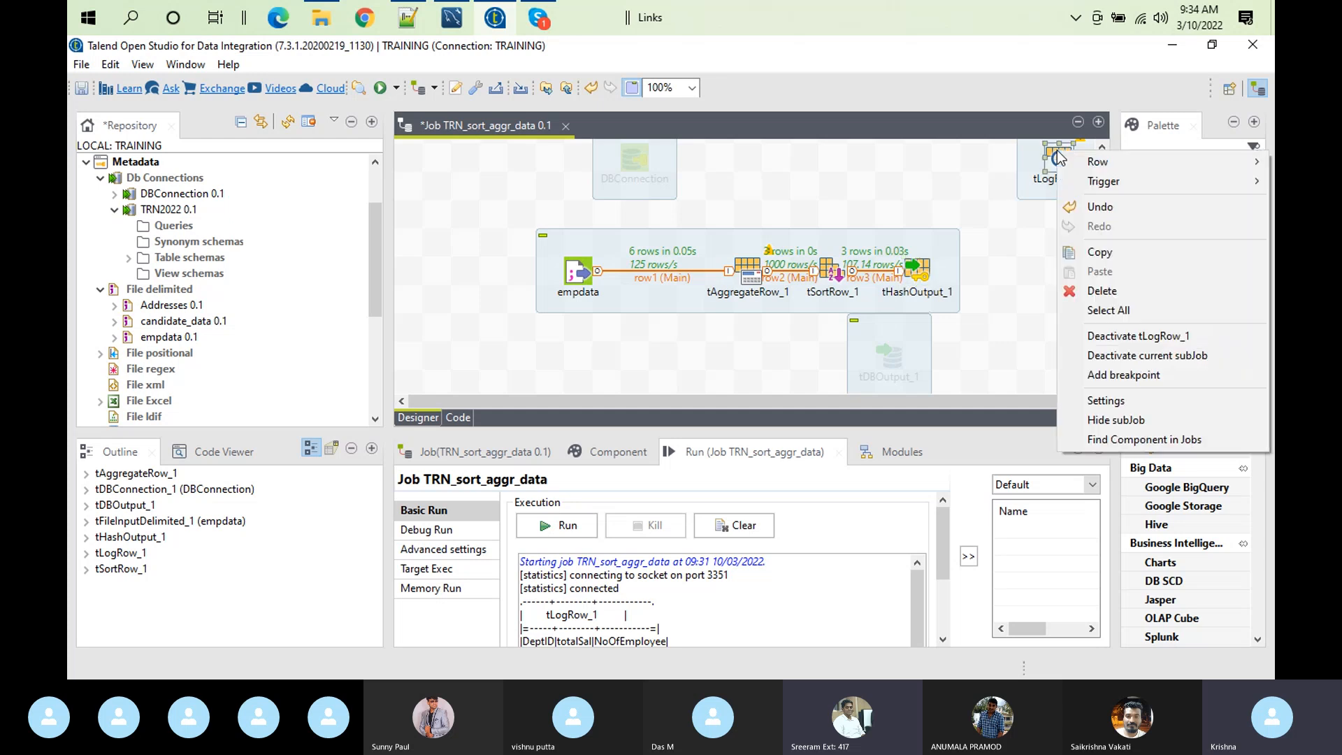
left_click(1138, 336)
Examine the basic and advanced settings of the tHashOutput_1 component
left_click(922, 270)
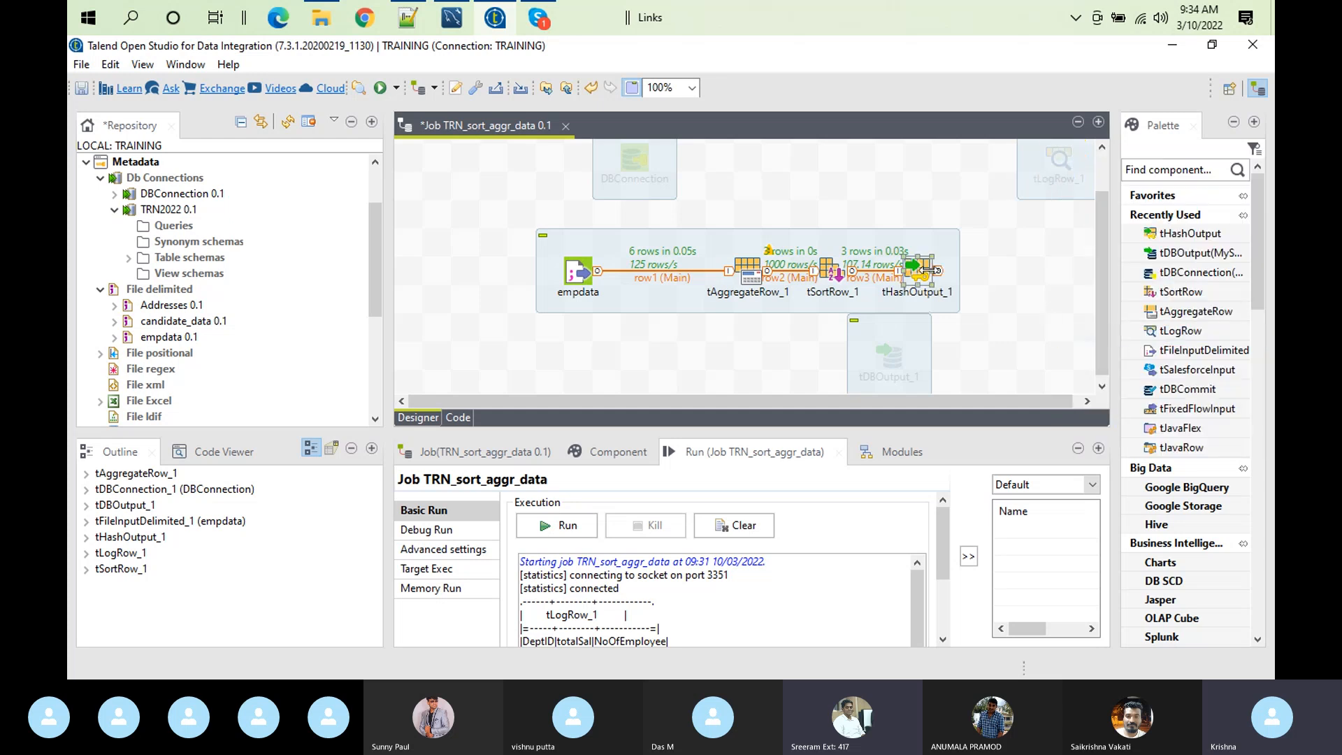
double_click(917, 274)
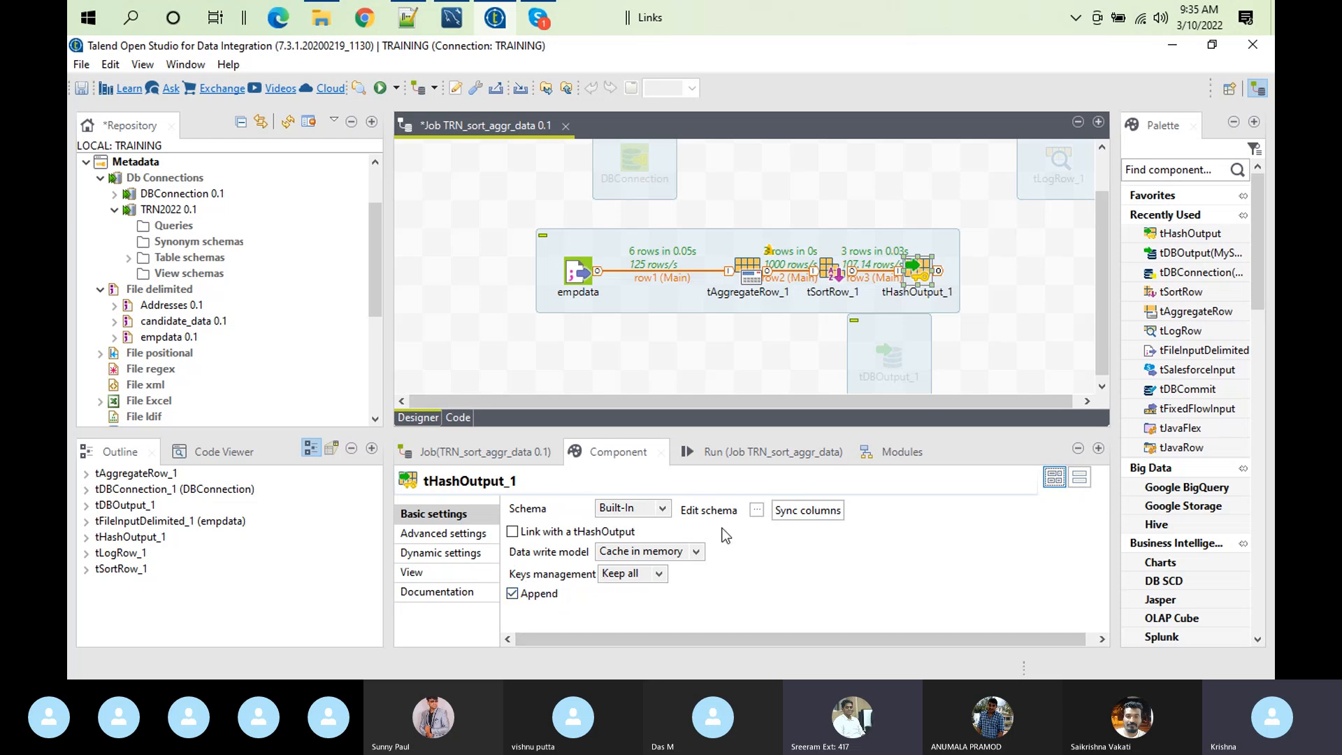
left_click(417, 533)
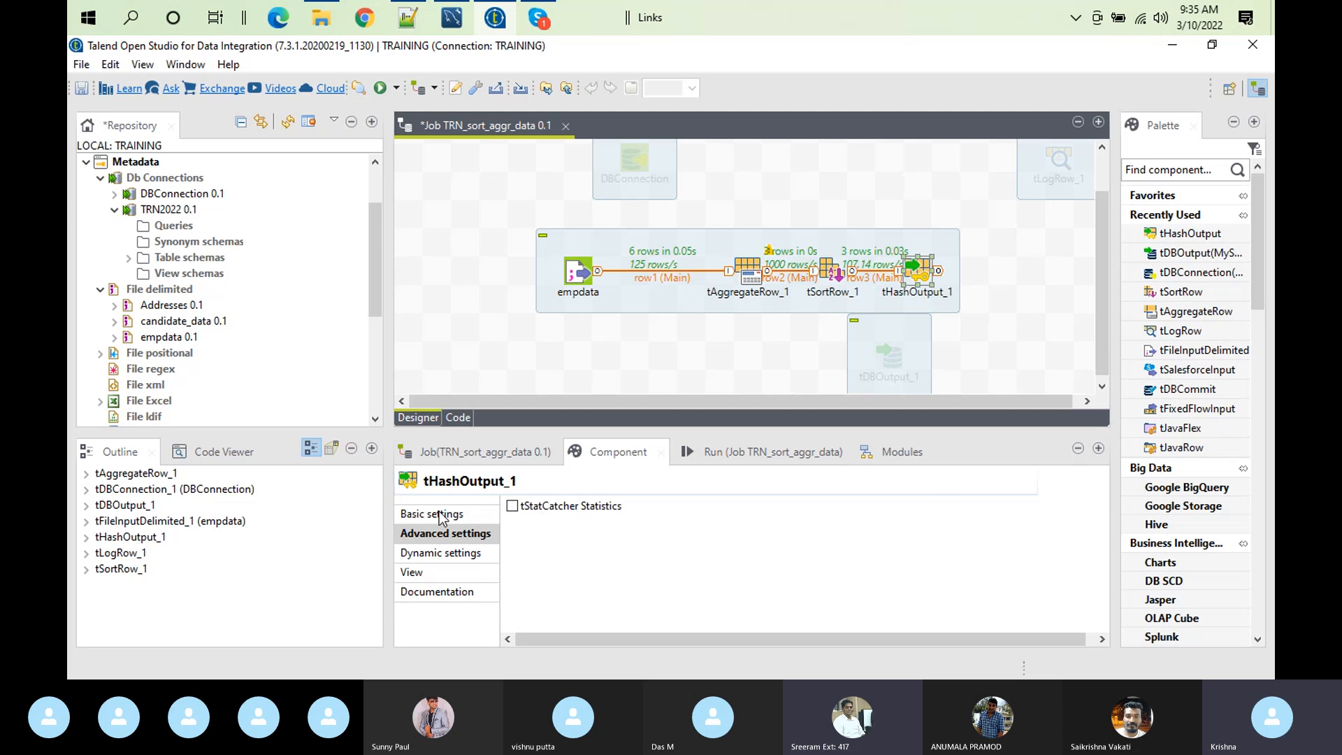
Clear the previous console output and run the TRN_sort_aggr_data job
left_click(763, 458)
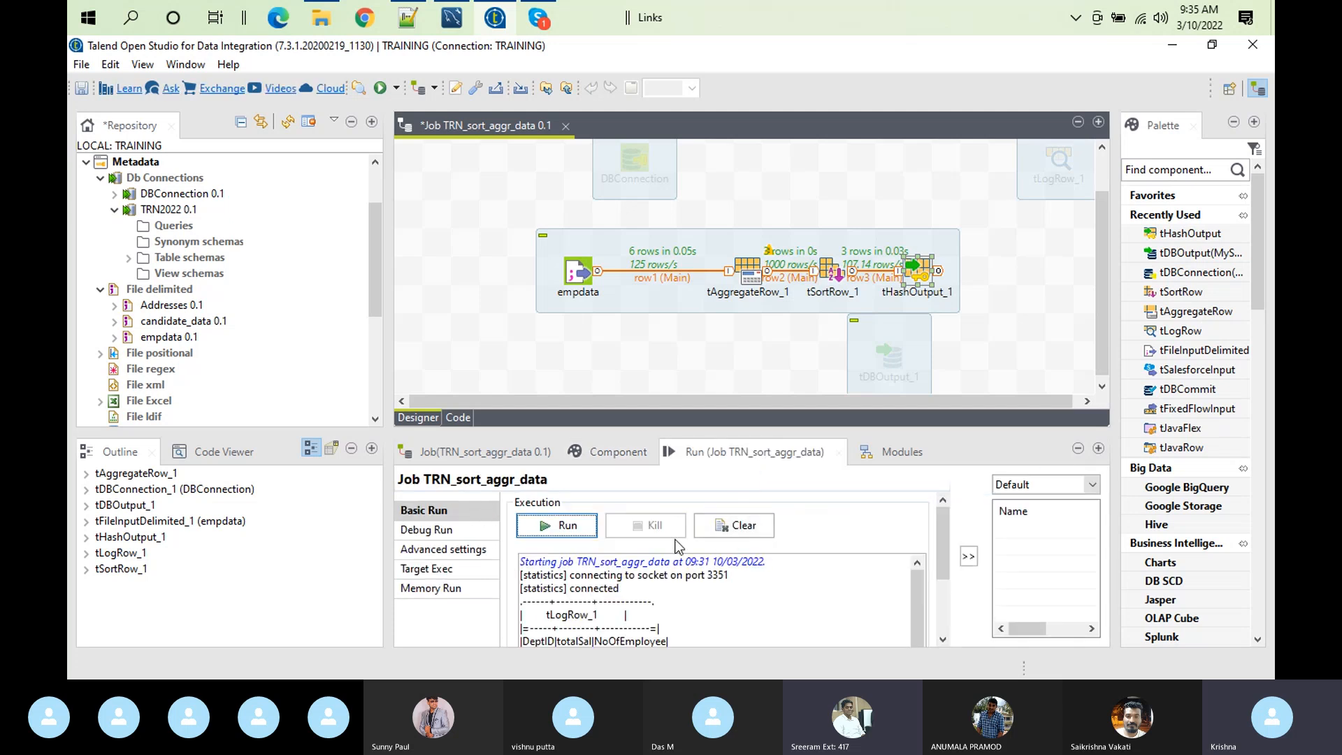
left_click(742, 524)
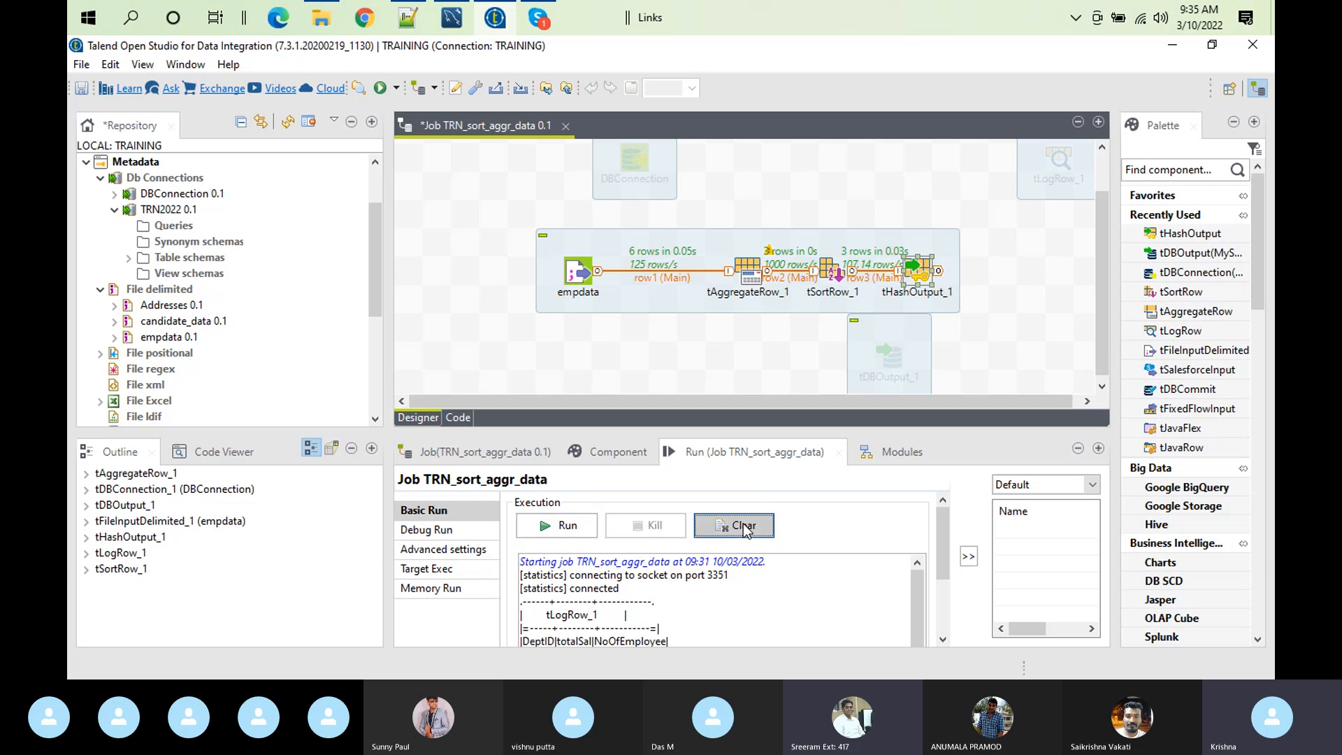
left_click(573, 525)
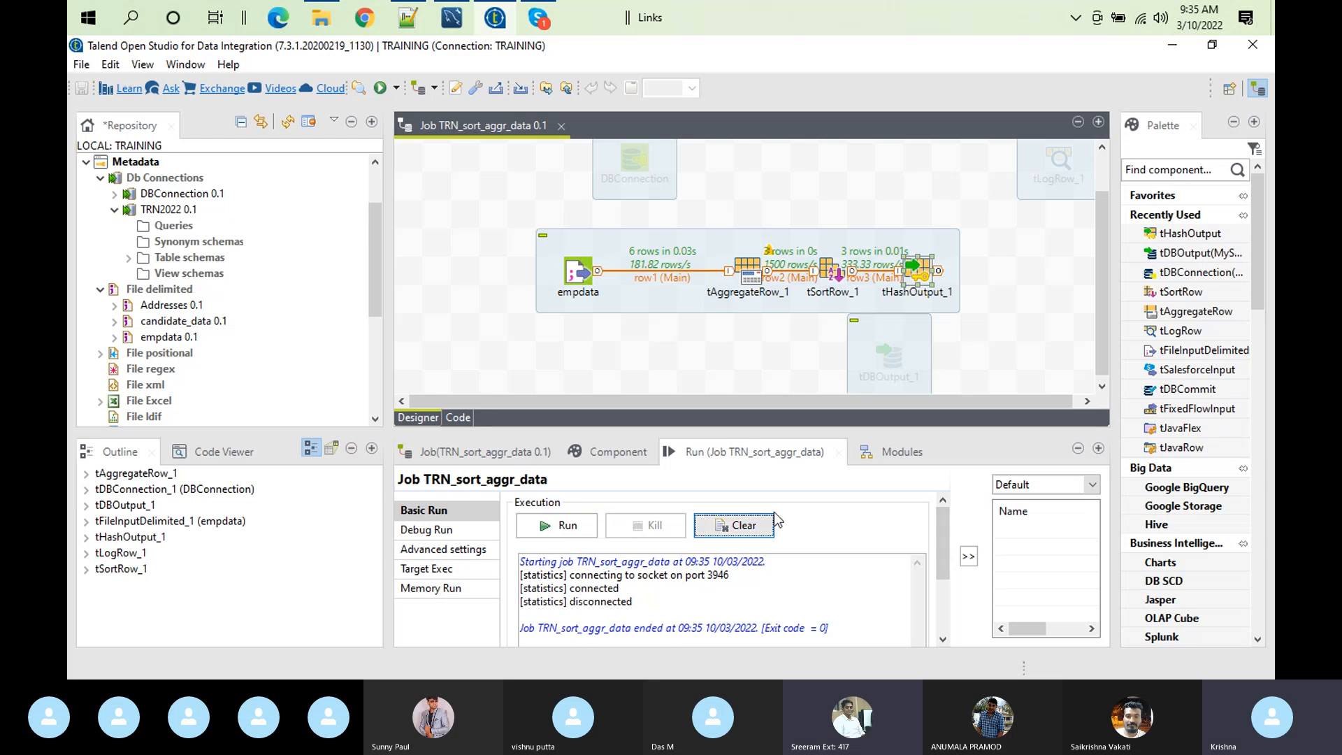
Move the deactivated tDBOutput_1 component out of the area below the main flow and shift the empdata subjob slightly left
left_click(874, 335)
key("Delete")
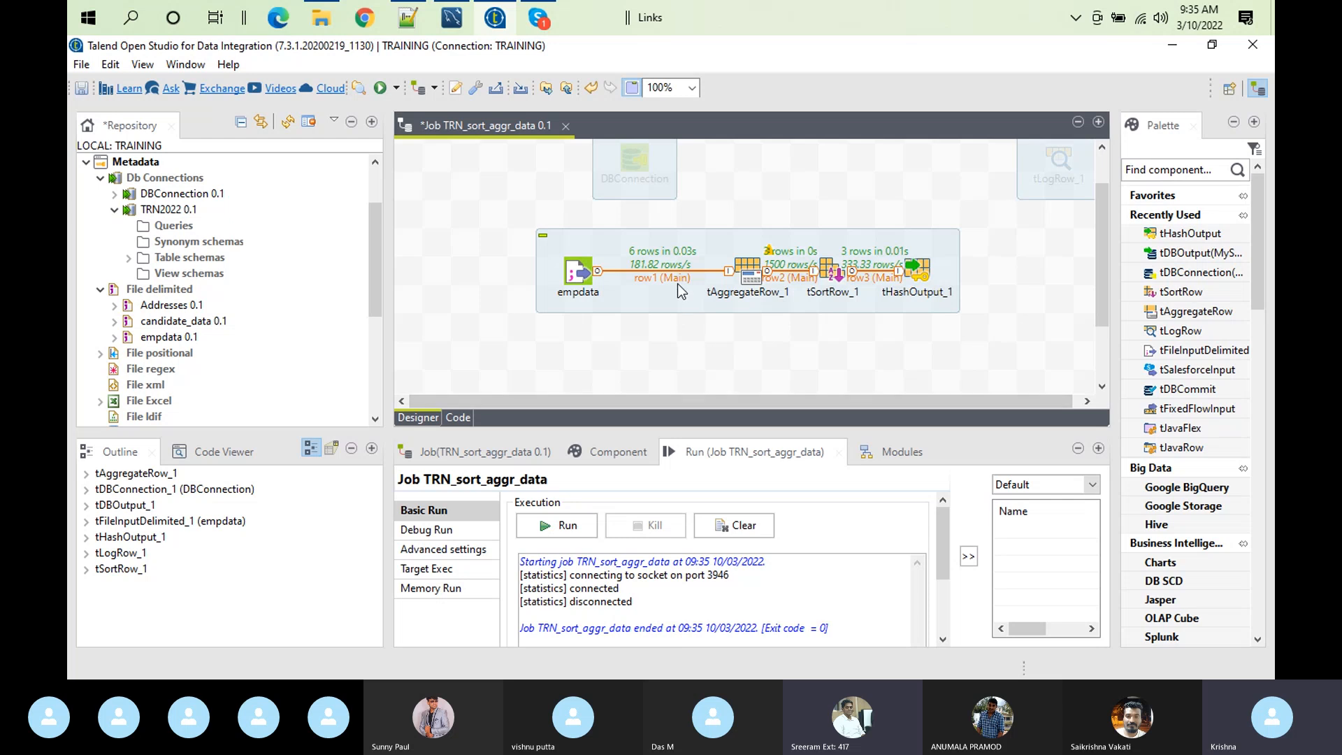
left_click_drag(666, 237, 637, 236)
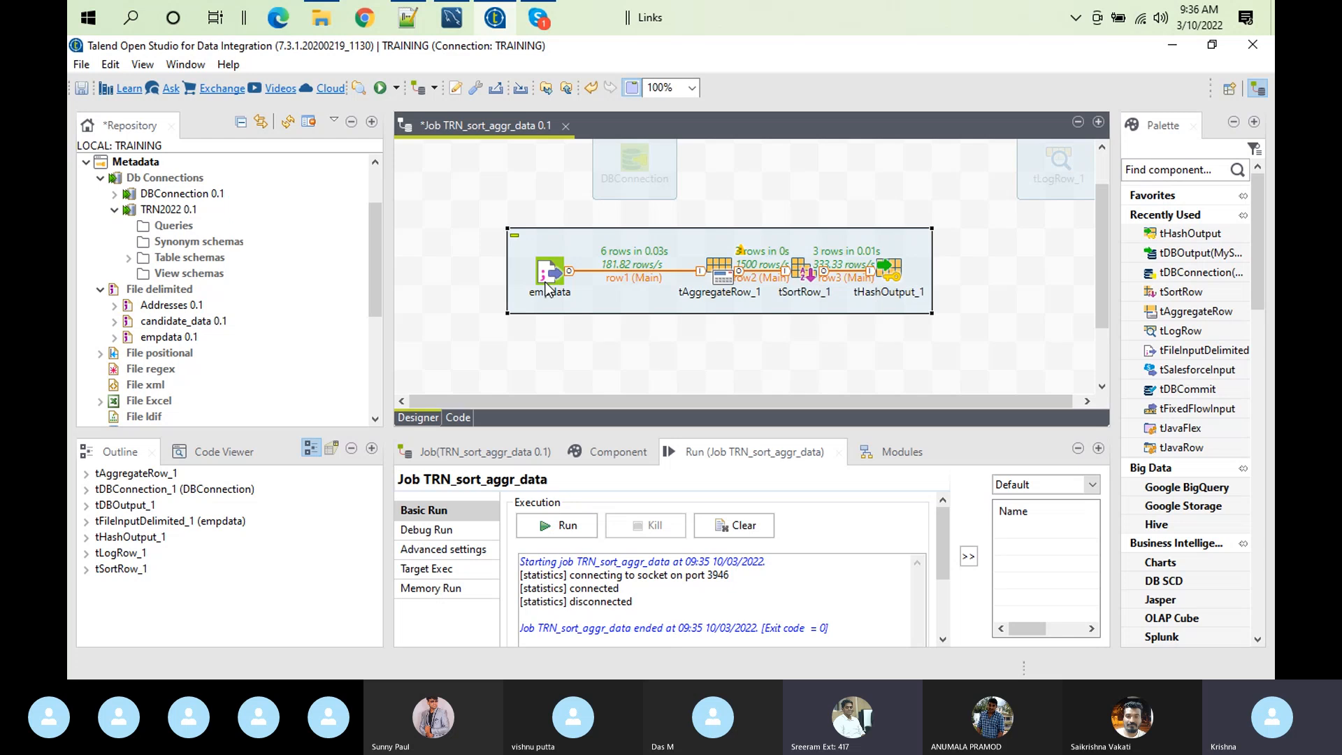
Add a tFixedFlowInput component to the canvas below the empdata subjob
left_click(585, 346)
type("tfil")
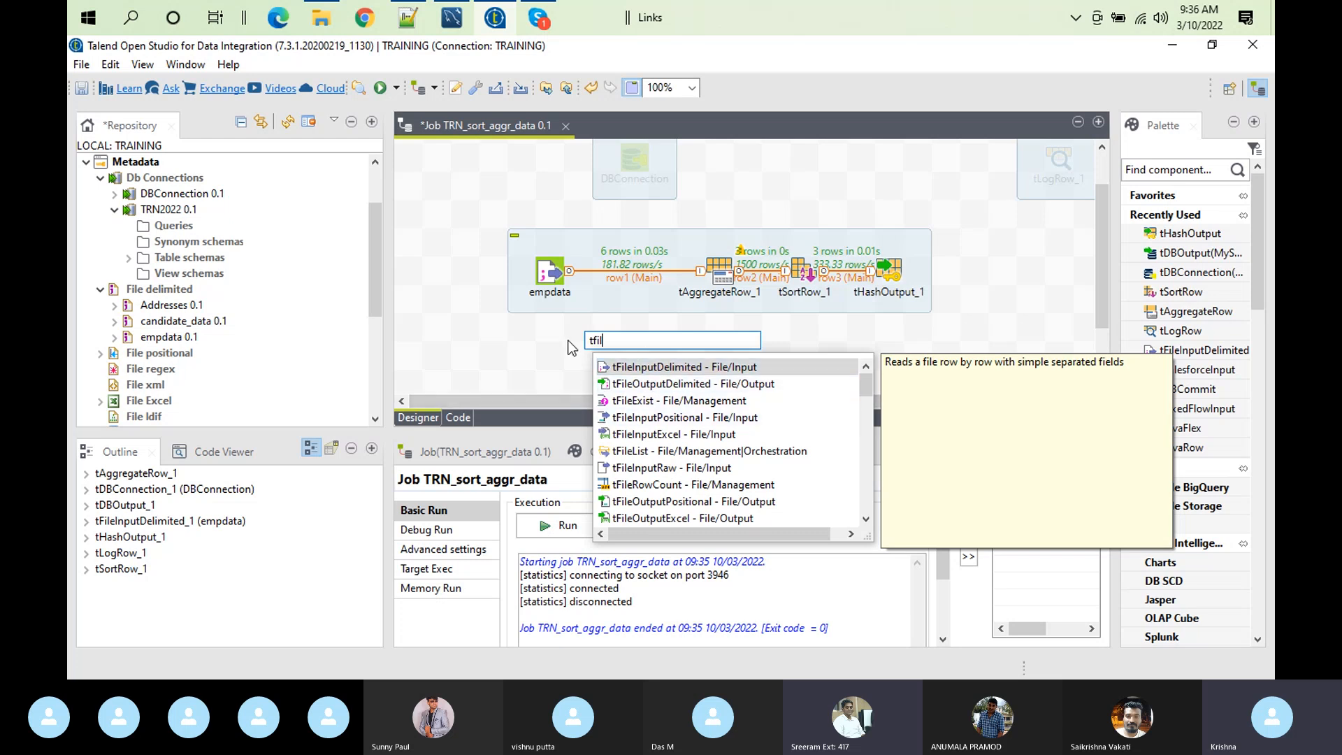
key("BackSpace")
key("BackSpace")
type("ixed")
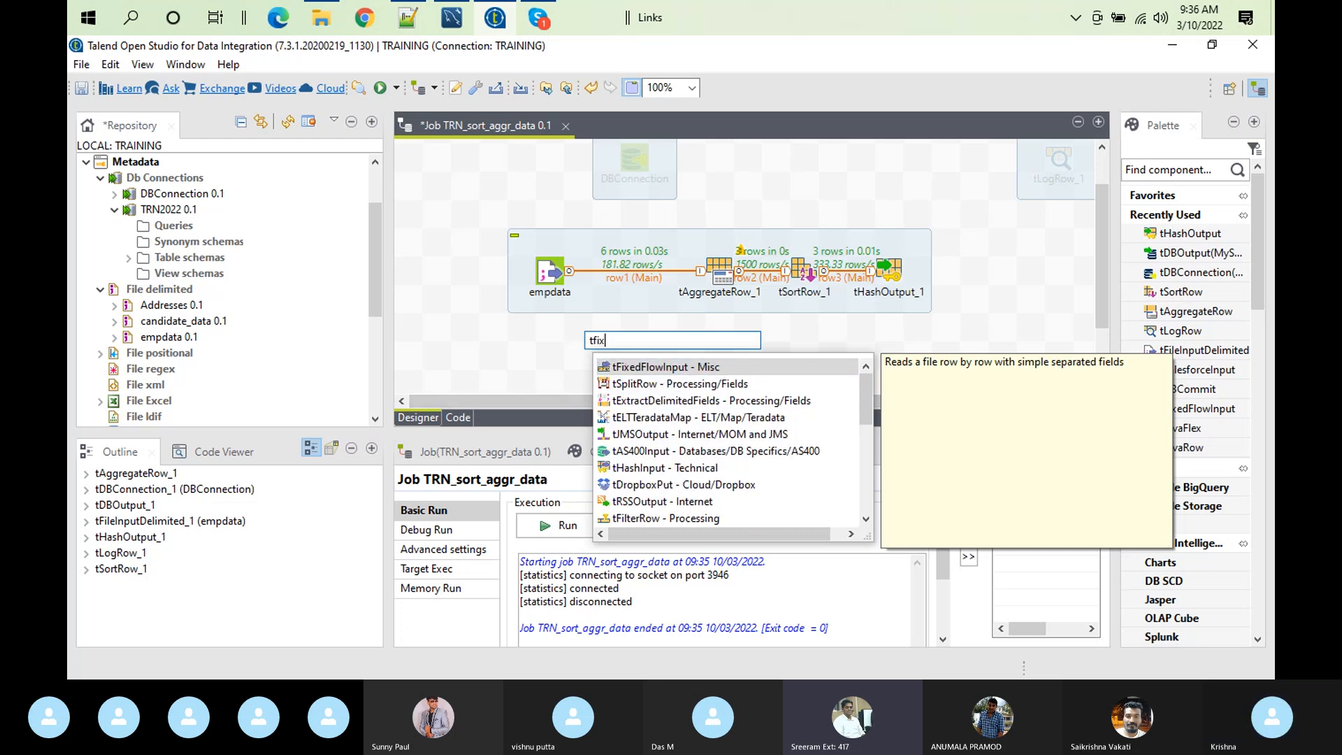
double_click(657, 363)
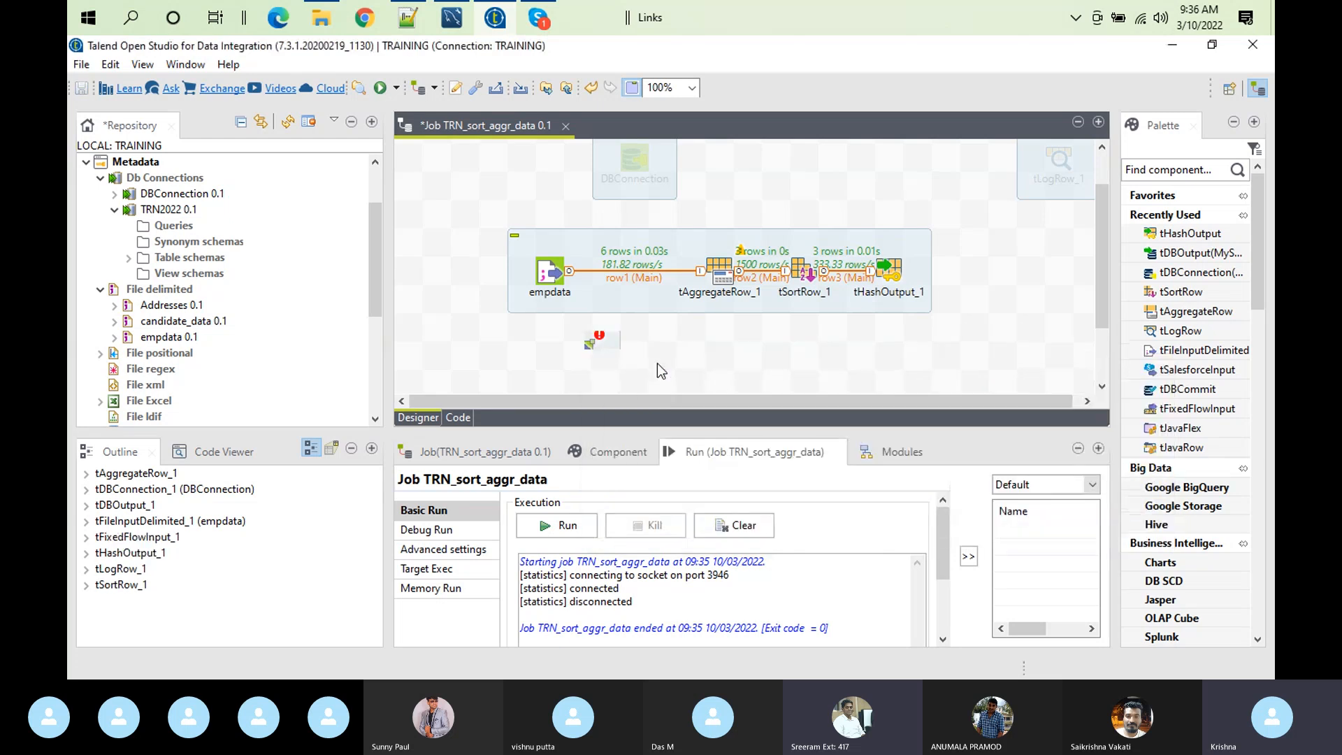
left_click(599, 337)
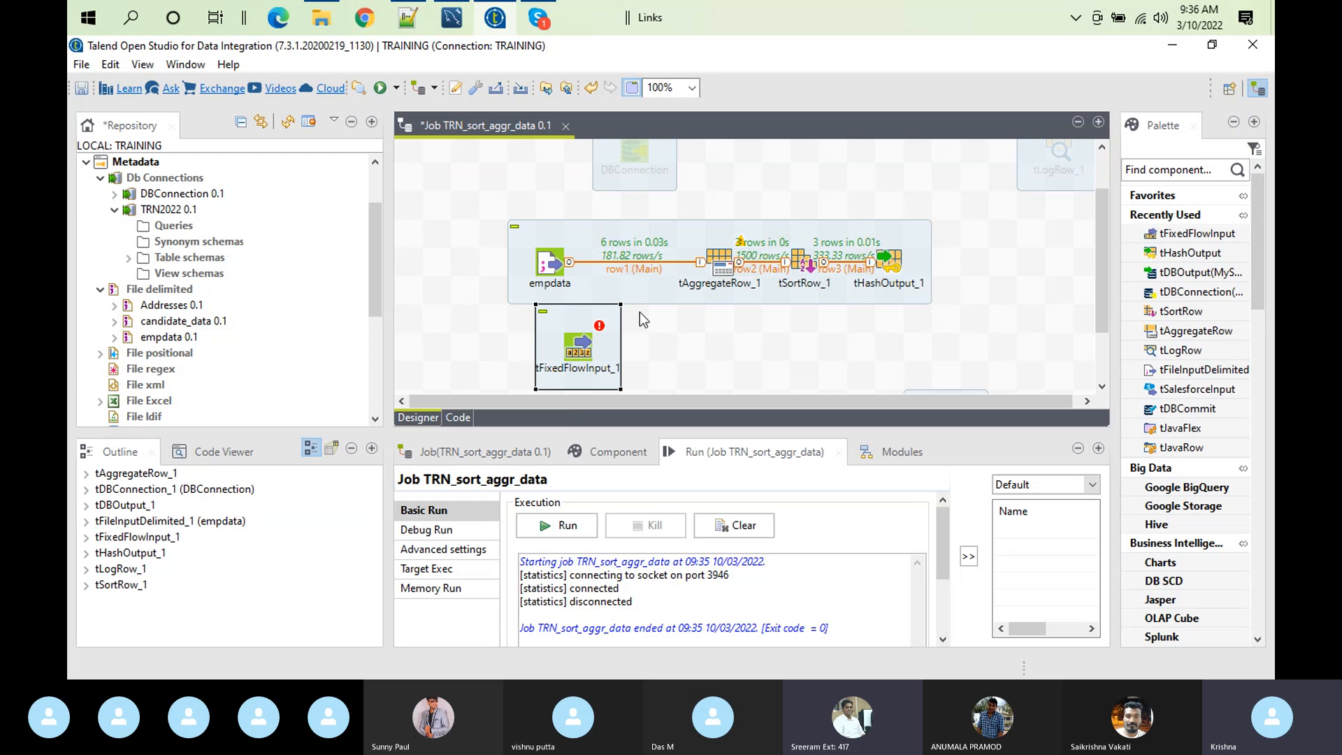
Define the schema of tFixedFlowInput_1 with a single String column named deptID
double_click(581, 348)
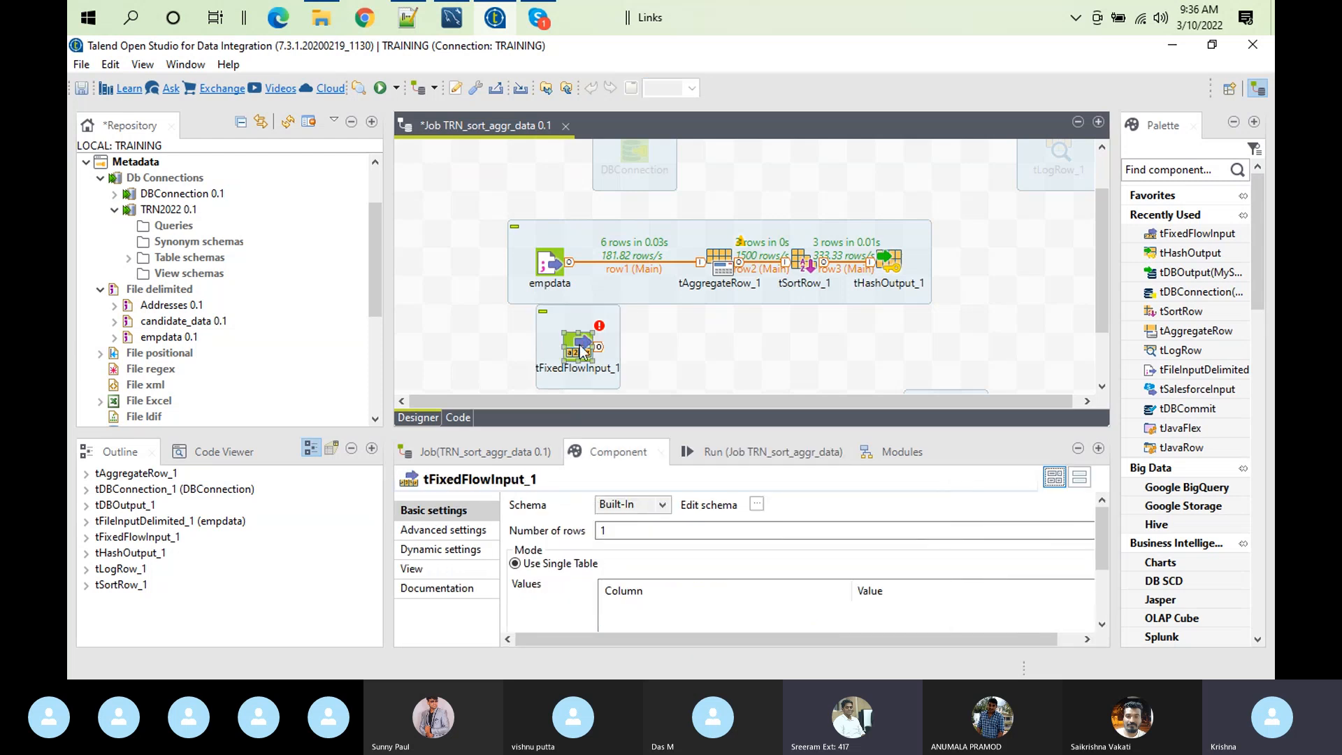
left_click(758, 504)
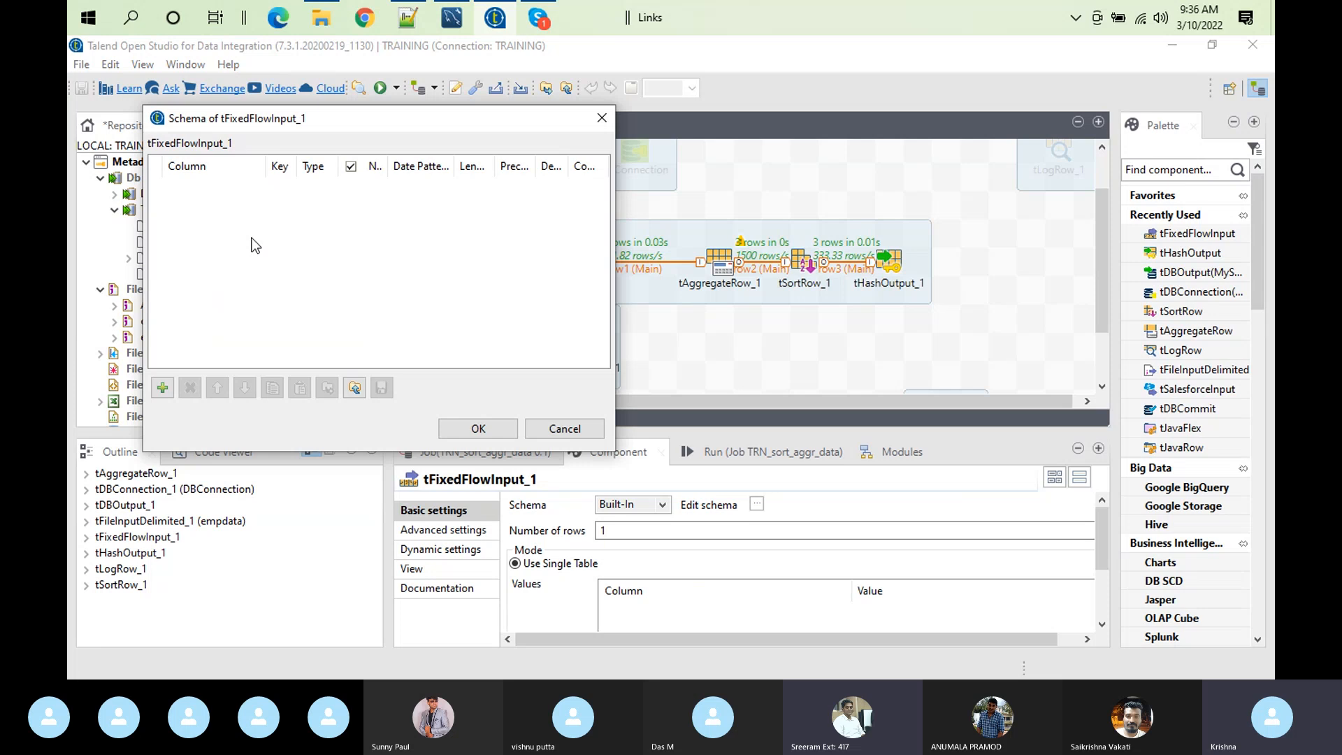
left_click(162, 387)
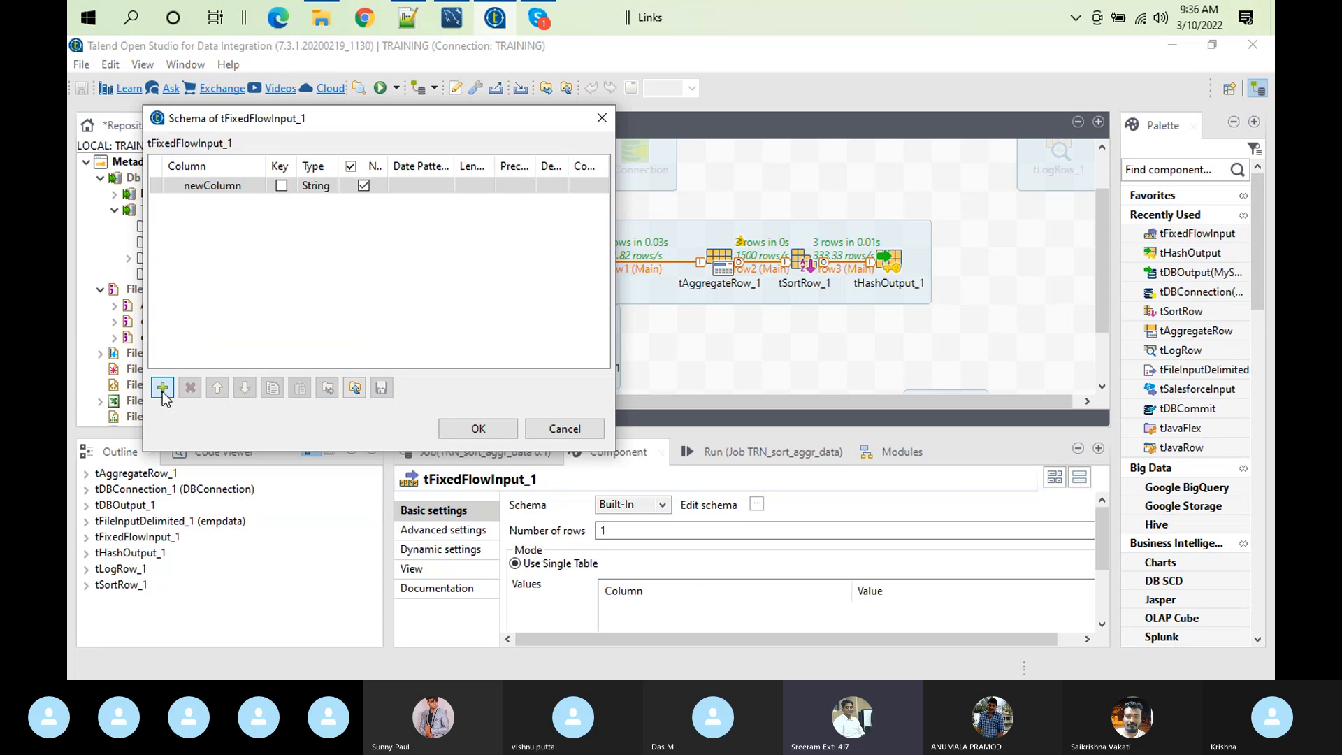
left_click(219, 186)
type("depth")
key("BackSpace")
type("ID")
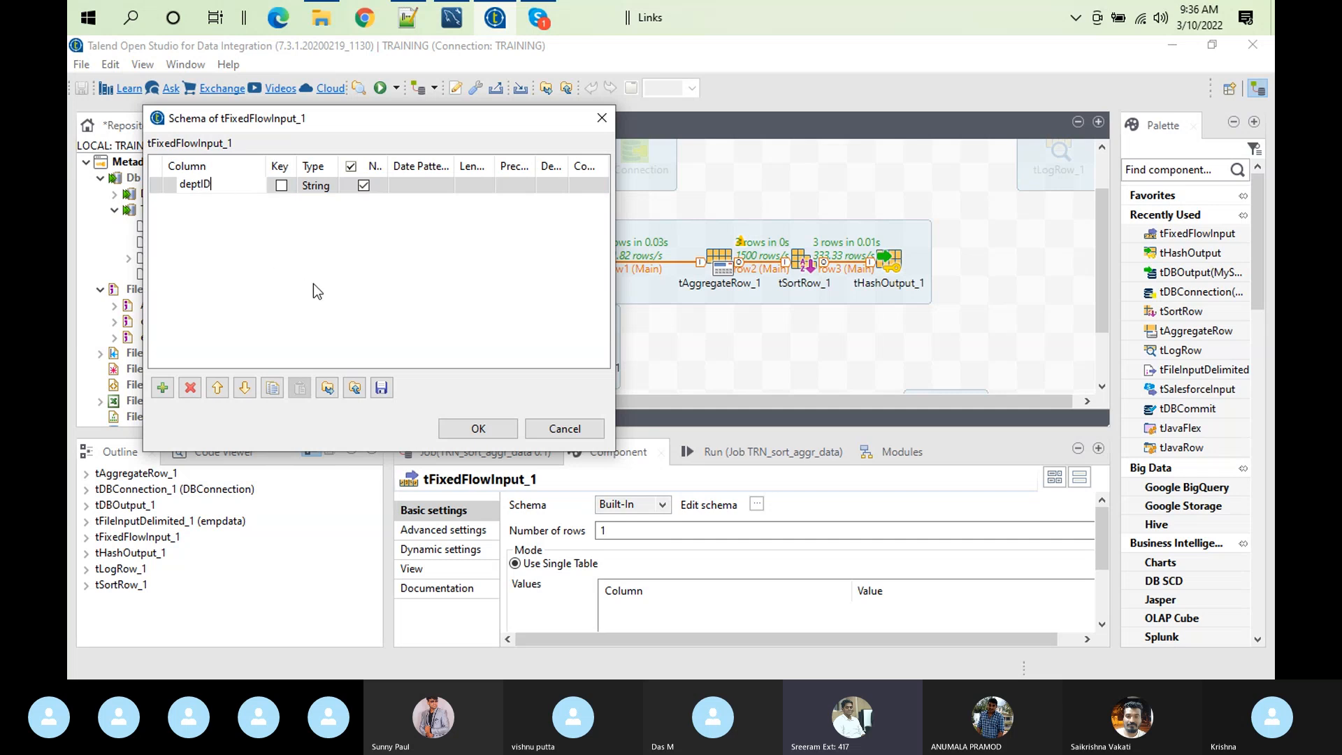
left_click(468, 427)
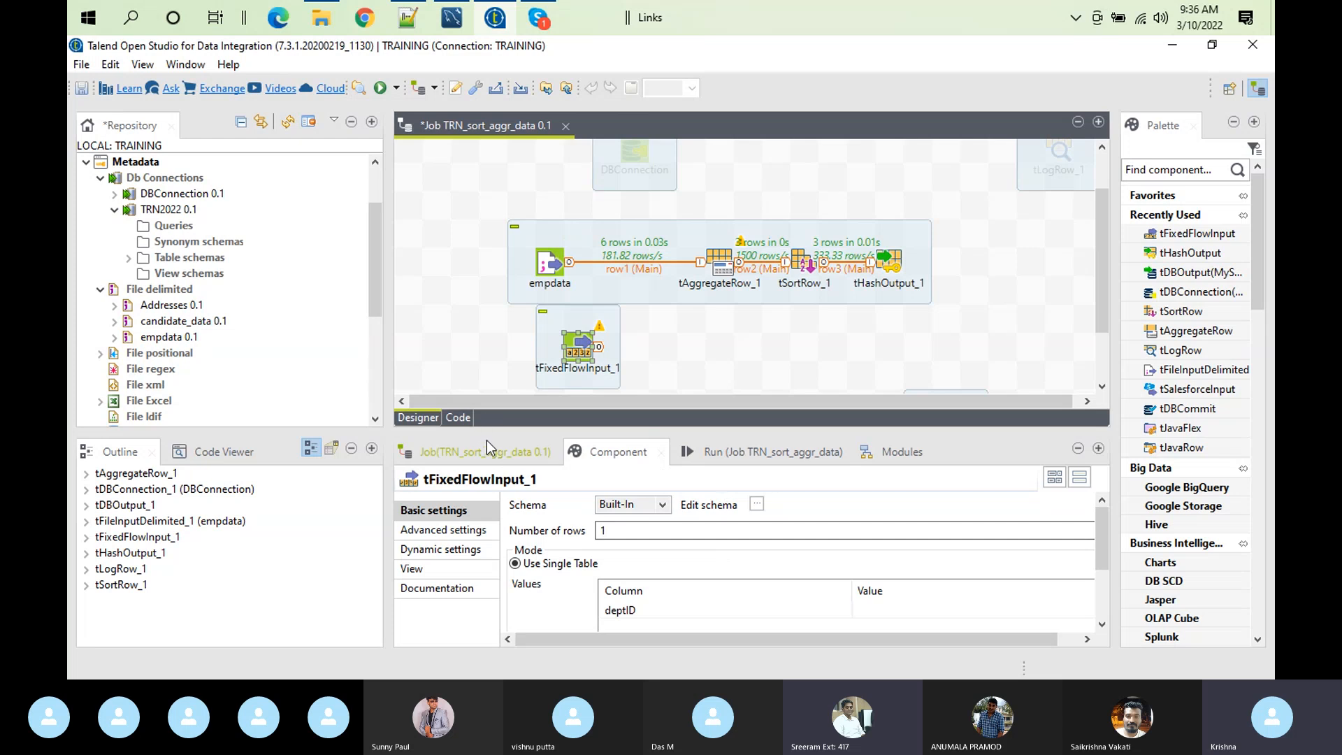
Find and open the Contexts view for the job
left_click(489, 442)
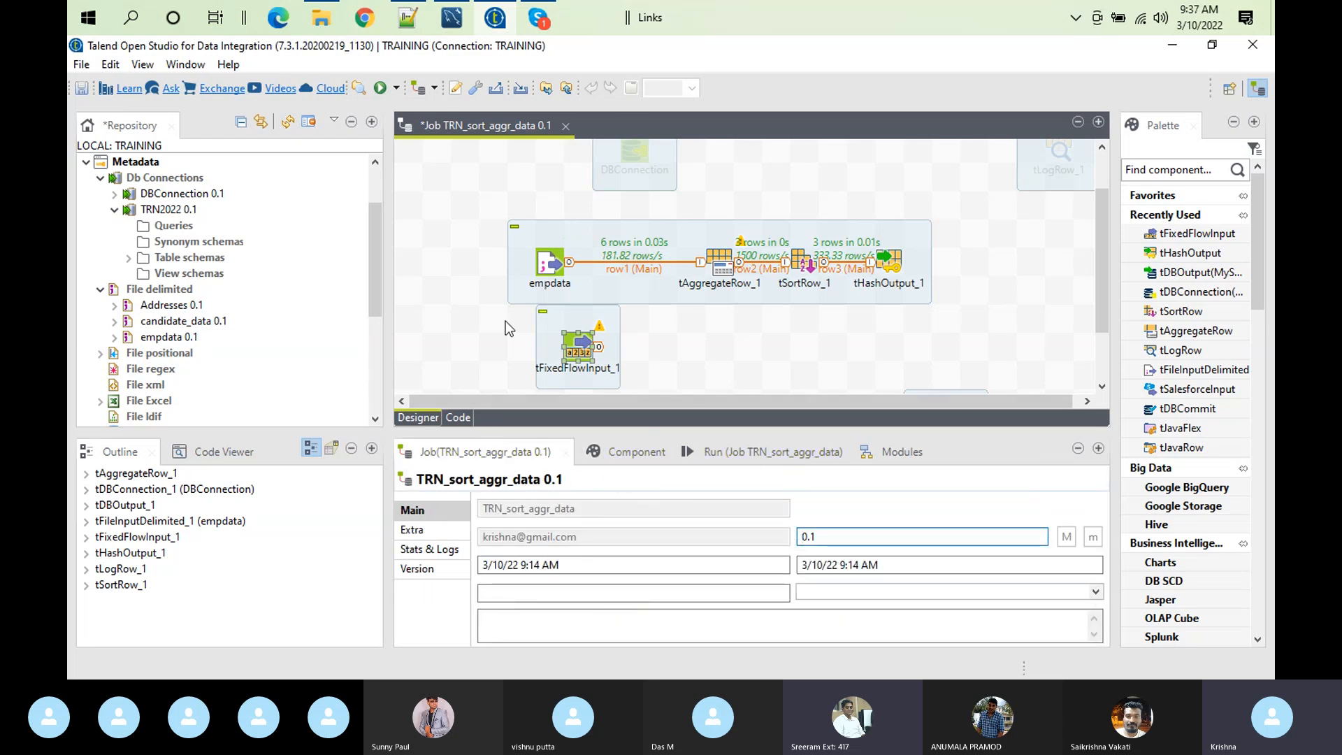
left_click(185, 64)
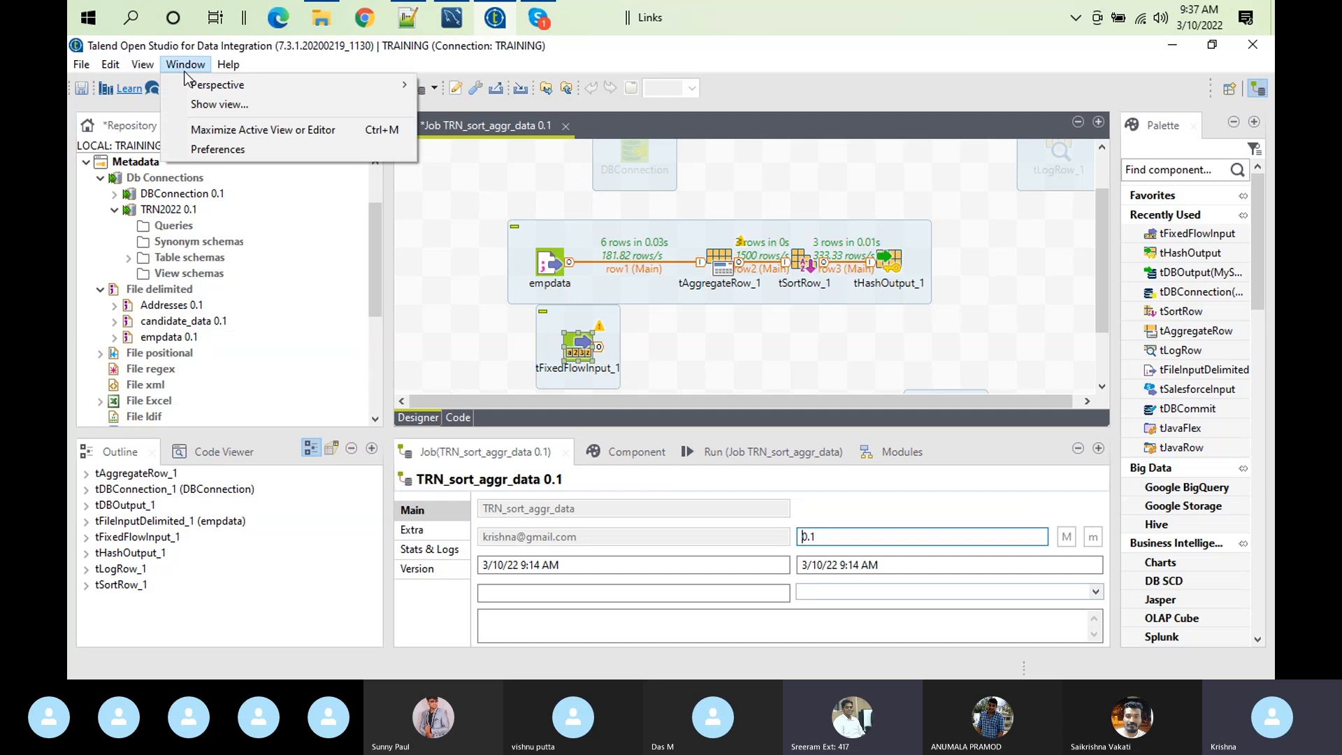
left_click(223, 103)
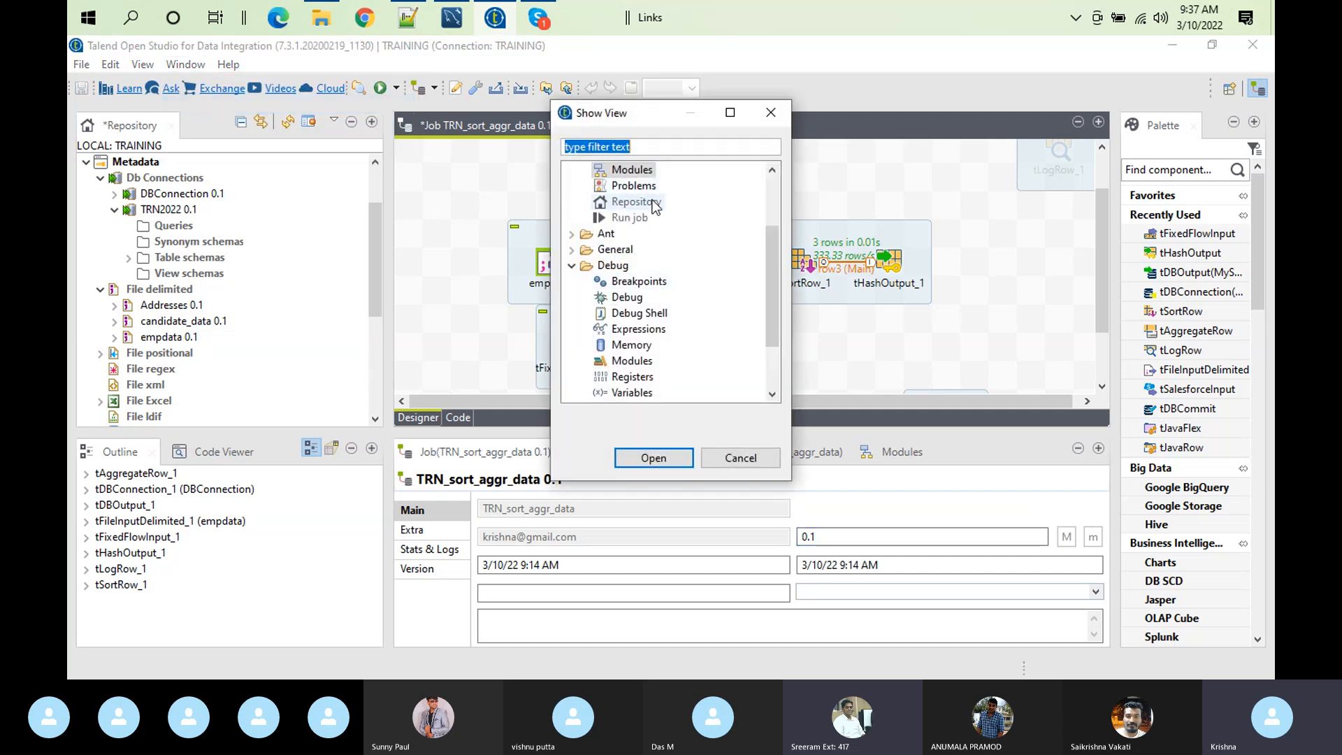
type("conte")
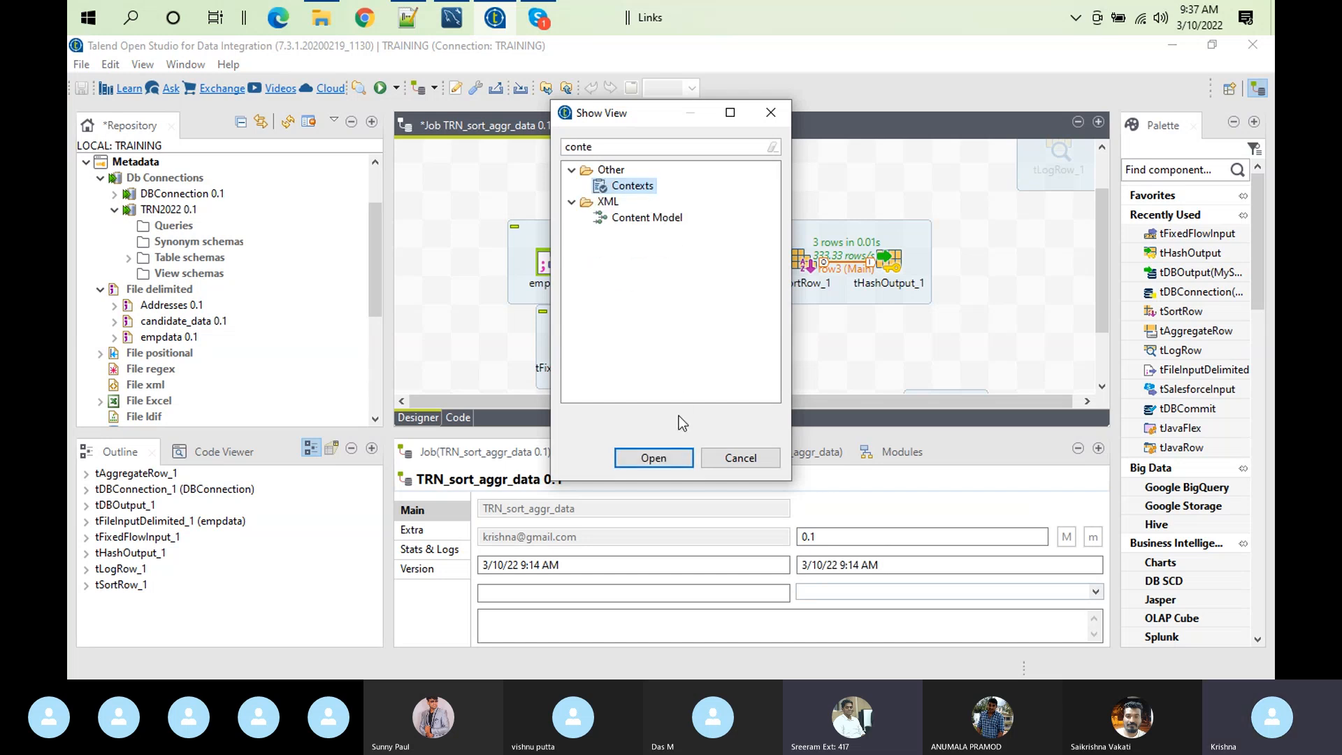
left_click(653, 458)
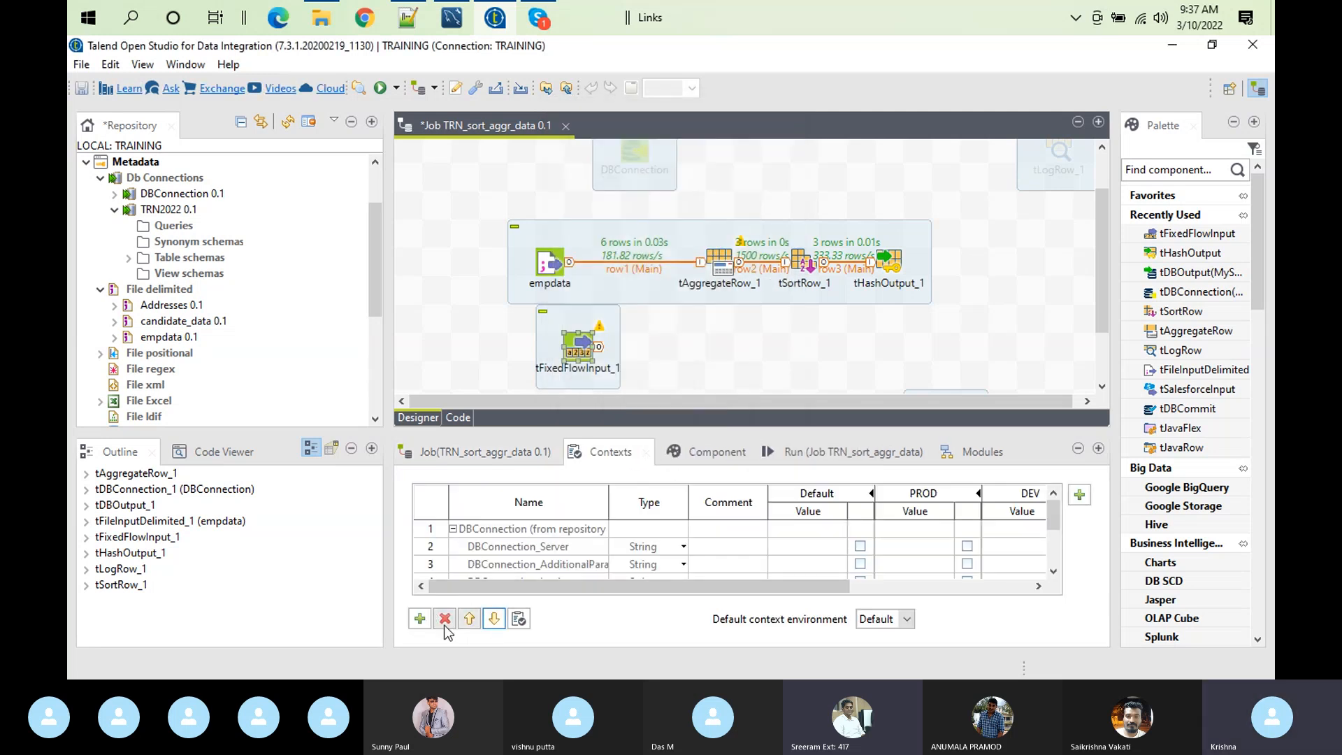
Add a String context variable named deptID to the job
left_click(420, 622)
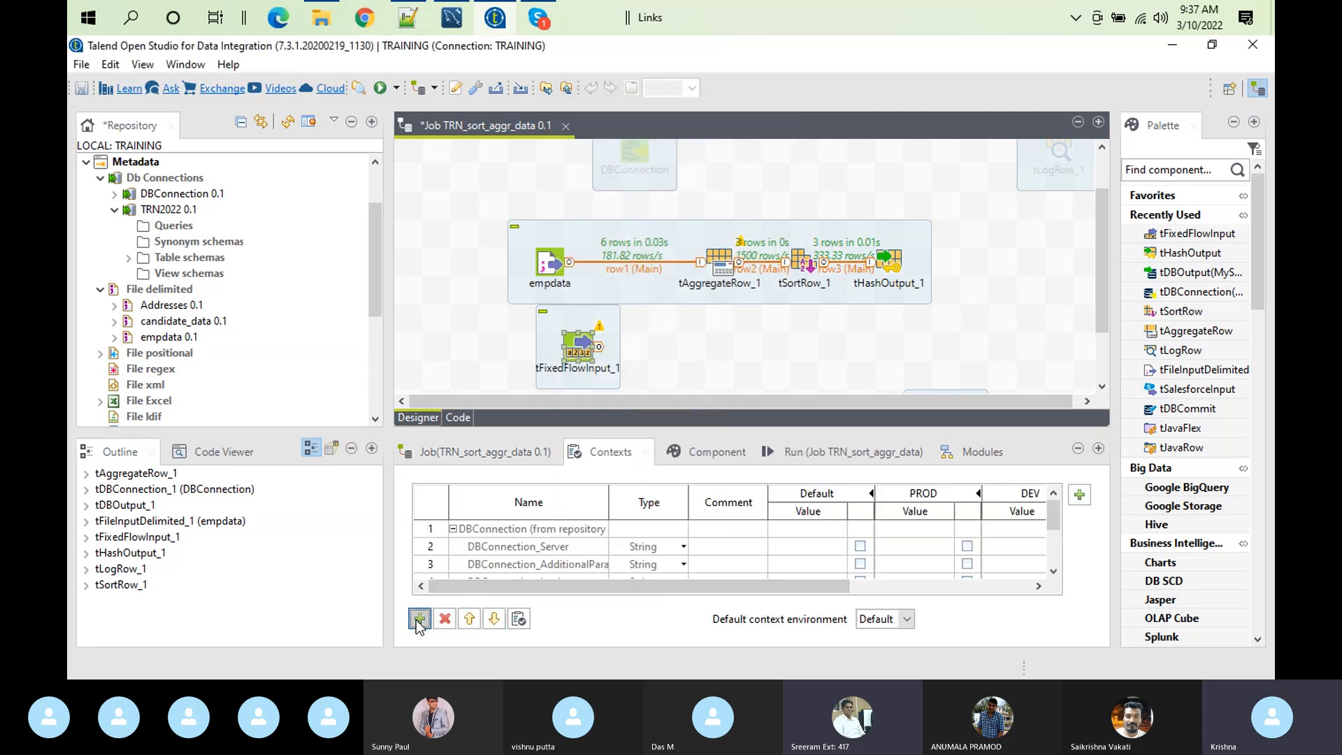
double_click(599, 449)
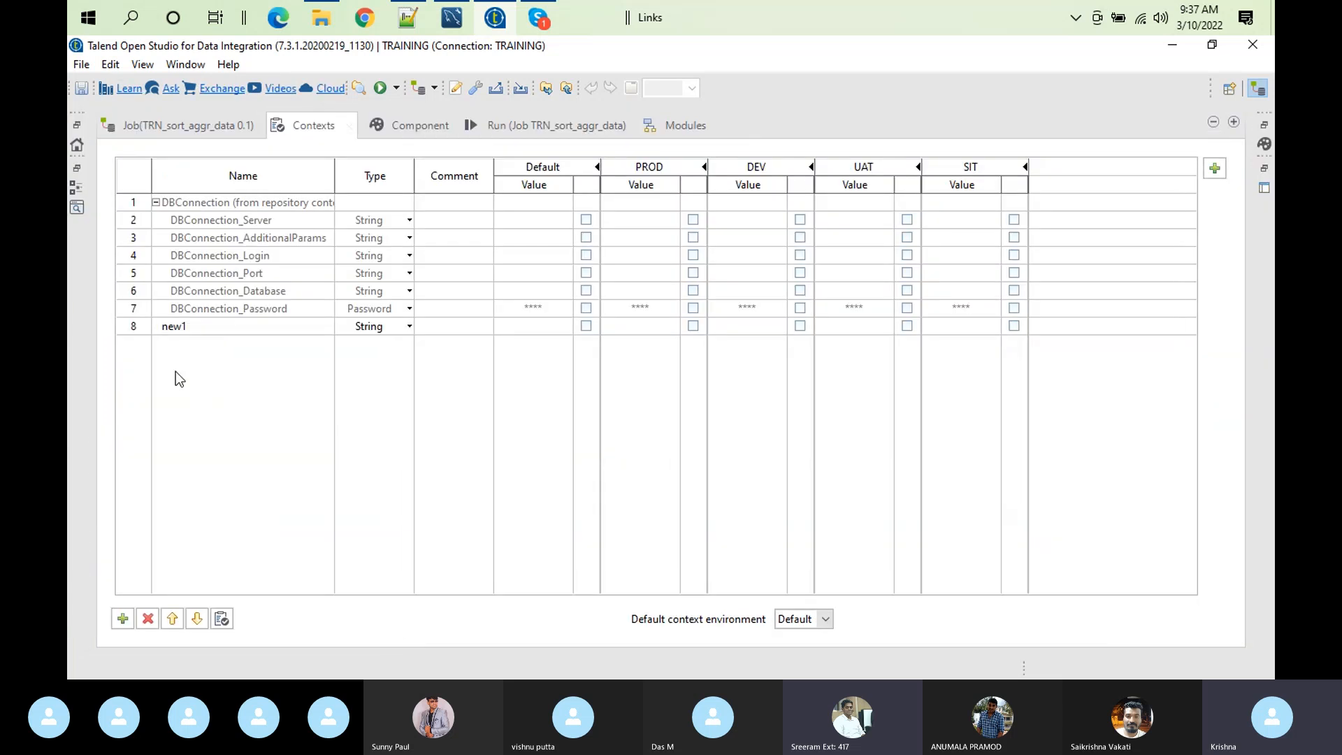
left_click(168, 334)
type("d")
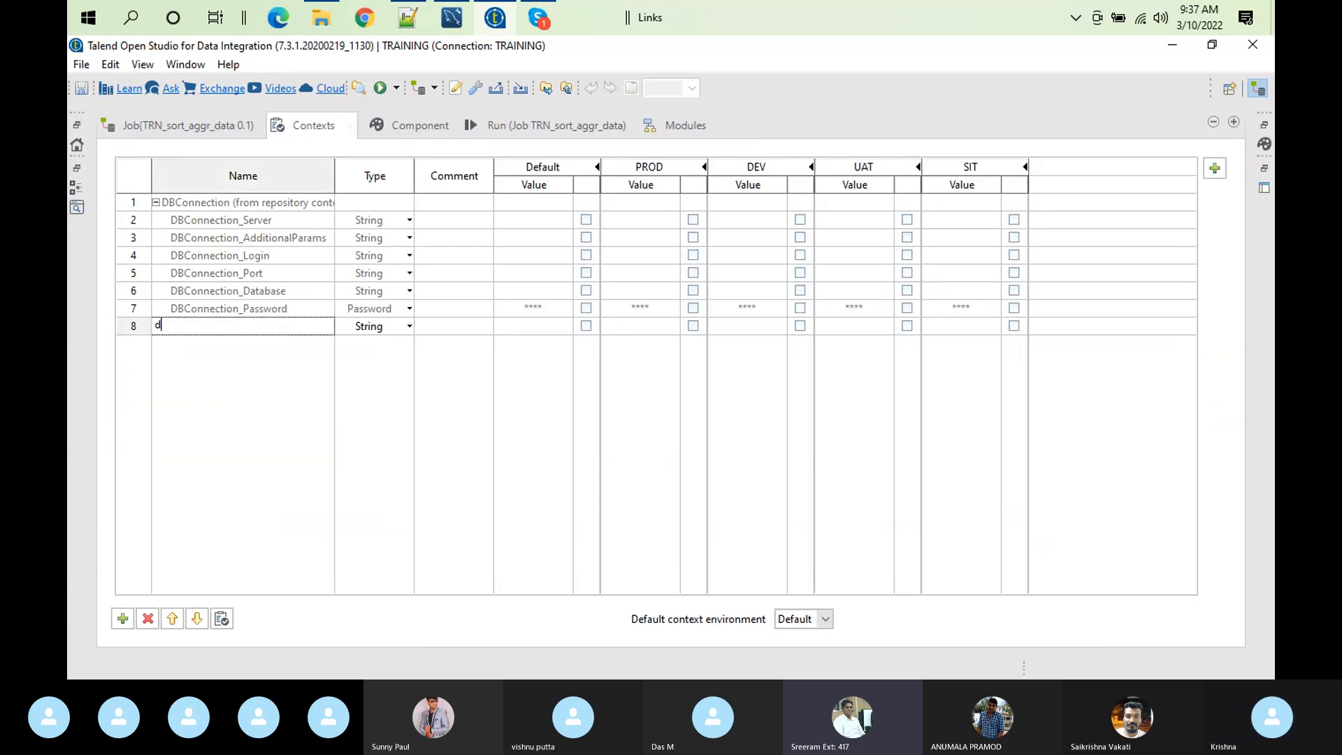
type("eptID")
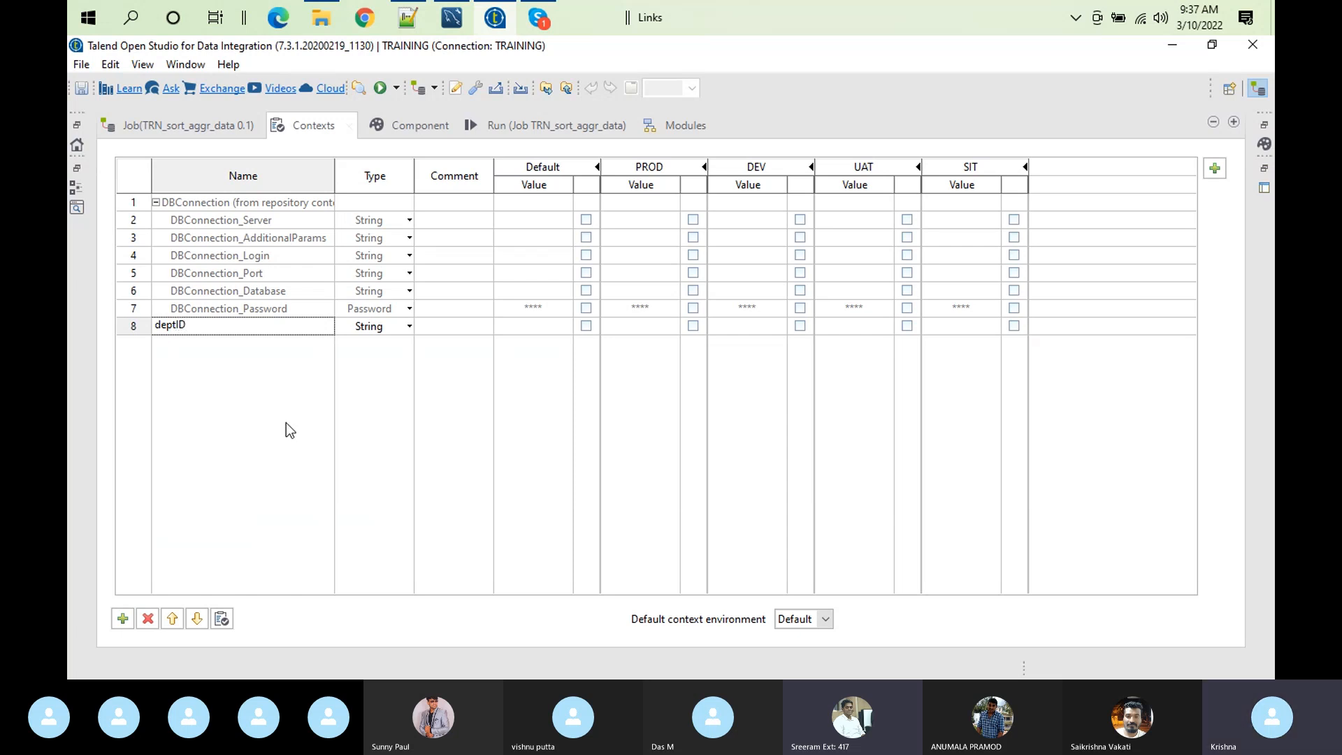
left_click(287, 422)
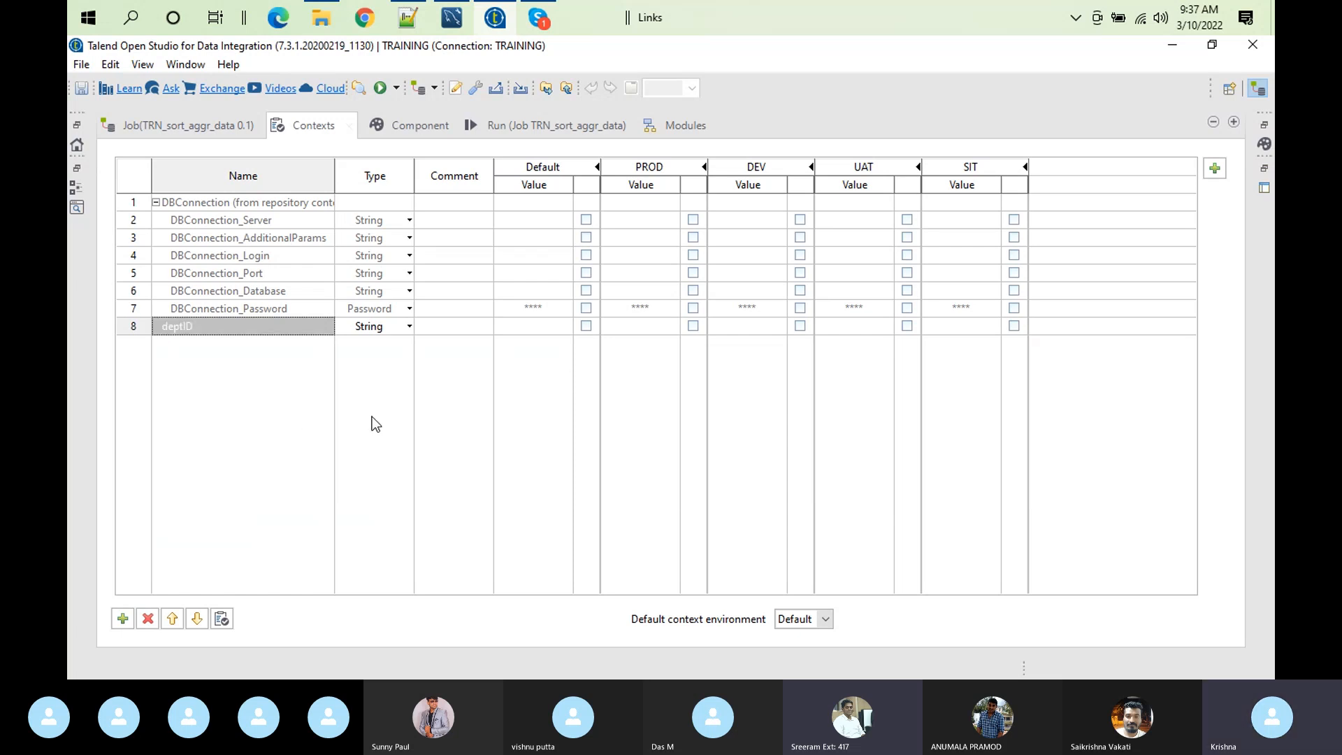
double_click(314, 126)
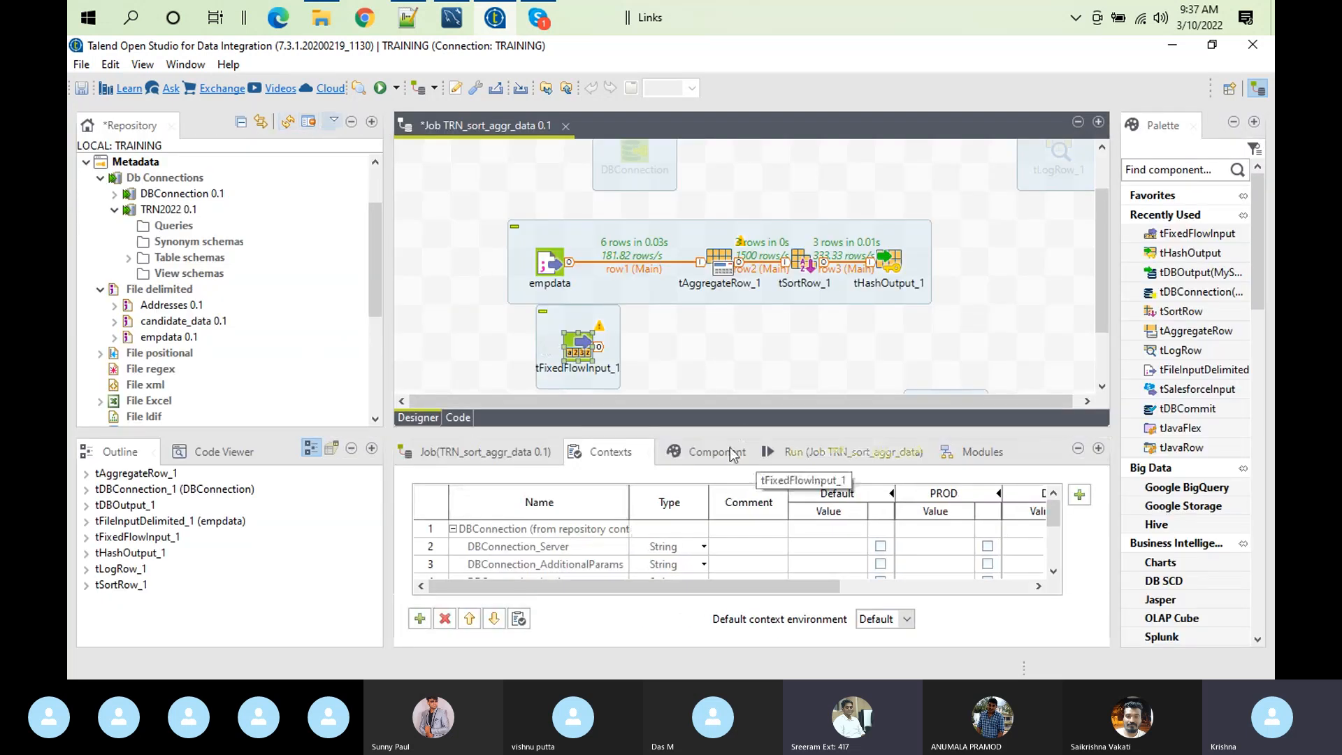
Enable prompting for the deptID variable's value in the Default context
double_click(595, 450)
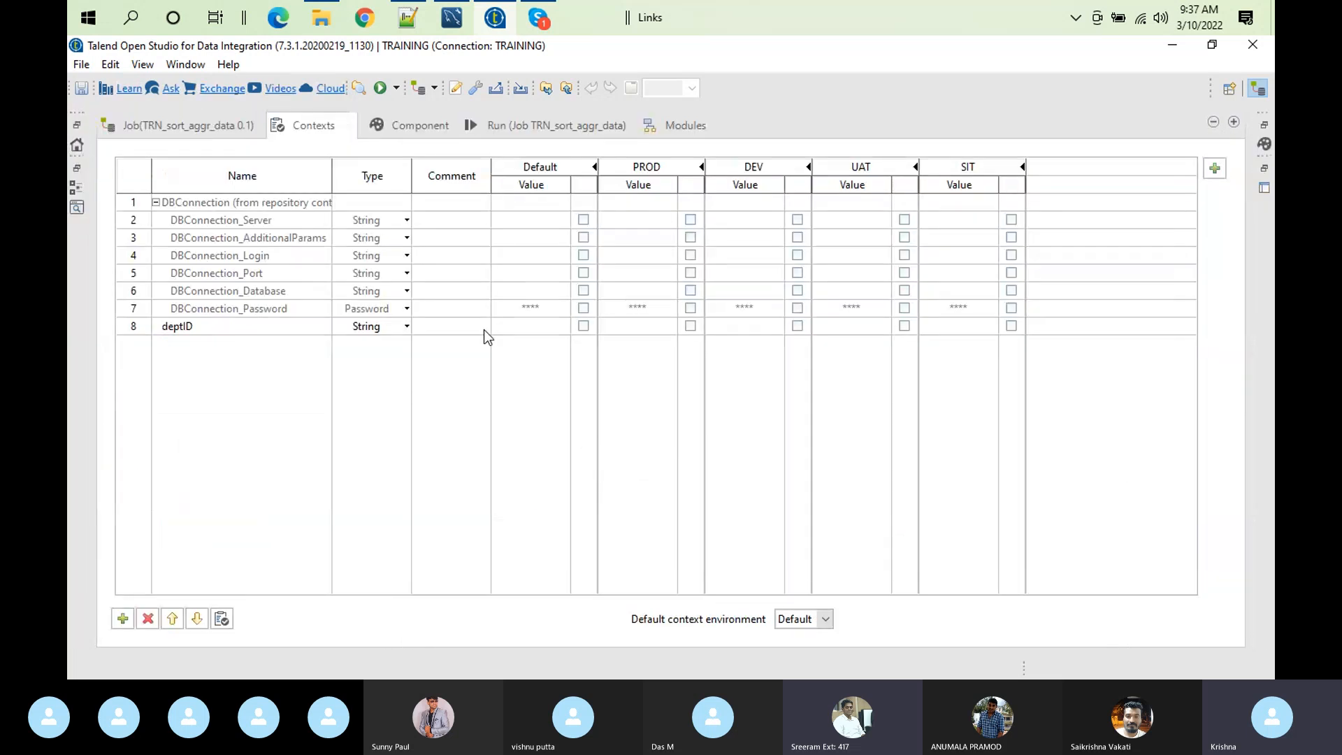
left_click(584, 327)
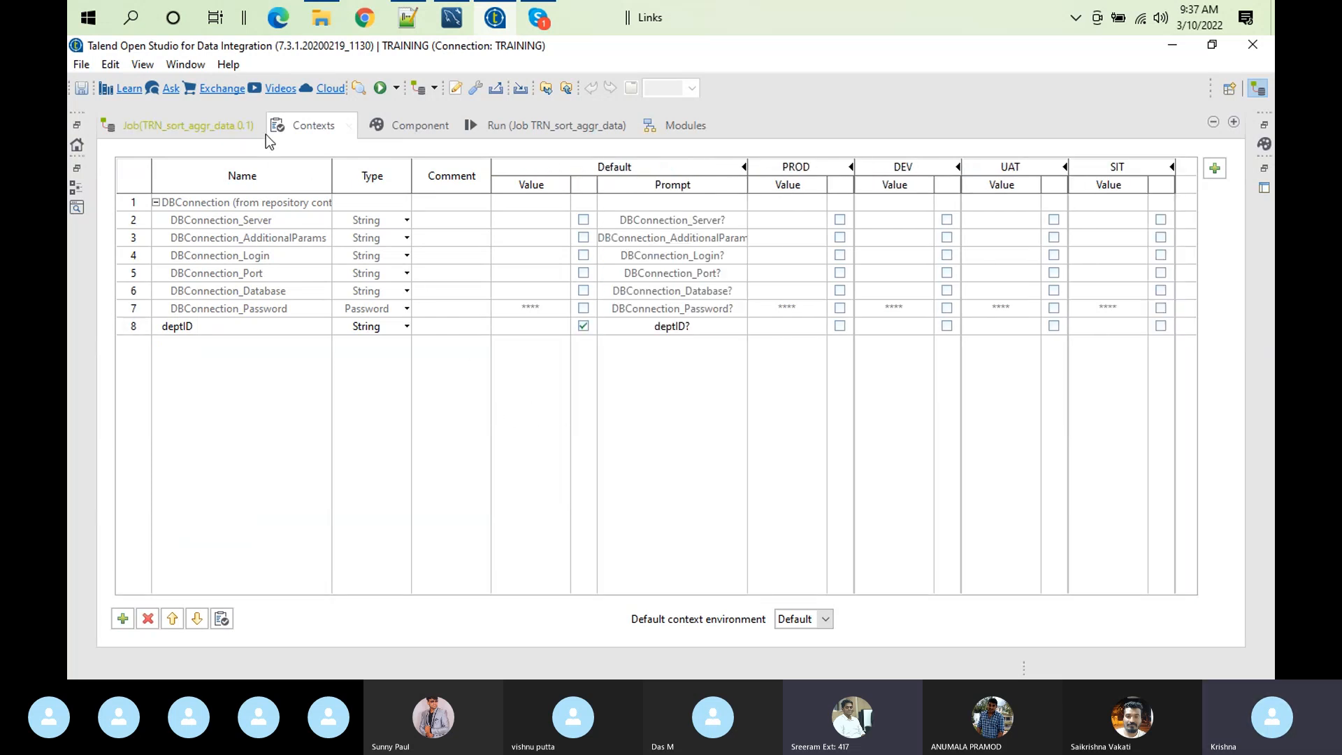
double_click(286, 133)
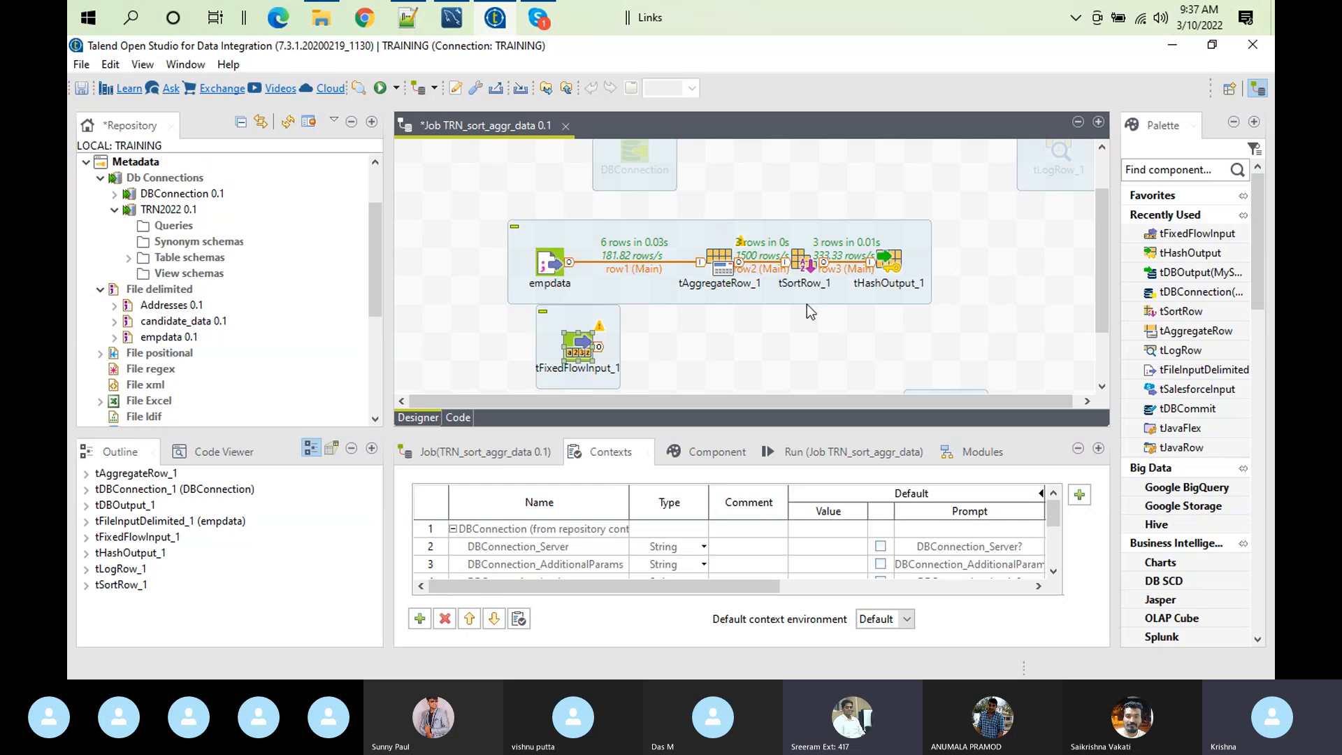
Place tFixedFlowInput_1 lower, directly beneath empdata, and link empdata to it with an On Subjob Ok trigger
left_click_drag(1099, 224, 1104, 268)
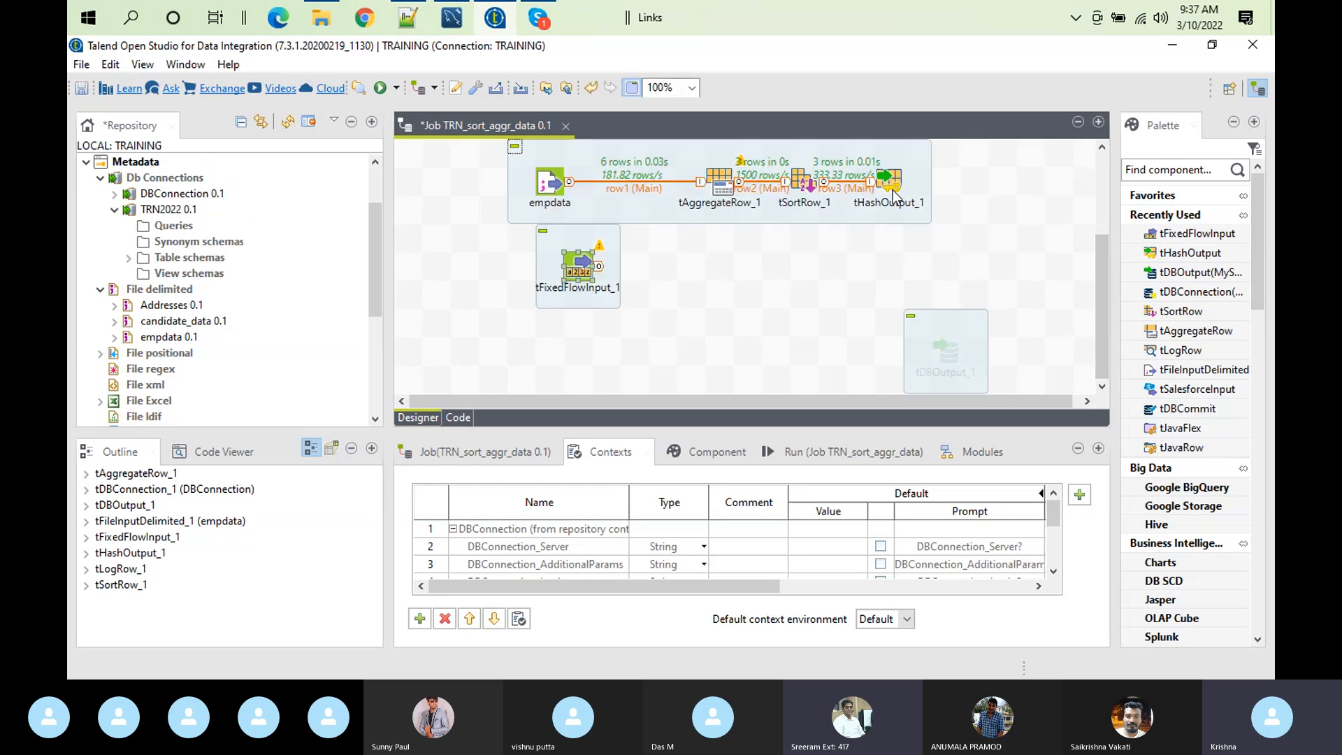
left_click_drag(584, 241, 554, 297)
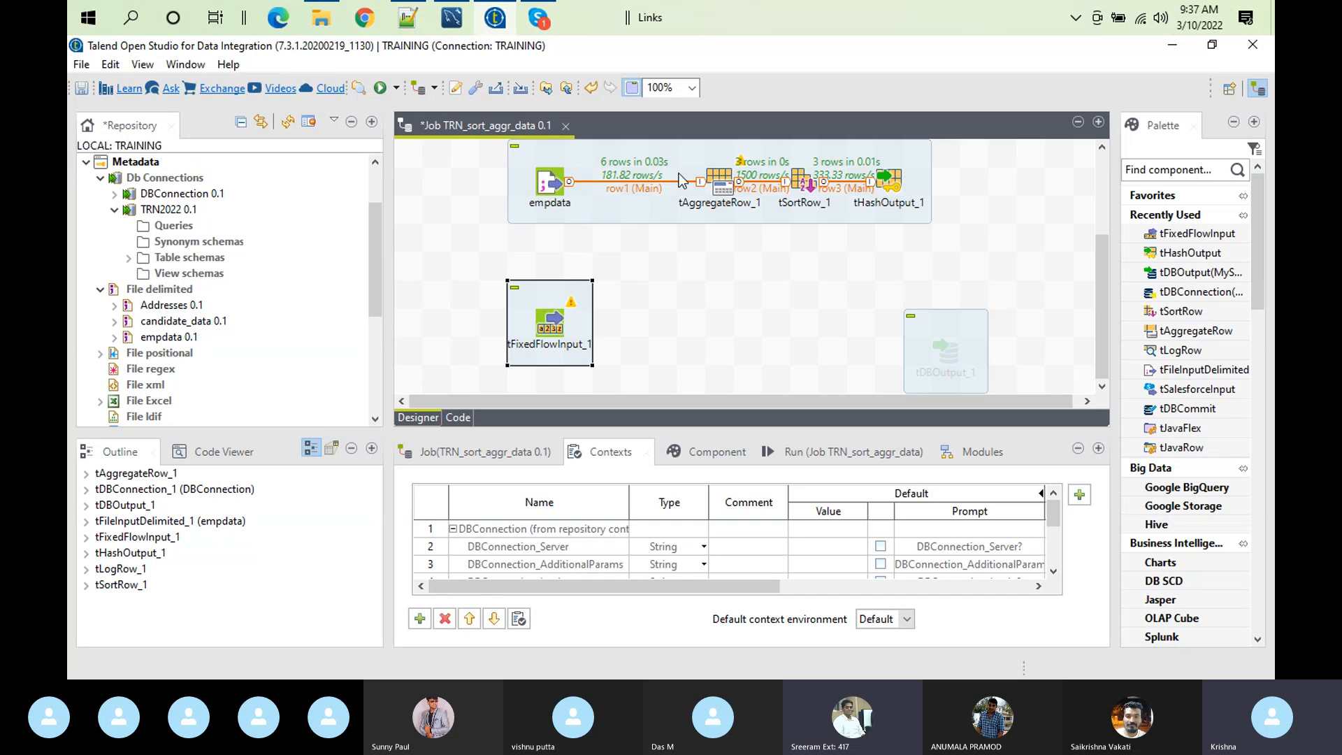
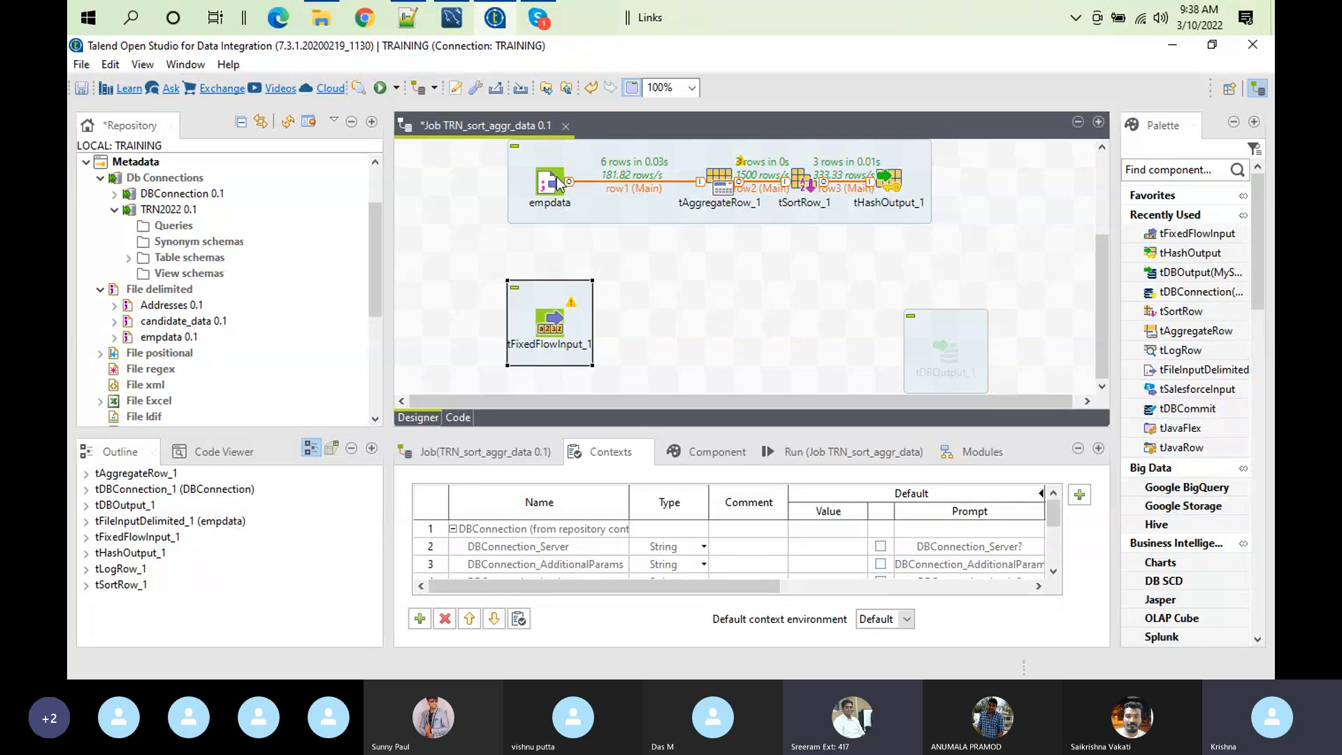
right_click(556, 177)
mouse_move(602, 216)
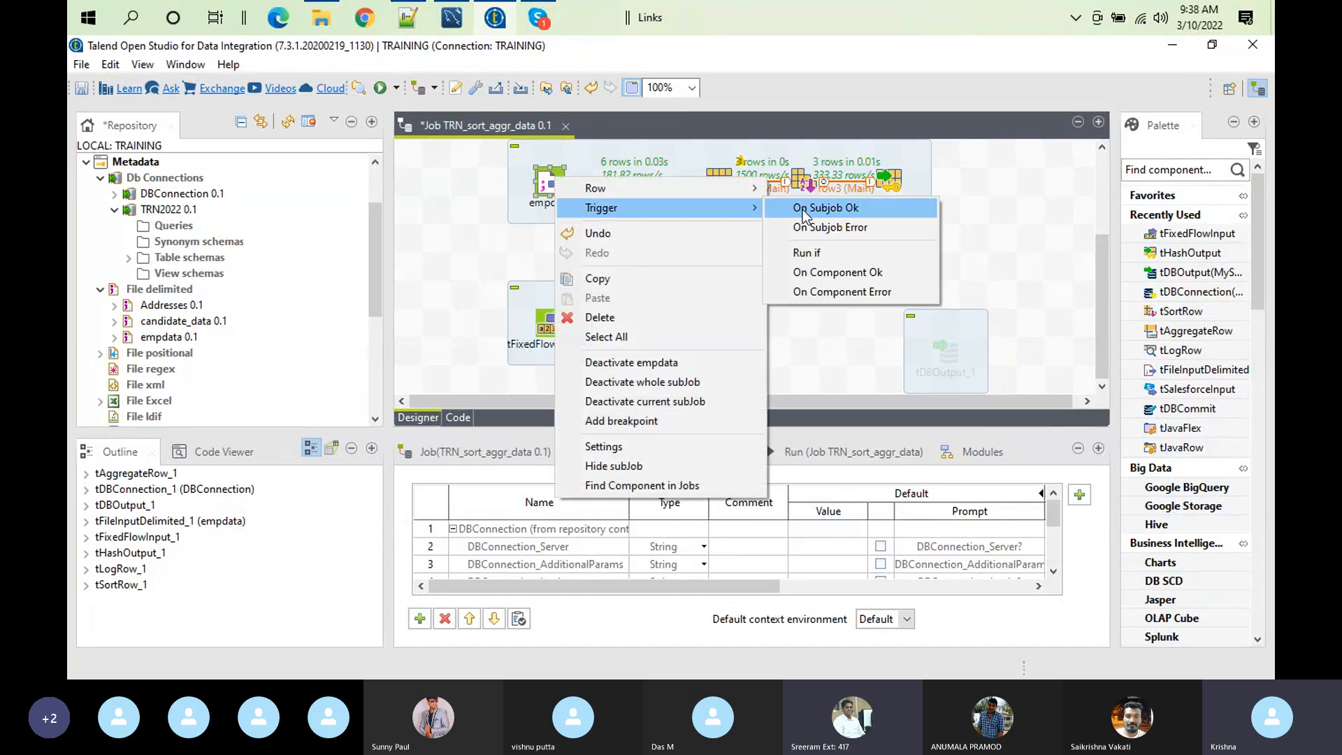
left_click(825, 207)
left_click(551, 321)
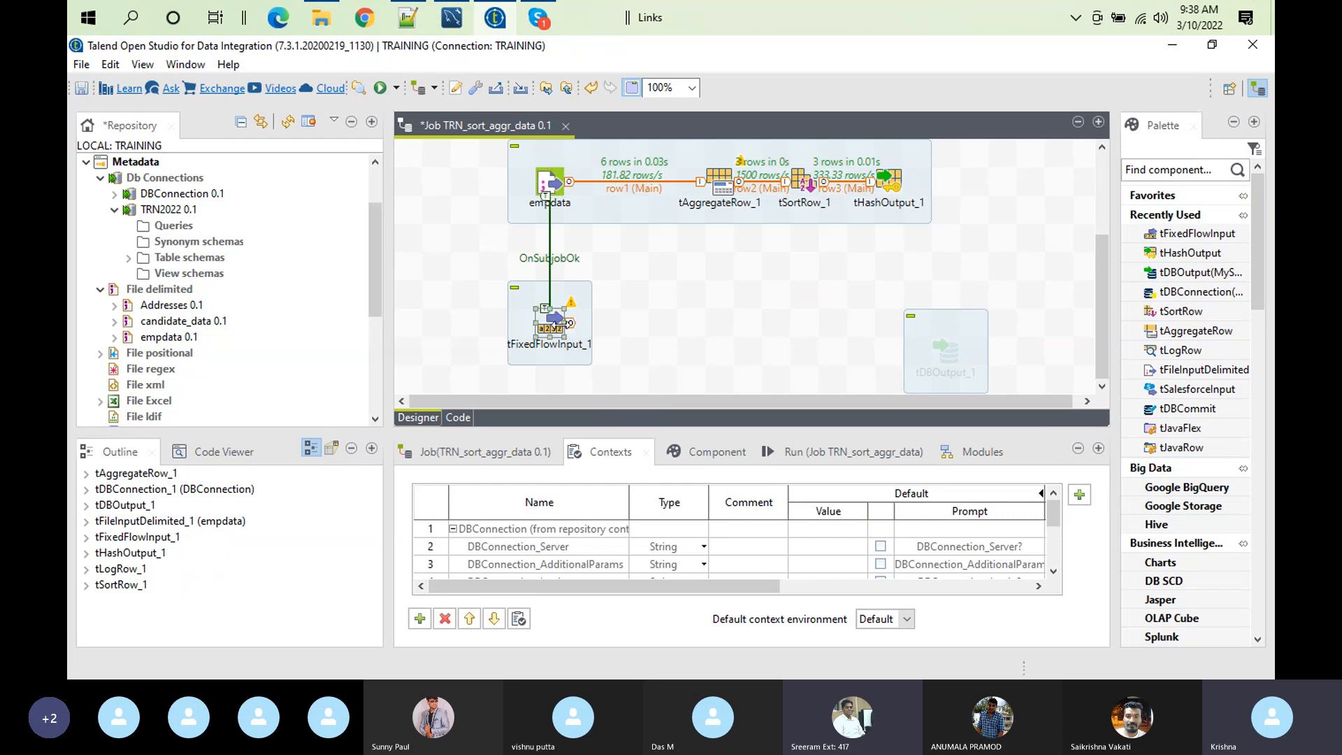
Add a tMap component to the canvas beside tFixedFlowInput_1
left_click(682, 325)
type("tm")
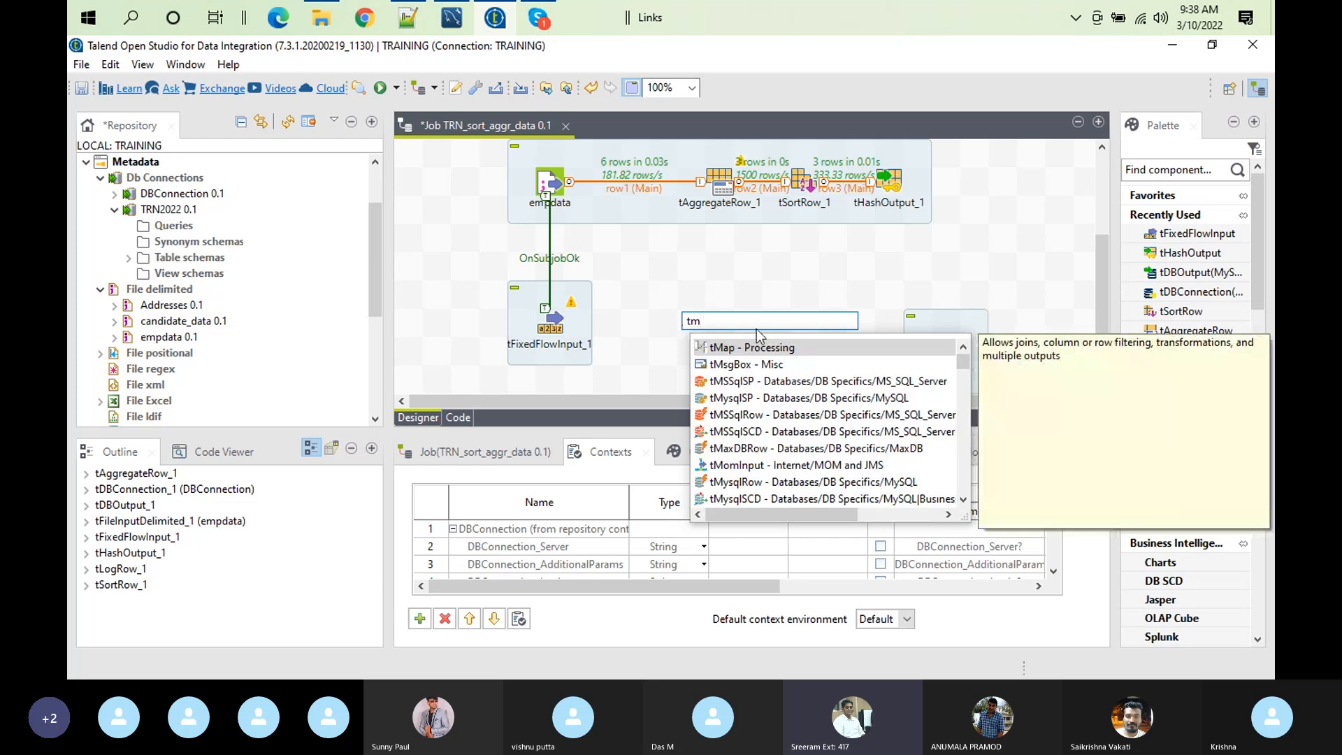
double_click(774, 348)
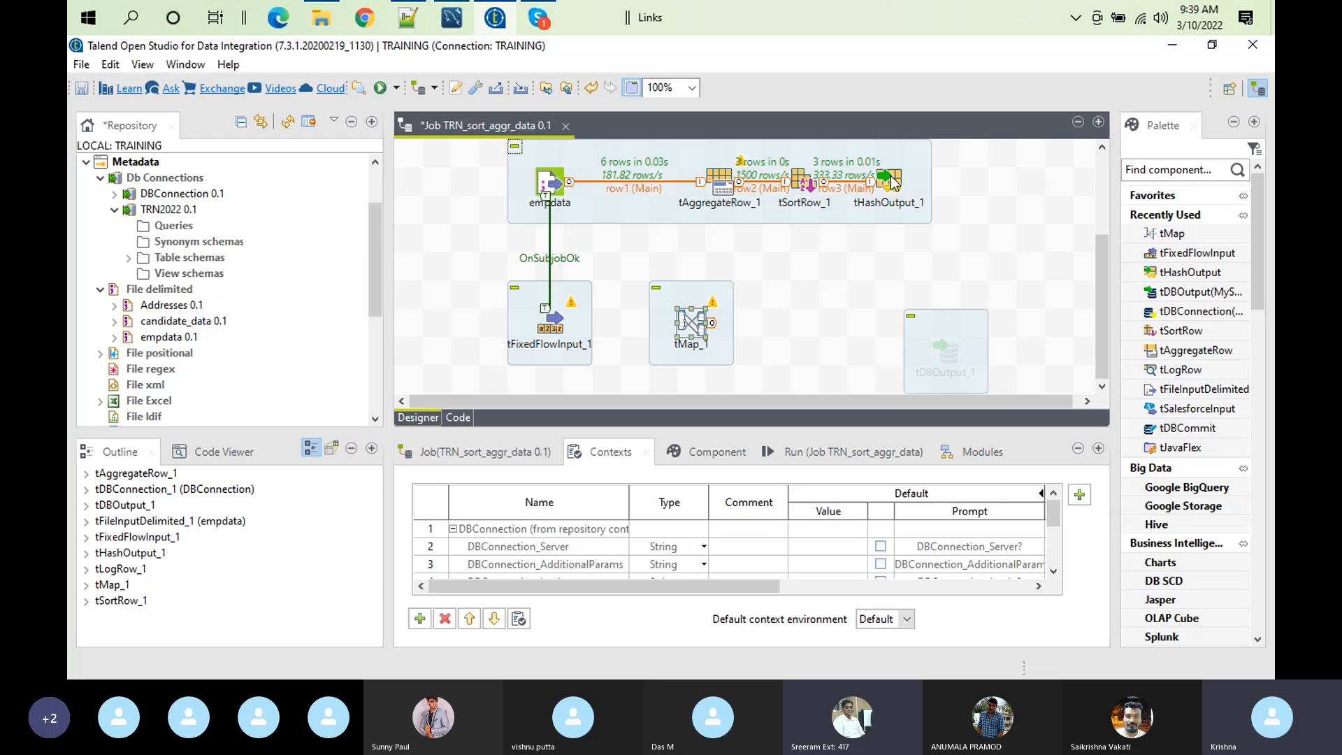
Connect tFixedFlowInput_1 to tMap_1 with a Main row
right_click(559, 325)
mouse_move(719, 334)
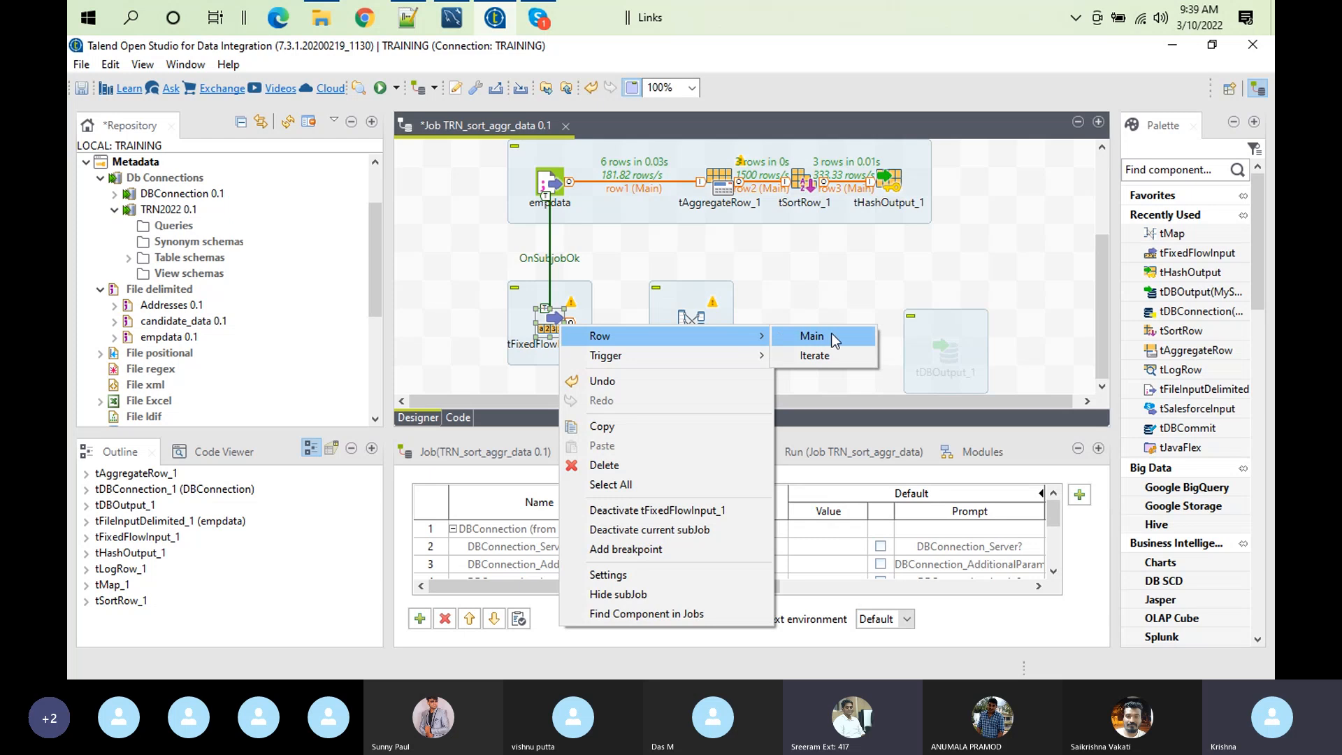
left_click(832, 334)
left_click(701, 325)
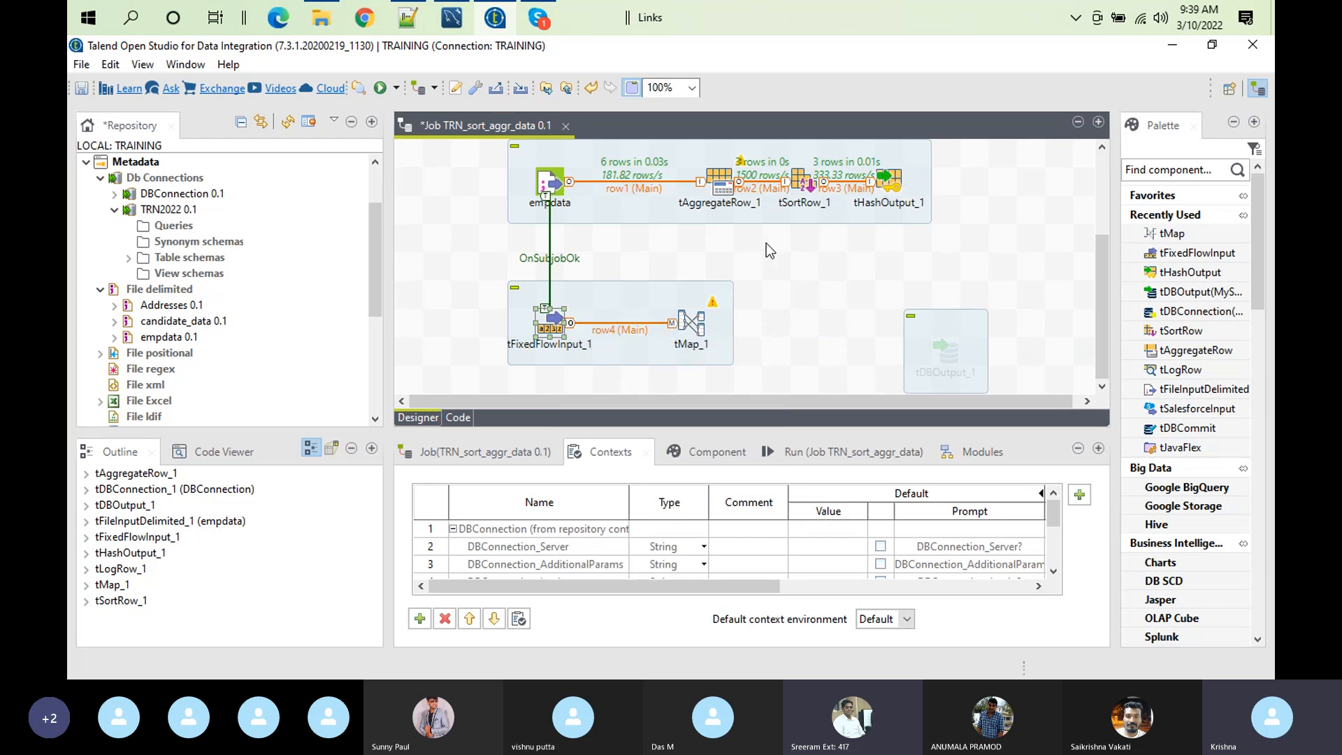
Add a tHashInput component to the canvas above tMap_1
left_click(721, 249)
type("tha")
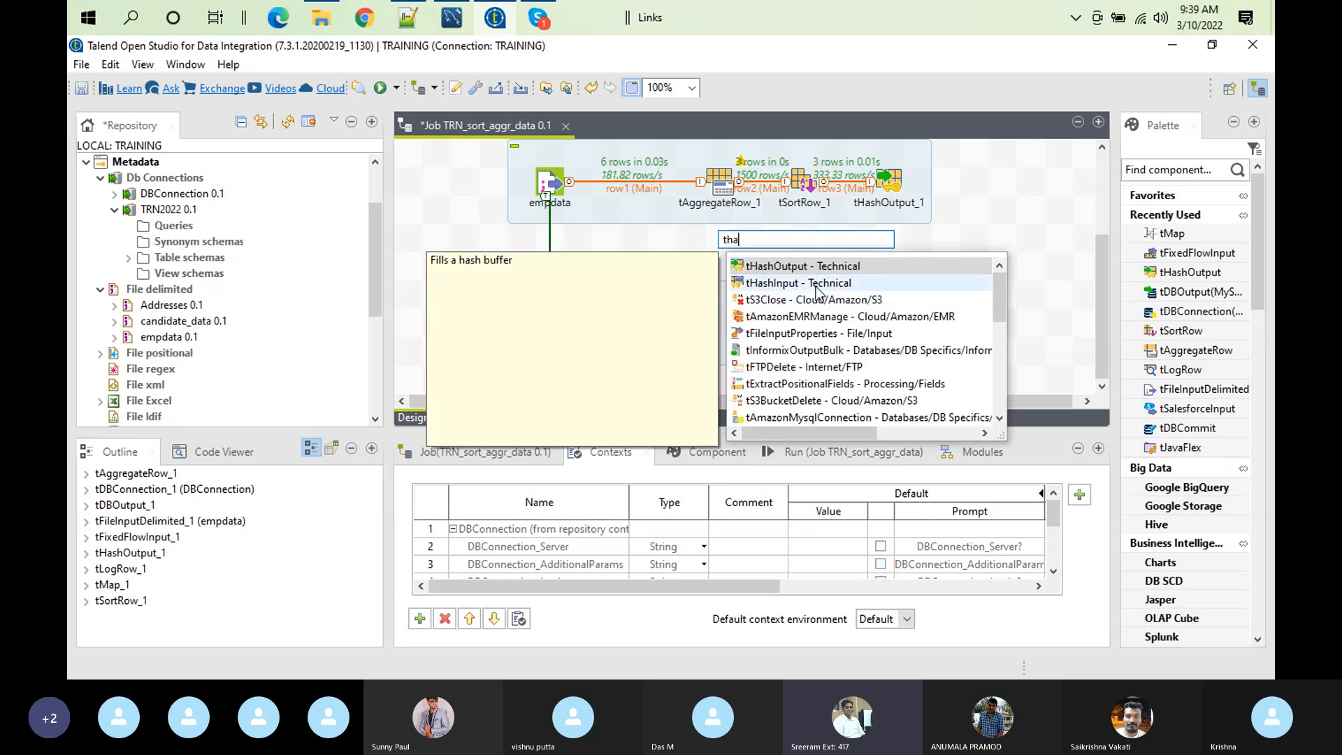
double_click(813, 283)
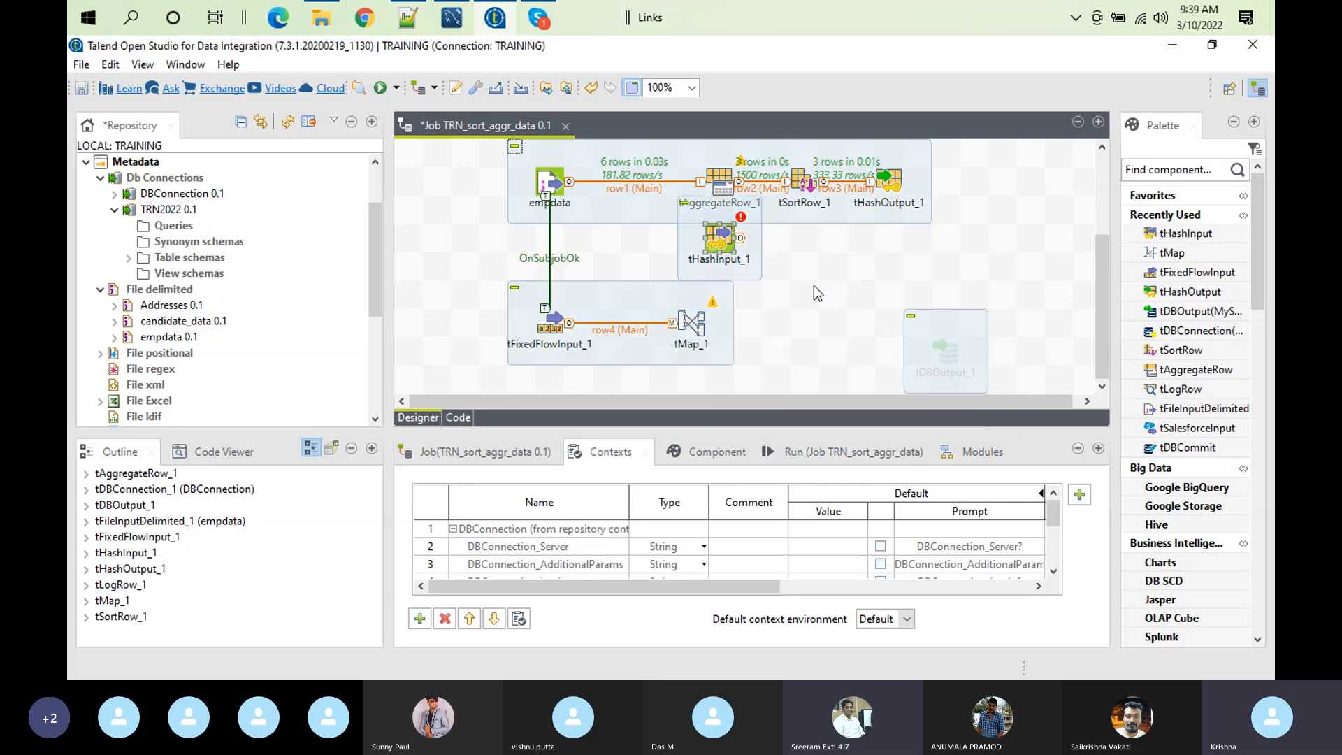
Connect tHashInput_1 to tMap_1 with a Main row as its lookup, and position it directly above tMap_1
right_click(724, 239)
mouse_move(795, 245)
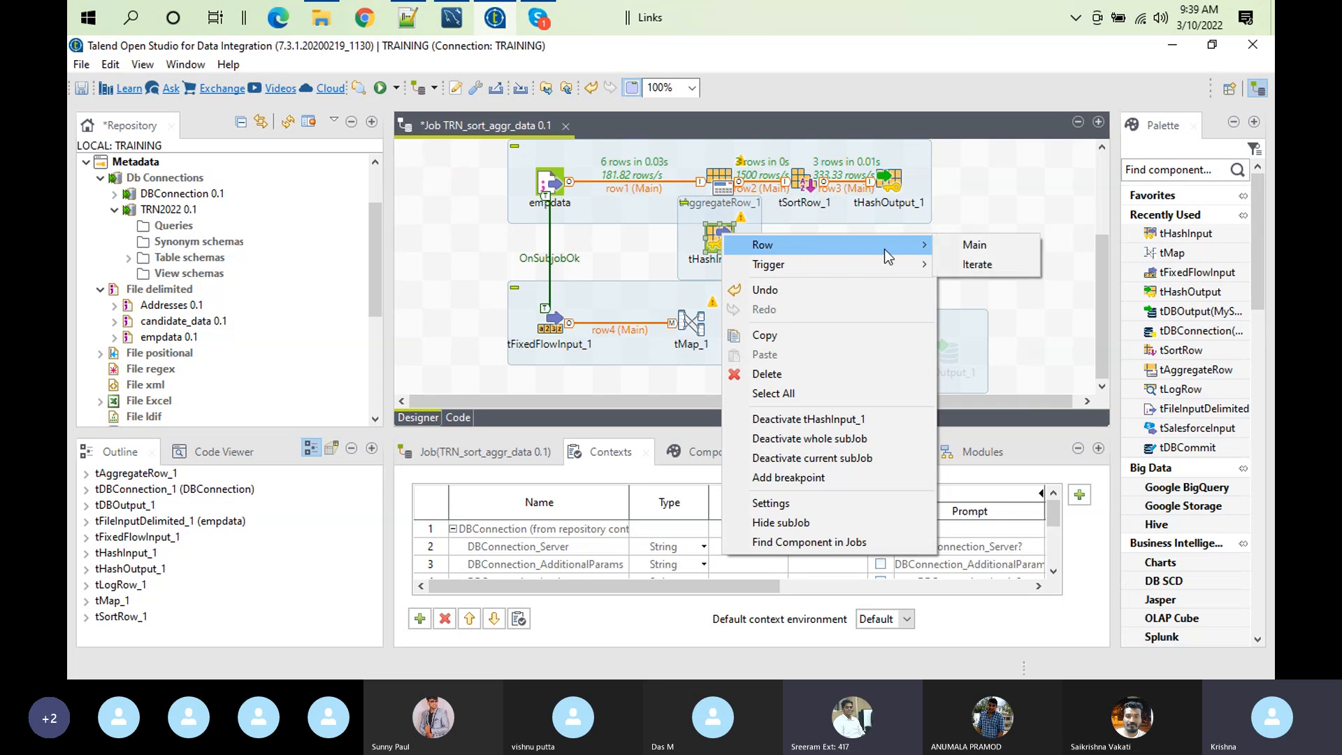
left_click(950, 246)
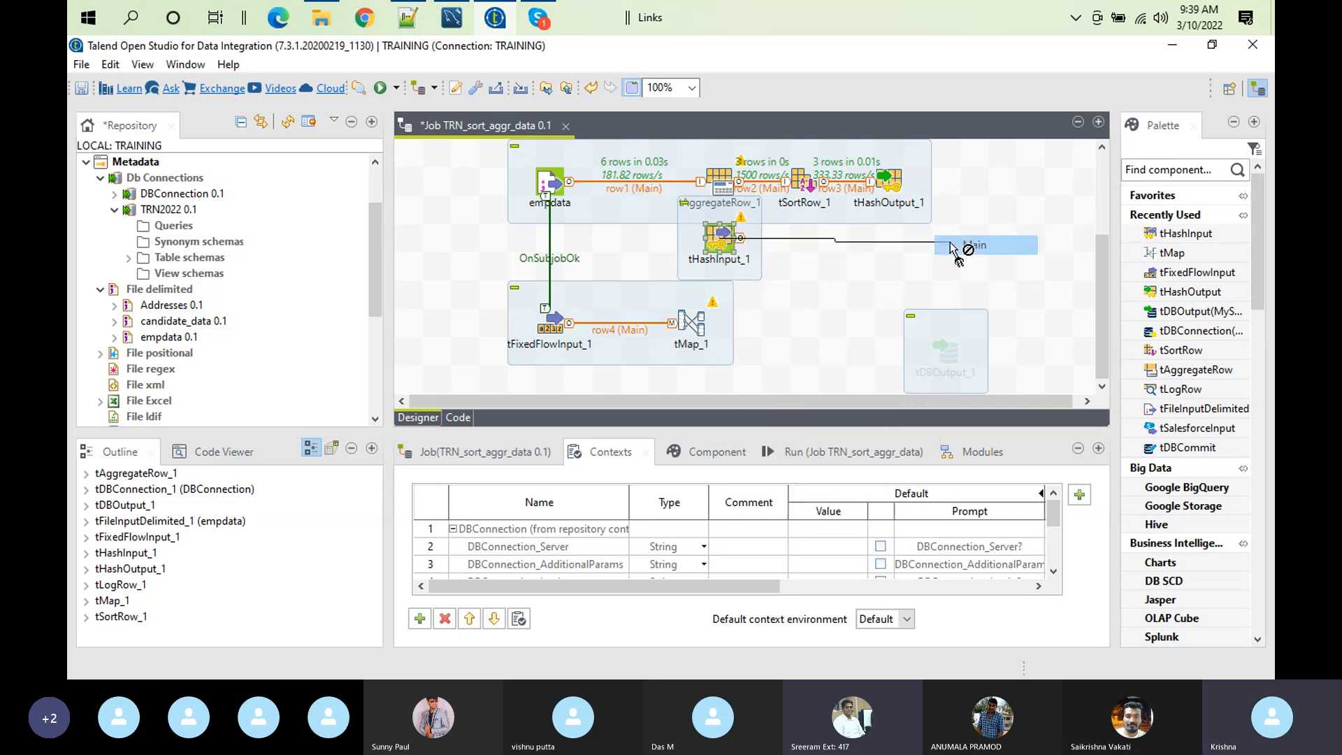
left_click(690, 325)
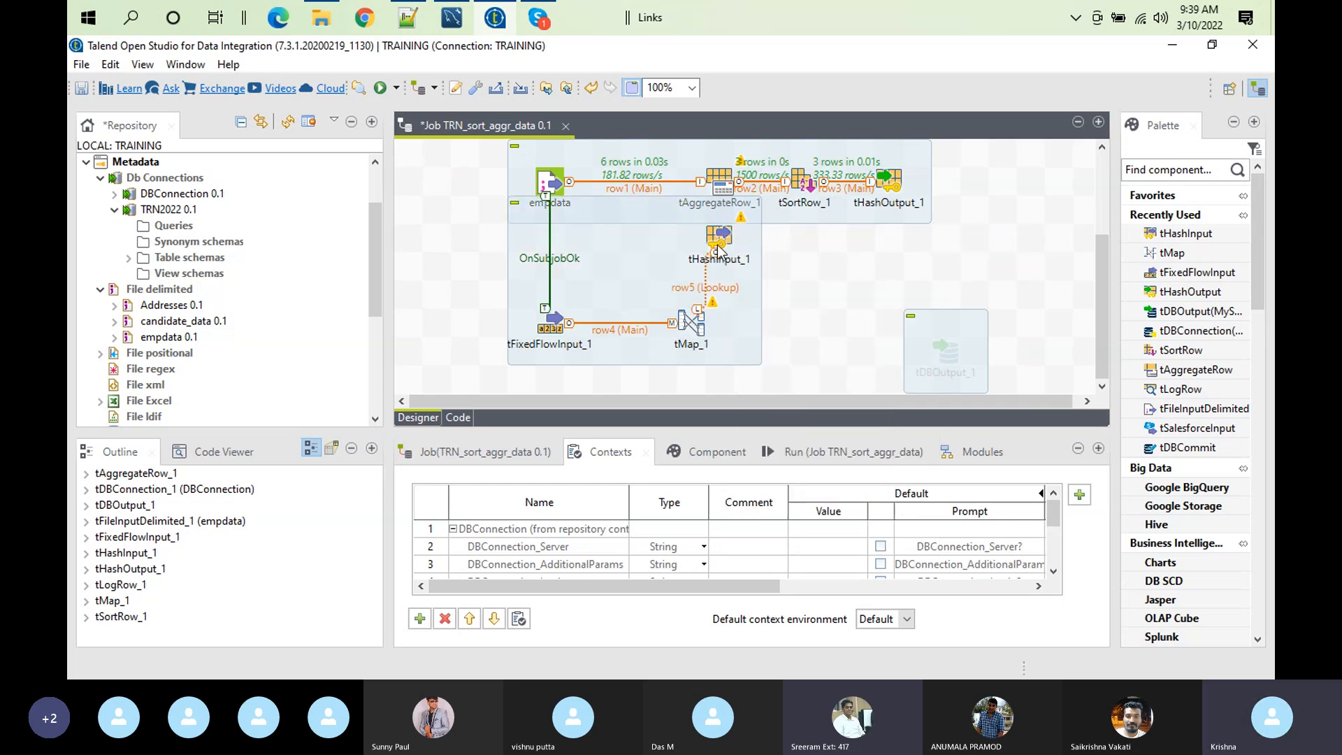
left_click_drag(717, 245, 689, 273)
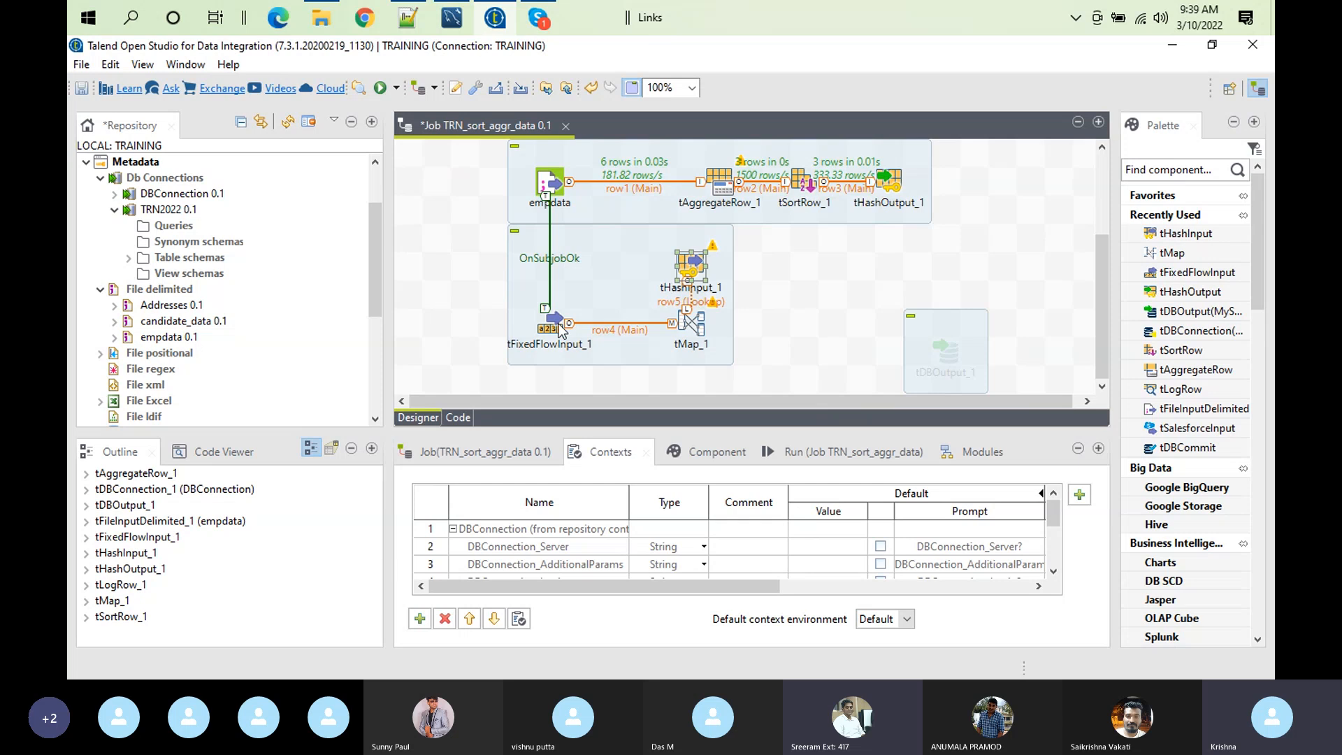
Copy the DeptID, totalSal and NoOfEmployee columns from the output schema of tHashOutput_1
double_click(692, 261)
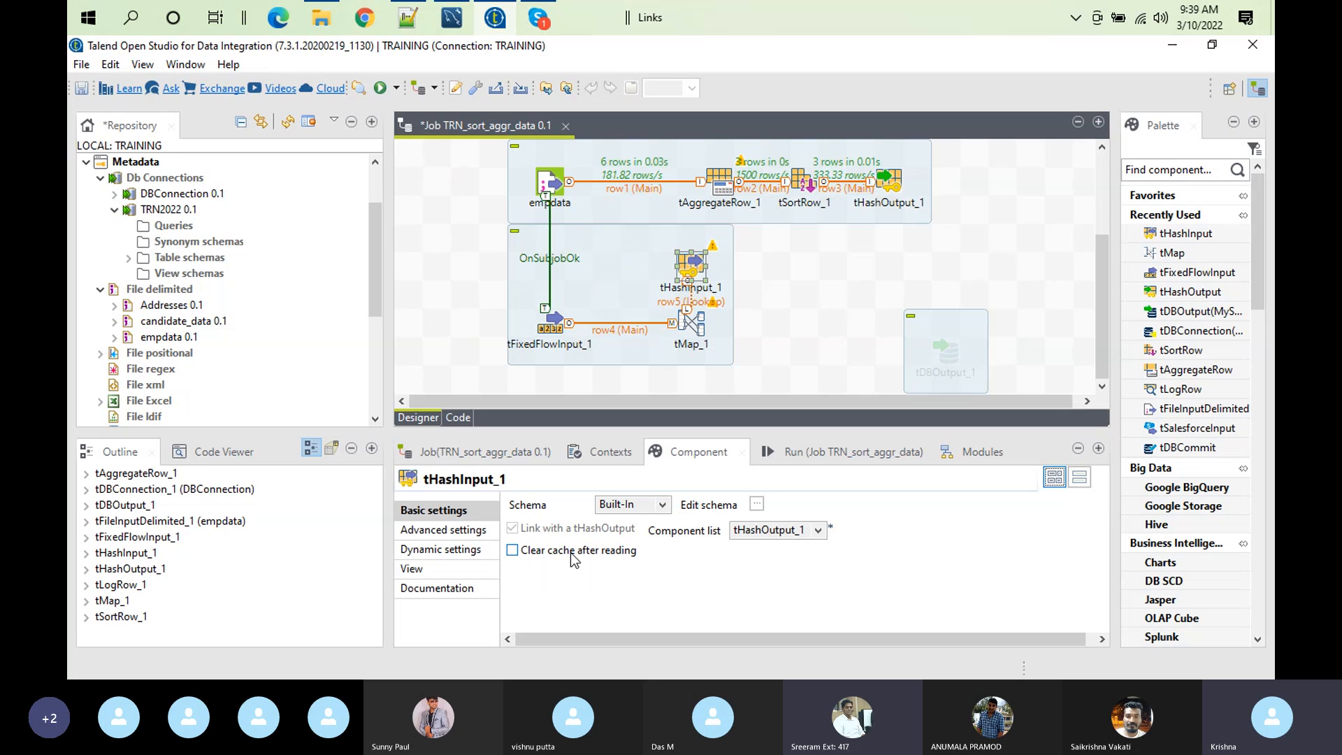
left_click(889, 192)
left_click(757, 509)
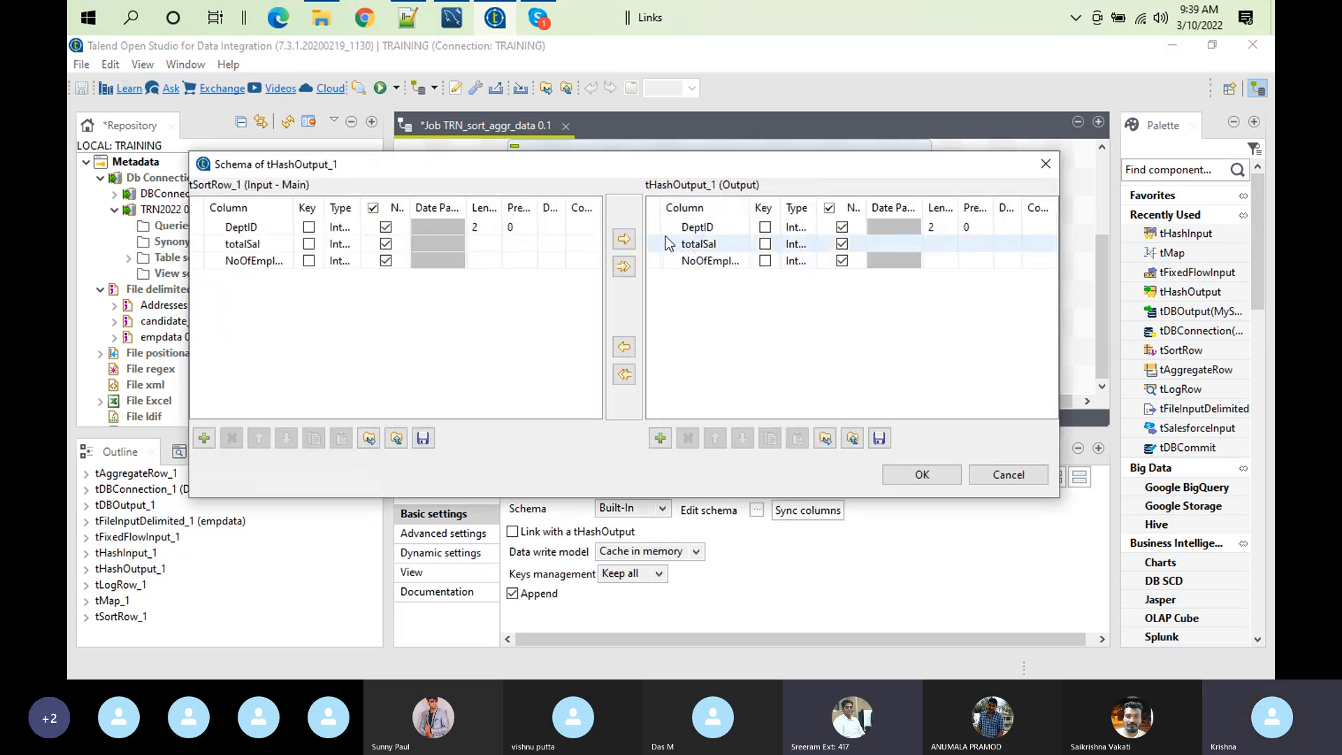
left_click(653, 225)
left_click(665, 261, "shift")
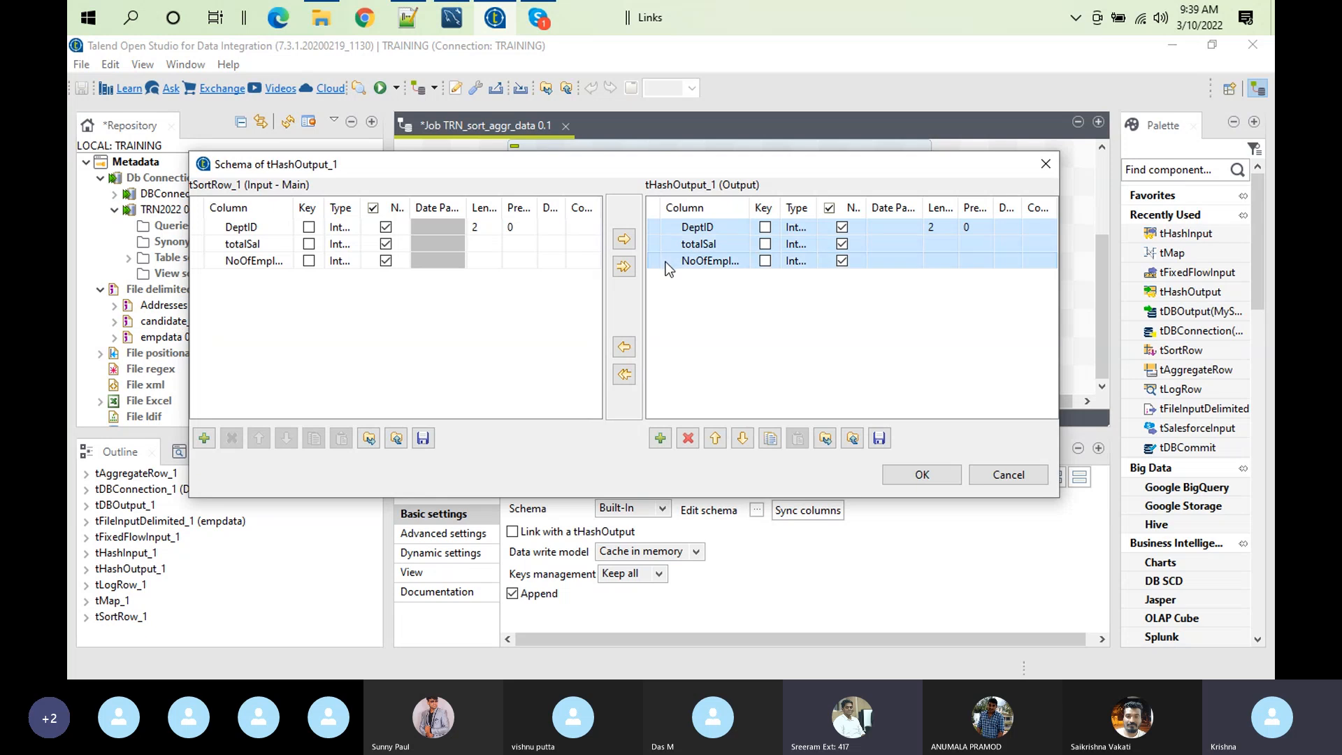
left_click(769, 440)
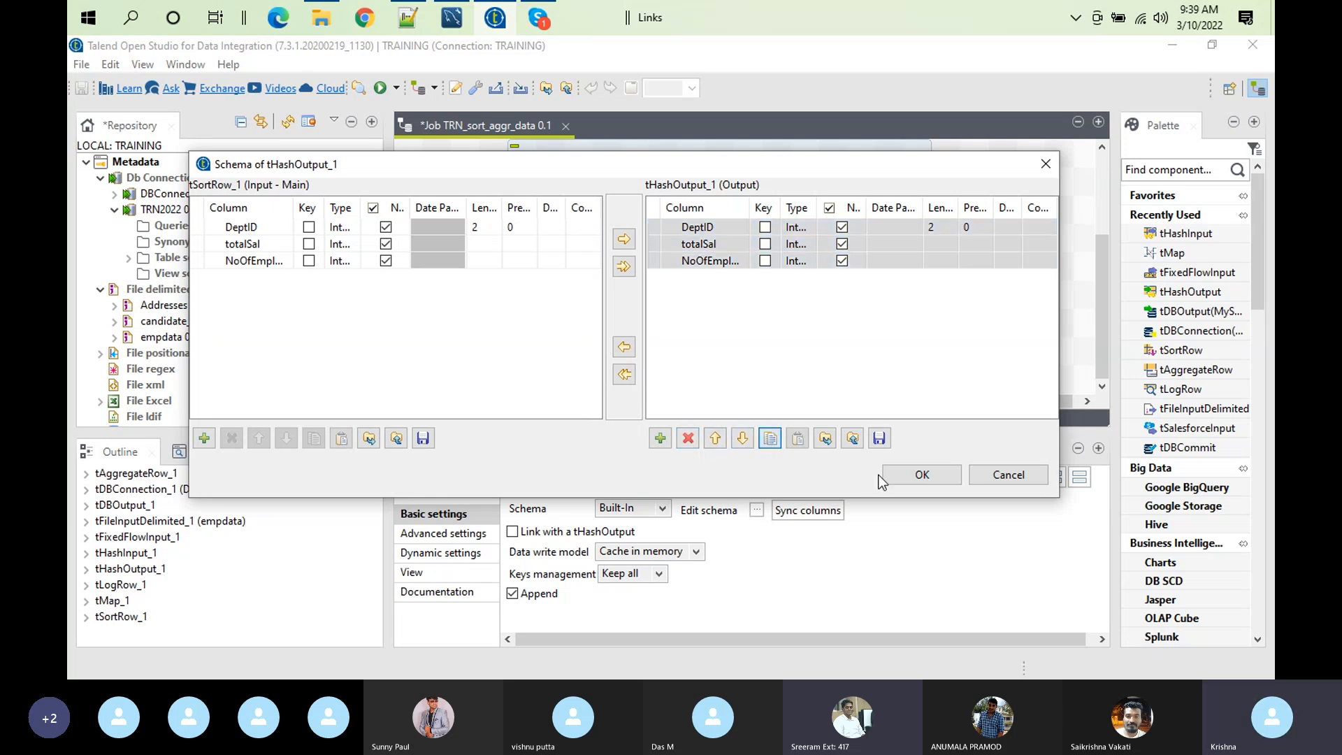
left_click(921, 474)
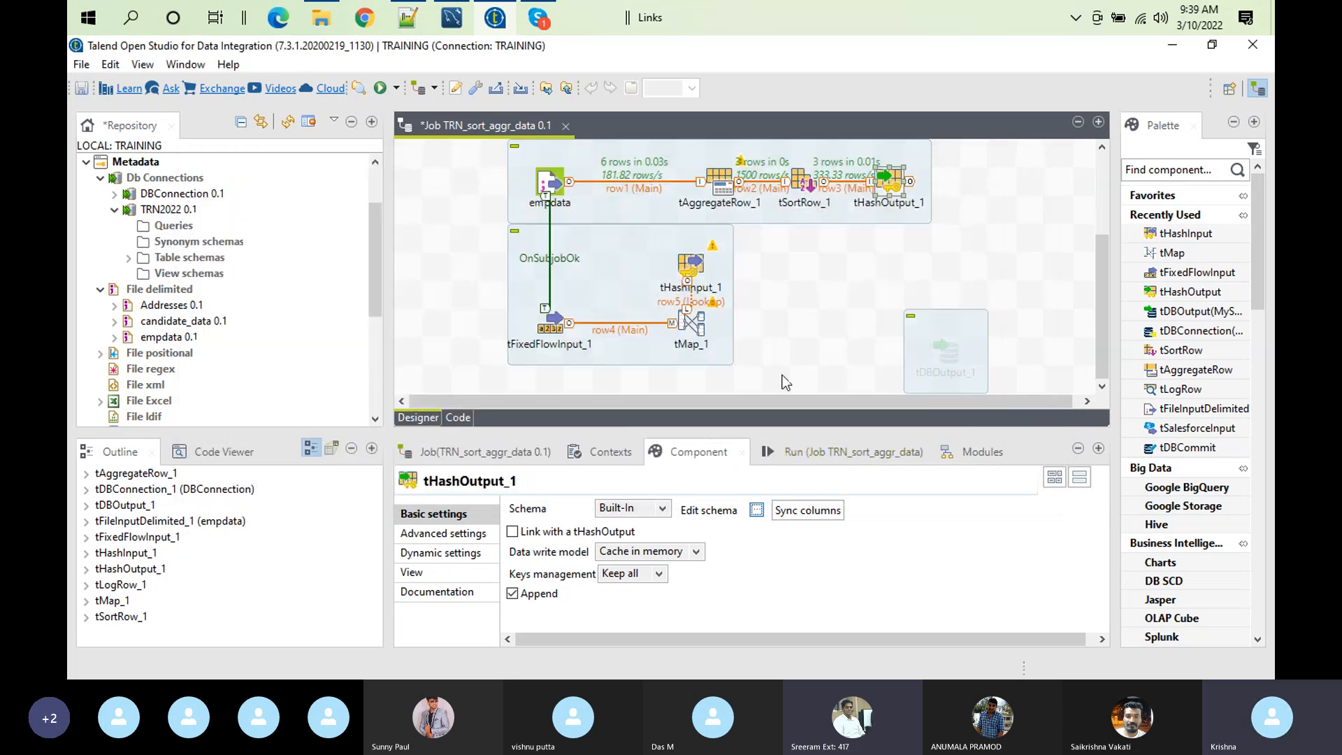
Paste the copied columns DeptID, totalSal and NoOfEmployee into the schema of tHashInput_1
left_click(691, 264)
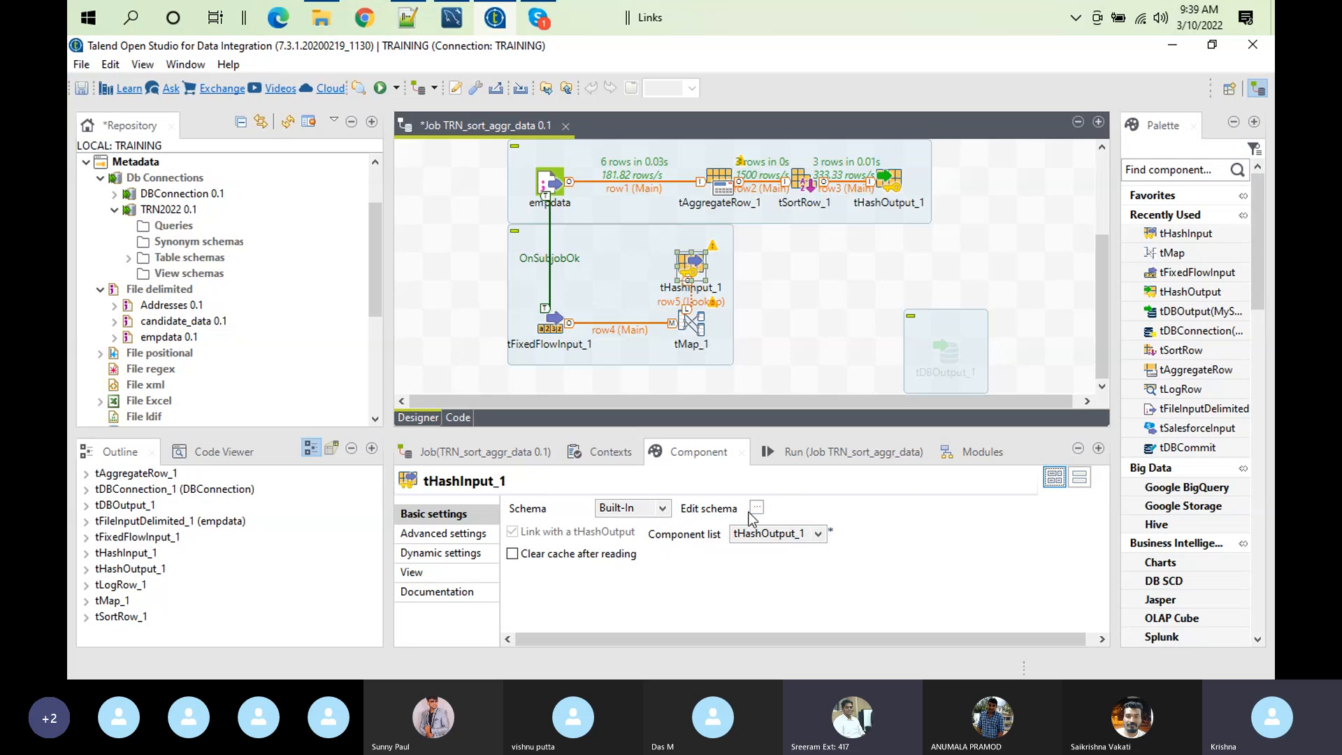
left_click(756, 508)
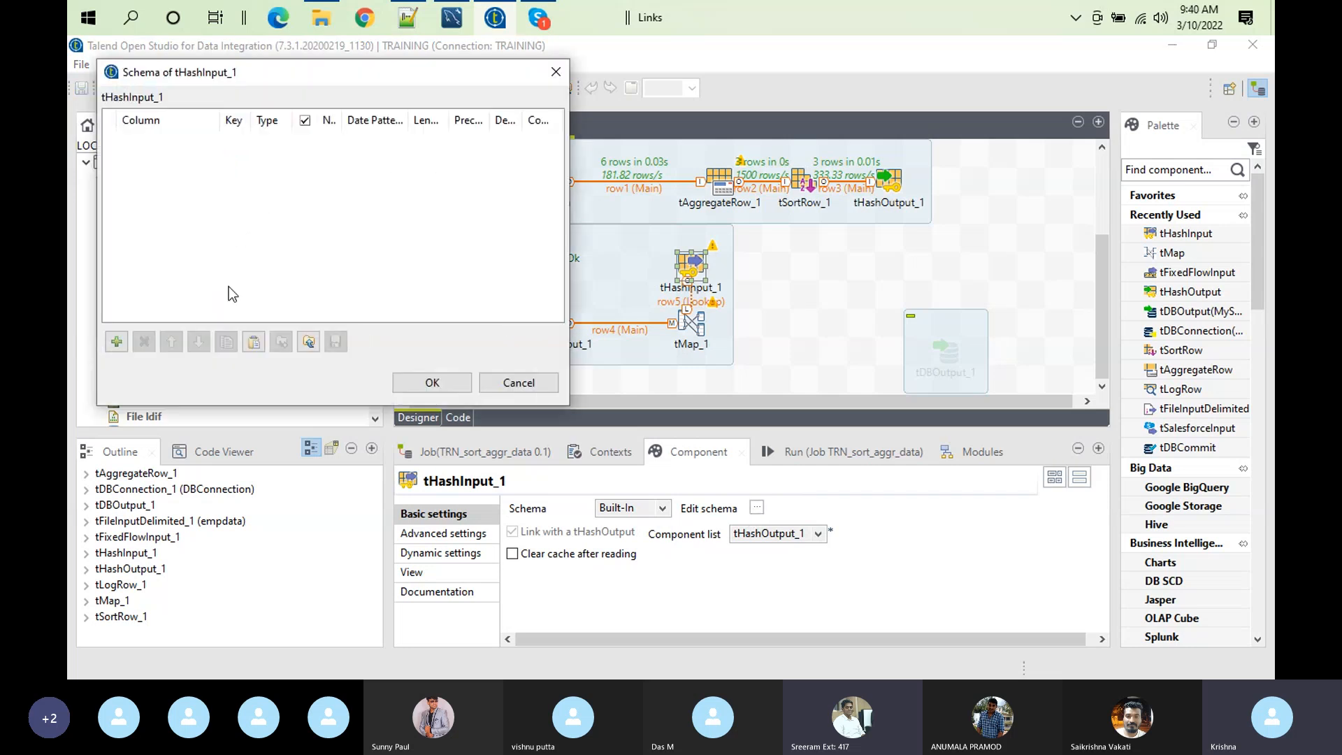
left_click(253, 341)
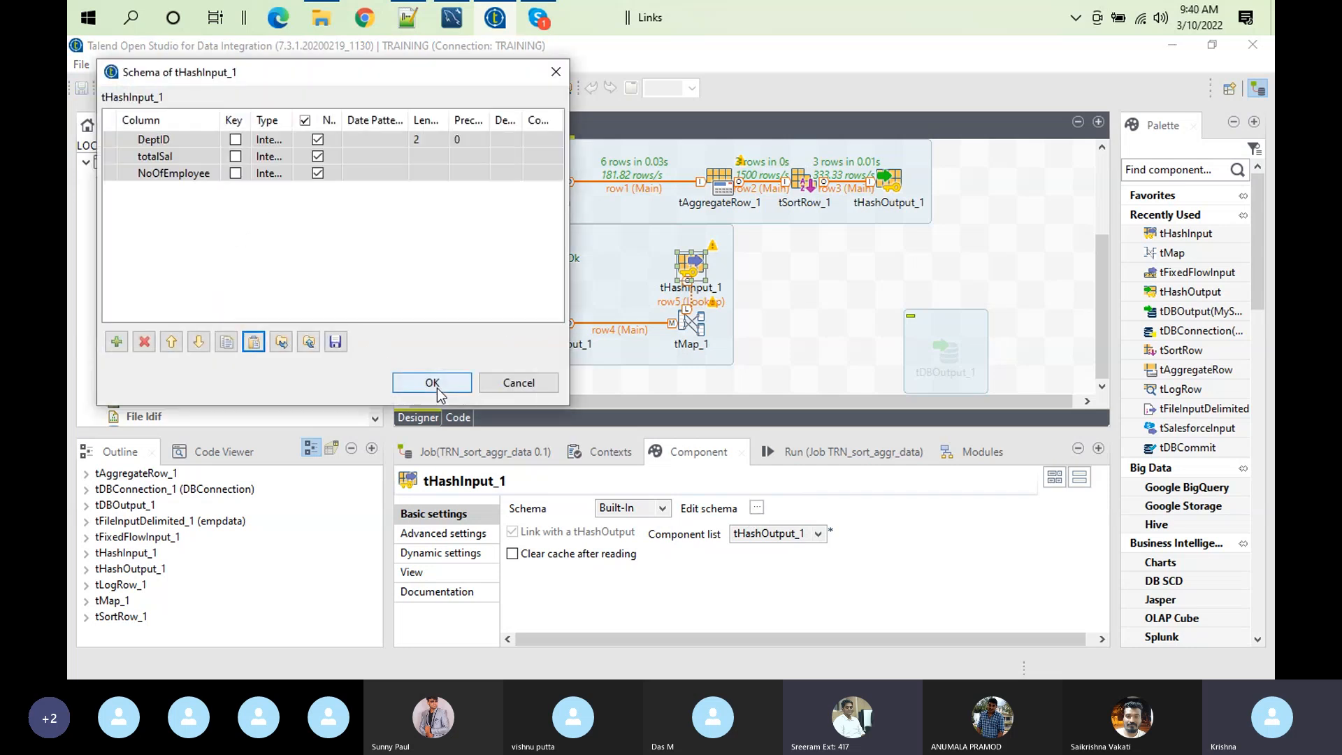
left_click(432, 383)
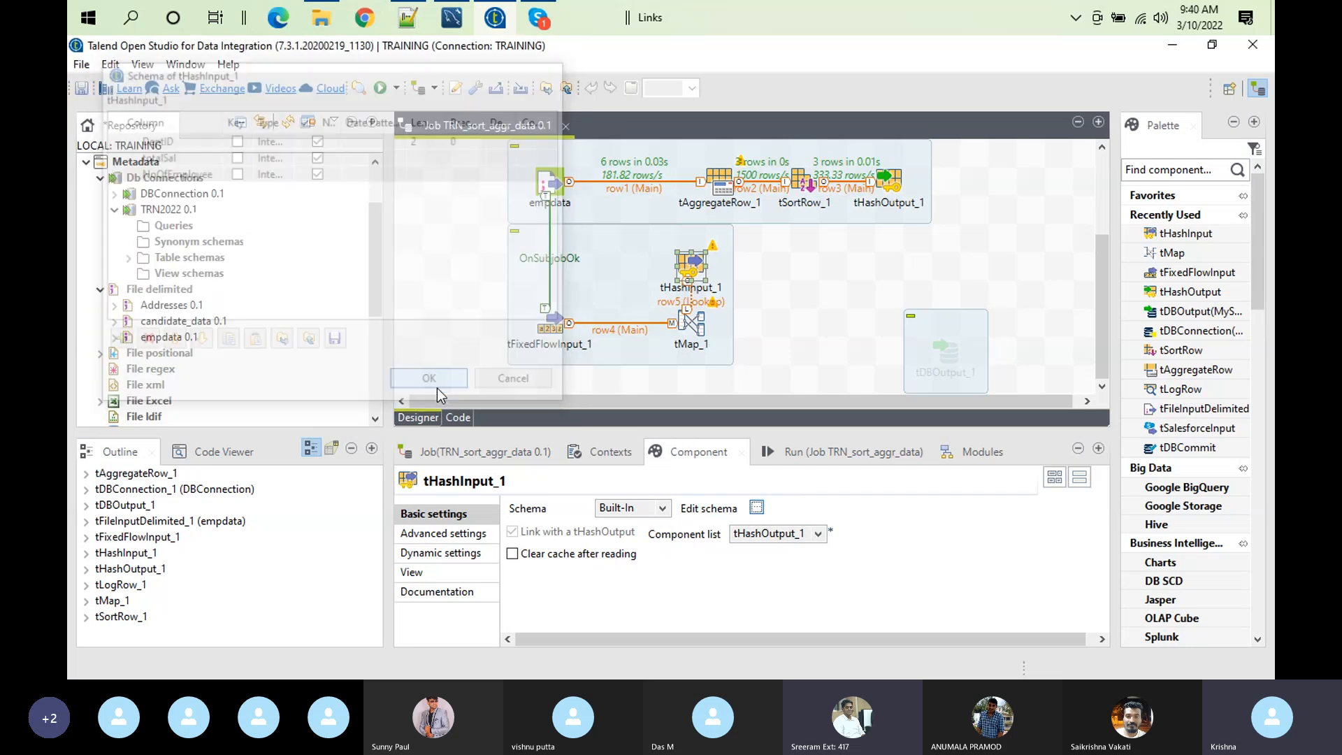
Add a tLogRow component to the canvas beside tMap_1
left_click(787, 336)
type("log")
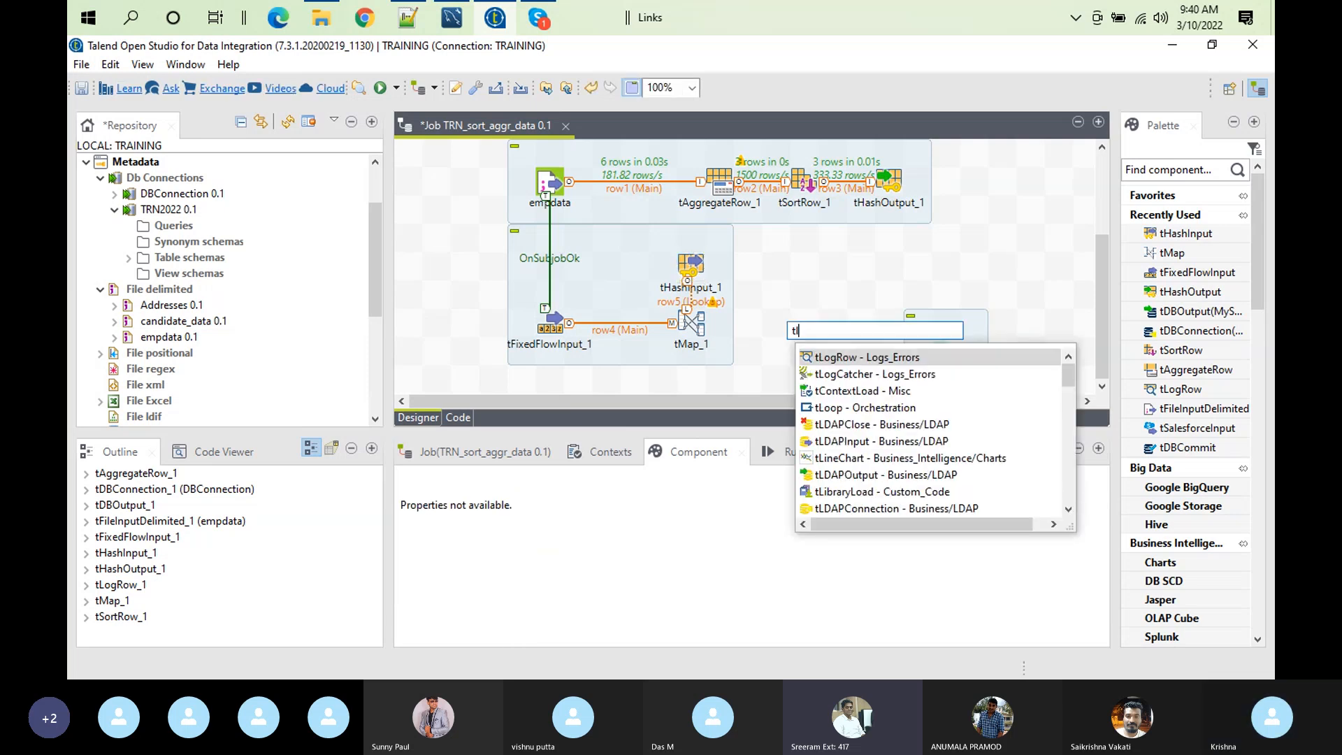
key("Return")
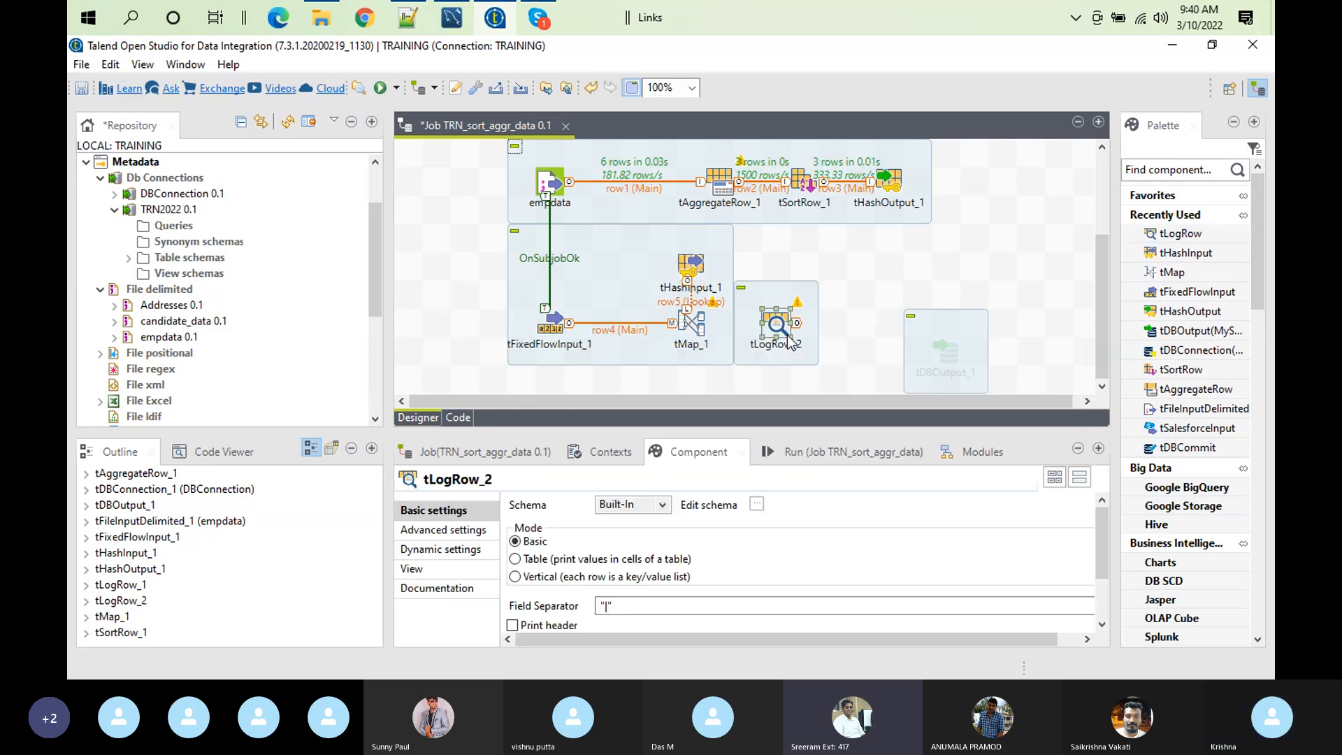
Connect tMap_1 to tLogRow_2 with a new output named hasedoutput
right_click(699, 326)
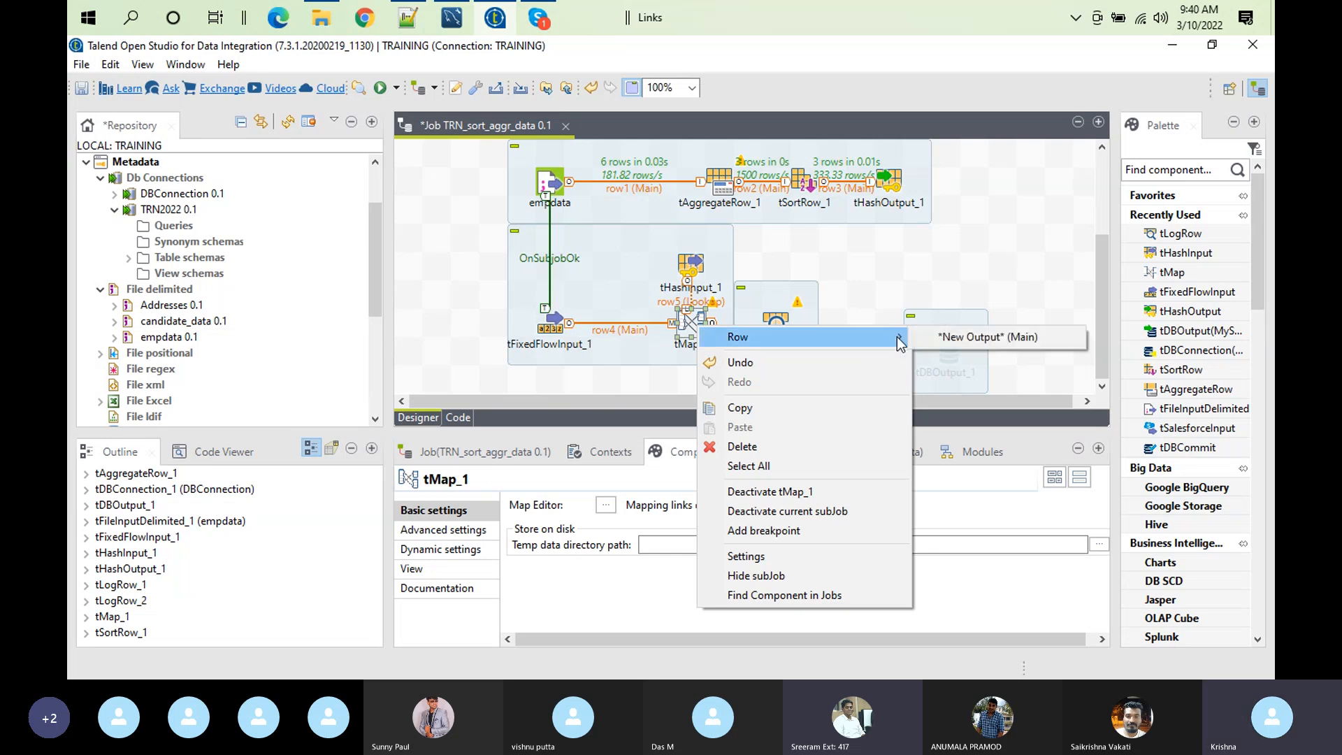
left_click(921, 337)
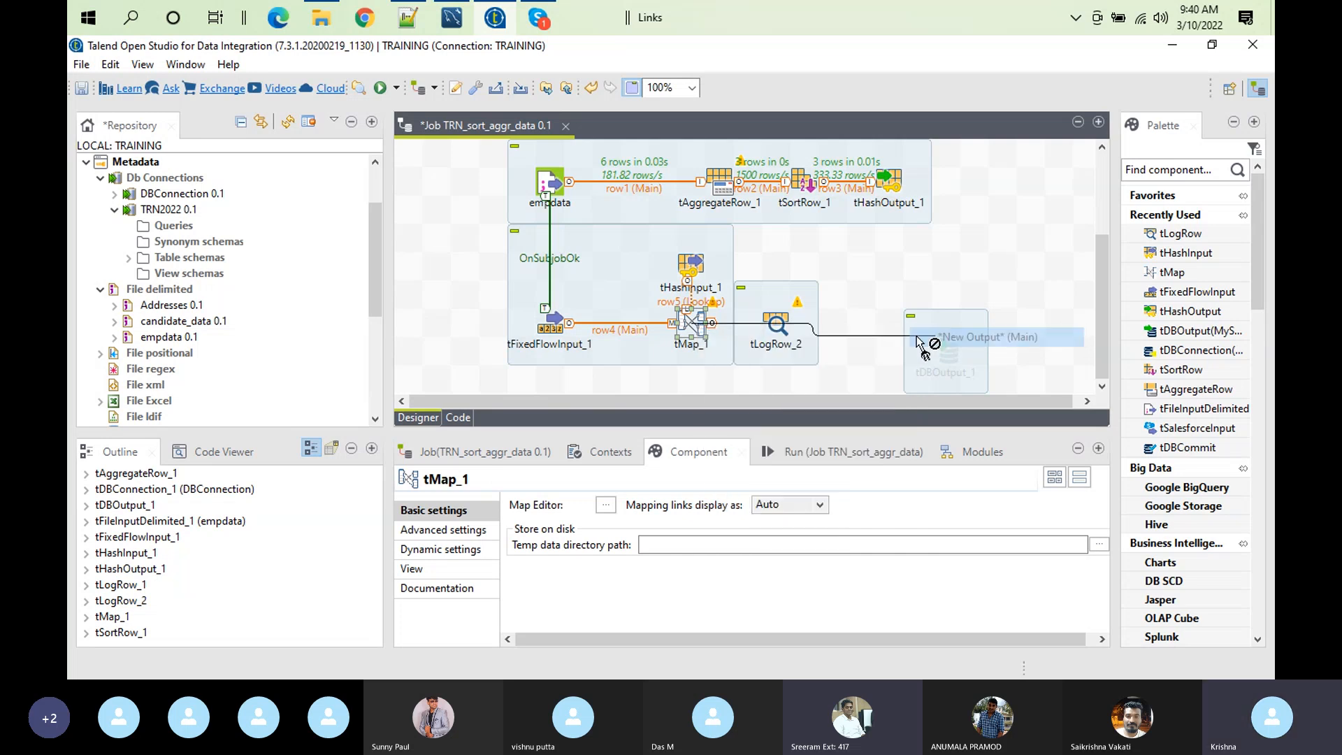
left_click(775, 325)
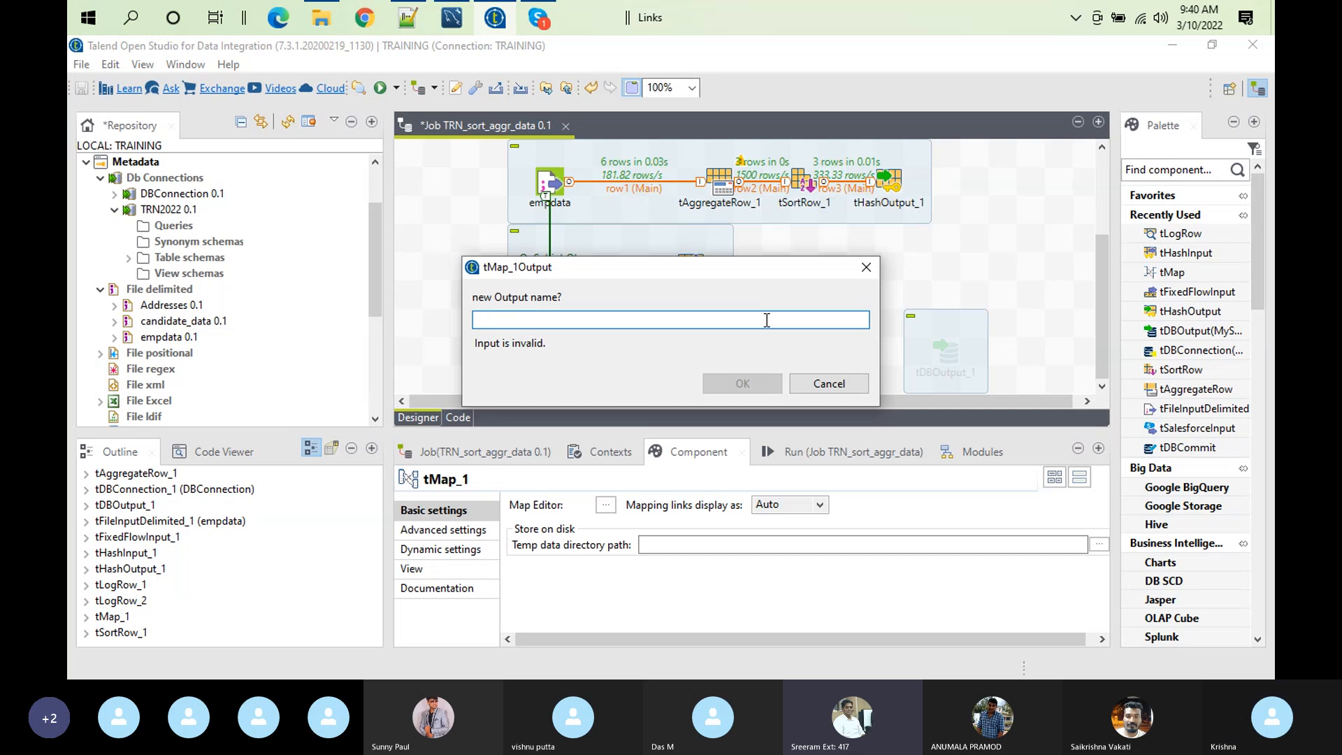
type("hased")
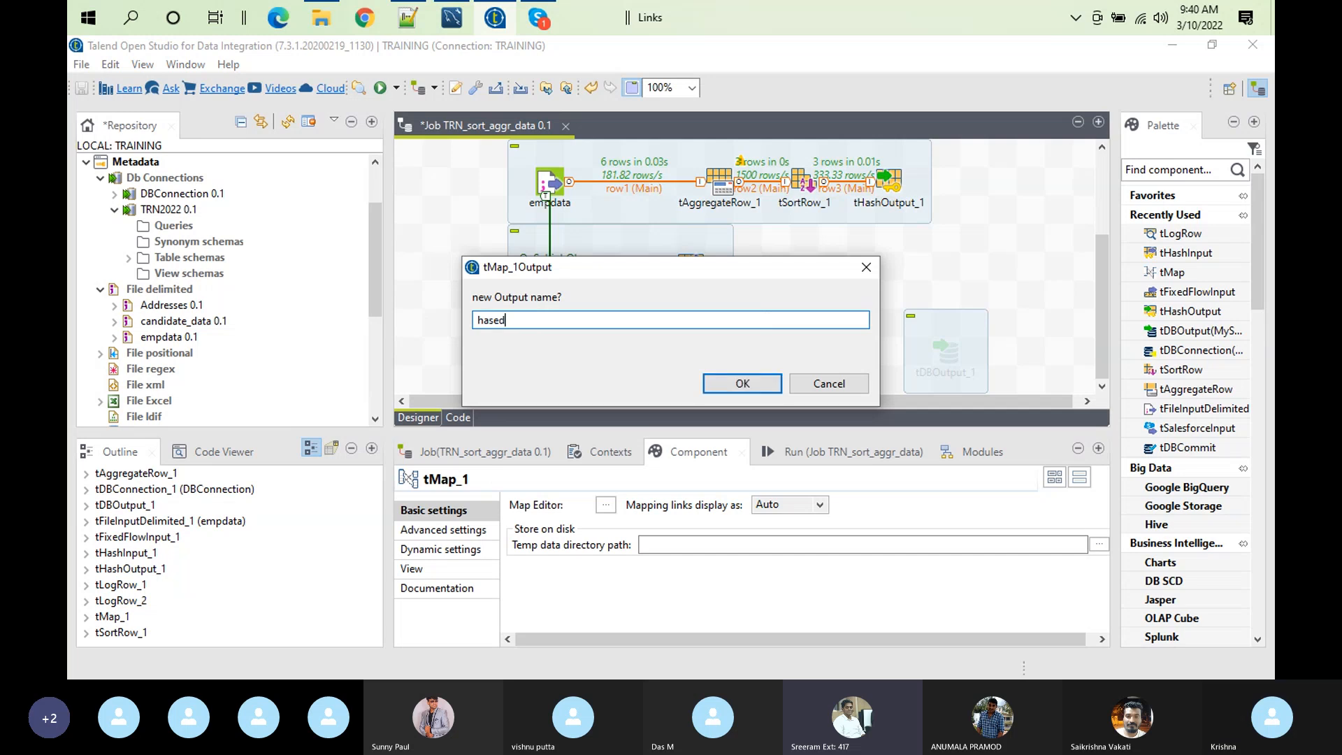
type("output")
key("Return")
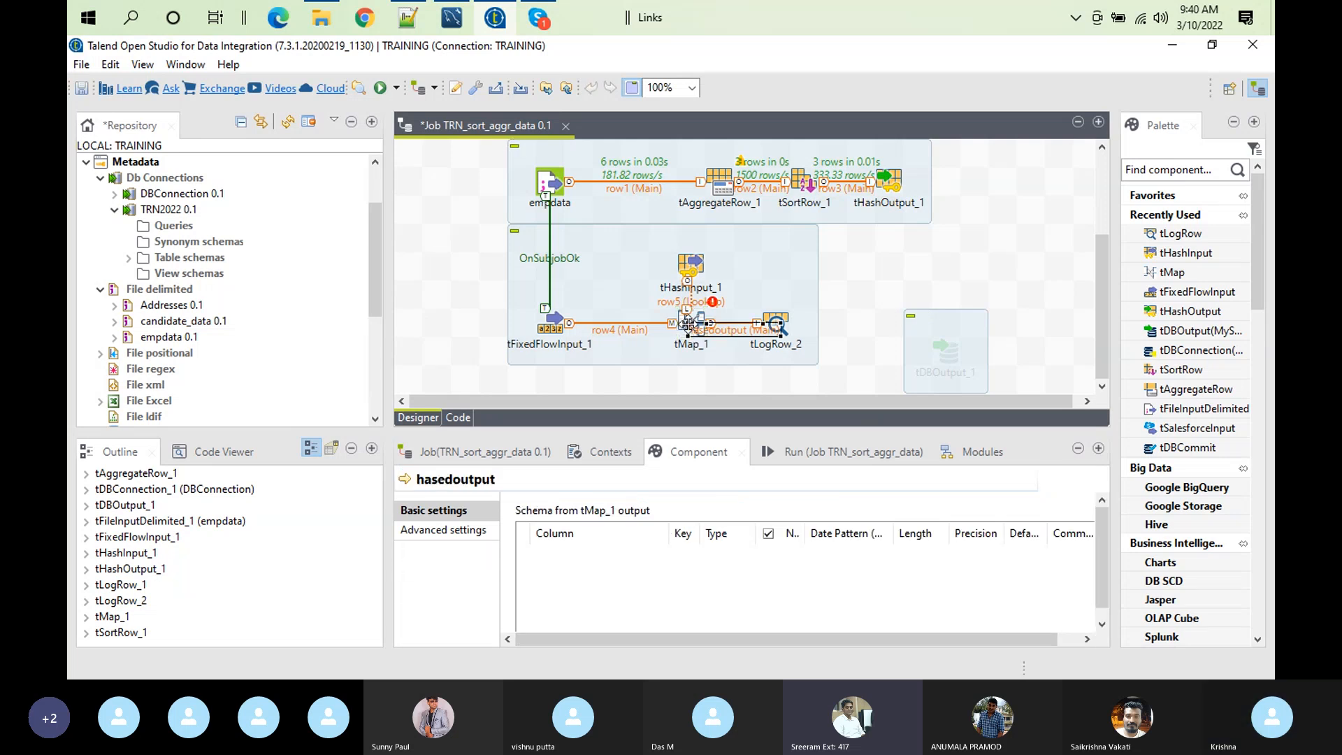
Open the tMap_1 mapping editor and join row4's deptID to the DeptID key of row5
left_click(687, 314)
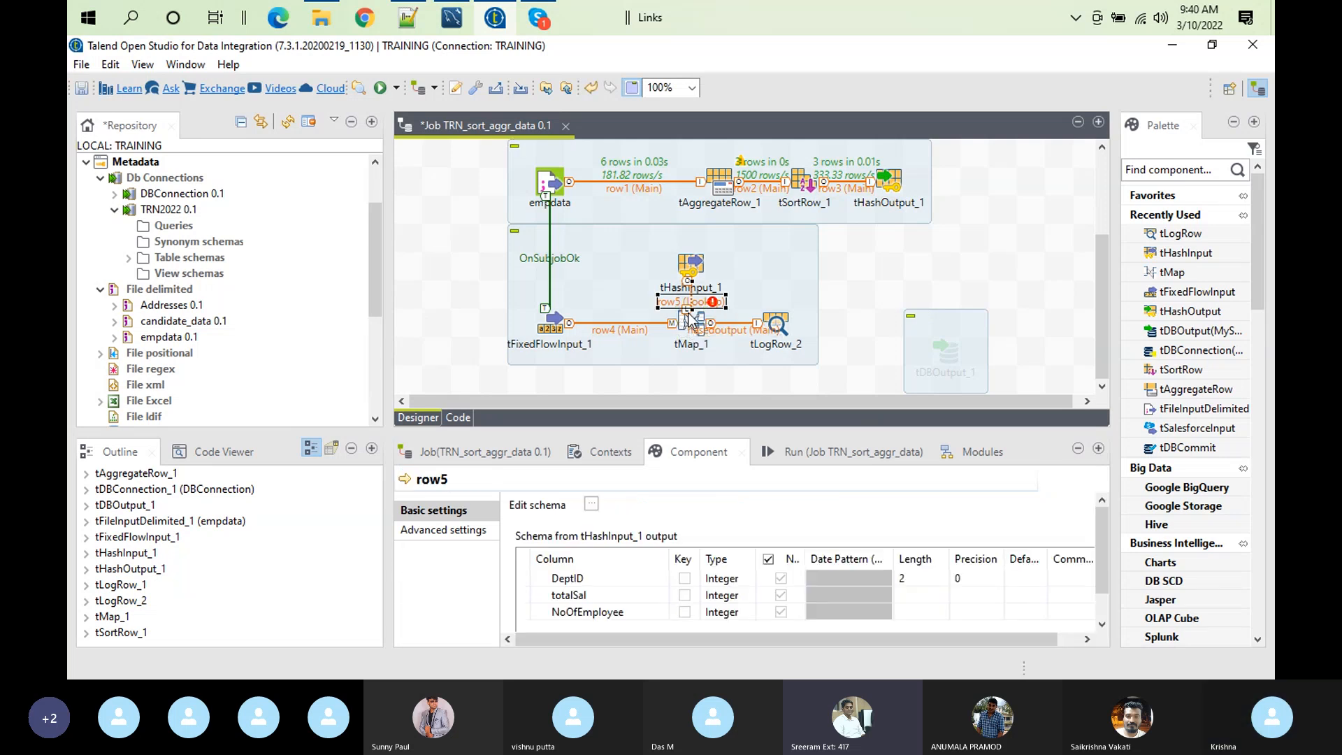
left_click(693, 328)
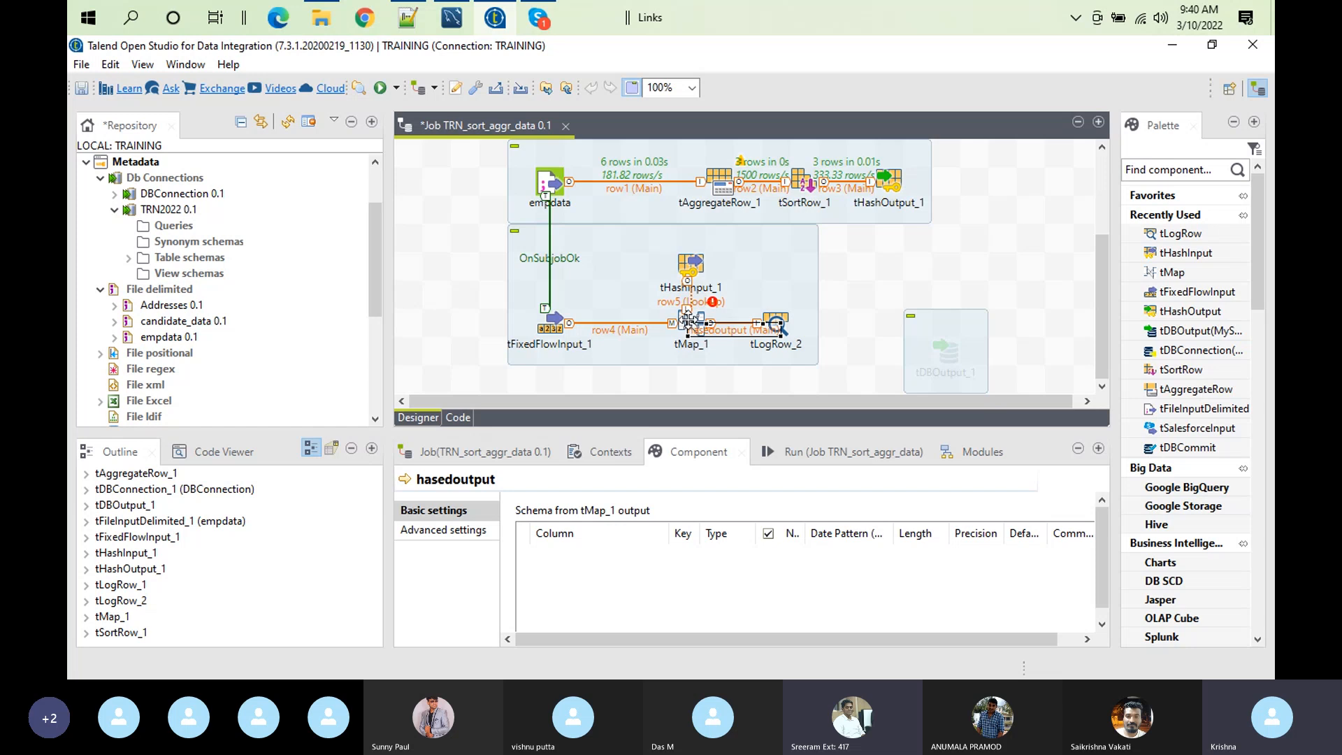
left_click(688, 318)
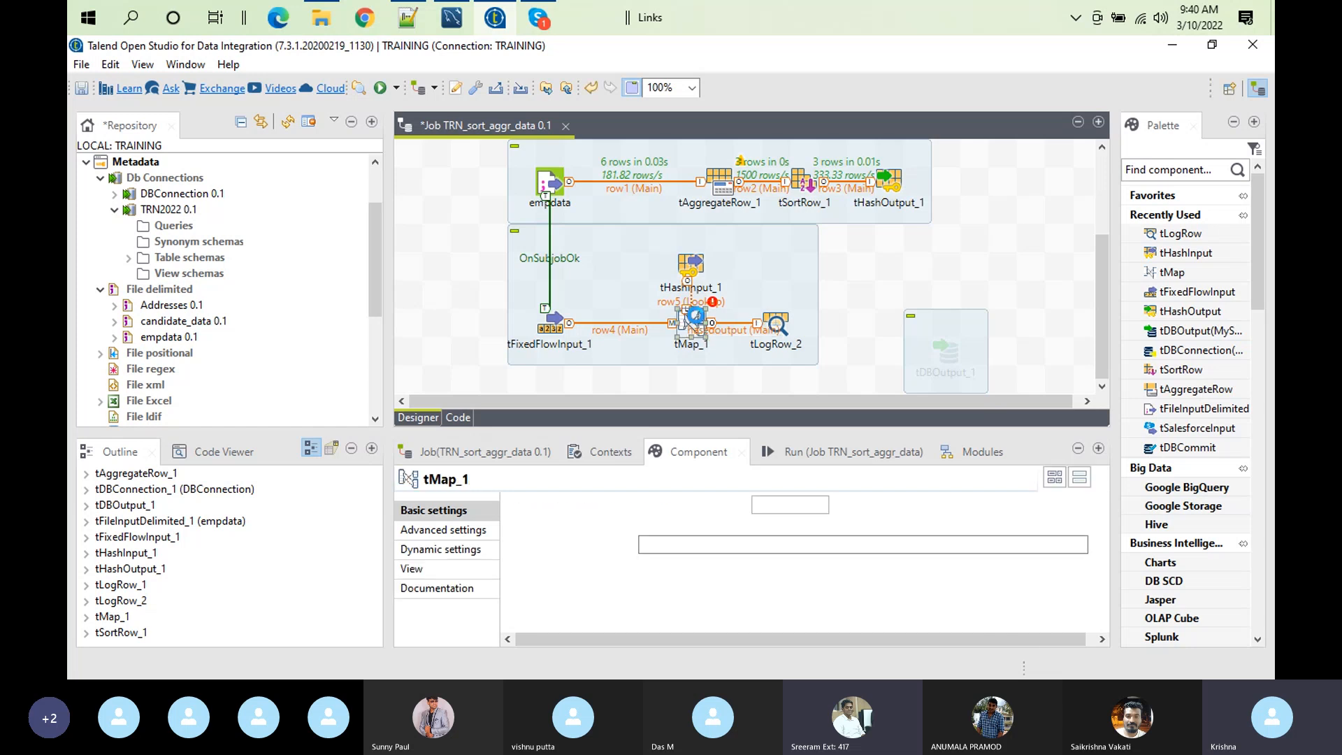
double_click(692, 316)
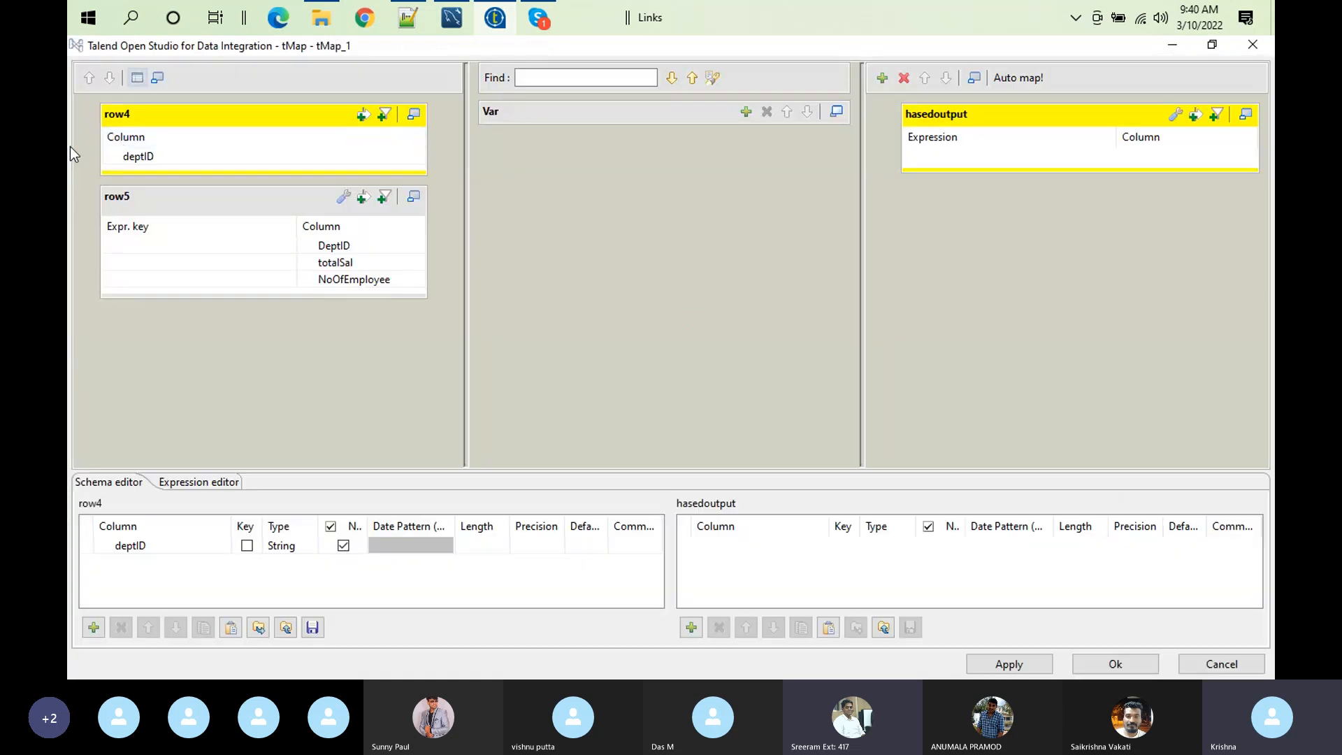
left_click_drag(120, 161, 161, 244)
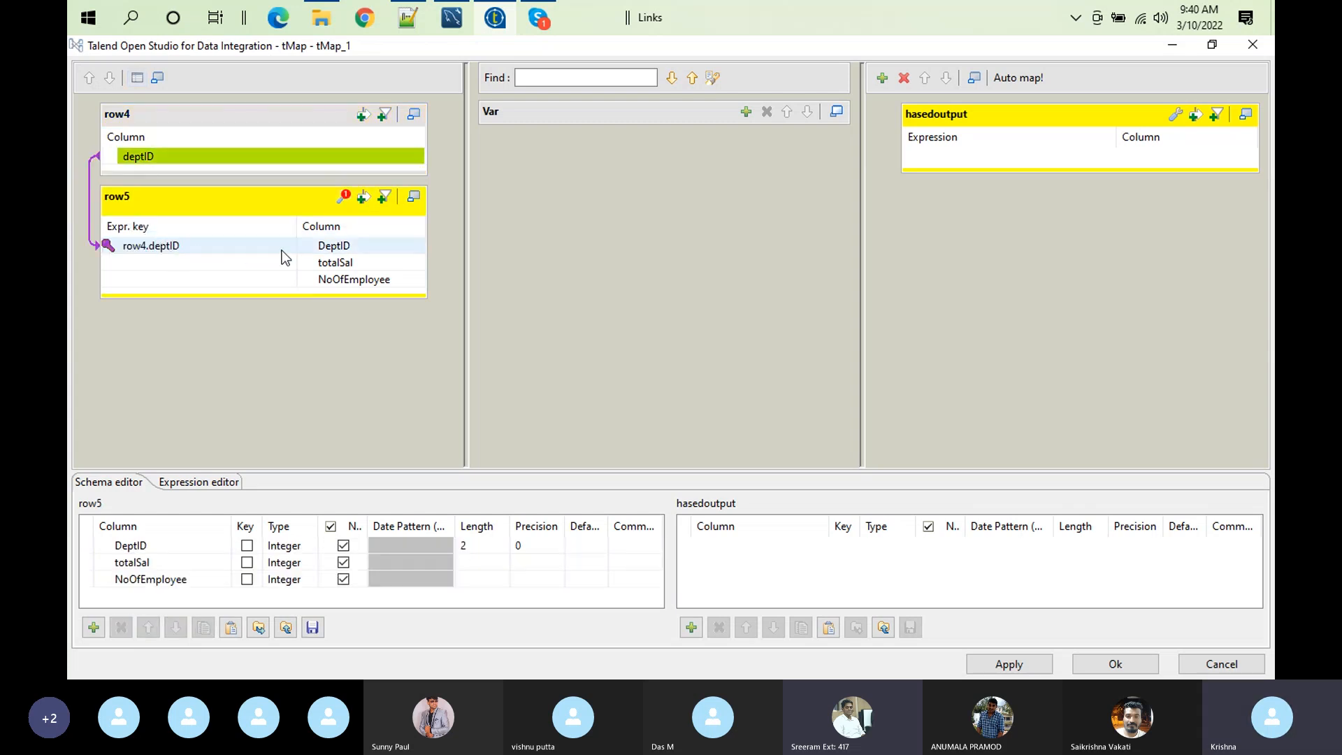
Map row5's DeptID, totalSal and NoOfEmployee columns to the hasedoutput table
left_click(329, 253)
left_click(364, 281, "shift")
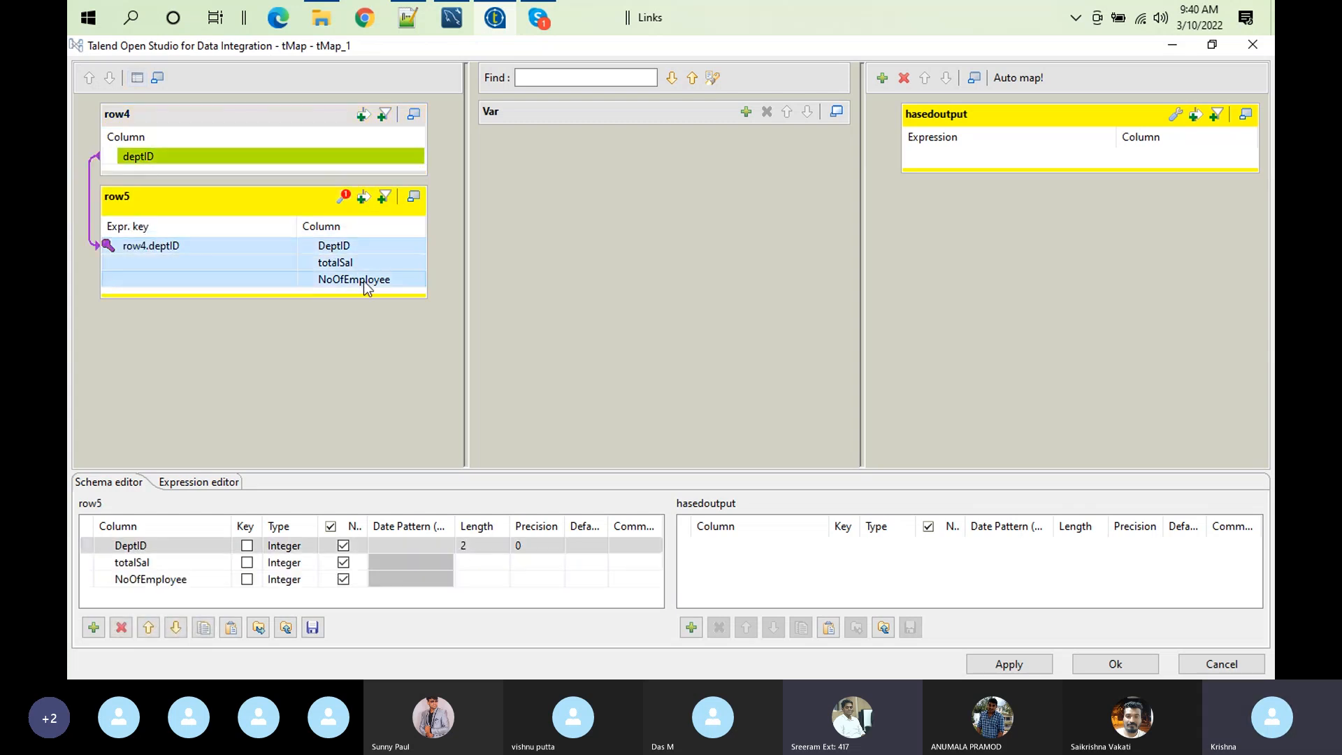
left_click_drag(384, 260, 1127, 153)
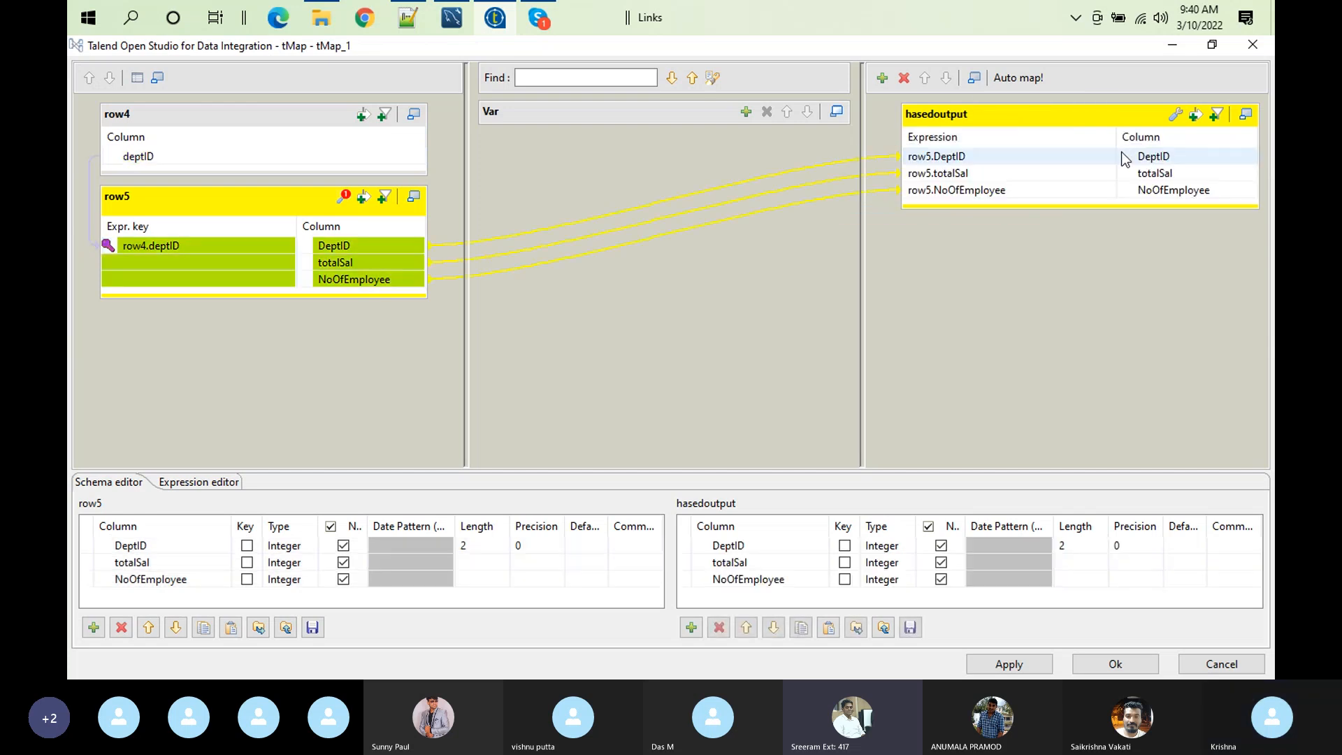
Set the join model of the row5 lookup to Inner Join and apply the mapping changes
left_click(342, 199)
left_click(400, 280)
left_click(417, 279)
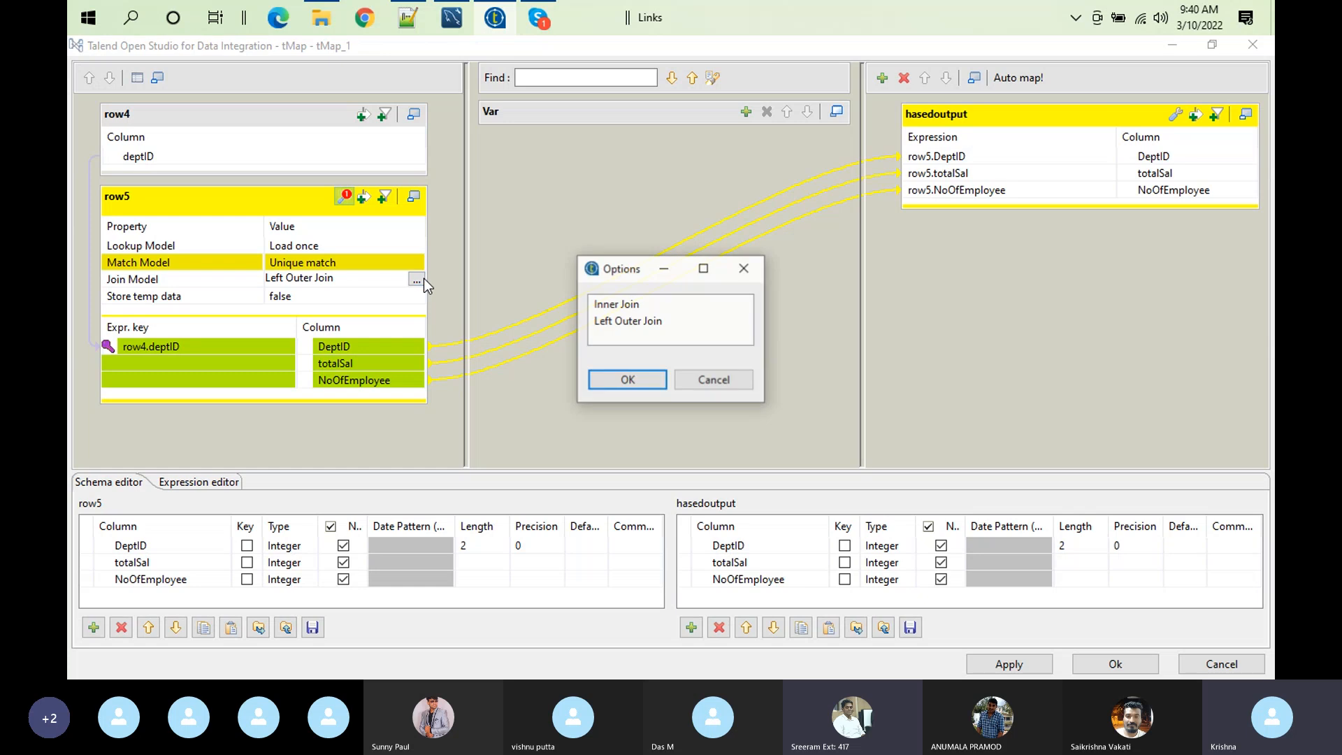
left_click(618, 304)
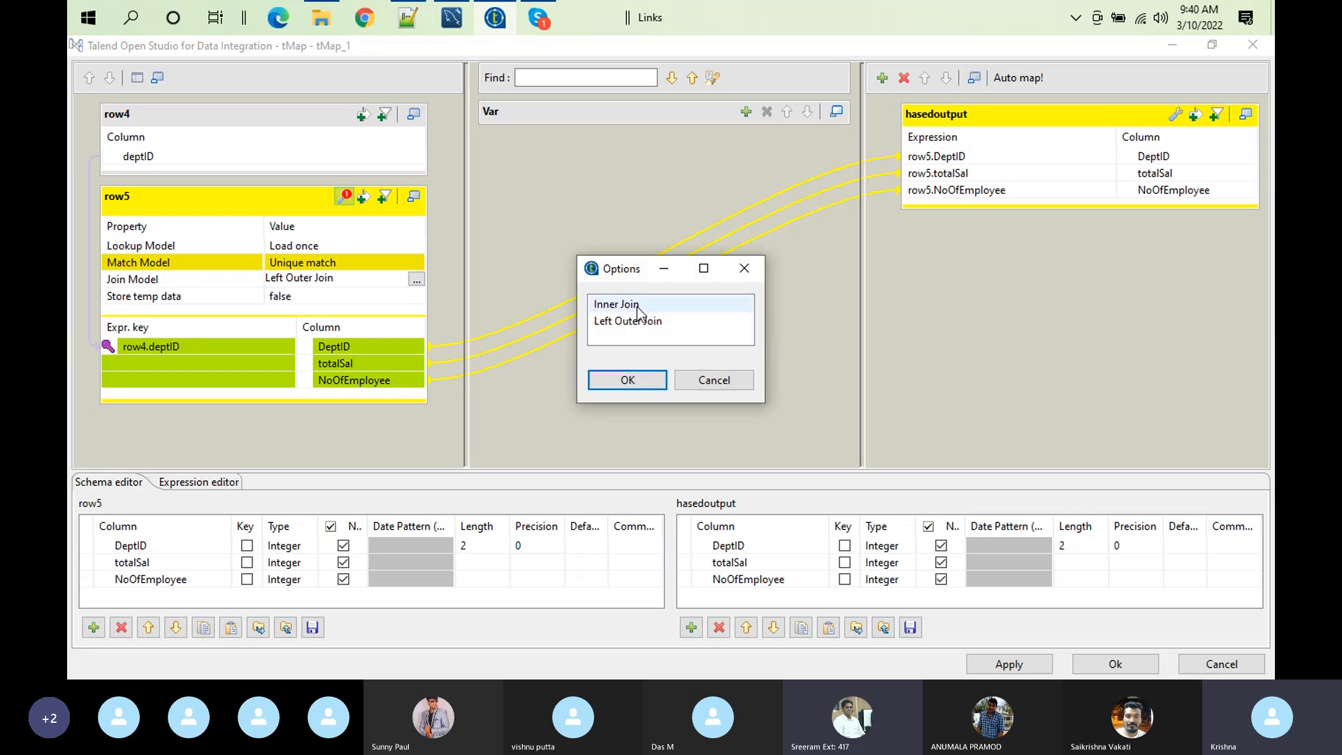
left_click(626, 382)
left_click(1006, 664)
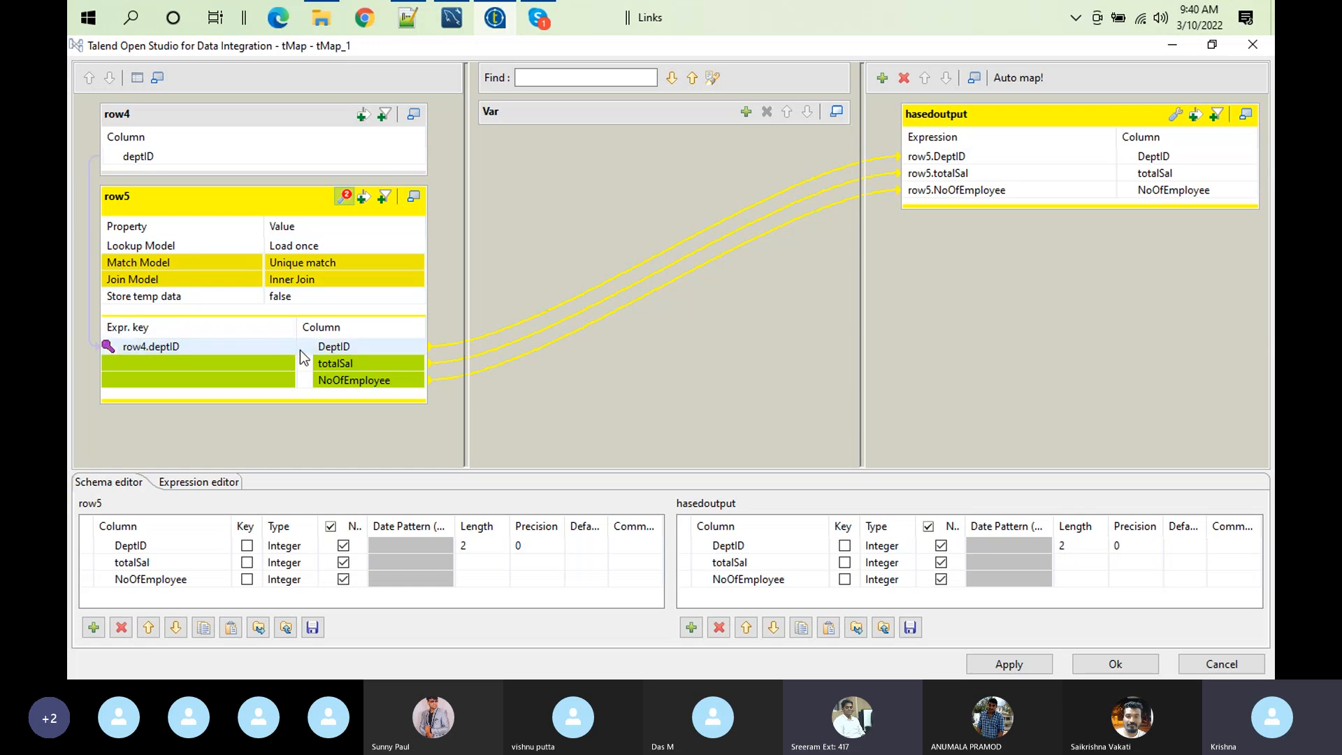
Review the mapper's property settings, accept the tMap_1 mapping and propagate its changes
left_click(136, 80)
left_click(384, 211)
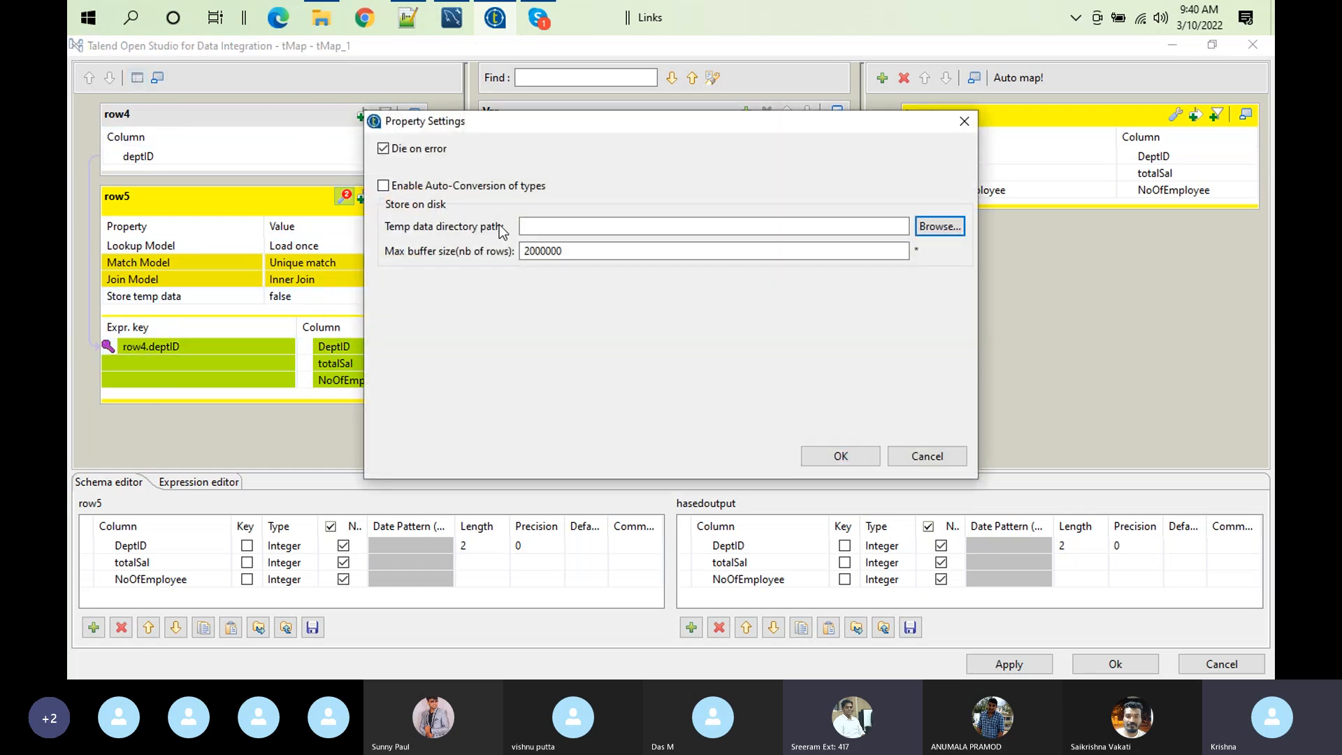
key("Tab")
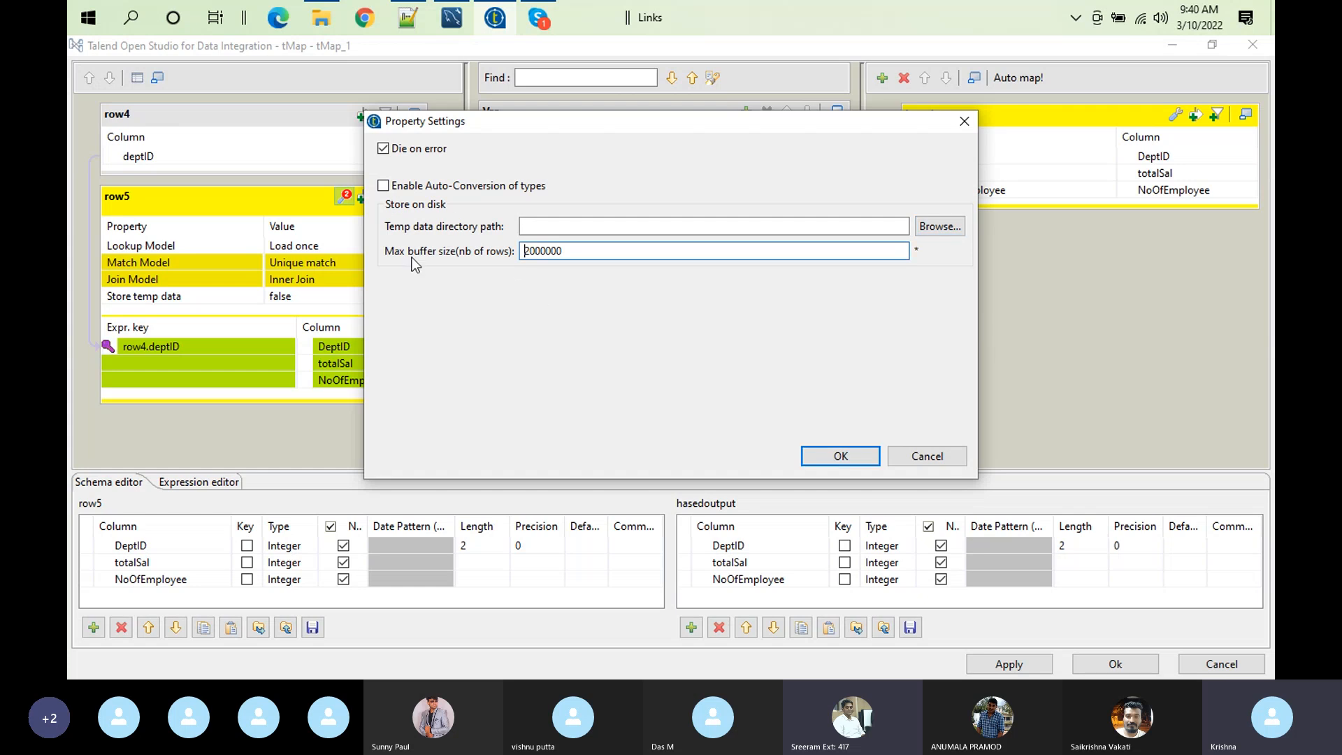
left_click(928, 454)
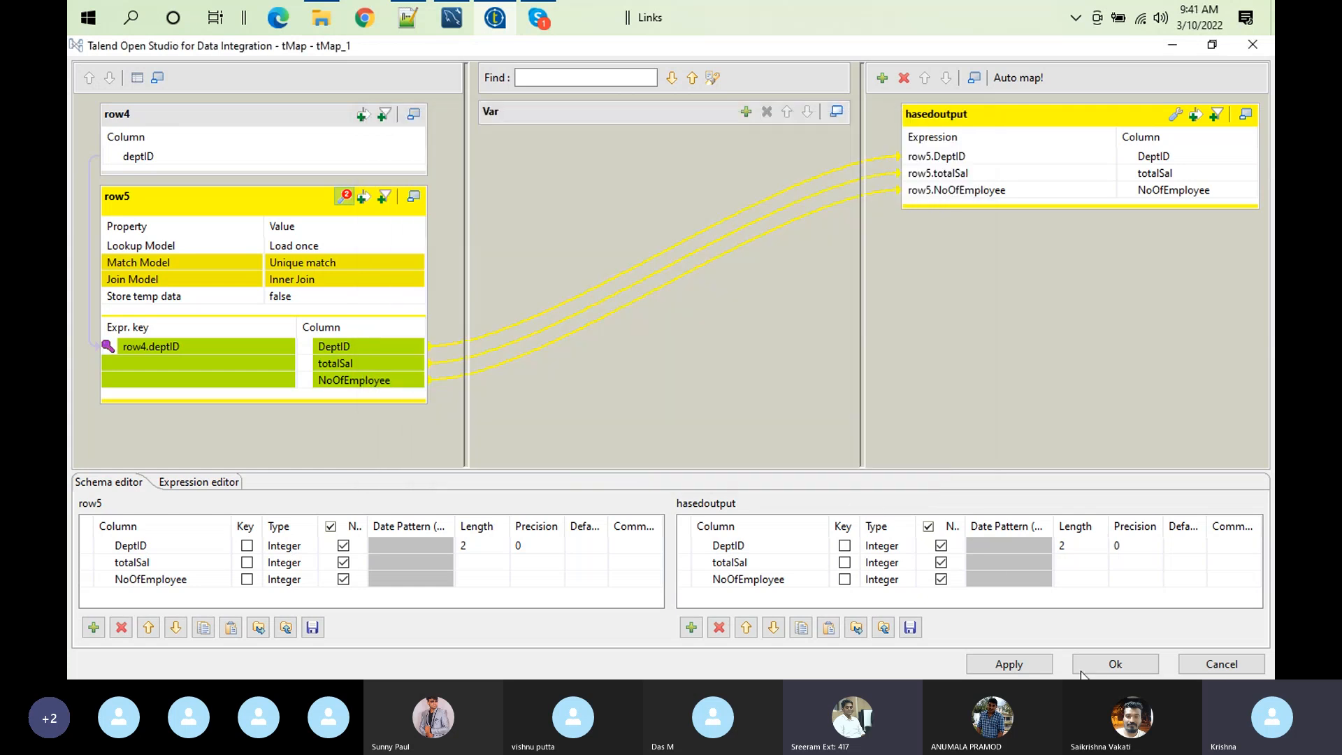
left_click(1139, 661)
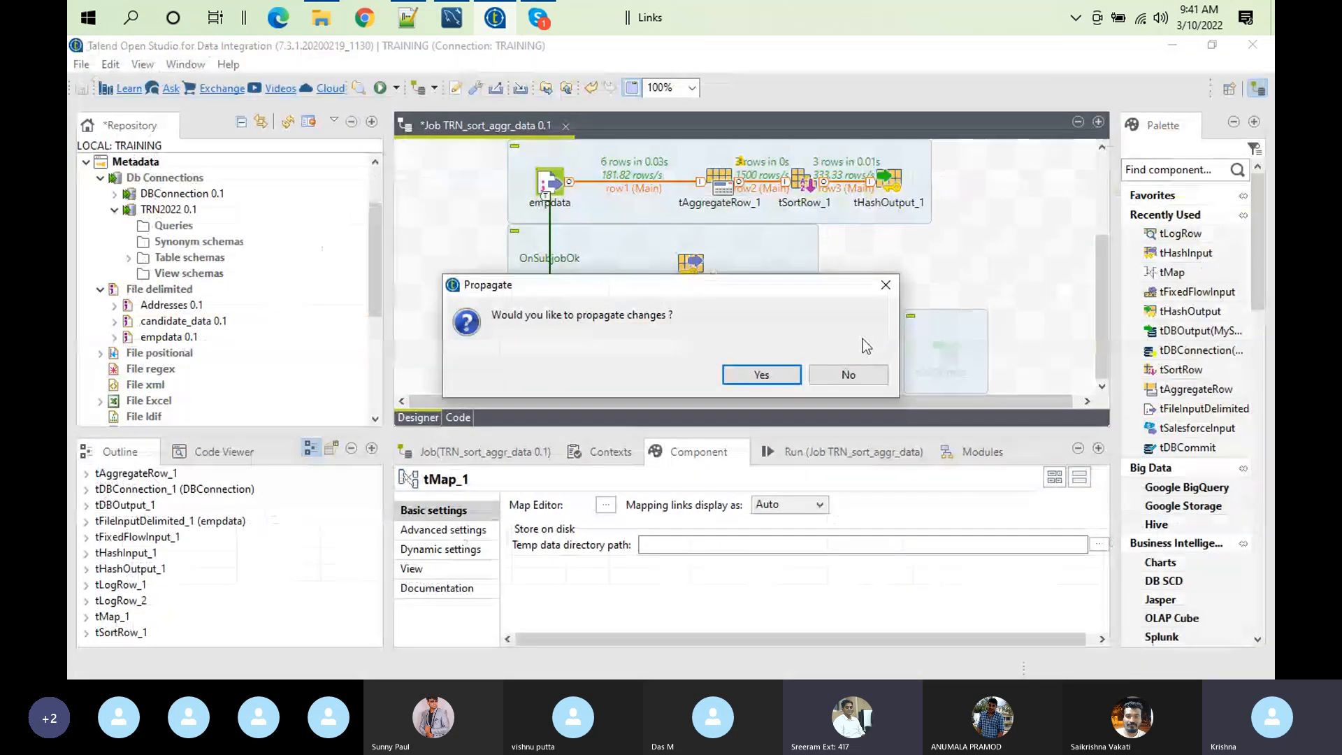
left_click(777, 375)
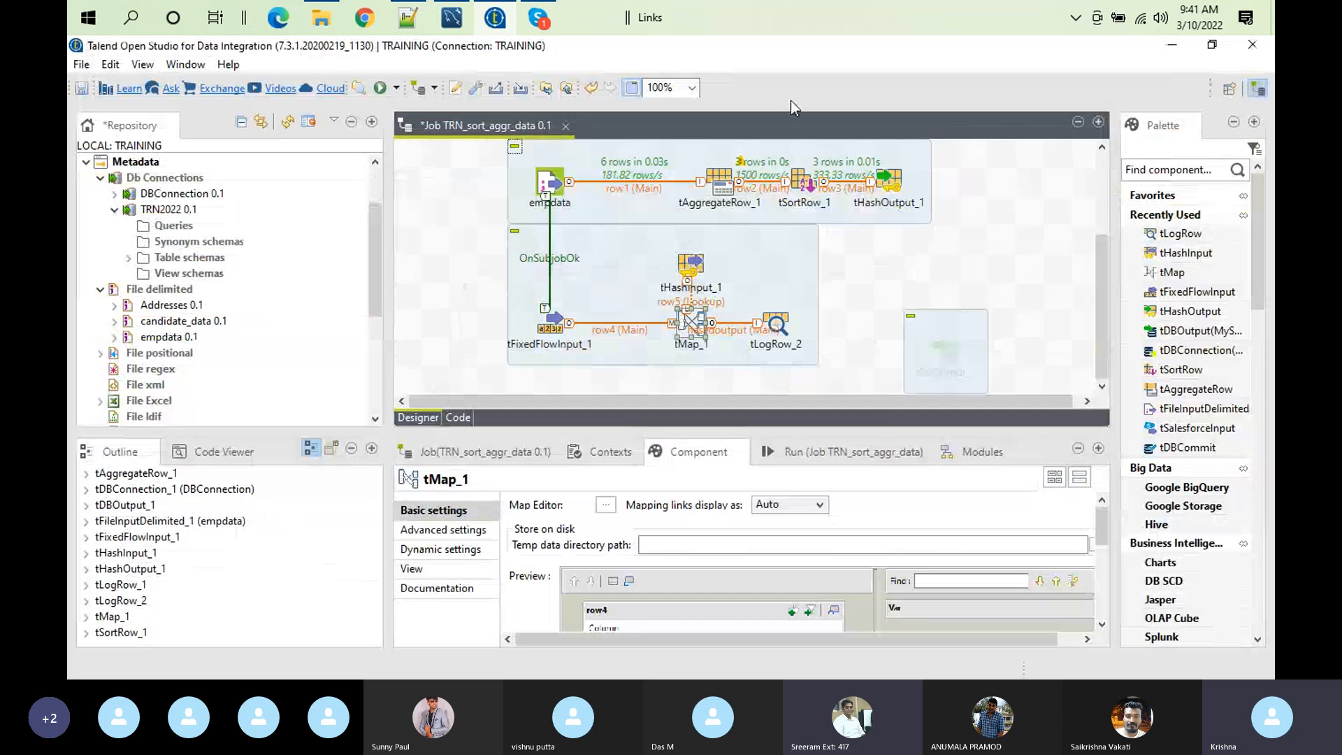
Move tLogRow_2 farther from tMap_1 and set its output mode to Table (print values in cells of a table)
left_click(690, 264)
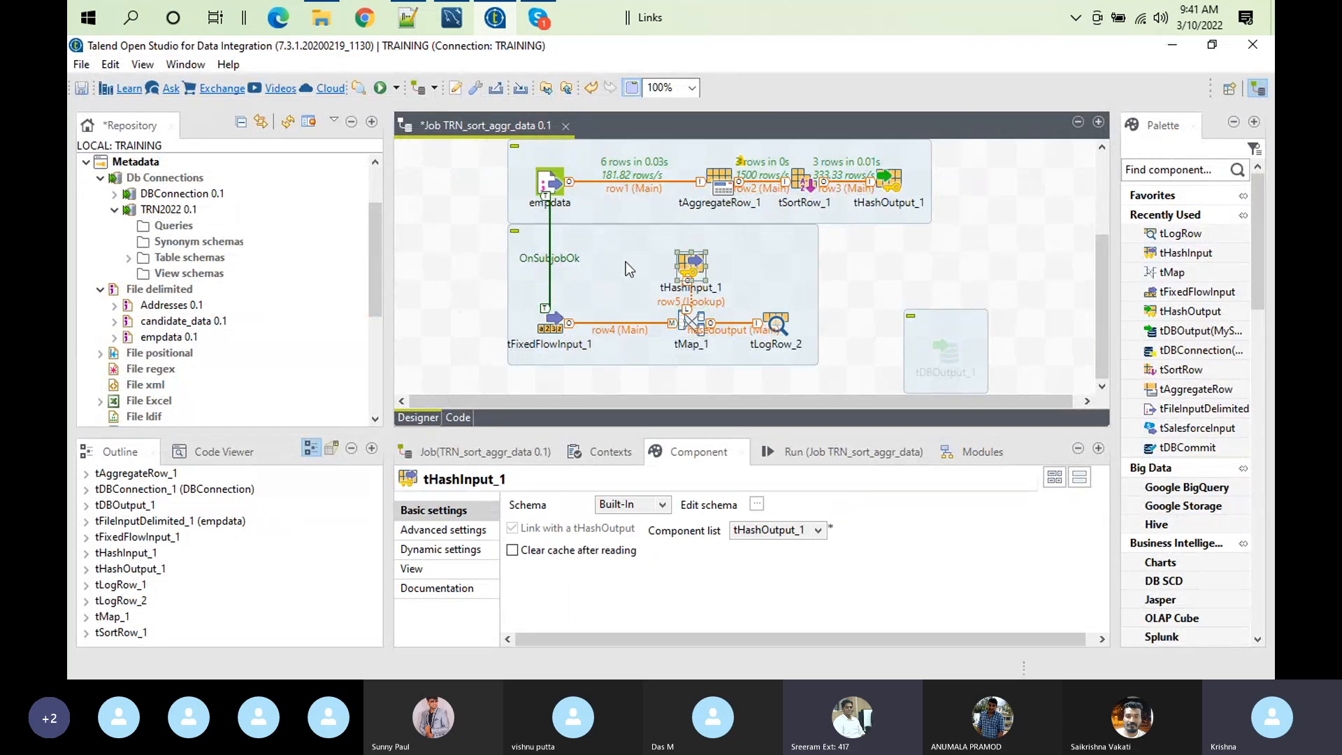
left_click(626, 262)
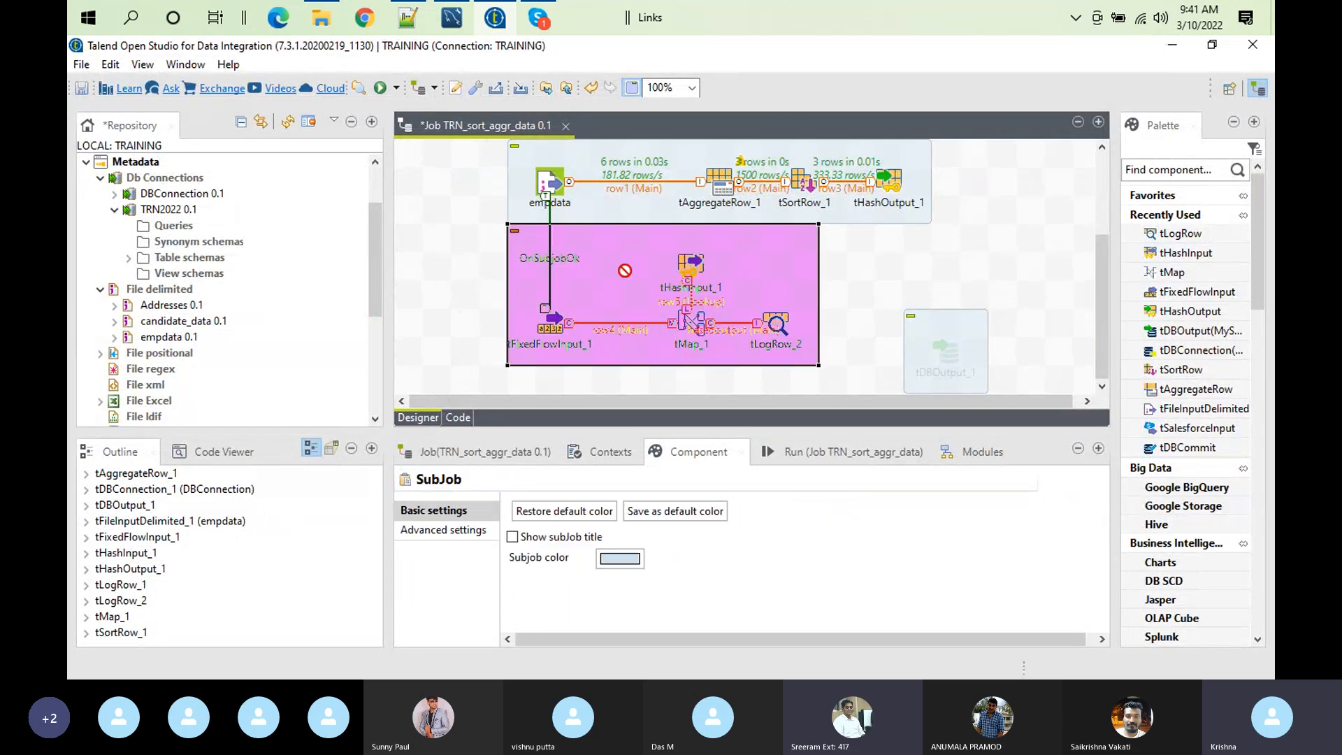
left_click(777, 326)
left_click_drag(777, 326, 832, 324)
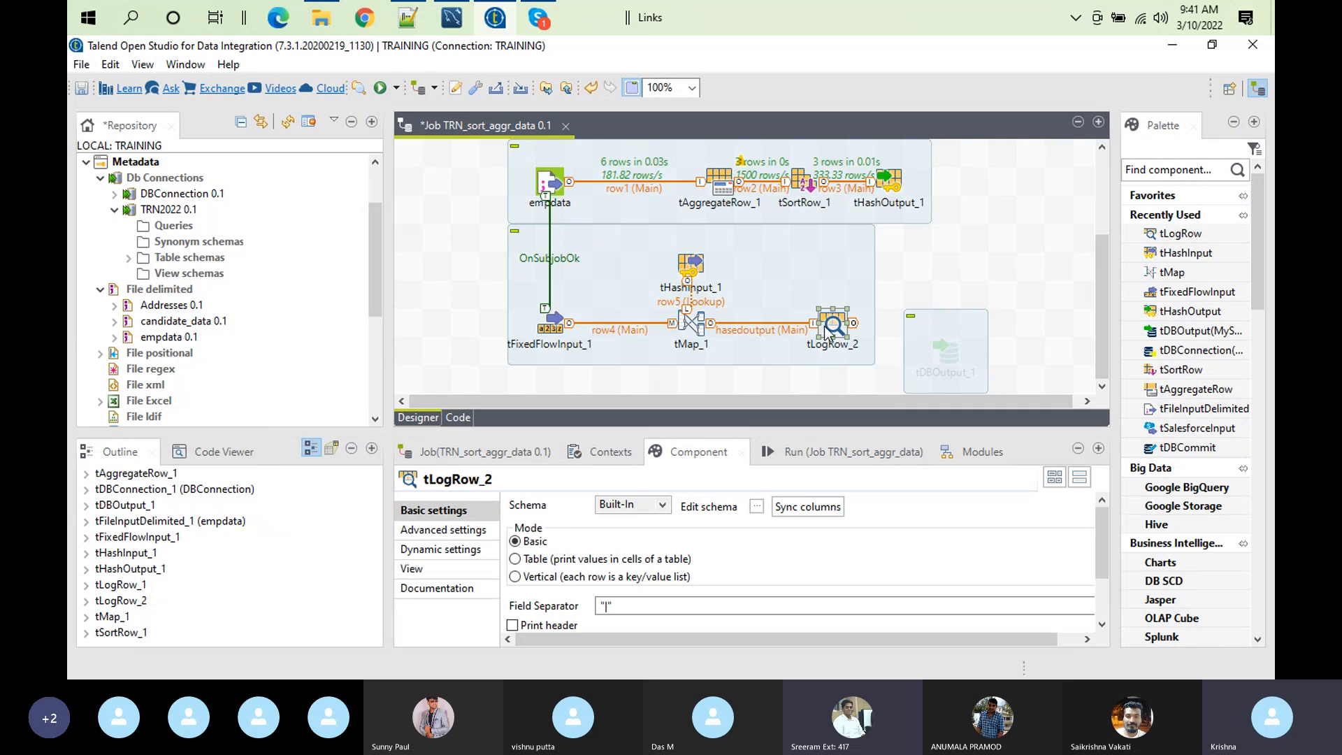
left_click(516, 559)
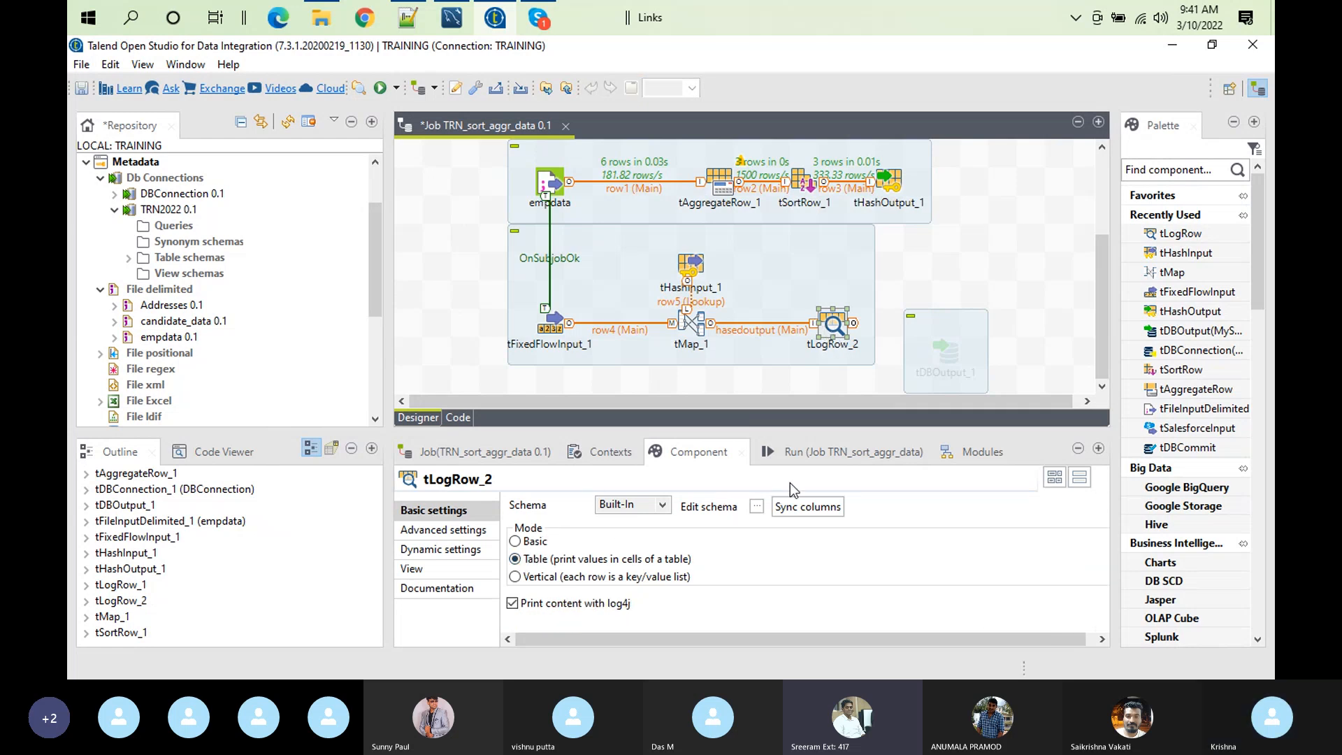
Clear the previous execution output and try to run the job with 20 as the deptID
left_click(842, 452)
left_click(744, 525)
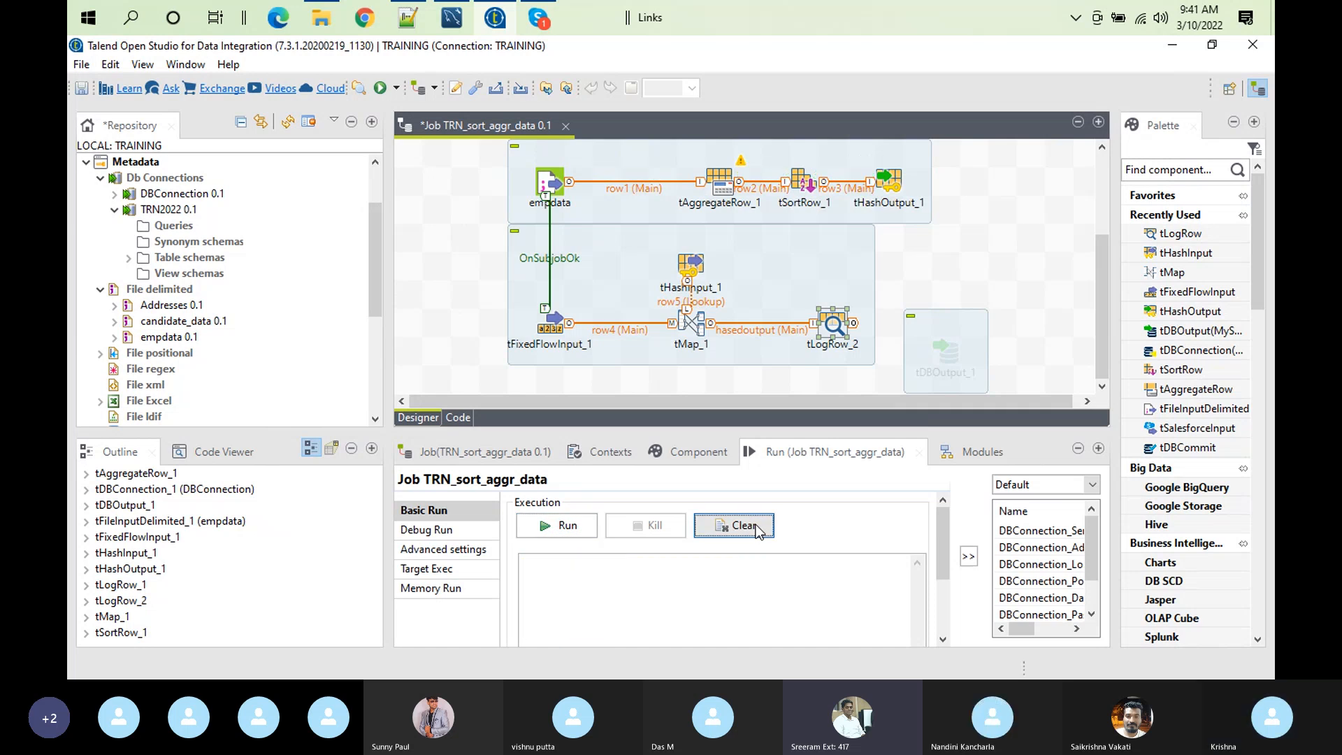
left_click(566, 525)
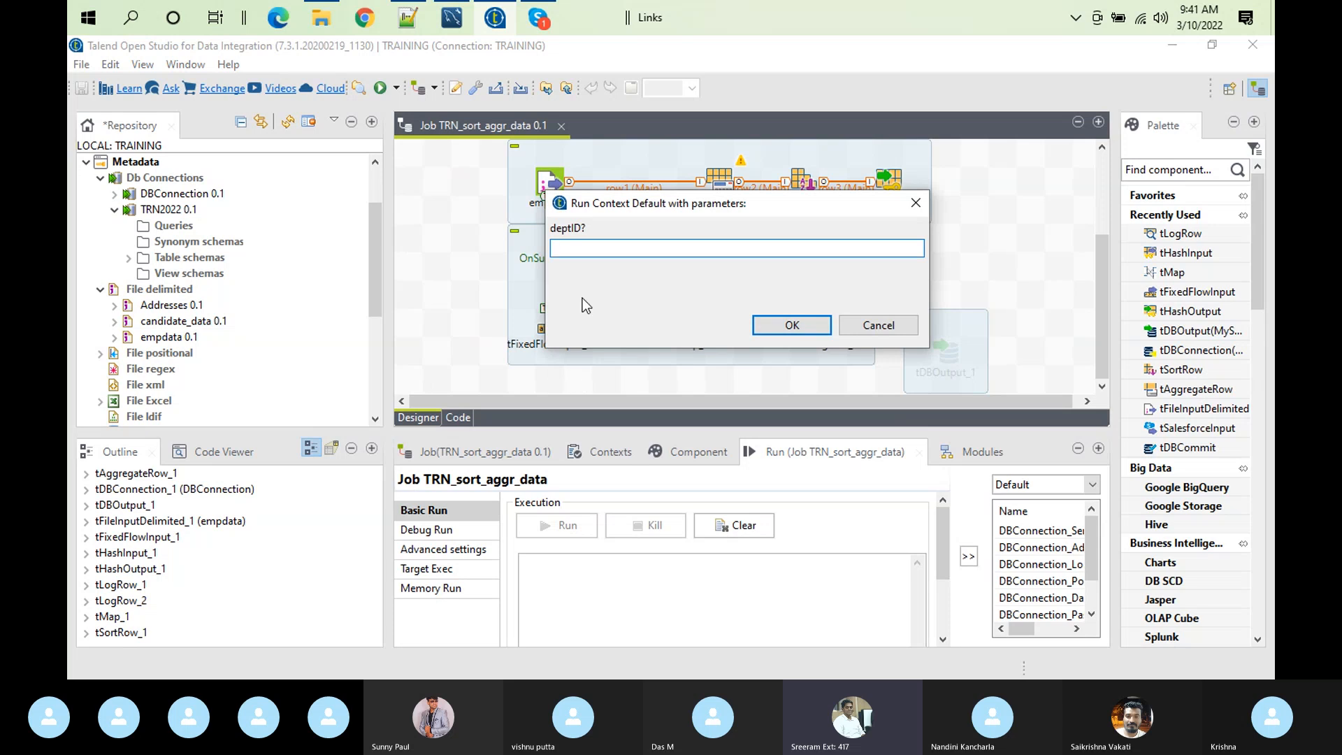
type("20")
left_click(791, 326)
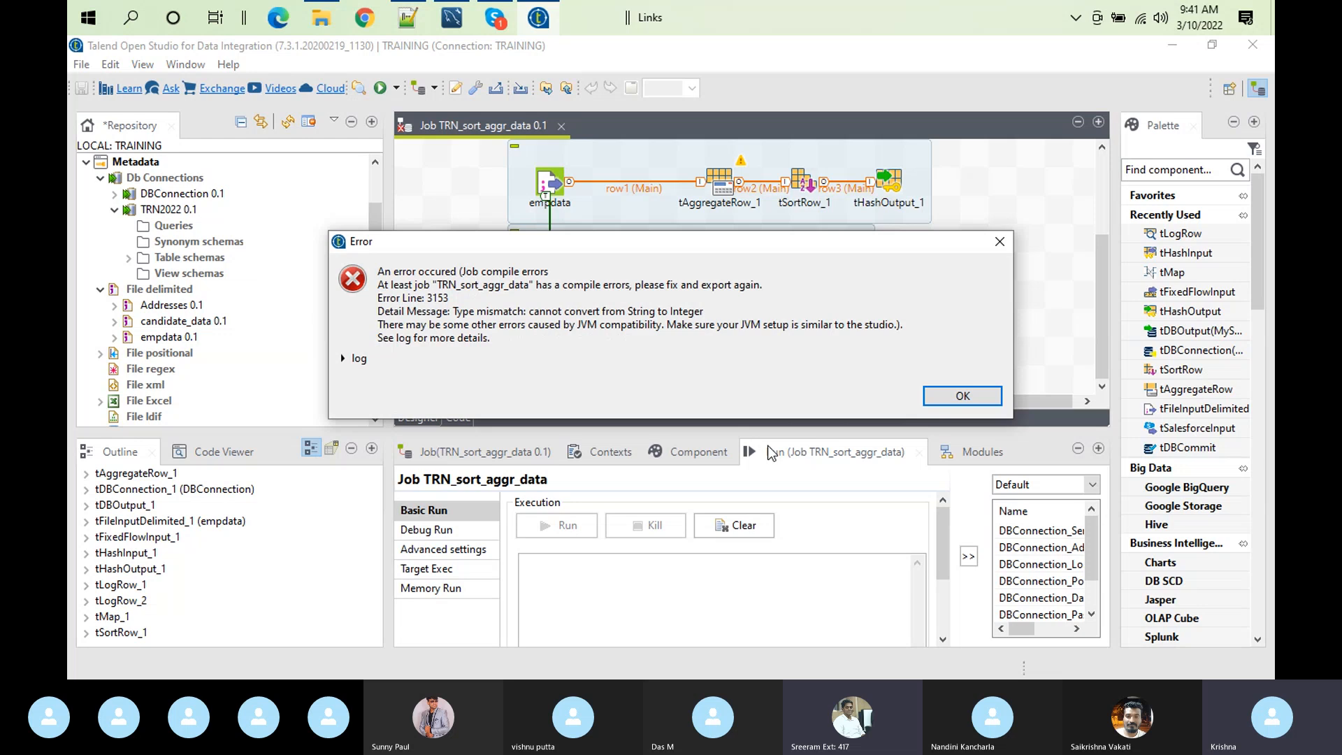
left_click(962, 396)
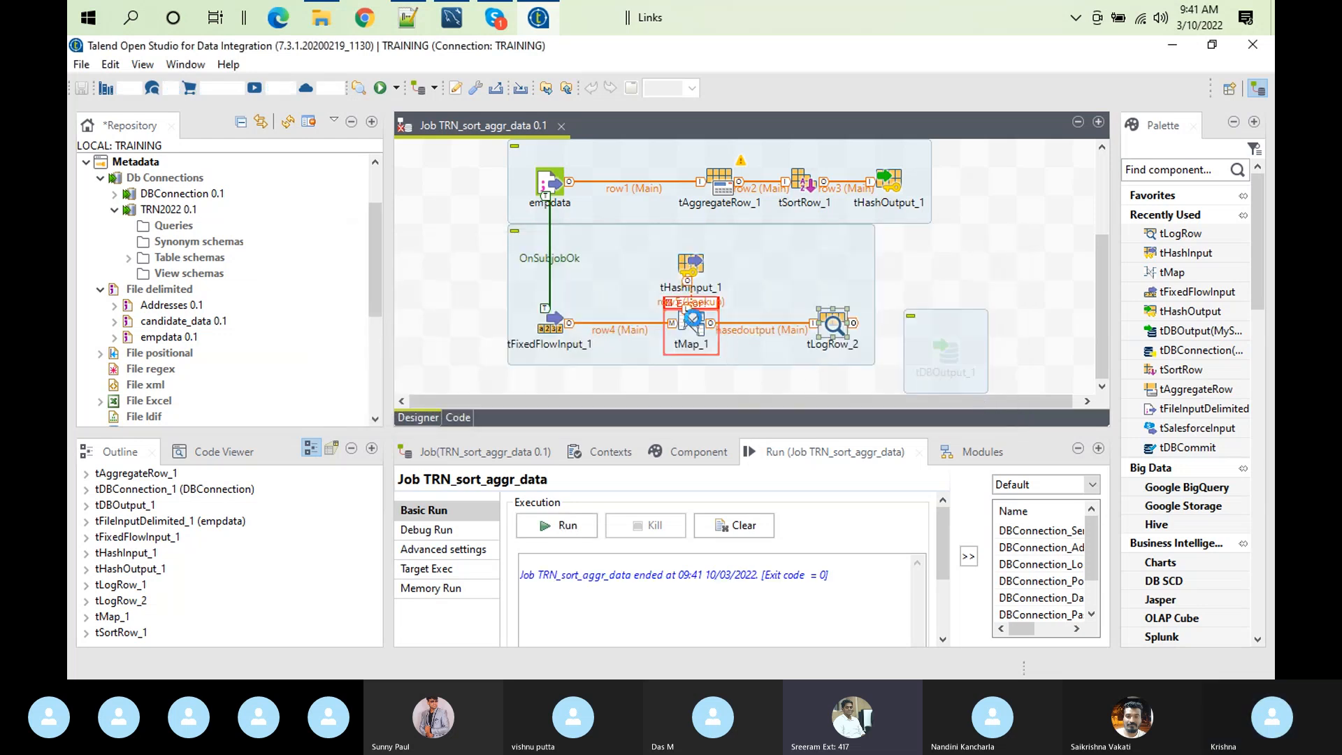
Check row4's deptID type in tMap_1, set tFixedFlowInput_1's deptID column to int | Integer and propagate the schema change
double_click(692, 318)
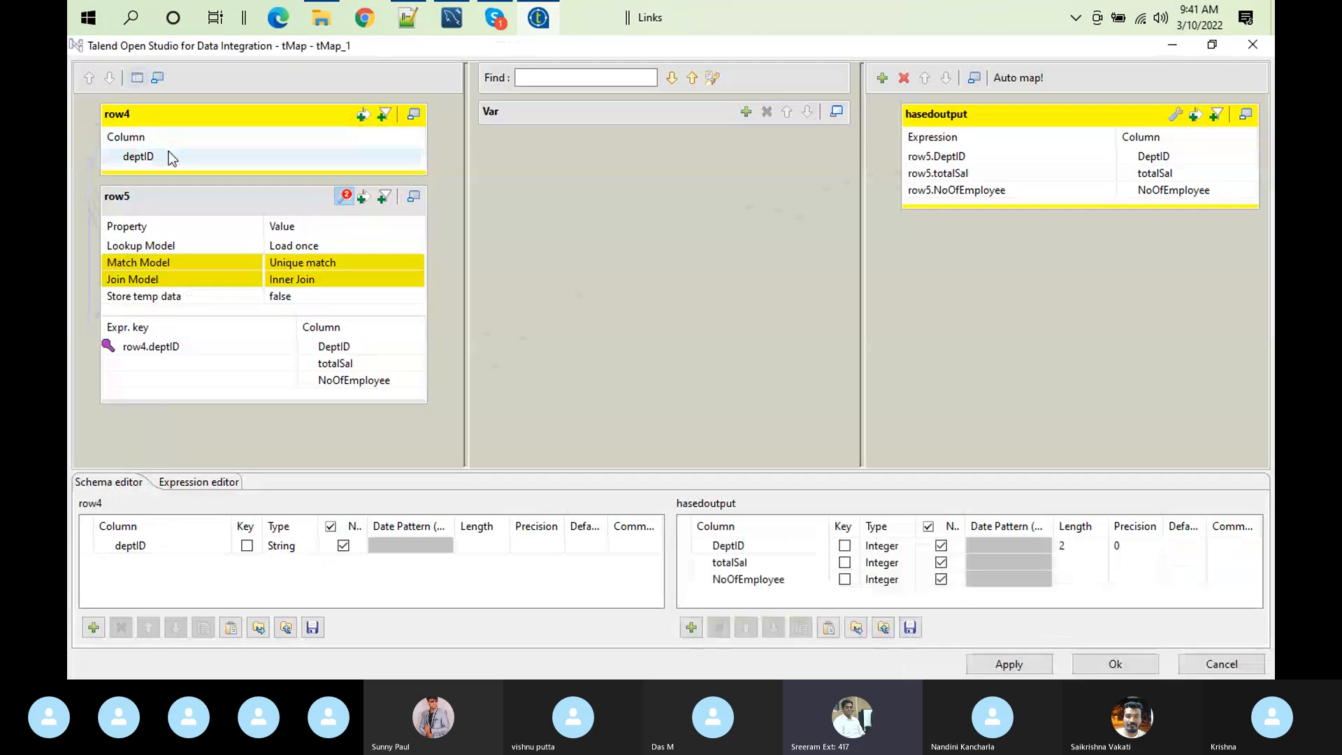
left_click(170, 155)
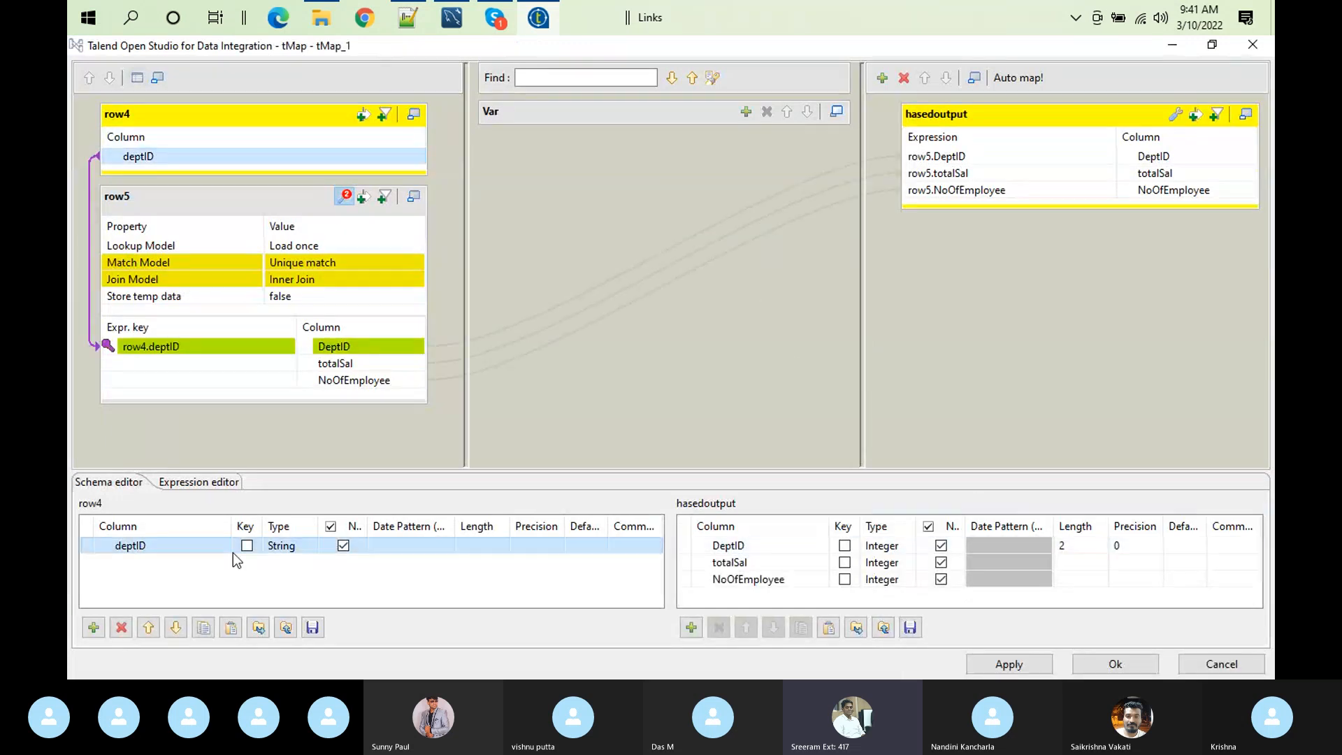
left_click(1151, 670)
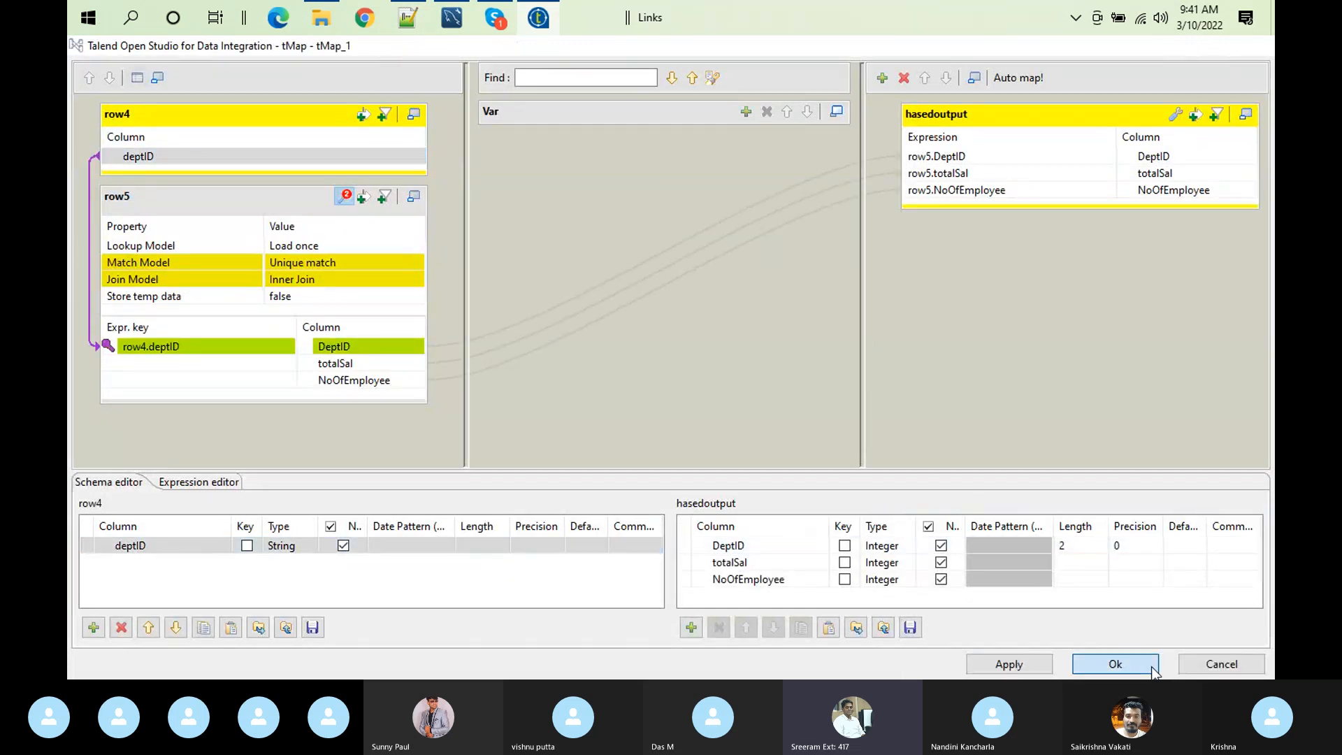
double_click(550, 321)
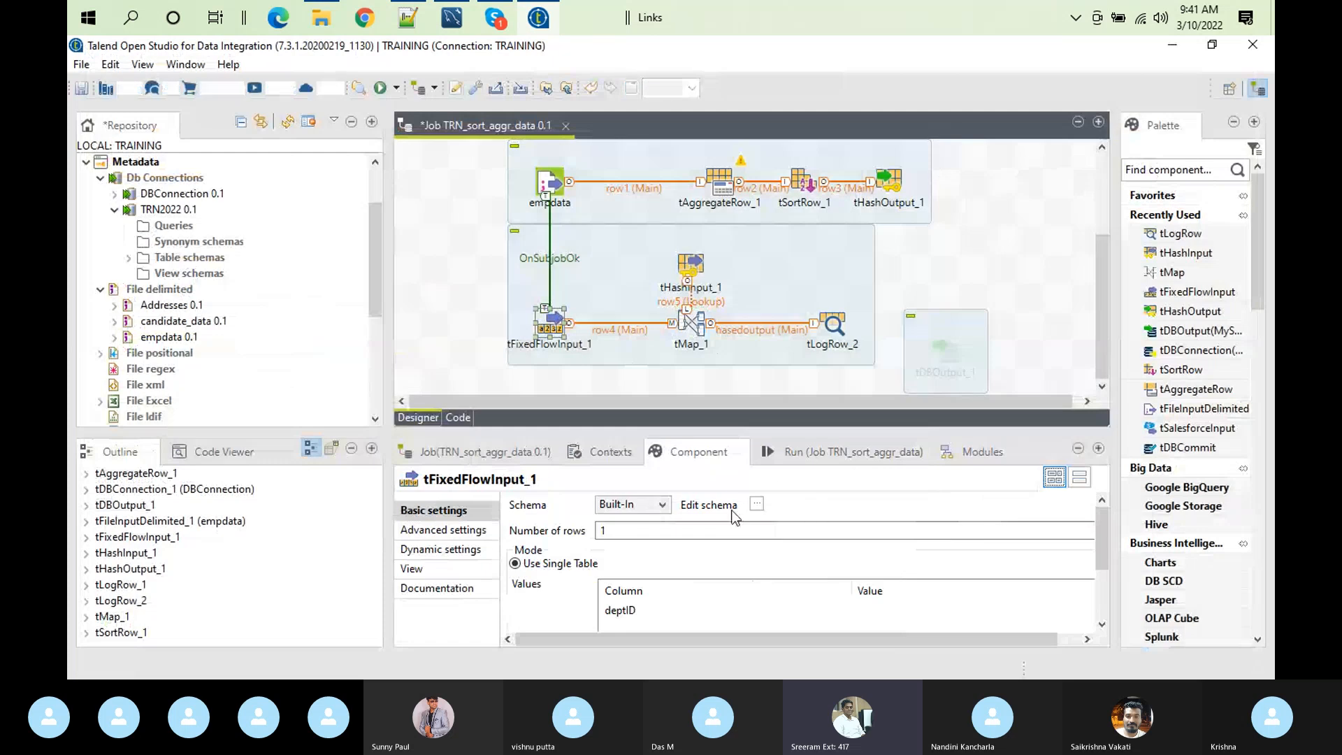
left_click(757, 504)
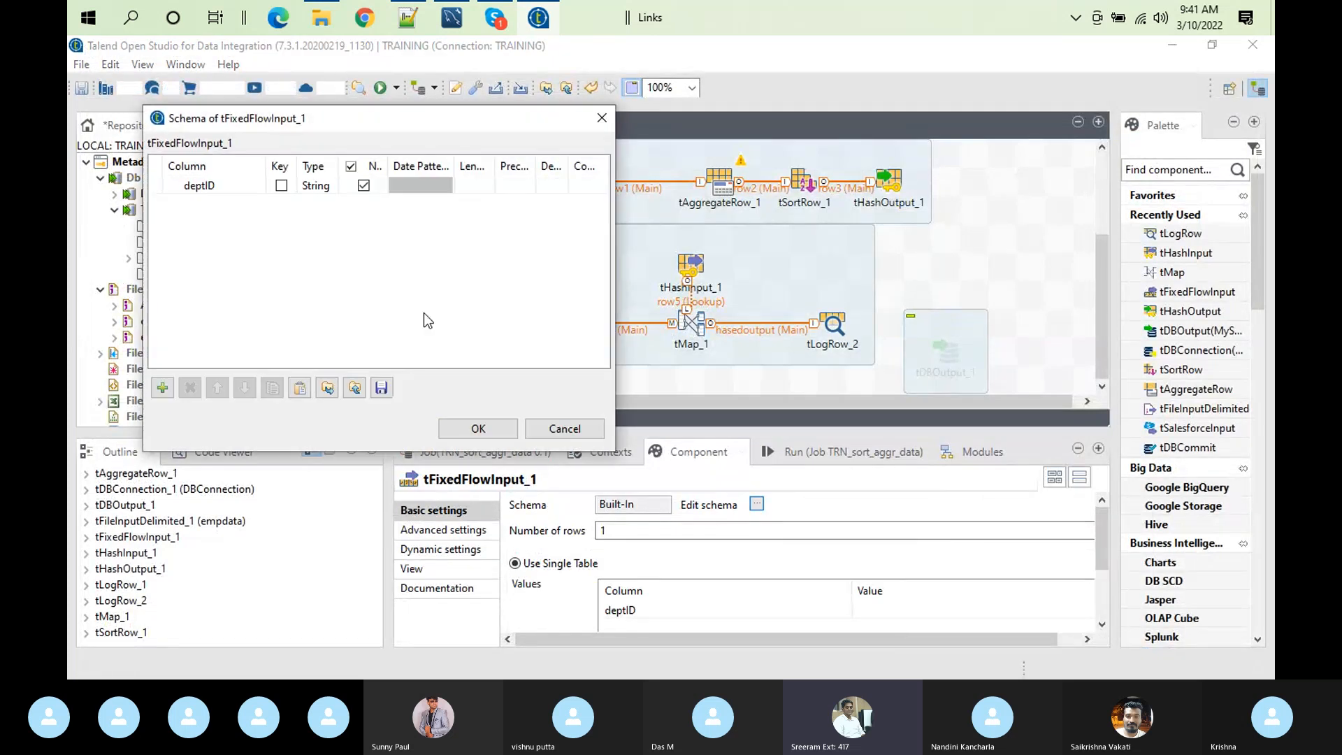
left_click(301, 187)
left_click(329, 184)
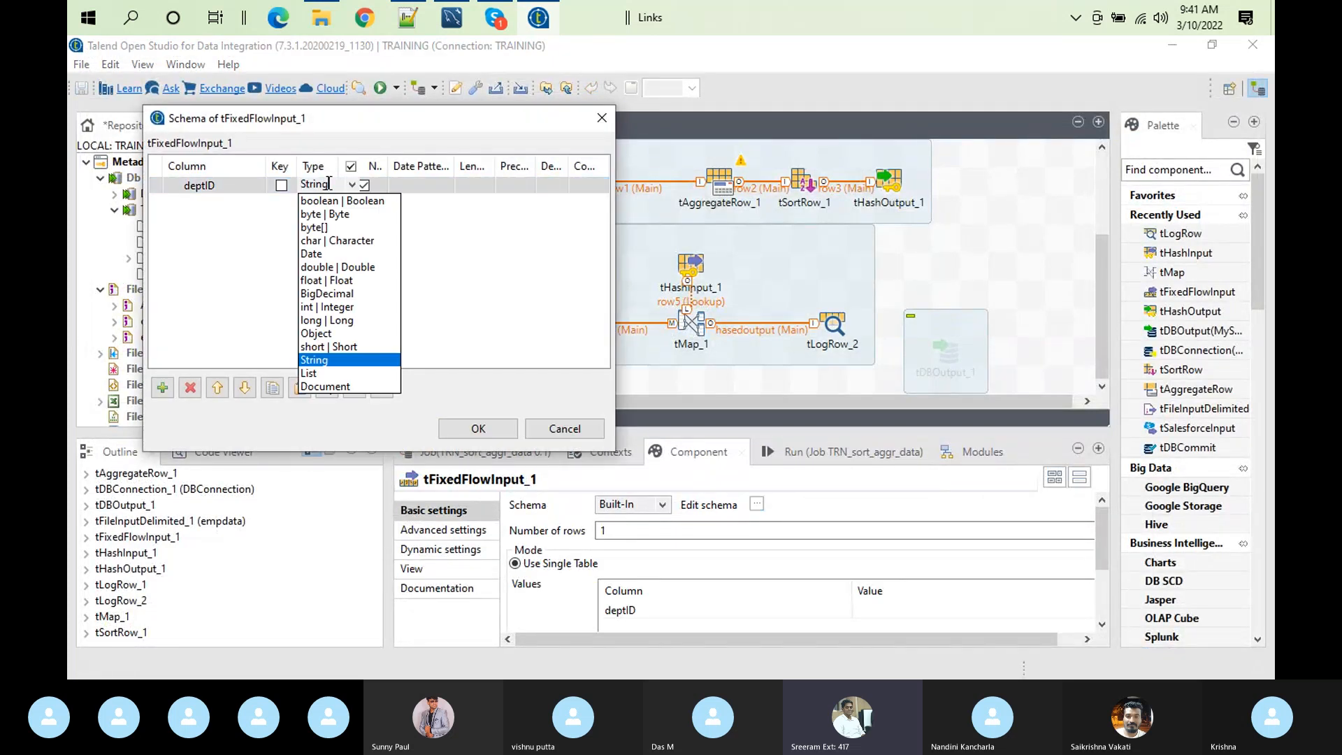
left_click(316, 310)
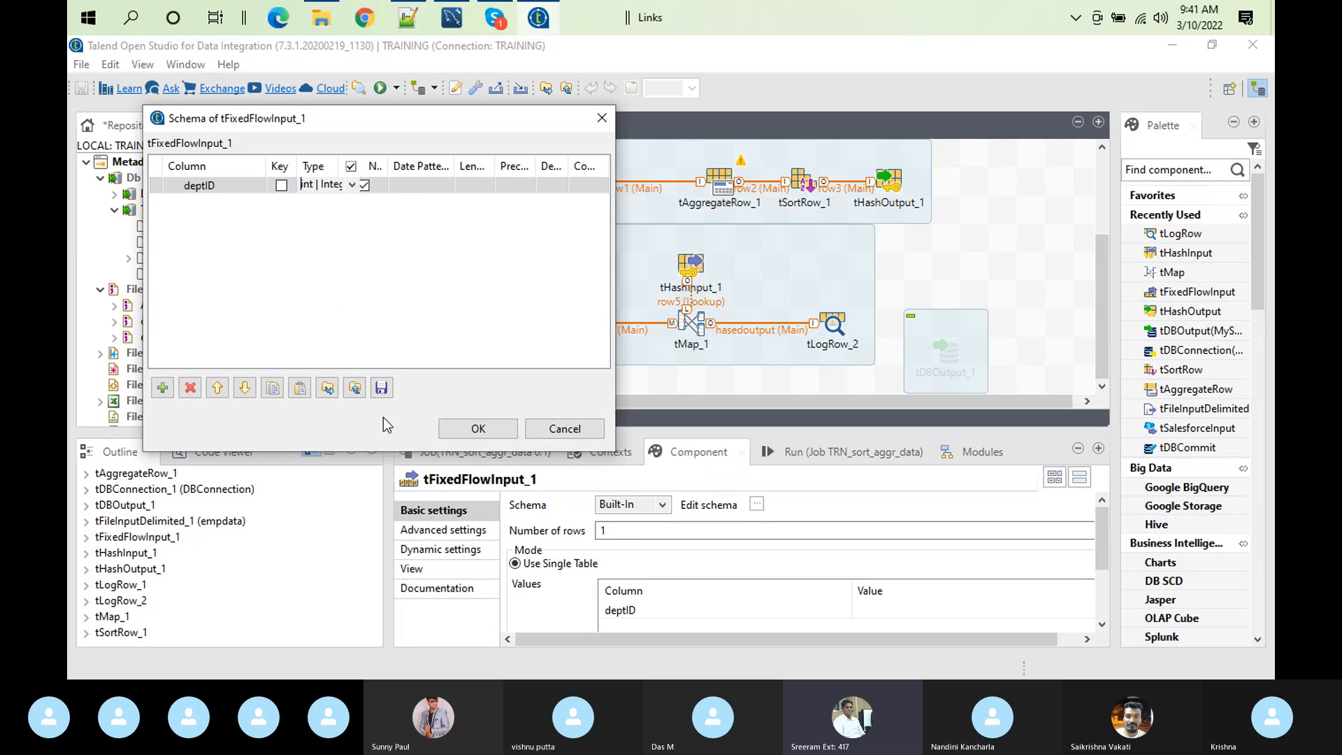
left_click(478, 428)
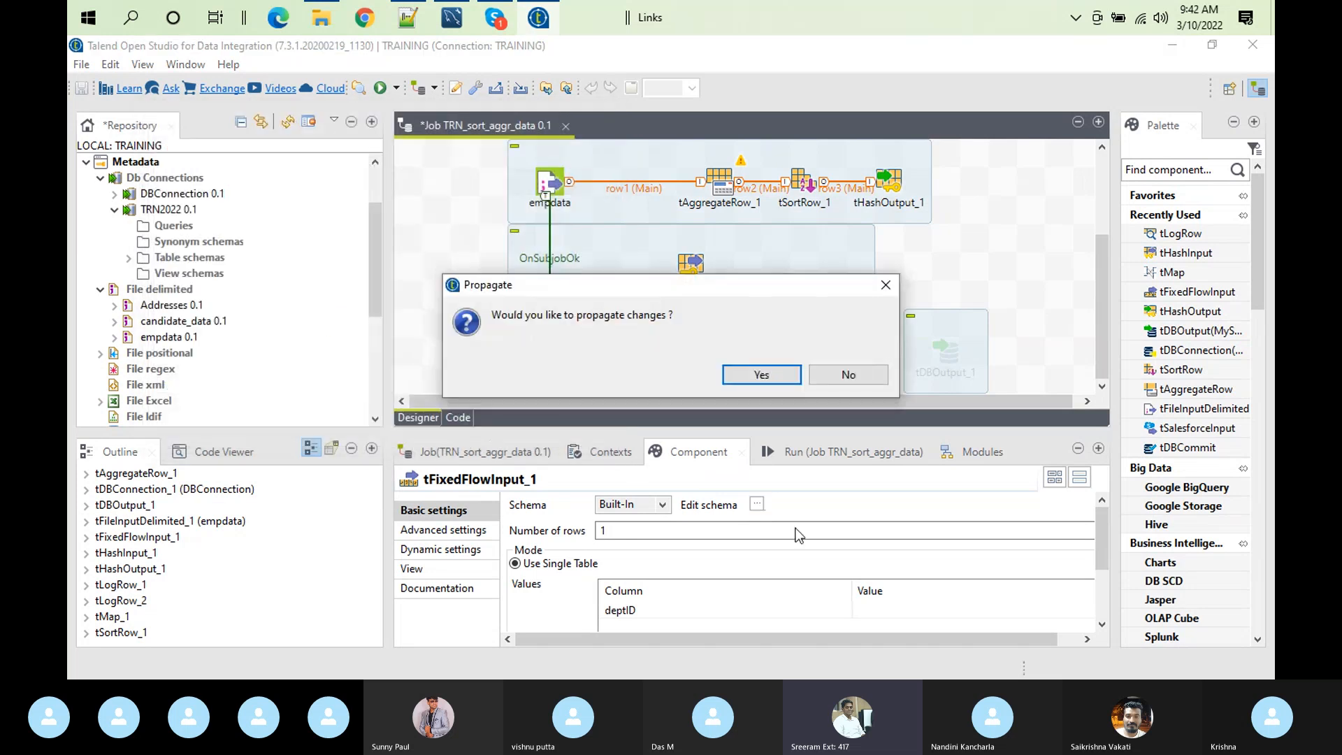
left_click(760, 374)
Set the deptID value of tFixedFlowInput_1 to context.deptID
left_click(883, 610)
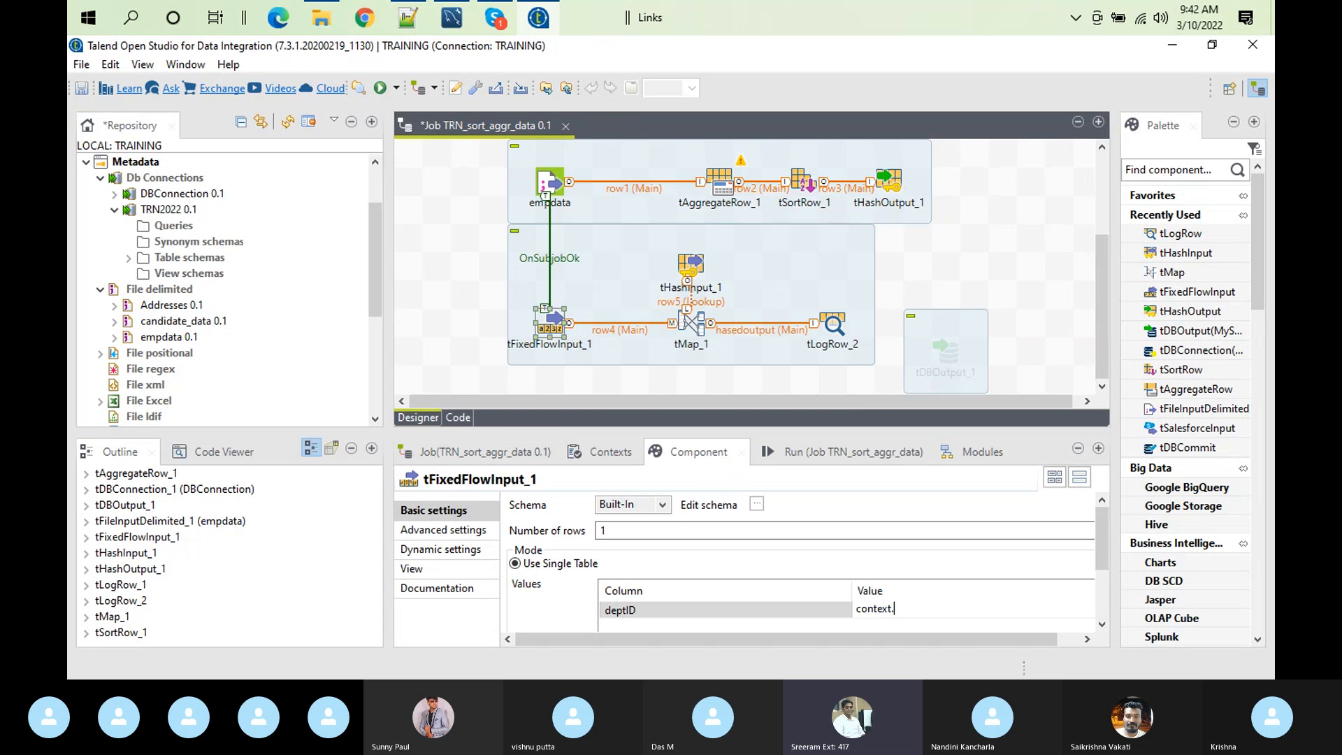
key("ctrl+space")
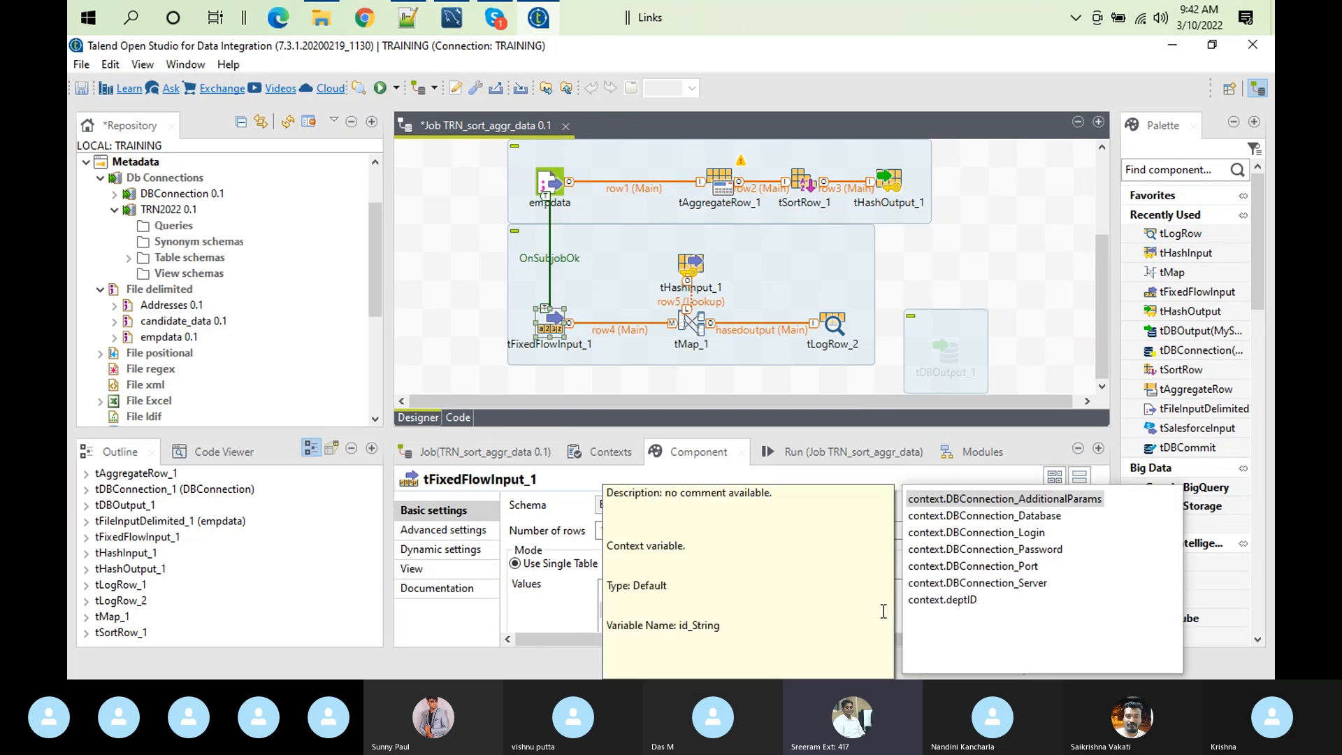
double_click(997, 600)
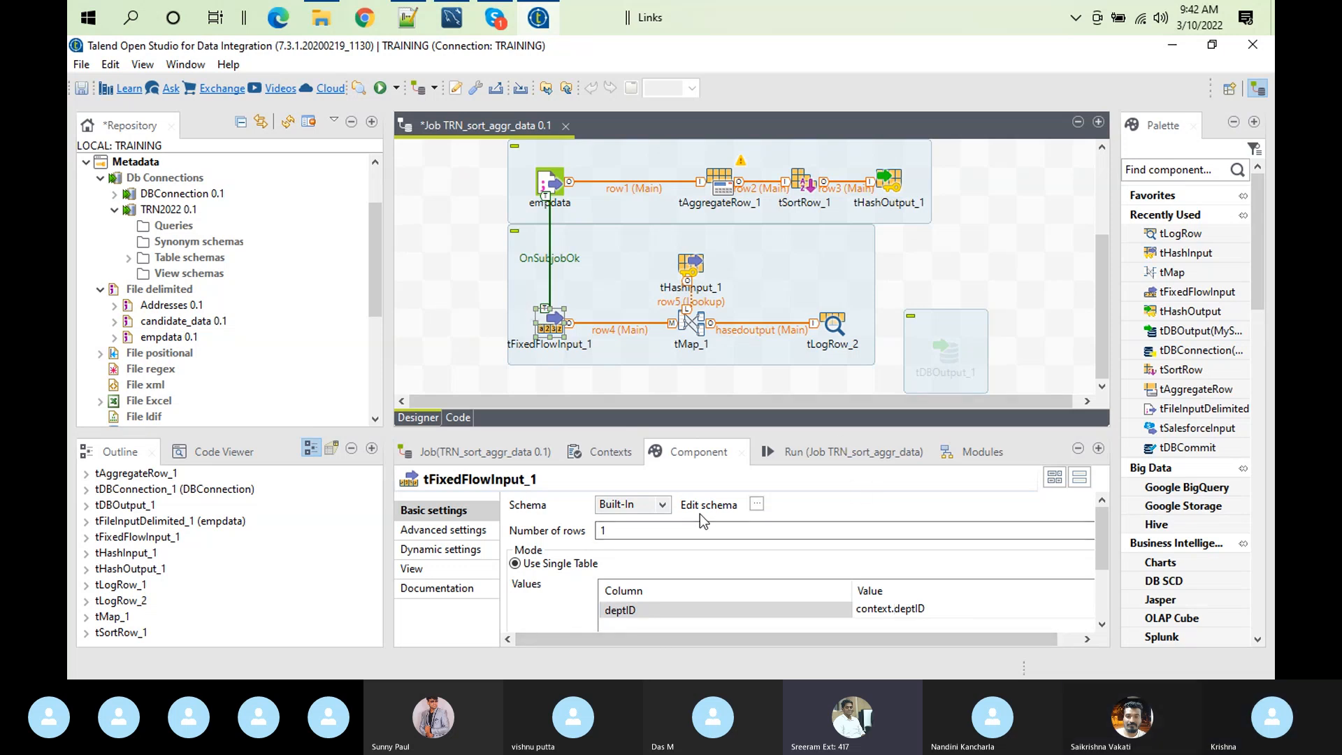
Switch to the Skype group call and open its chat
left_click(495, 19)
left_click(608, 658)
left_click(608, 658)
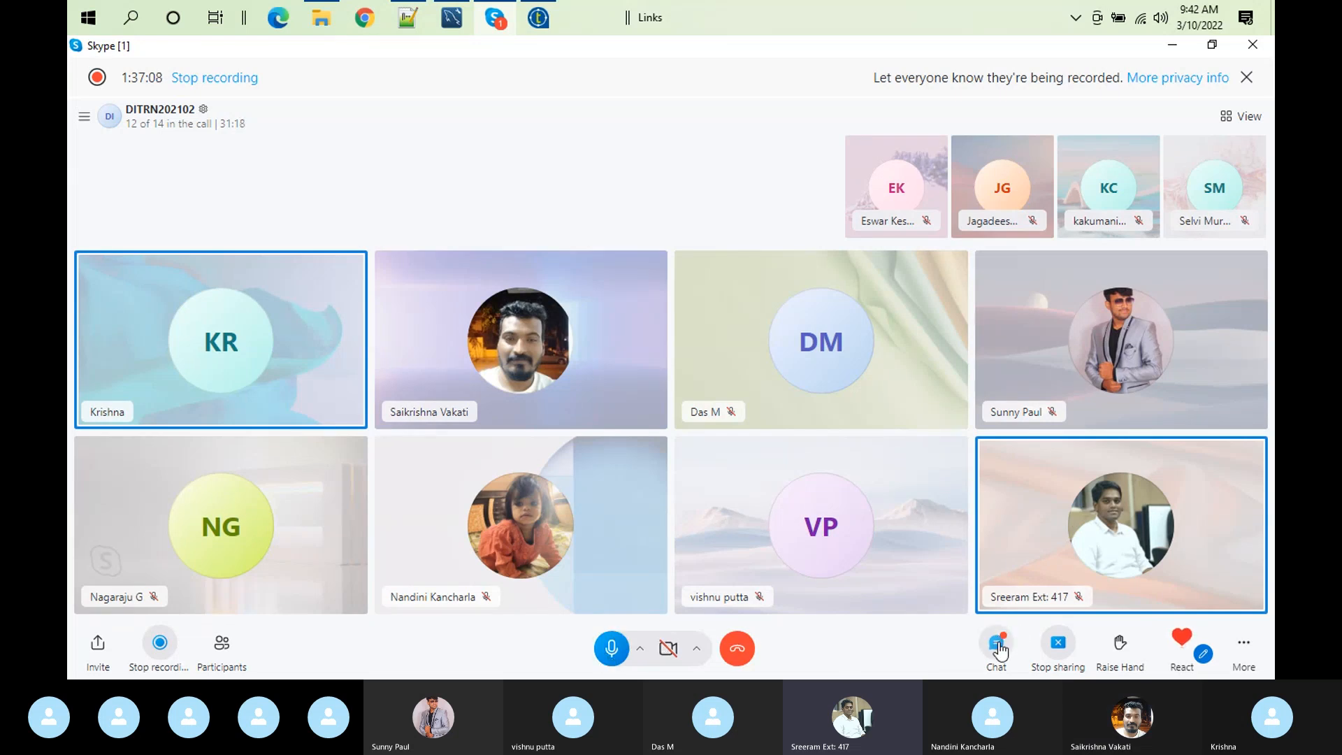
left_click(996, 641)
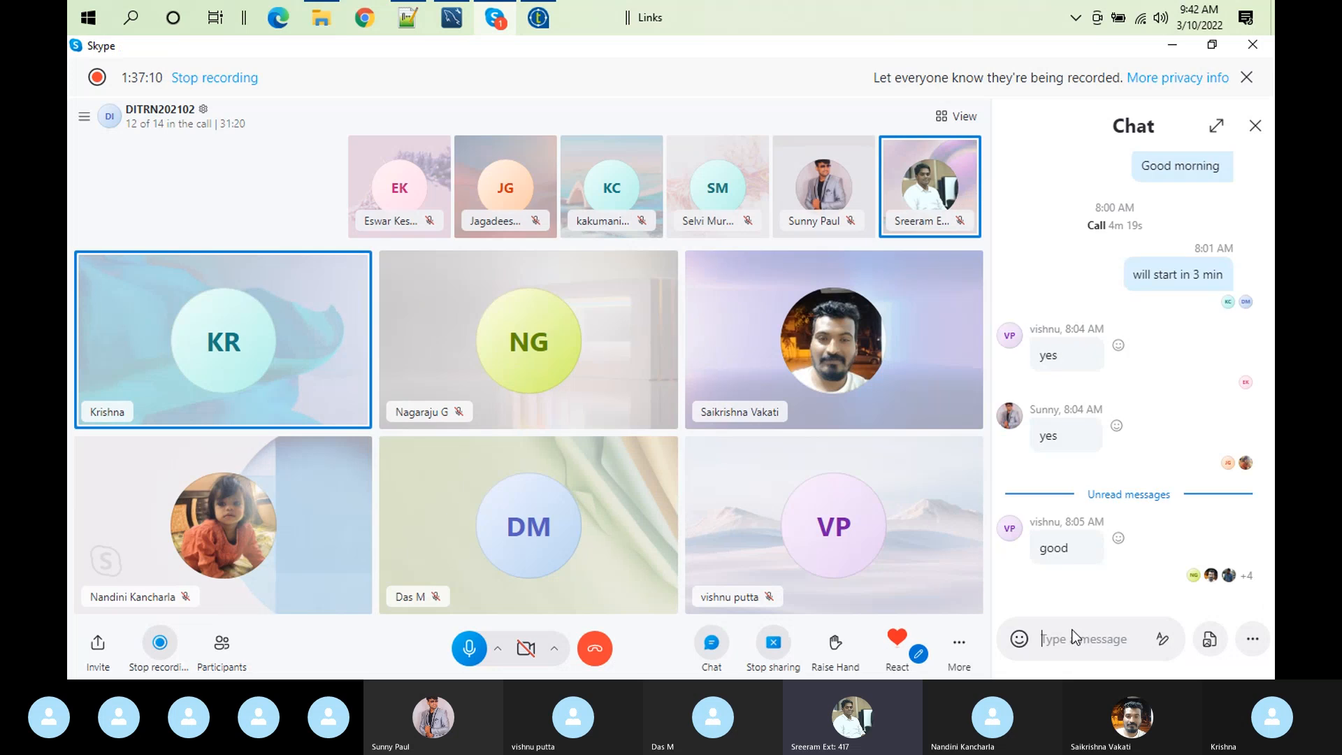